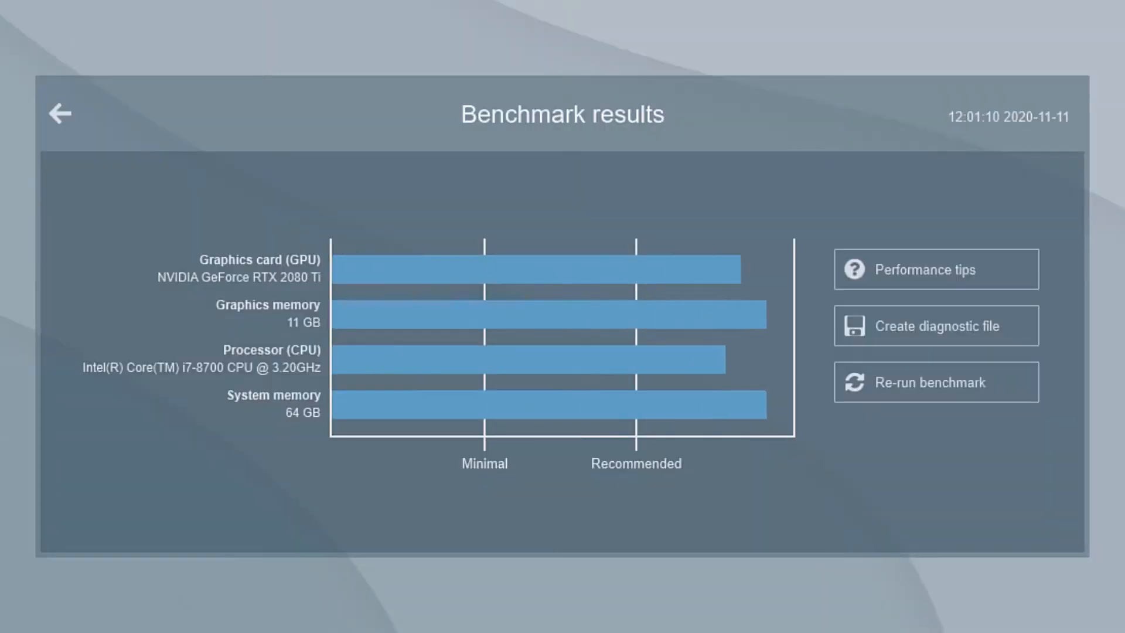
Step: Check the benchmark ratings of the graphics card, graphics memory, processor and system memory
{"action": "mouse_move", "coordinate": [577, 269]}
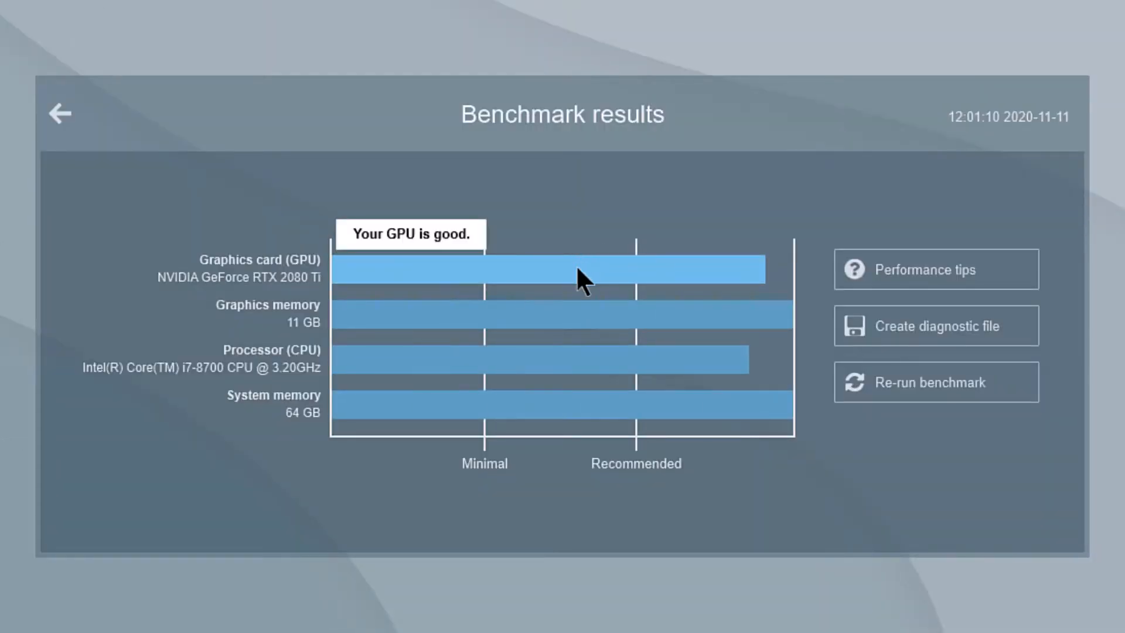
{"action": "mouse_move", "coordinate": [575, 295]}
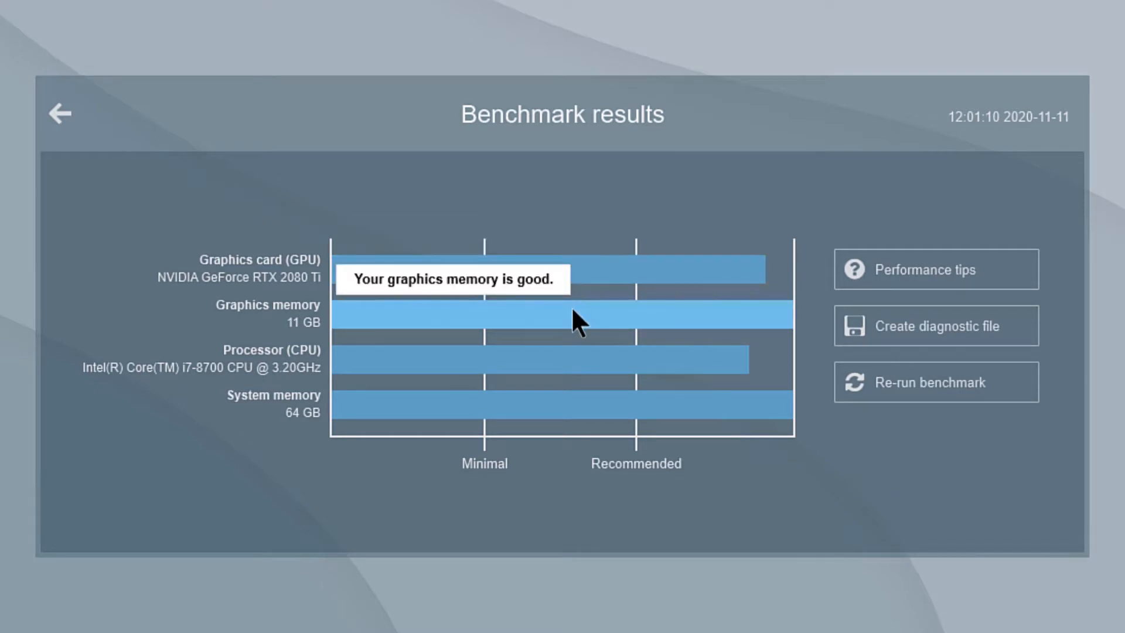
{"action": "mouse_move", "coordinate": [571, 351]}
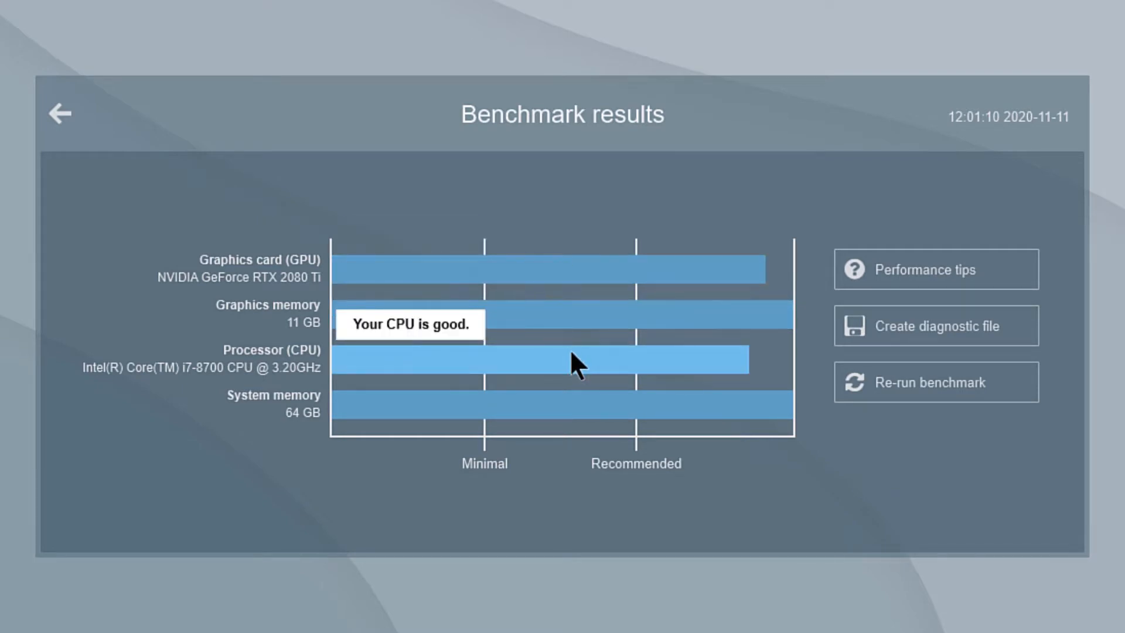
{"action": "mouse_move", "coordinate": [566, 394]}
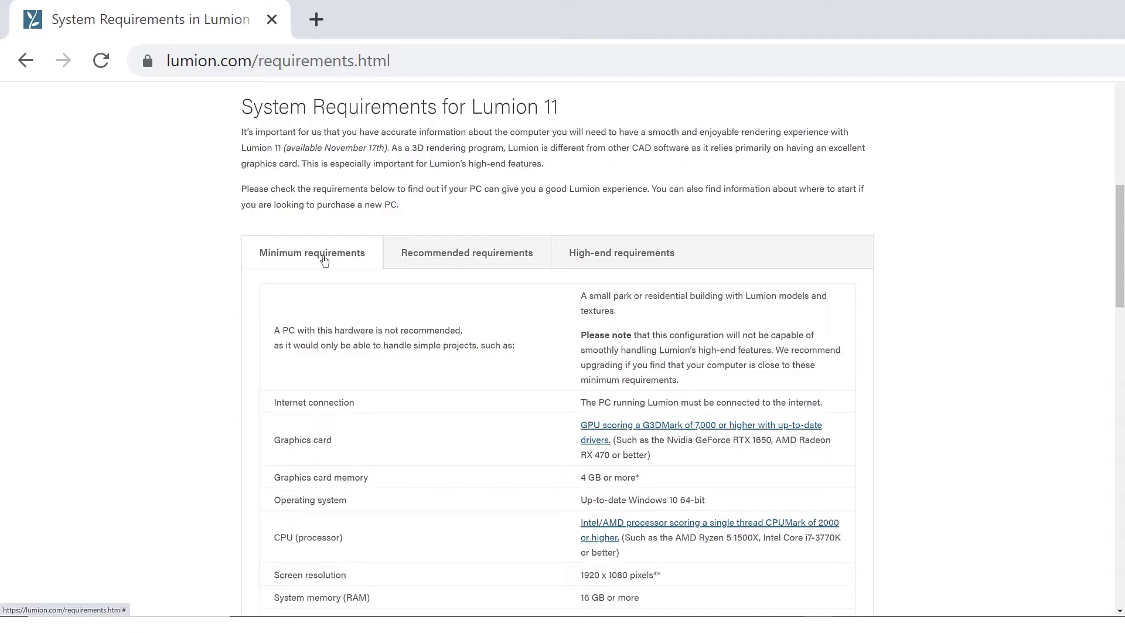
Step: View the recommended and high-end system requirements for Lumion 11
{"action": "left_click", "coordinate": [522, 259]}
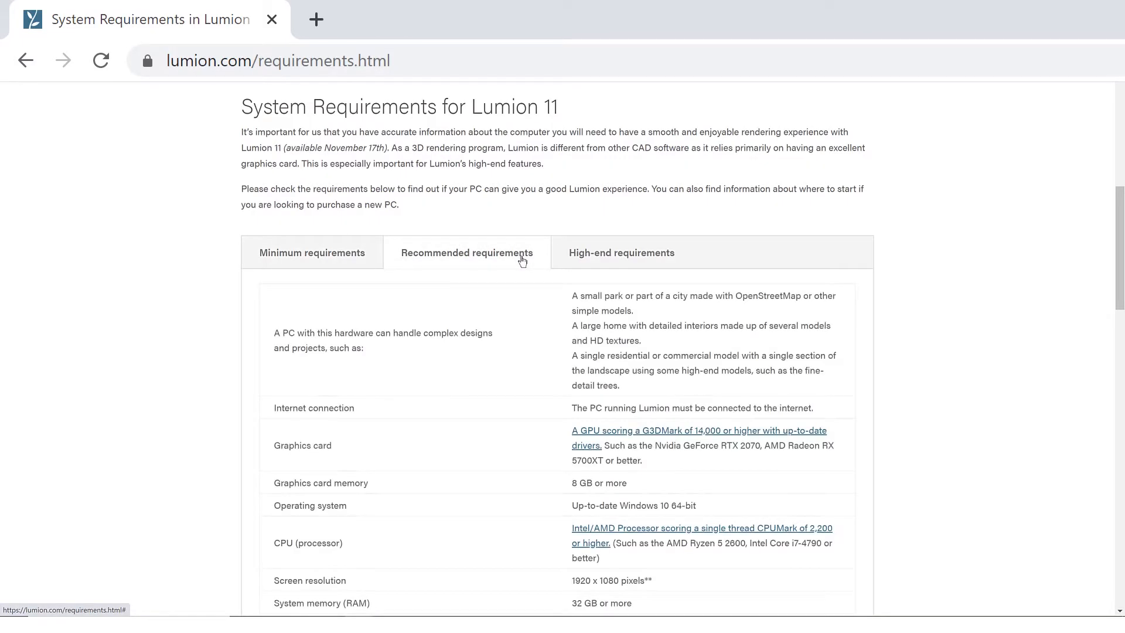
{"action": "left_click", "coordinate": [690, 262]}
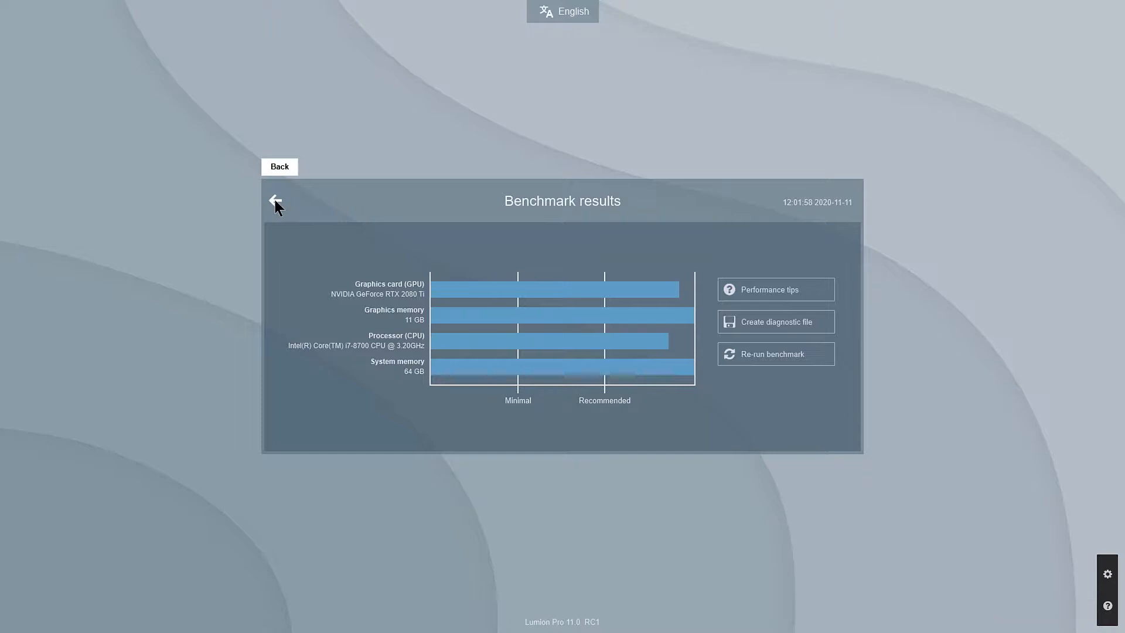
Step: View the templates available for a new project and return to the start screen
{"action": "left_click", "coordinate": [275, 200]}
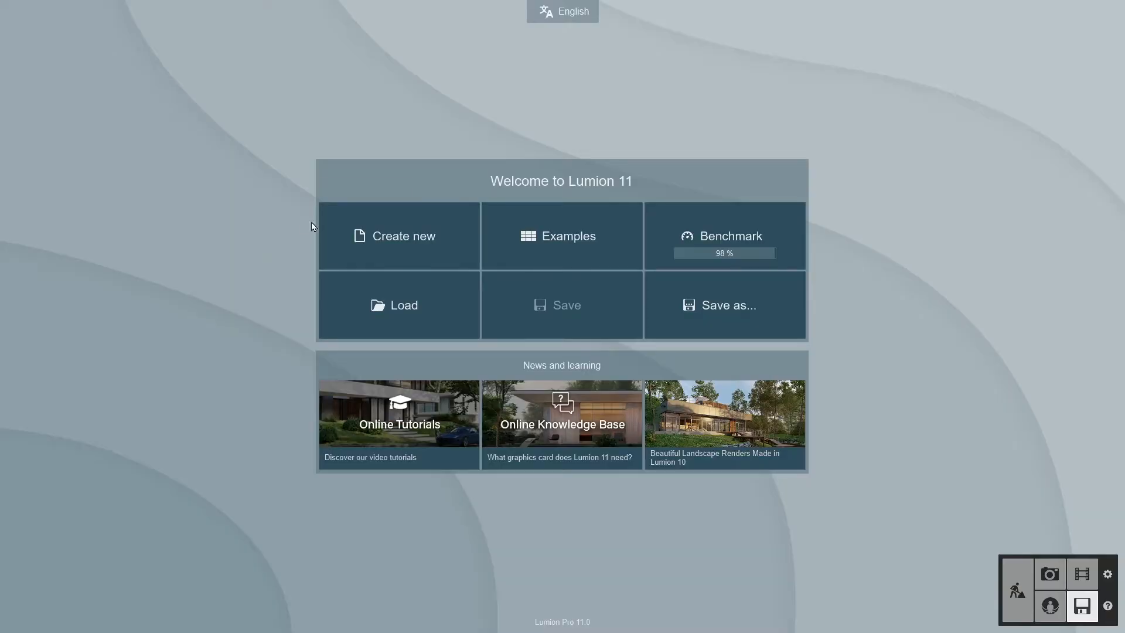
{"action": "left_click", "coordinate": [348, 237]}
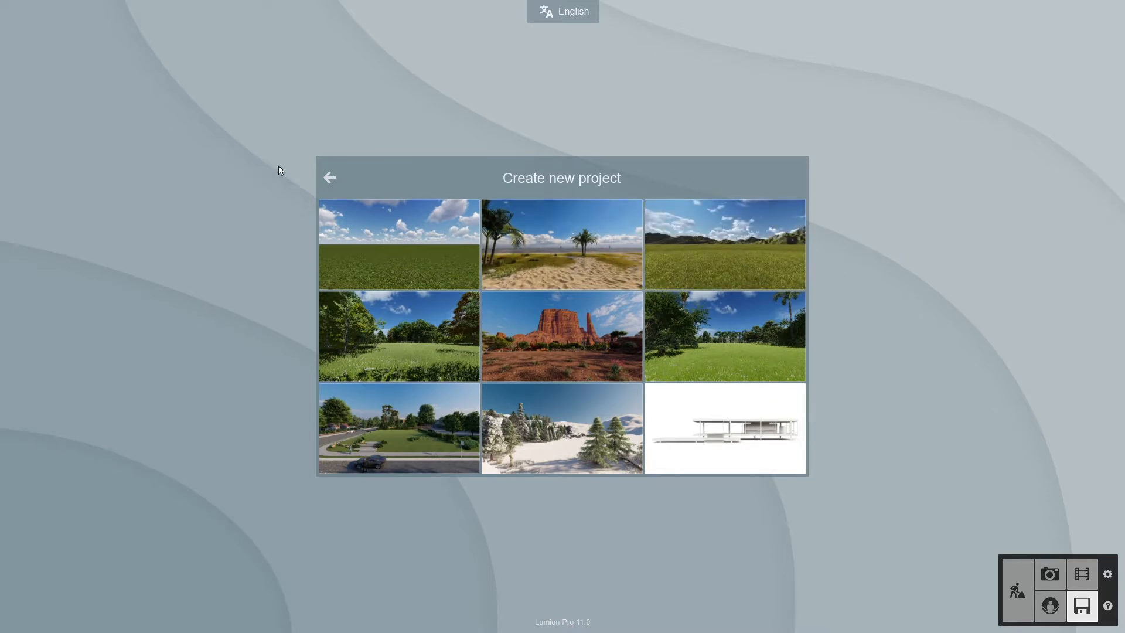
{"action": "left_click", "coordinate": [331, 179]}
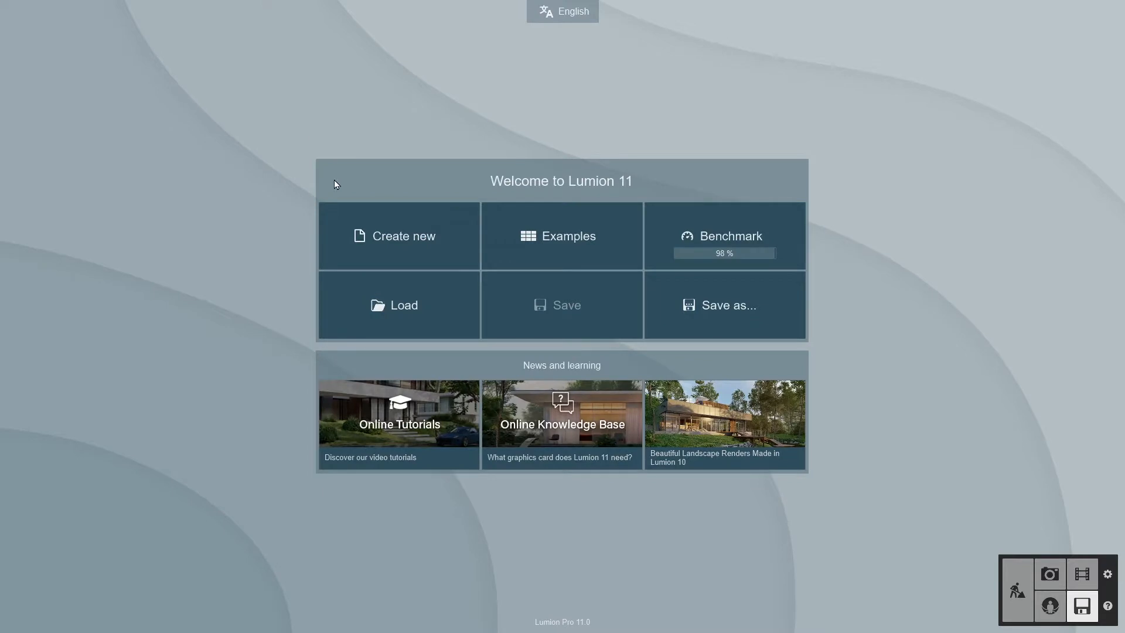
Step: Browse the example projects and load the Beach house example
{"action": "left_click", "coordinate": [502, 219]}
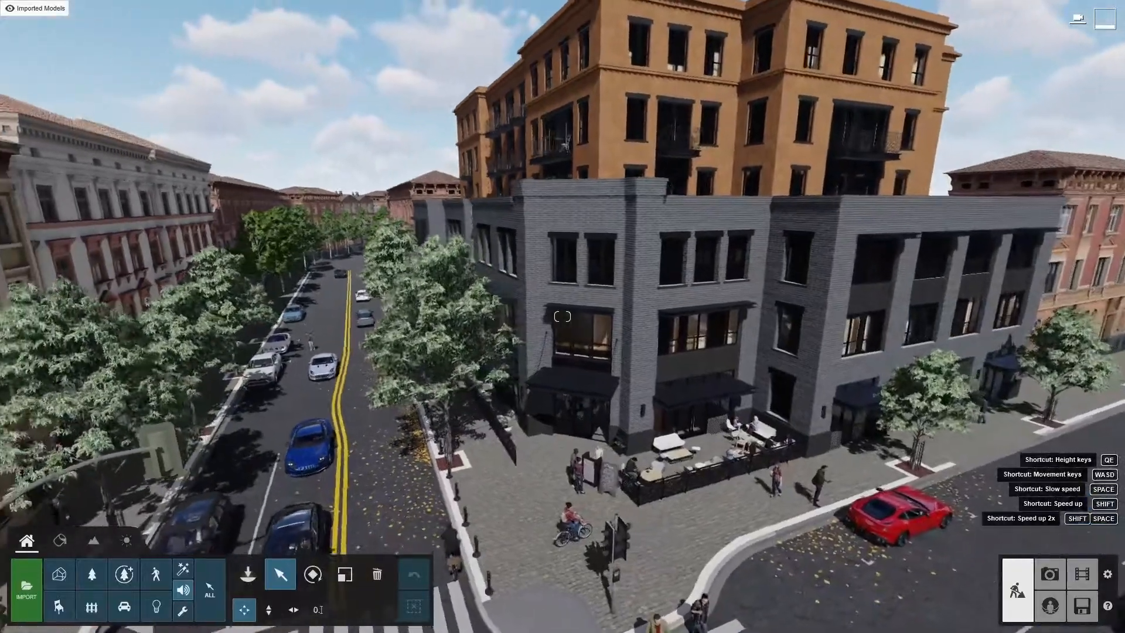
{"action": "key", "text": "e"}
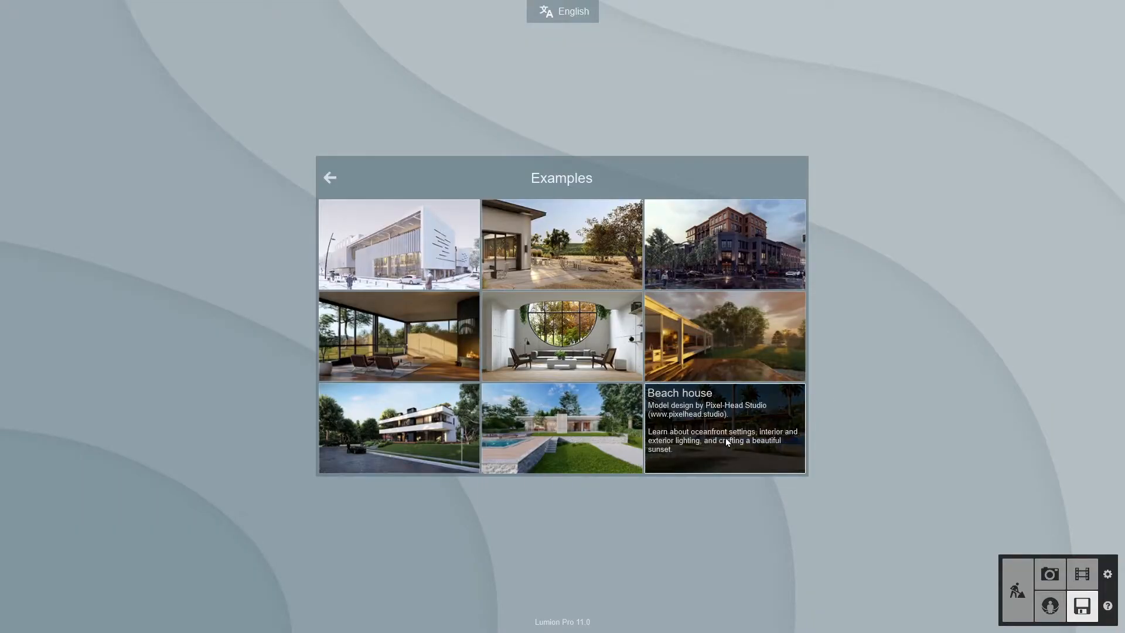
{"action": "left_click", "coordinate": [726, 442]}
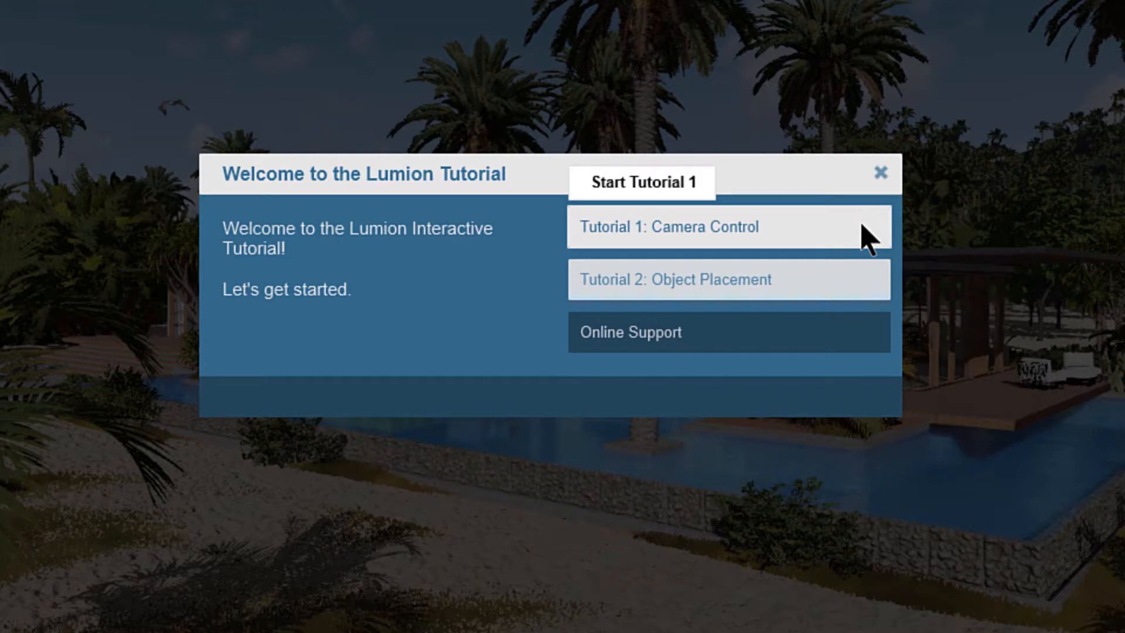
Step: Start Tutorial 1: Camera Control and complete its tasks of looking left/right and up/down
{"action": "left_click", "coordinate": [866, 238]}
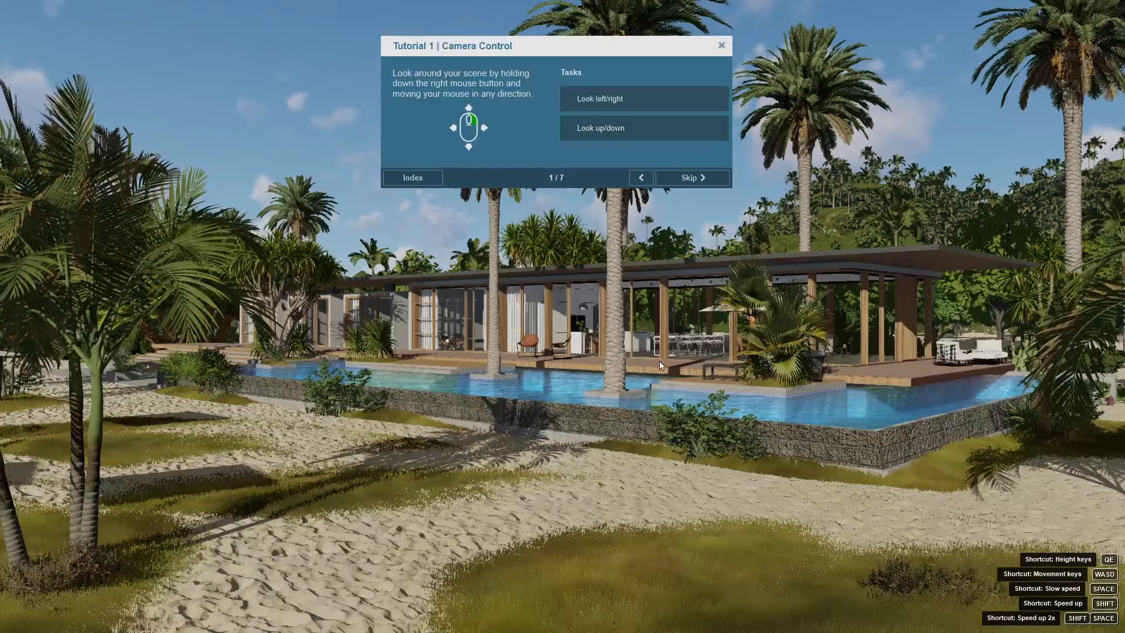
{"action": "right_click_drag", "start_coordinate": [666, 360], "coordinate": [684, 204]}
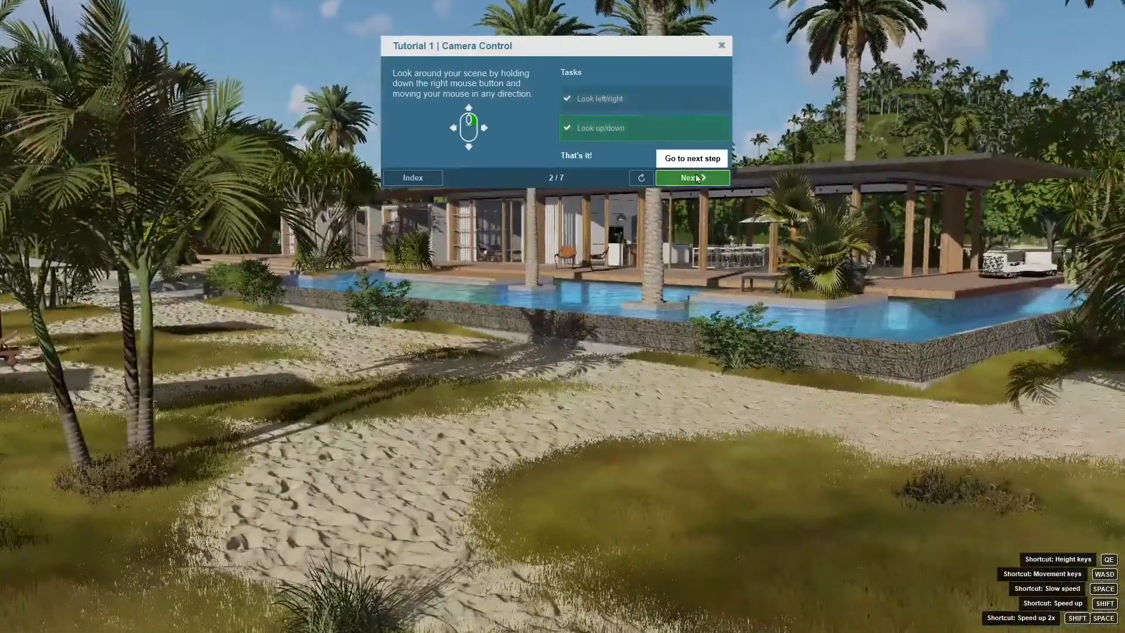
{"action": "left_click", "coordinate": [696, 178]}
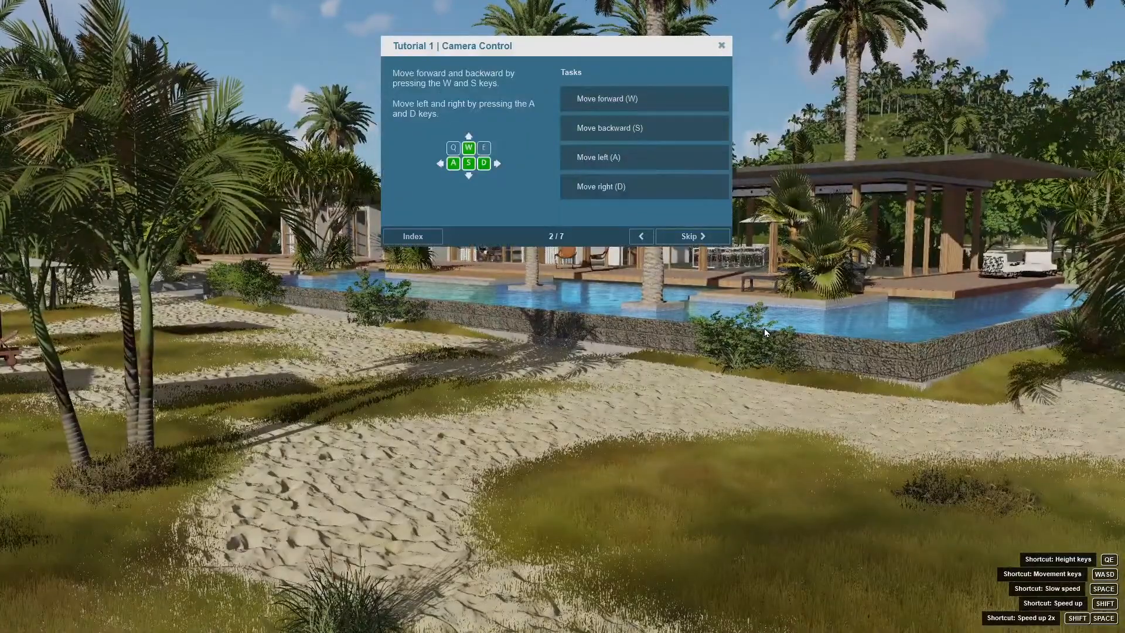
Step: Complete the tutorial's camera movement tasks: forward, backward, left, right, up and down
{"action": "key", "text": "w"}
{"action": "key", "text": "s"}
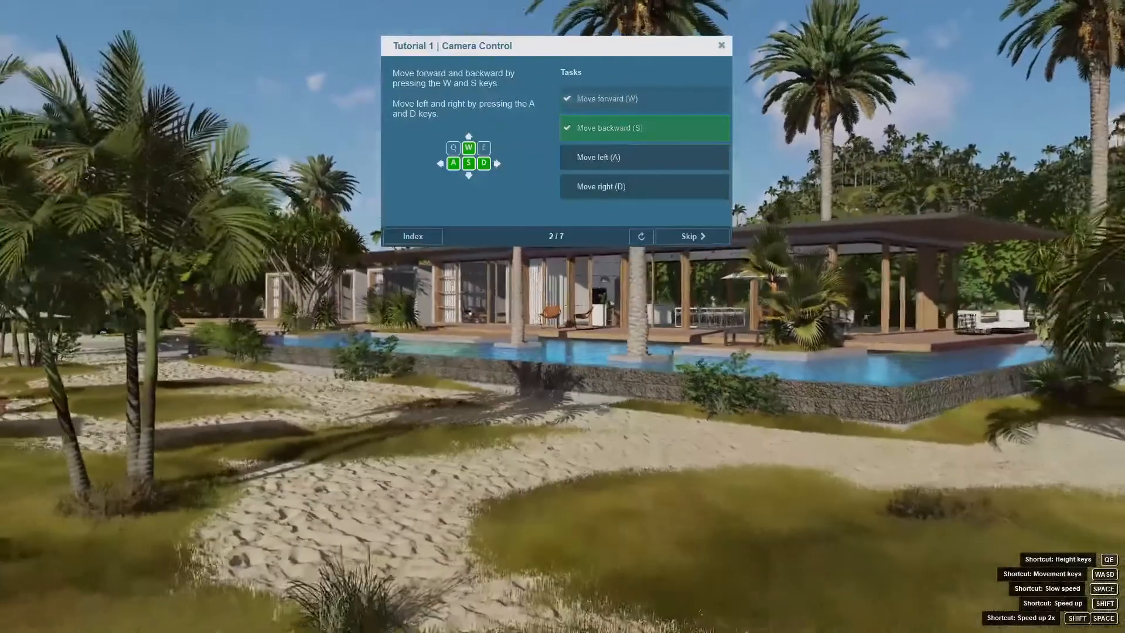
{"action": "key", "text": "a"}
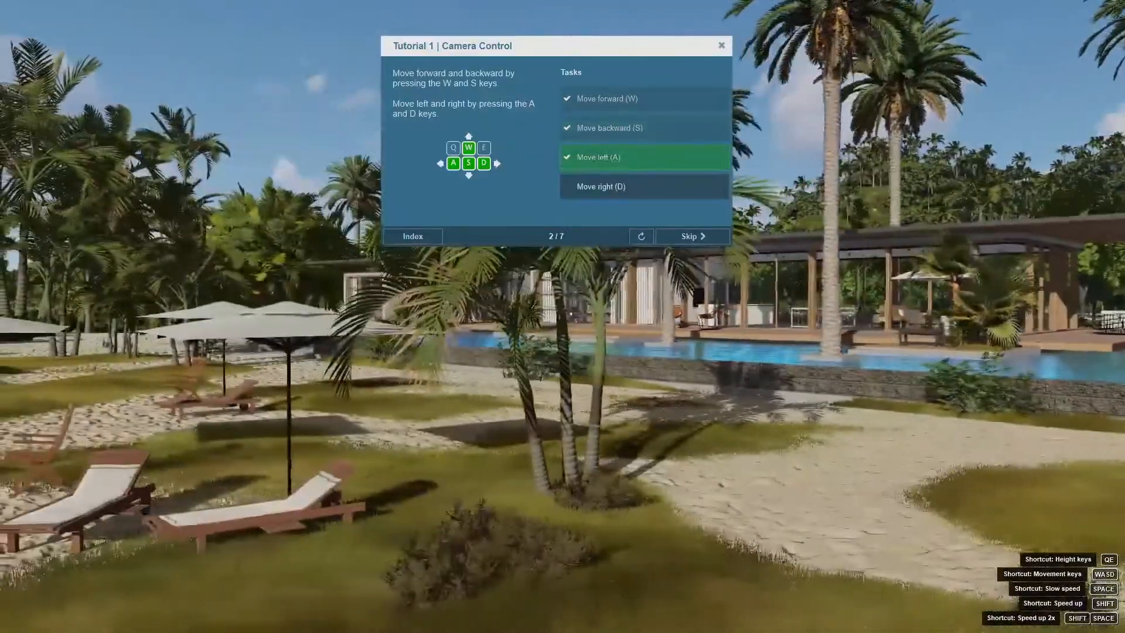
{"action": "key", "text": "d"}
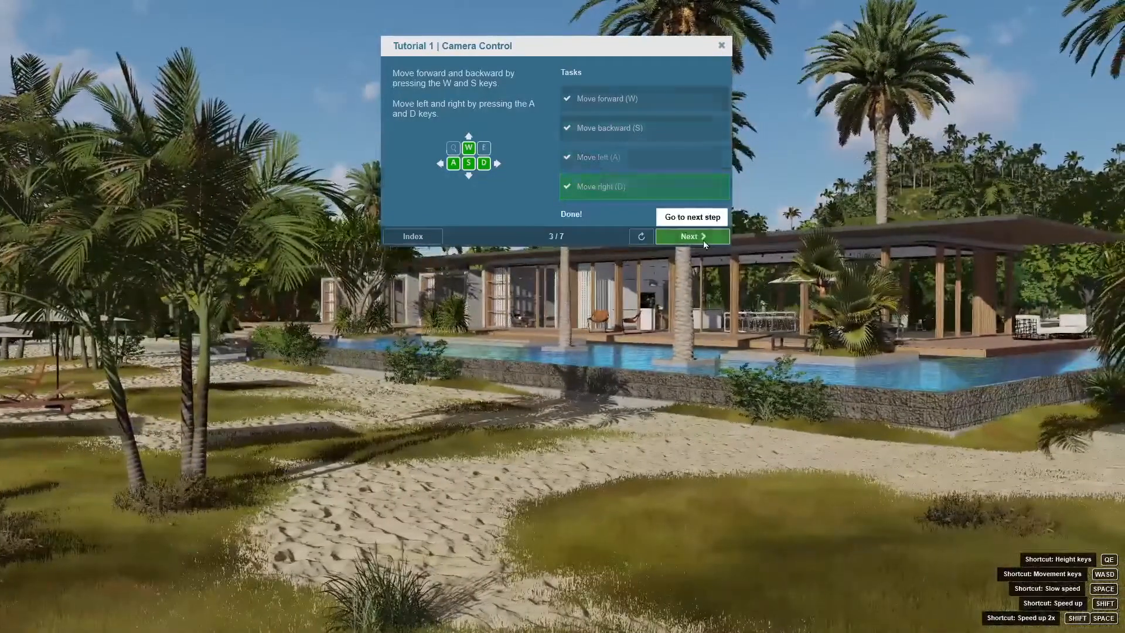
{"action": "left_click", "coordinate": [703, 237]}
{"action": "key", "text": "q"}
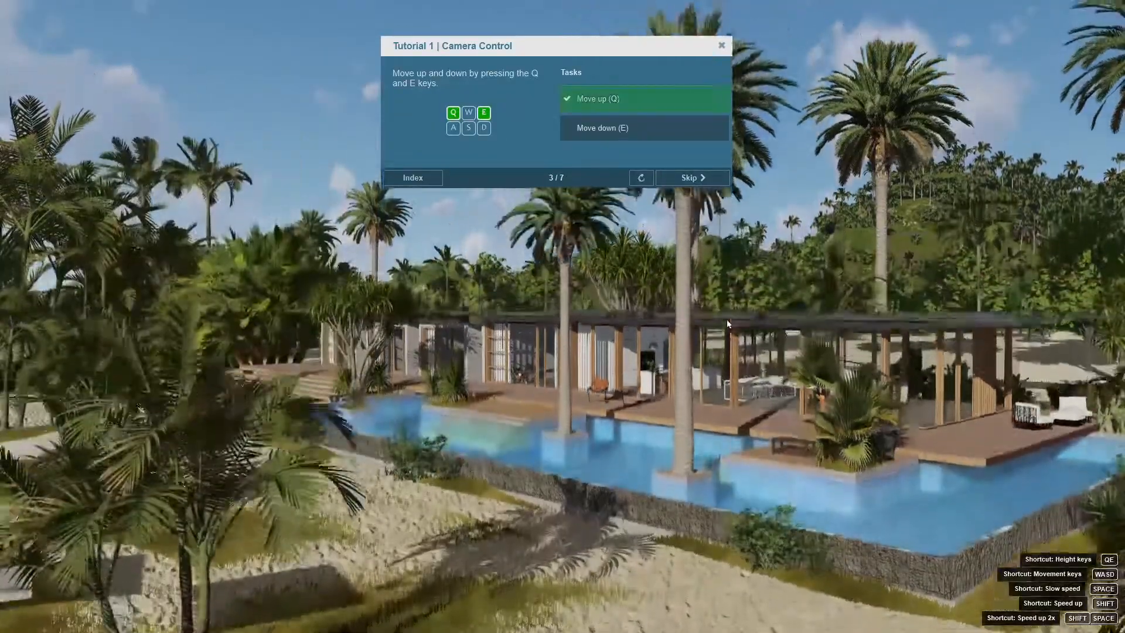
{"action": "key", "text": "e"}
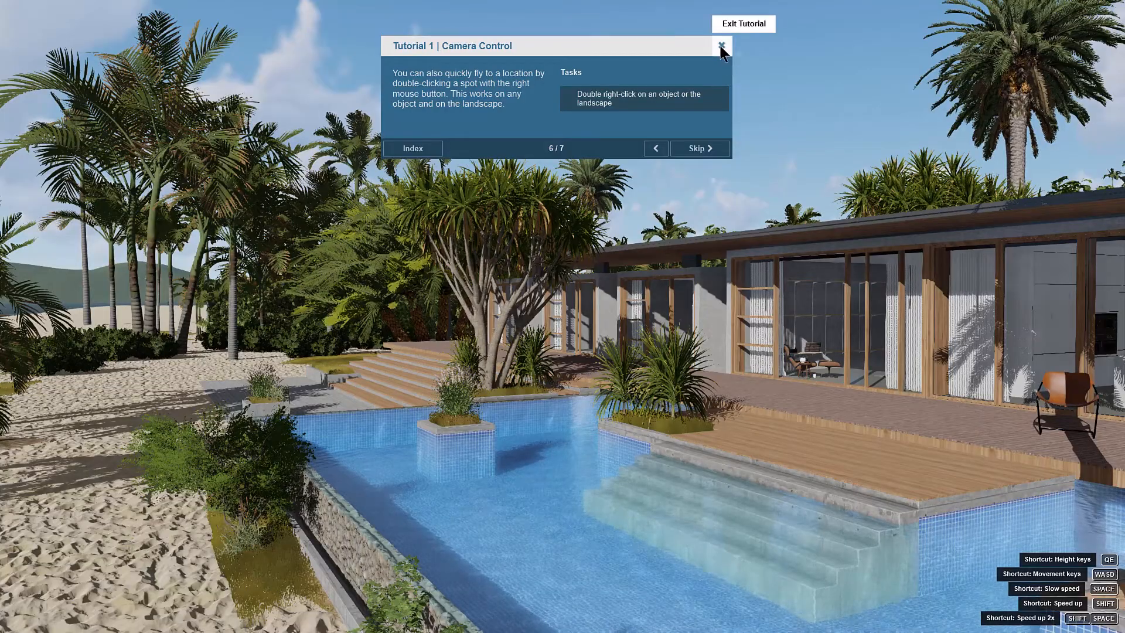
Step: Exit the Camera Control tutorial and reopen the tutorial welcome window through the help function
{"action": "left_click", "coordinate": [721, 45]}
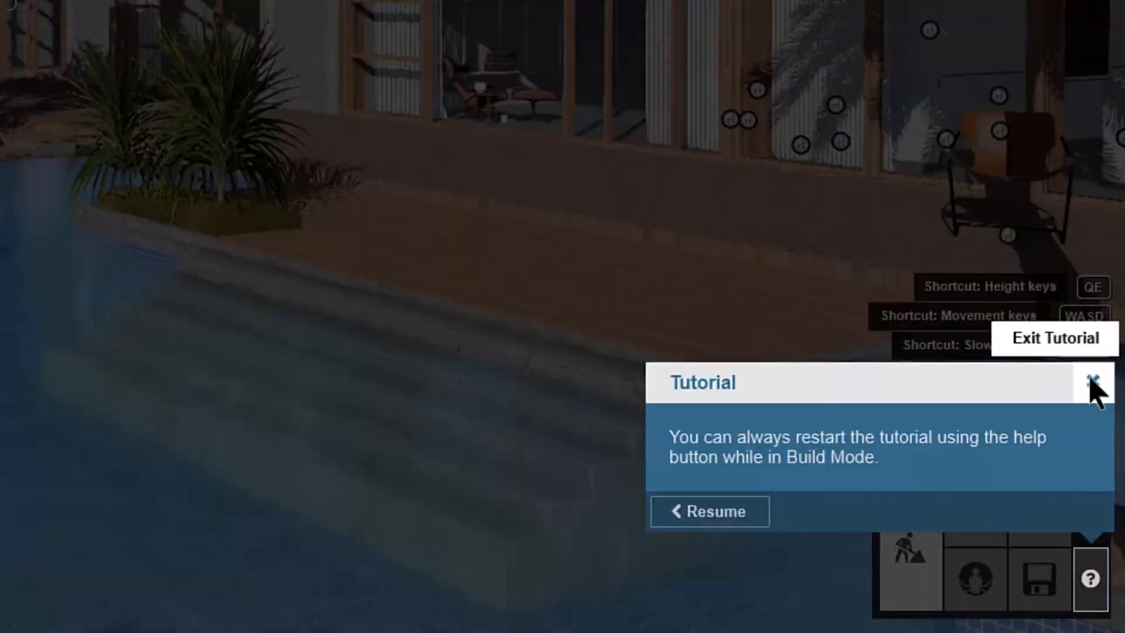
{"action": "left_click", "coordinate": [1109, 506]}
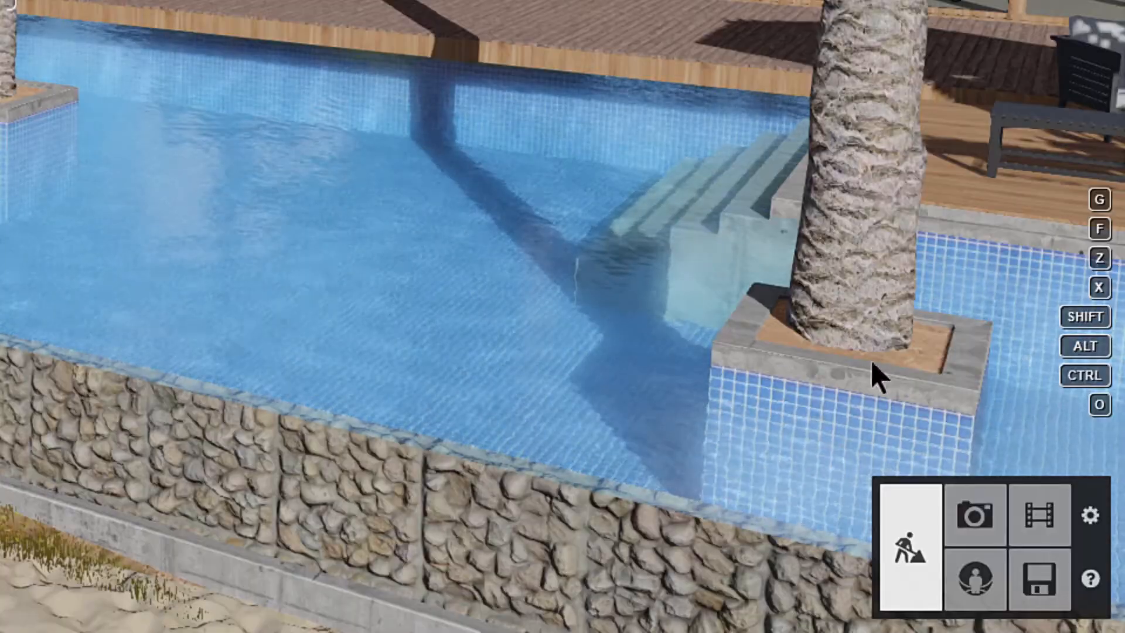
{"action": "left_click", "coordinate": [1095, 582]}
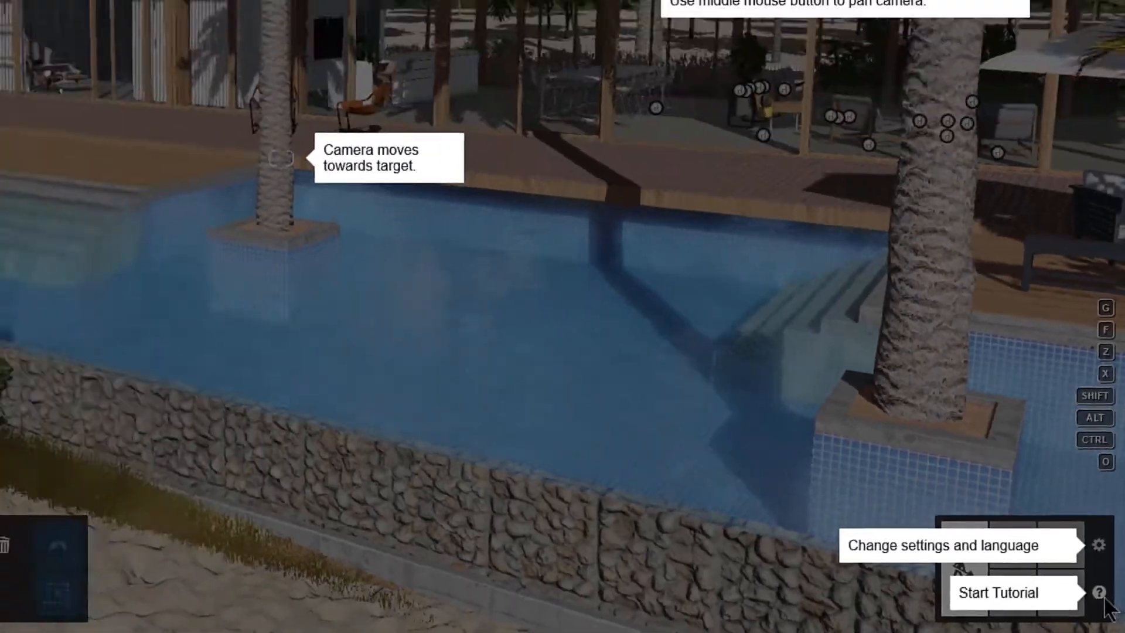
{"action": "left_click", "coordinate": [1100, 593]}
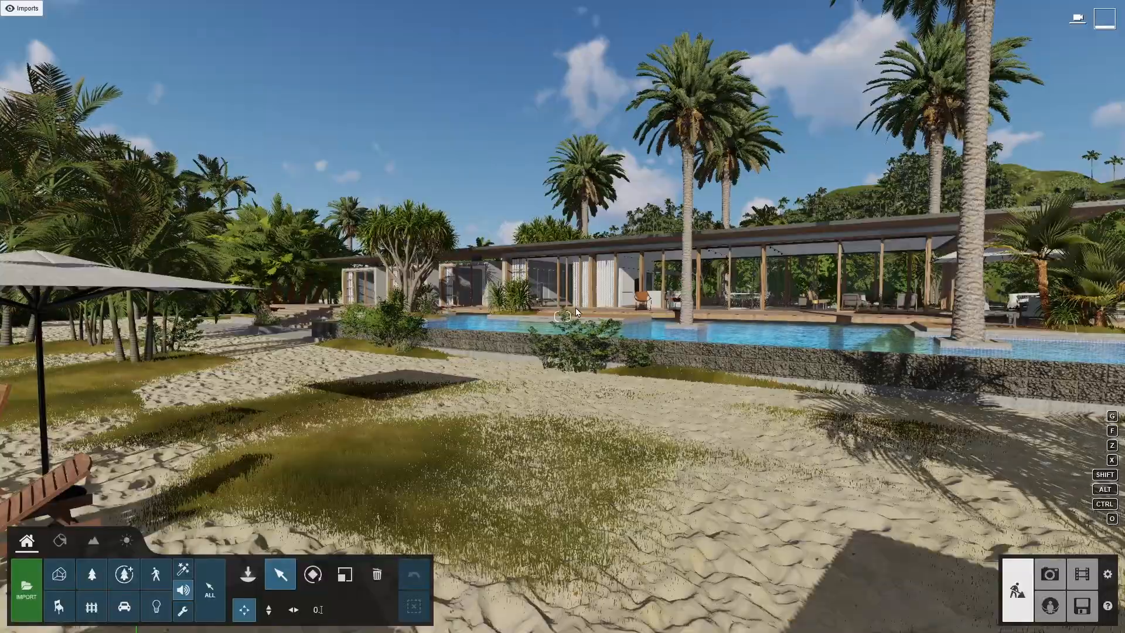
Step: Fly through the Beach house scene to examine the house's surroundings, the beach and the sea
{"action": "right_click_drag", "start_coordinate": [575, 307], "coordinate": [304, 312]}
{"action": "key", "text": "w"}
{"action": "key", "text": "w"}
{"action": "key", "text": "w"}
{"action": "key", "text": "s"}
{"action": "key", "text": "w"}
{"action": "key", "text": "w"}
{"action": "key", "text": "d"}
{"action": "key", "text": "d"}
{"action": "key", "text": "w"}
{"action": "key", "text": "w"}
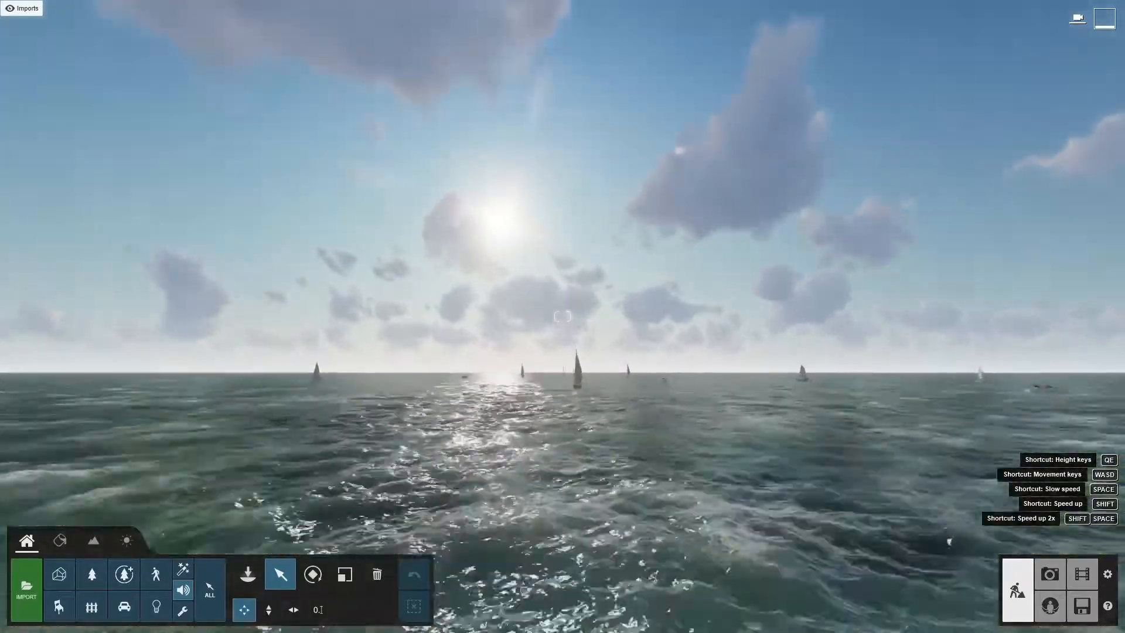
{"action": "key", "text": "w"}
{"action": "right_click_drag", "start_coordinate": [562, 317], "coordinate": [582, 343]}
{"action": "key", "text": "w"}
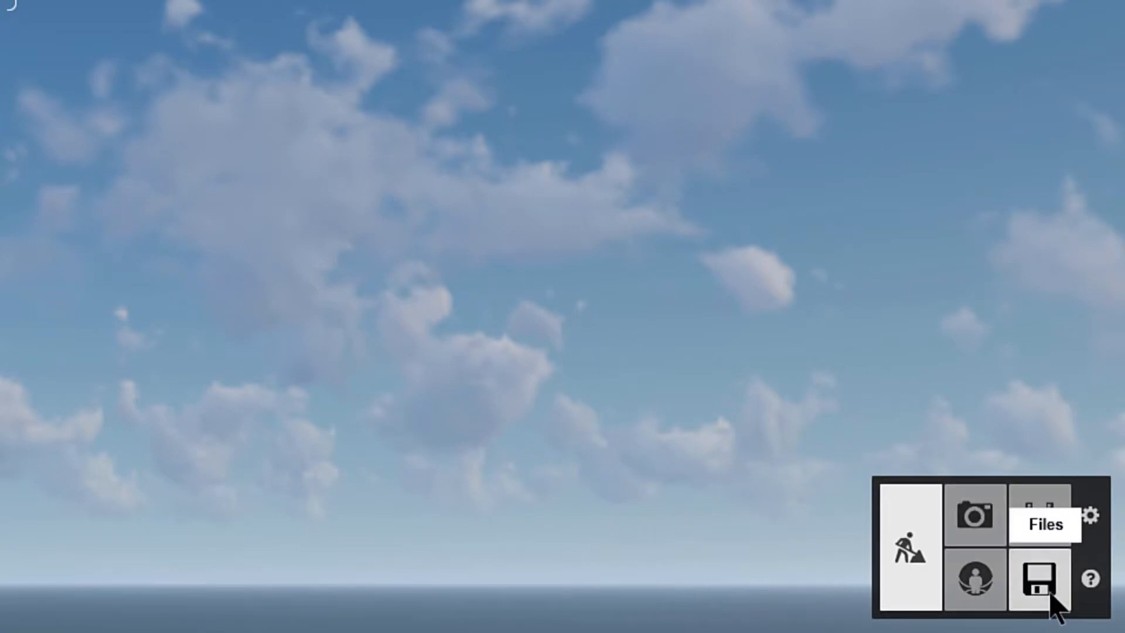
Step: Return to the start screen and view the project loading options and the language setting
{"action": "left_click", "coordinate": [1050, 594]}
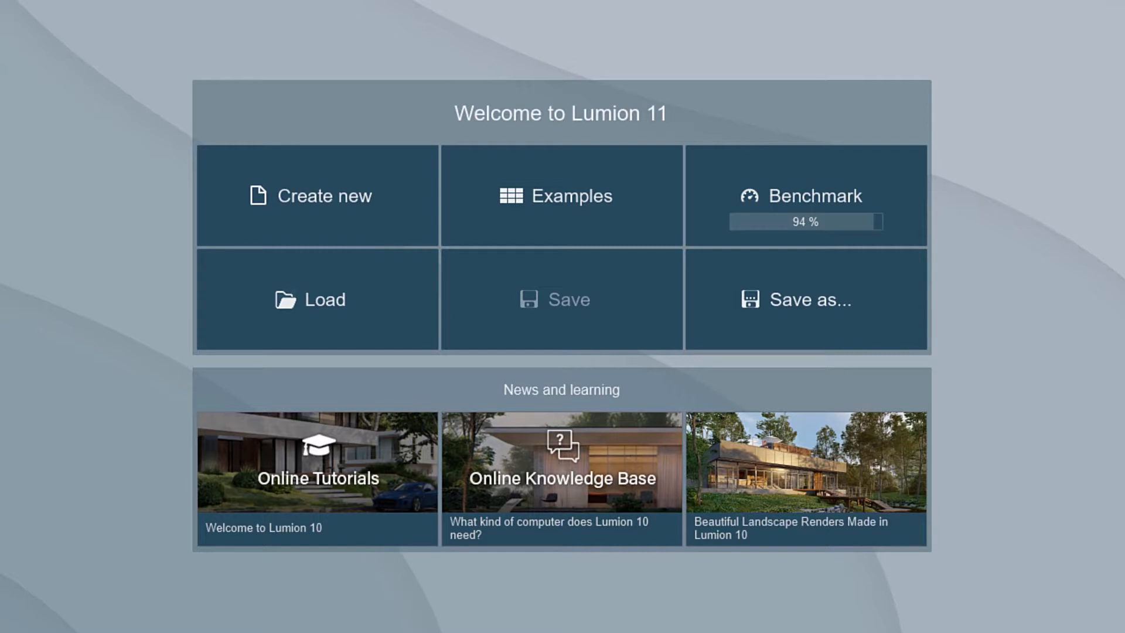
{"action": "left_click", "coordinate": [220, 328]}
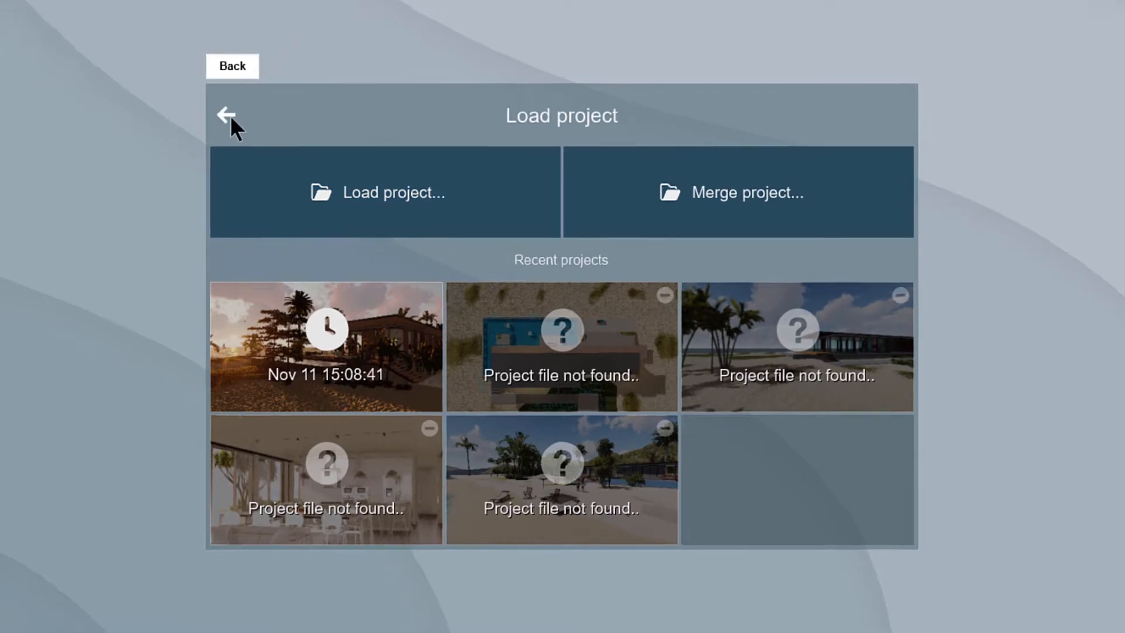
{"action": "left_click", "coordinate": [215, 106]}
{"action": "left_click", "coordinate": [572, 13]}
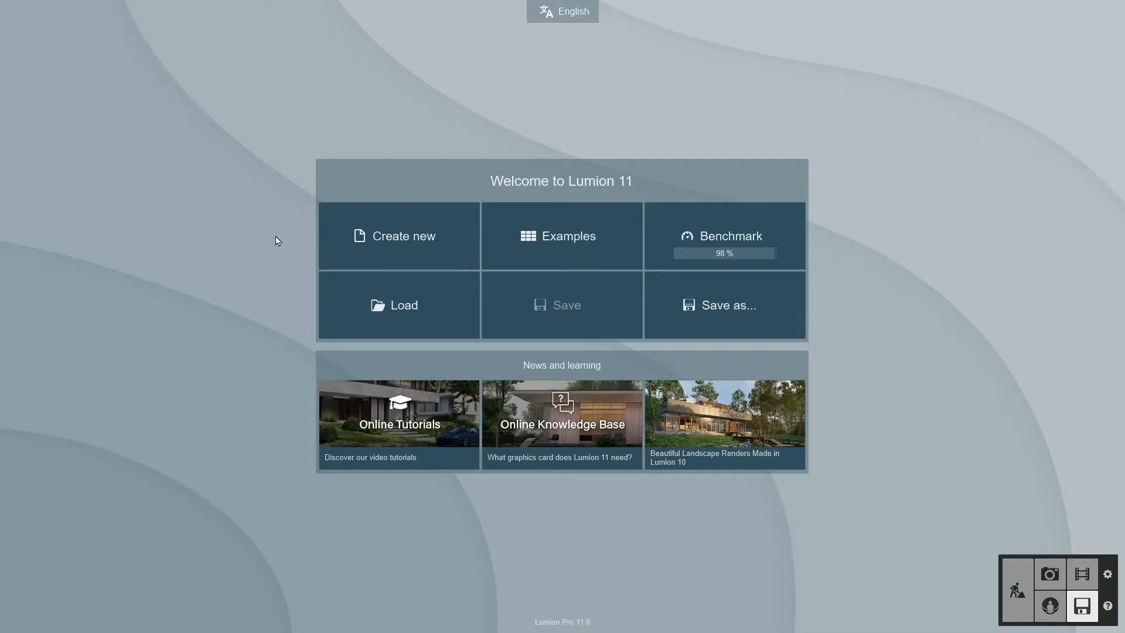
Step: Create a new project from the flat grass plain template
{"action": "left_click", "coordinate": [346, 216]}
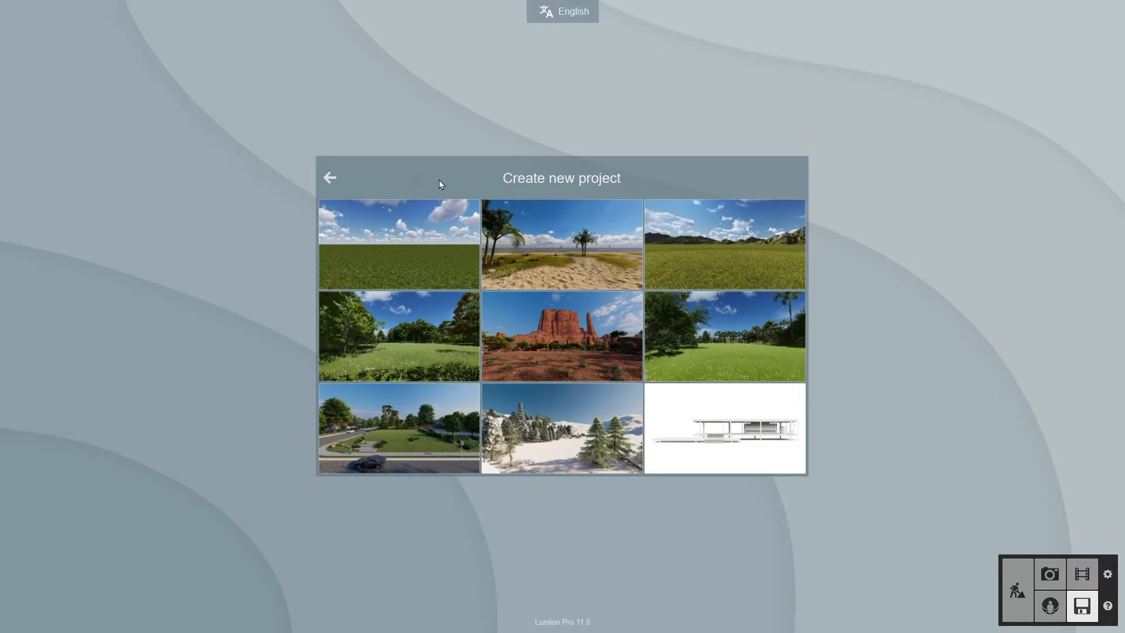
{"action": "left_click", "coordinate": [445, 243]}
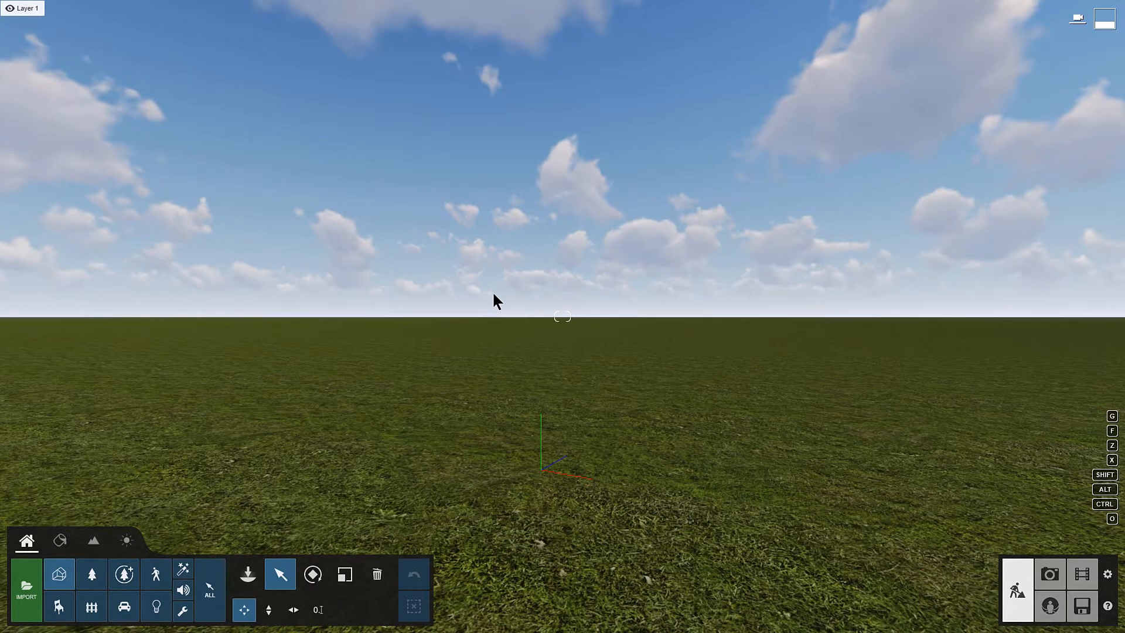
{"action": "mouse_move", "coordinate": [492, 291]}
{"action": "right_mouse_down"}
{"action": "mouse_move", "coordinate": [492, 193]}
{"action": "mouse_move", "coordinate": [527, 364]}
{"action": "mouse_move", "coordinate": [558, 190]}
{"action": "mouse_move", "coordinate": [480, 270]}
{"action": "mouse_move", "coordinate": [480, 293]}
{"action": "right_mouse_up"}
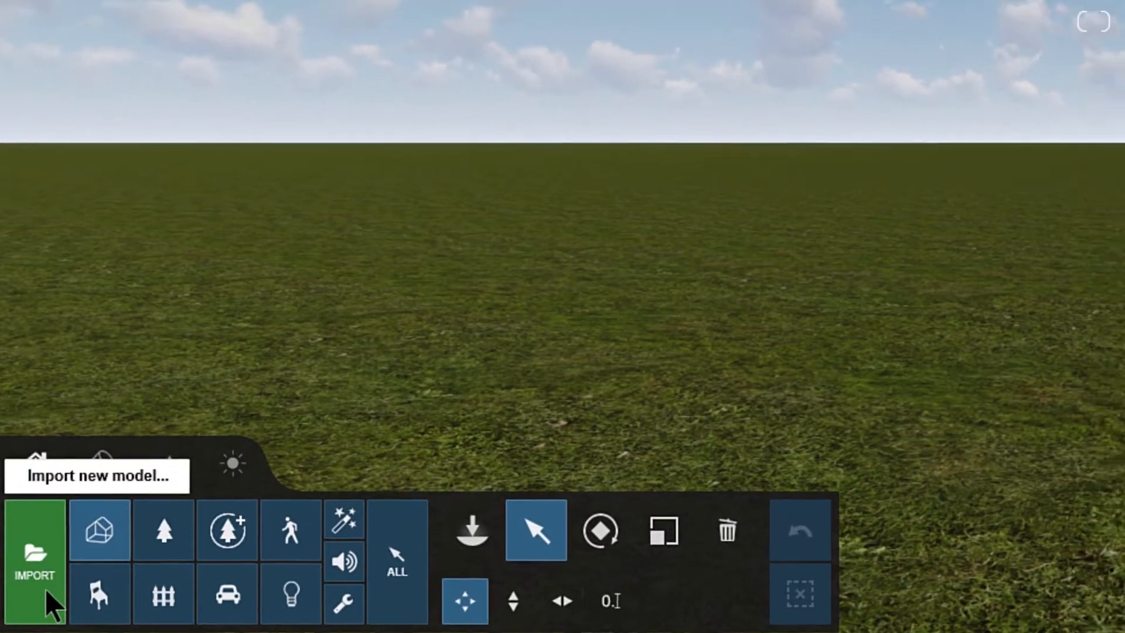
Step: Import the SketchUp file BD_Beach House.skp and place the model on the grass plain
{"action": "left_click", "coordinate": [61, 576]}
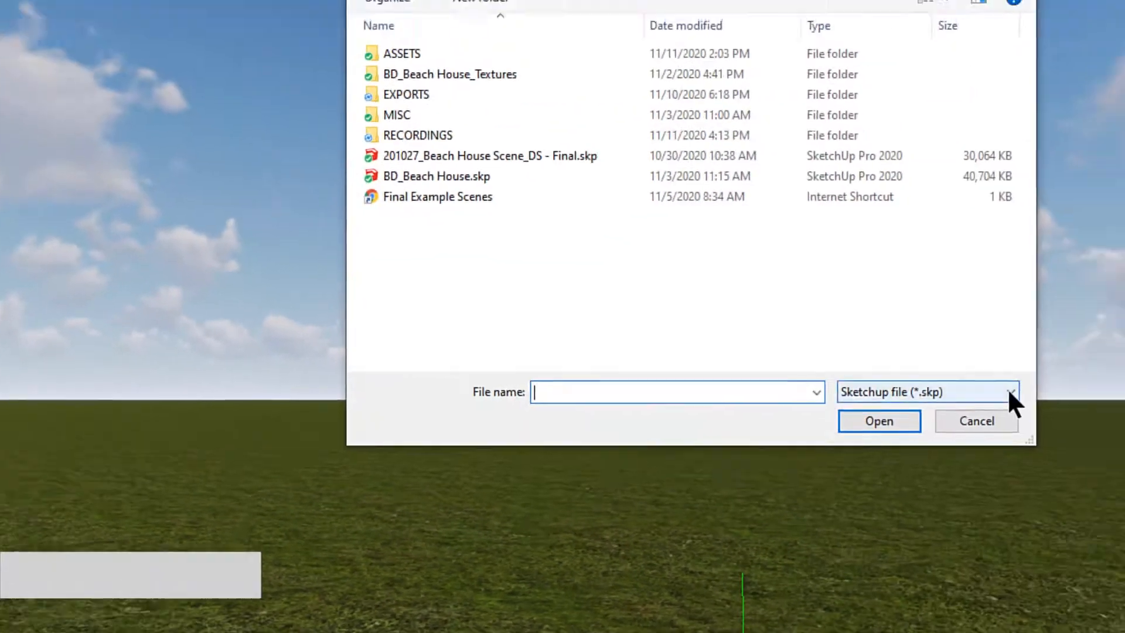
{"action": "left_click", "coordinate": [1008, 393]}
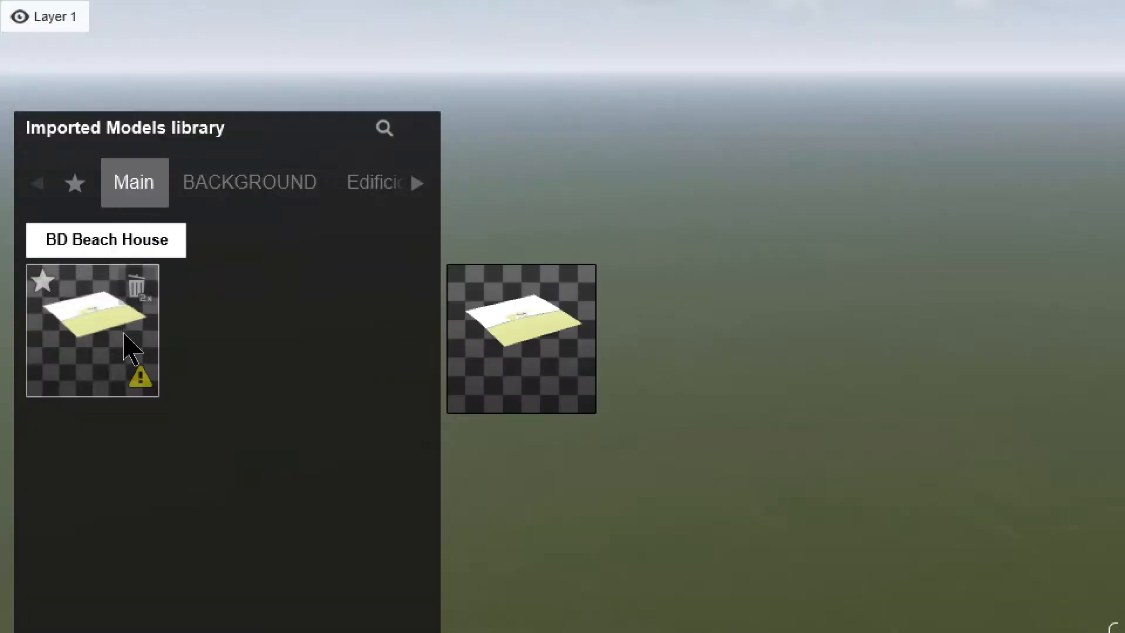
{"action": "left_click", "coordinate": [124, 336]}
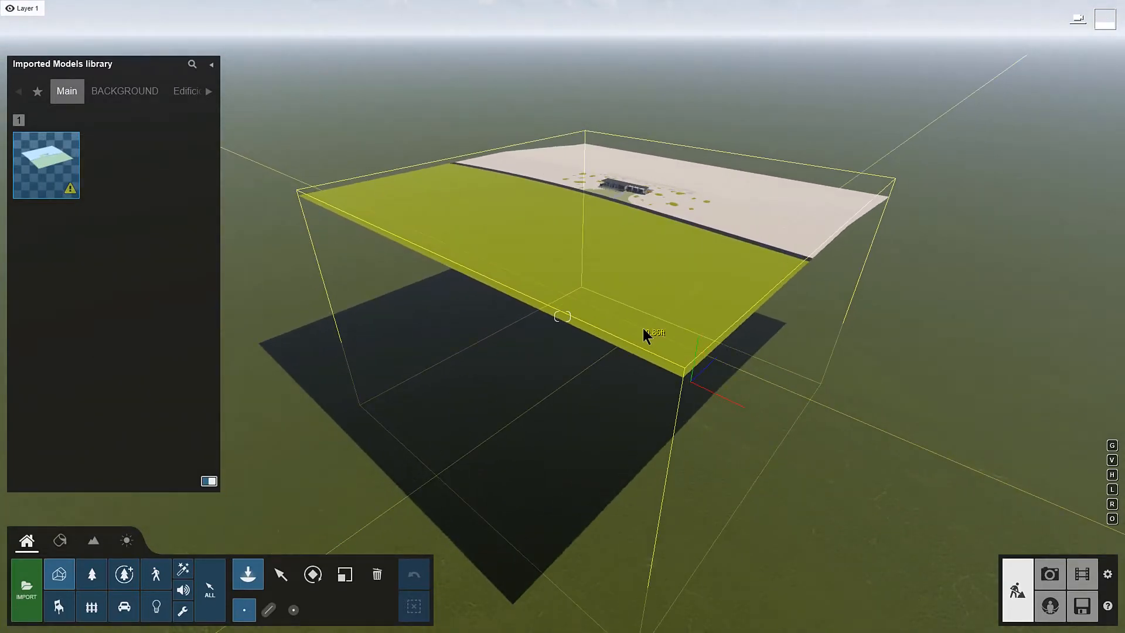
{"action": "left_click", "coordinate": [644, 332]}
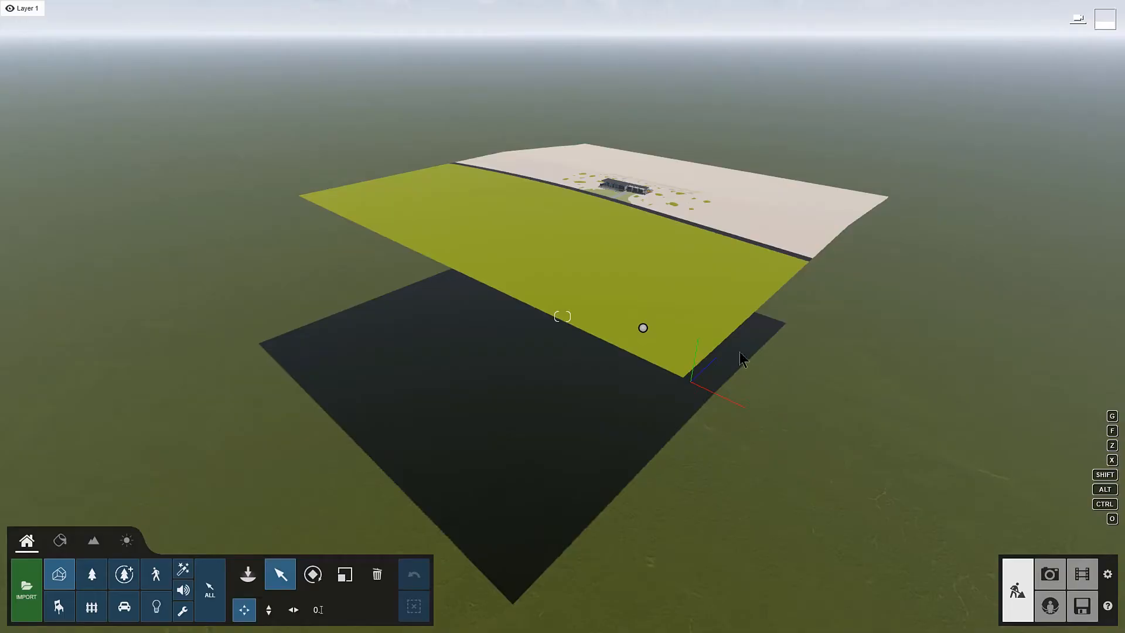
Step: Select the beach house model and set its position to X 0 and Y -400 ft
{"action": "left_click", "coordinate": [708, 316]}
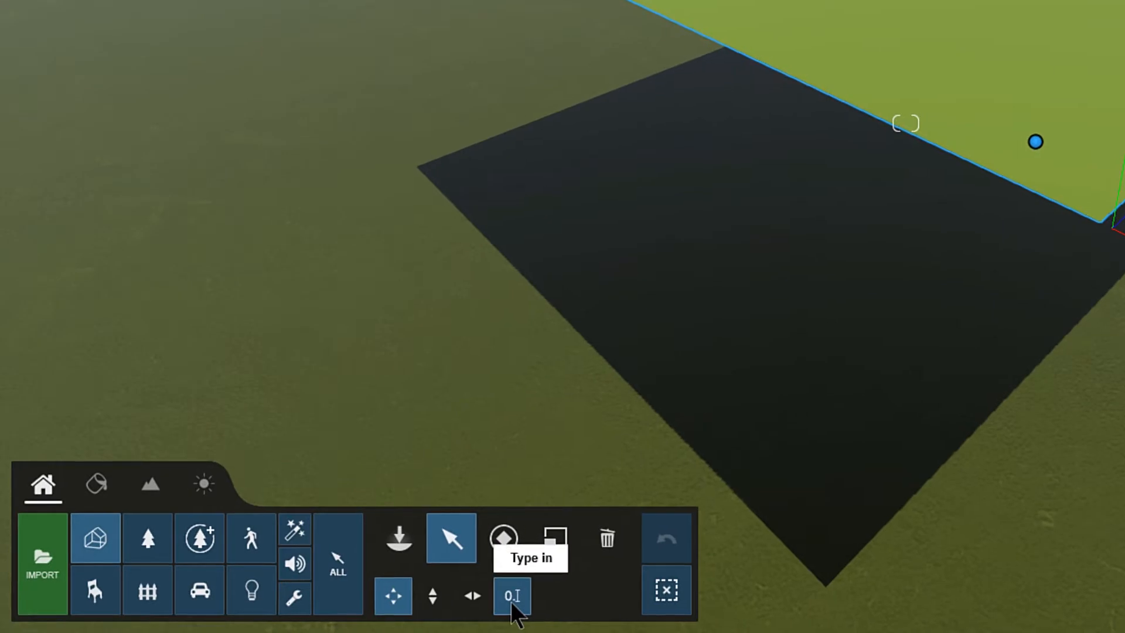
{"action": "left_click", "coordinate": [319, 611]}
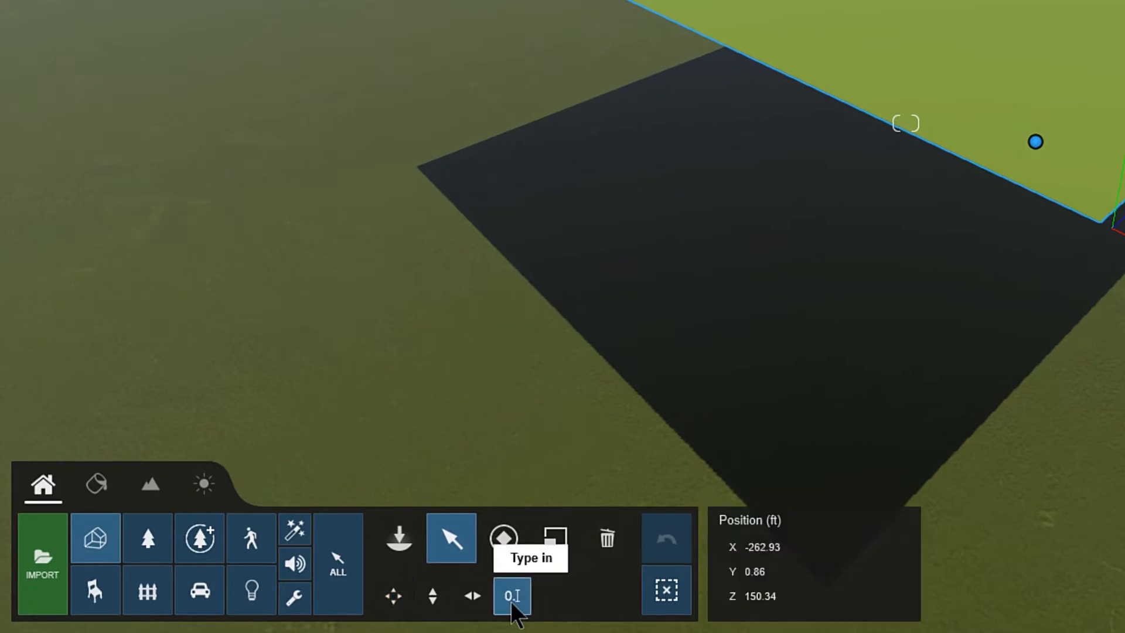
{"action": "left_click", "coordinate": [793, 545]}
{"action": "type", "text": "0"}
{"action": "left_click", "coordinate": [779, 571]}
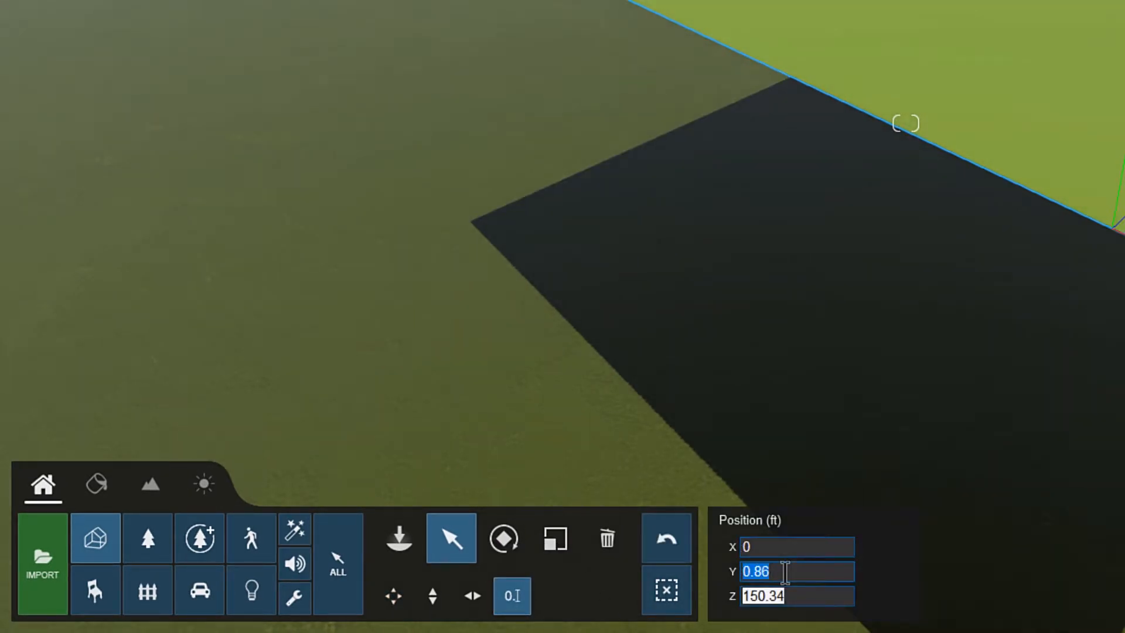
{"action": "type", "text": "-400"}
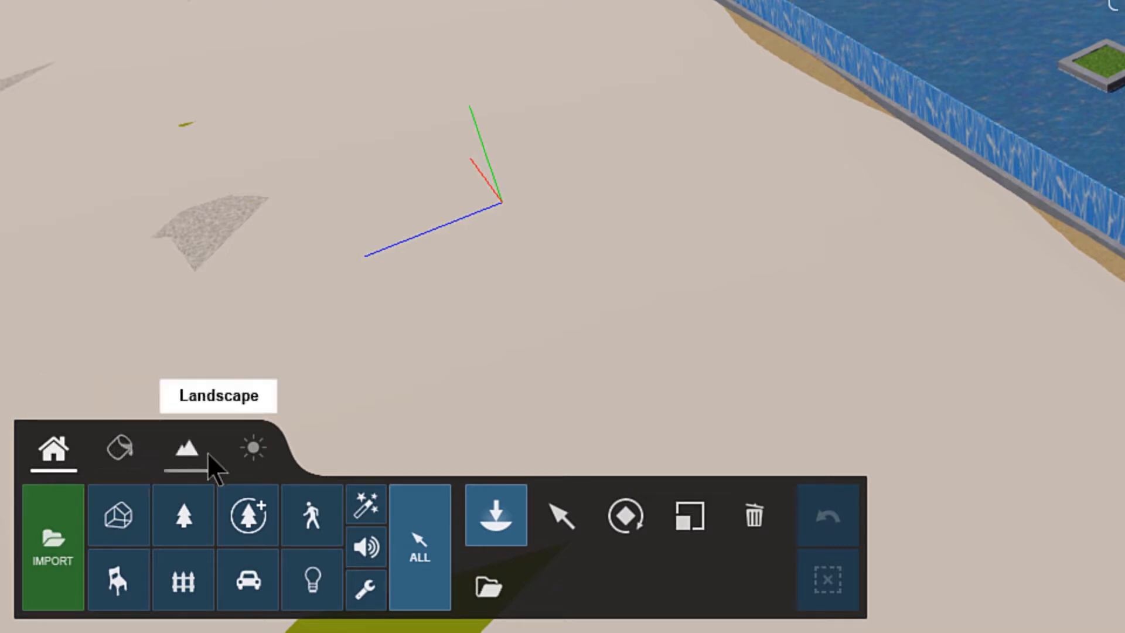
Step: Turn the sun direction to the west, lower the sun height and adjust the cloudiness in the weather settings
{"action": "left_click", "coordinate": [270, 455]}
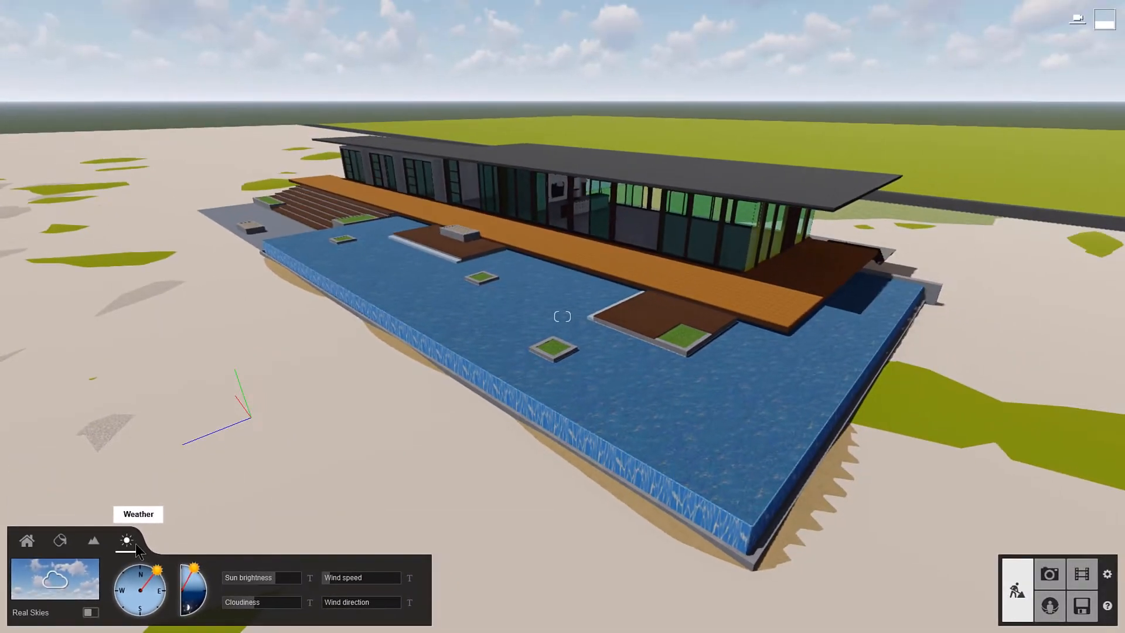
{"action": "mouse_move", "coordinate": [157, 570]}
{"action": "left_mouse_down"}
{"action": "mouse_move", "coordinate": [139, 566]}
{"action": "mouse_move", "coordinate": [114, 585]}
{"action": "left_mouse_up"}
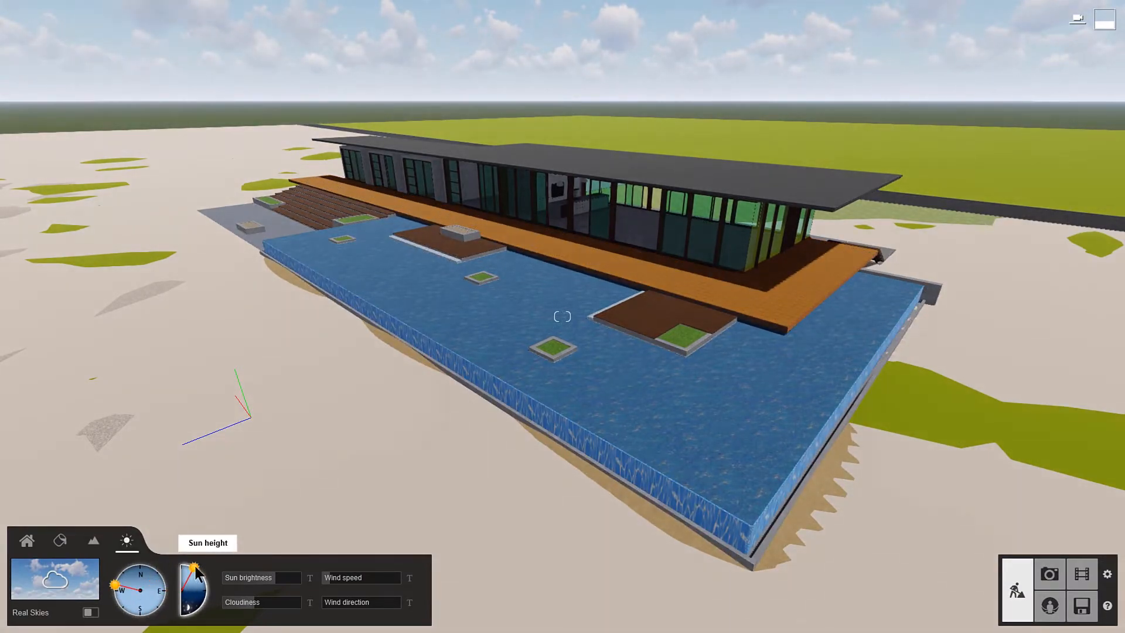
{"action": "left_click_drag", "start_coordinate": [196, 568], "coordinate": [206, 579]}
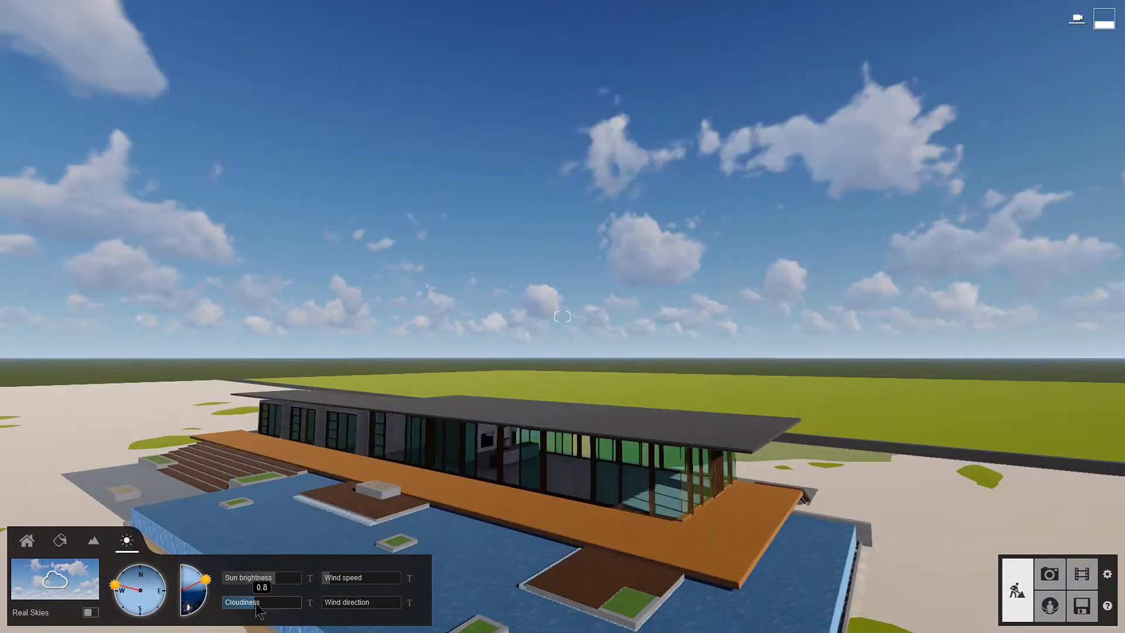
{"action": "mouse_move", "coordinate": [255, 604]}
{"action": "left_mouse_down"}
{"action": "mouse_move", "coordinate": [291, 608]}
{"action": "mouse_move", "coordinate": [241, 610]}
{"action": "mouse_move", "coordinate": [268, 609]}
{"action": "left_mouse_up"}
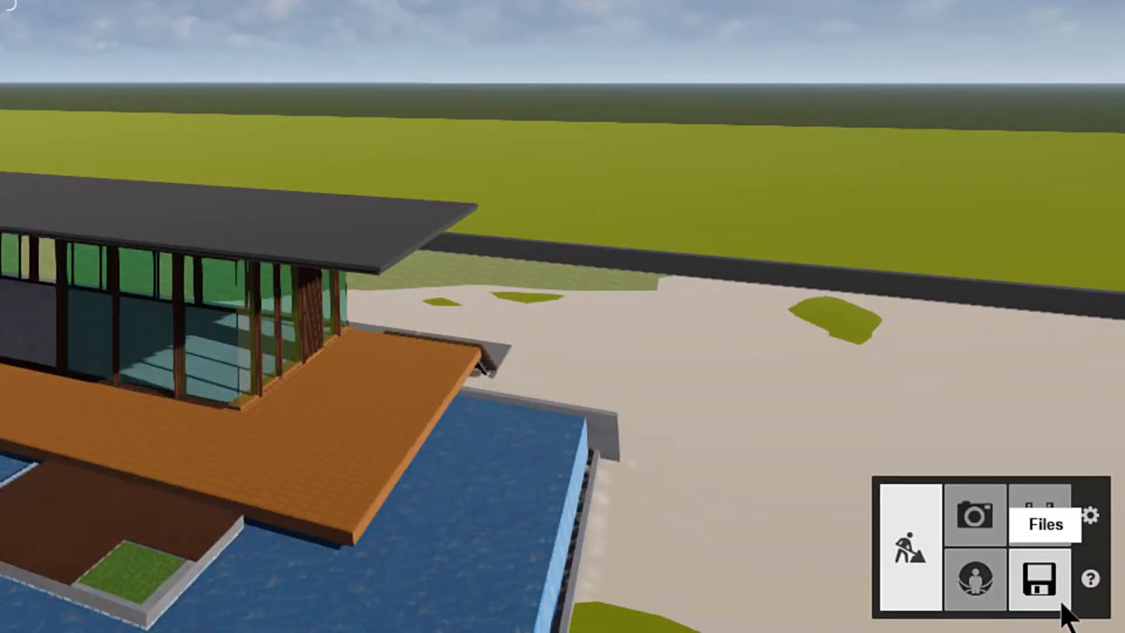
Step: Save the project under the name Beach House and return to build mode
{"action": "left_click", "coordinate": [1062, 606]}
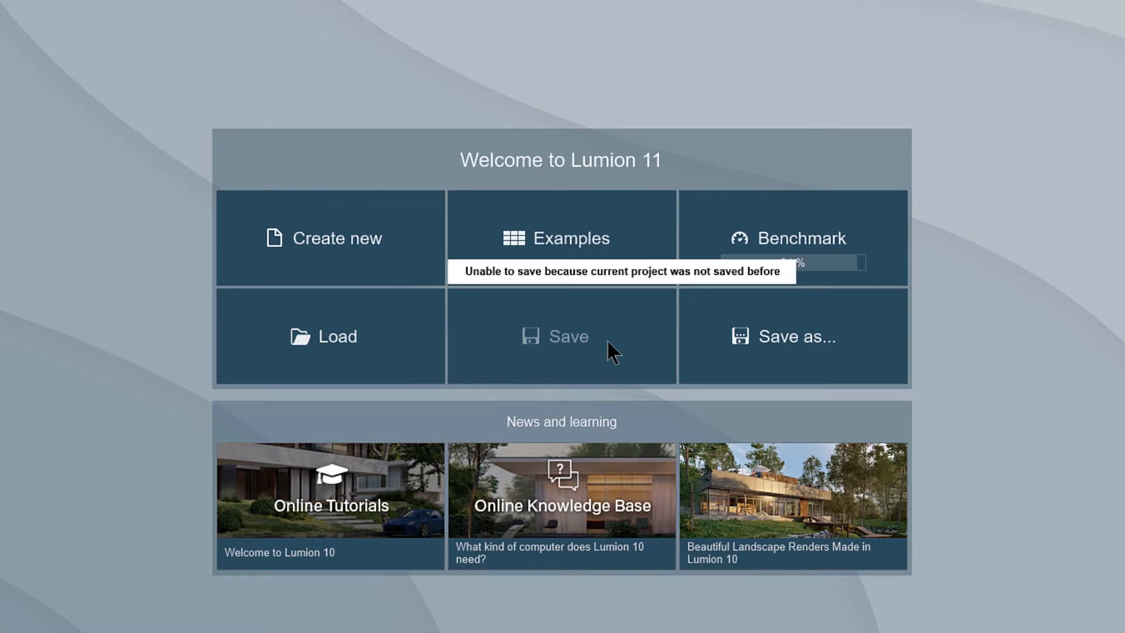
{"action": "left_click", "coordinate": [742, 363]}
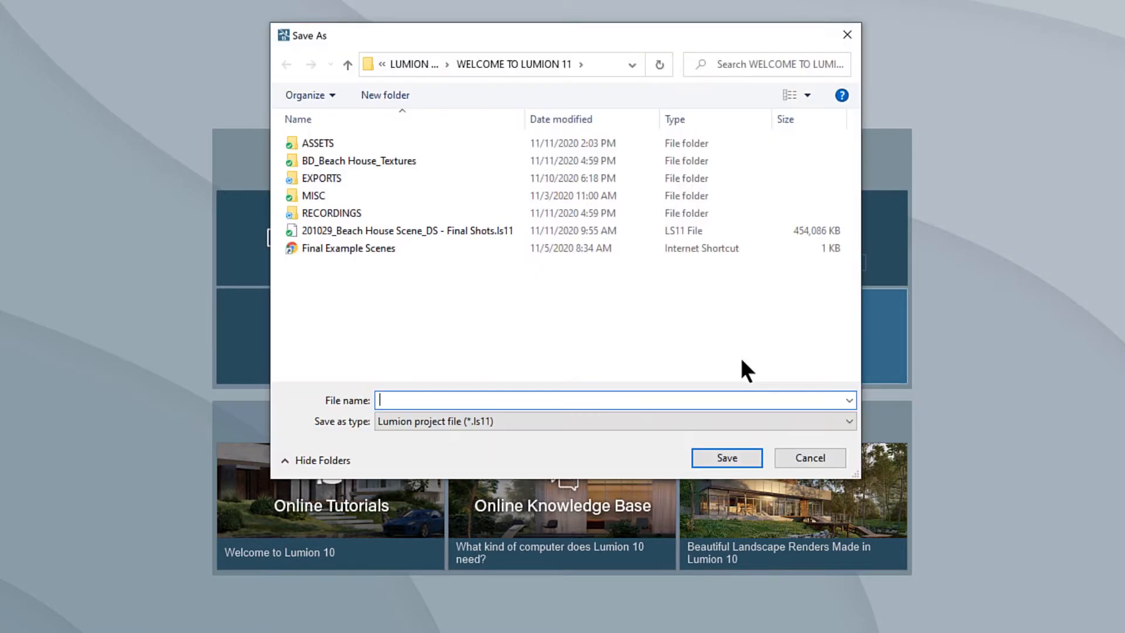
{"action": "type", "text": "Beach House"}
{"action": "left_click", "coordinate": [737, 457]}
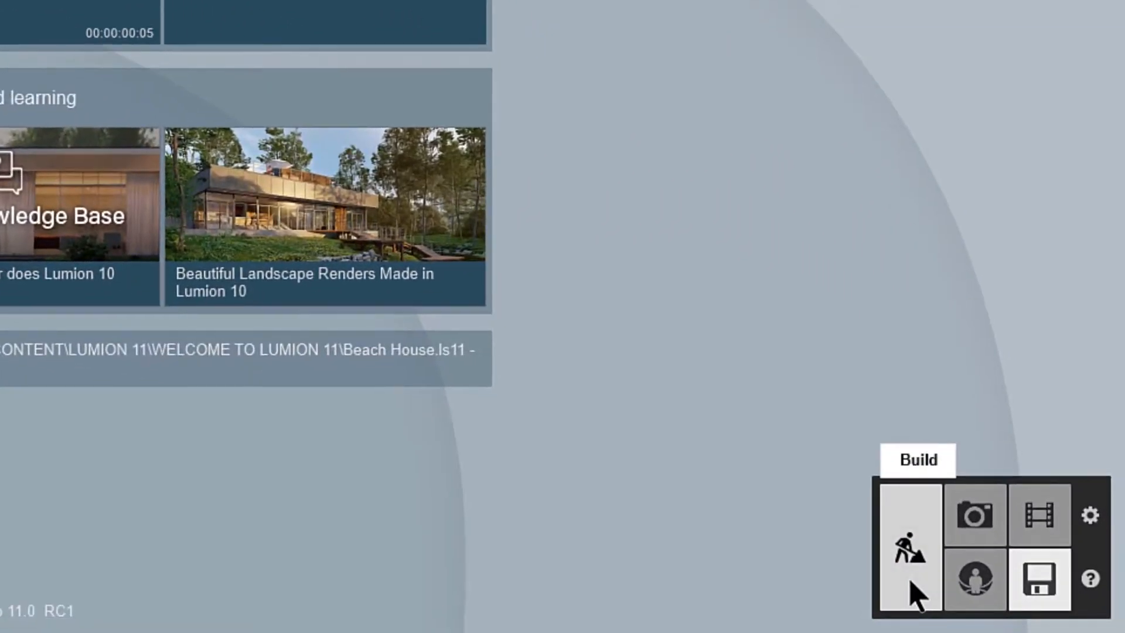
{"action": "left_click", "coordinate": [911, 583]}
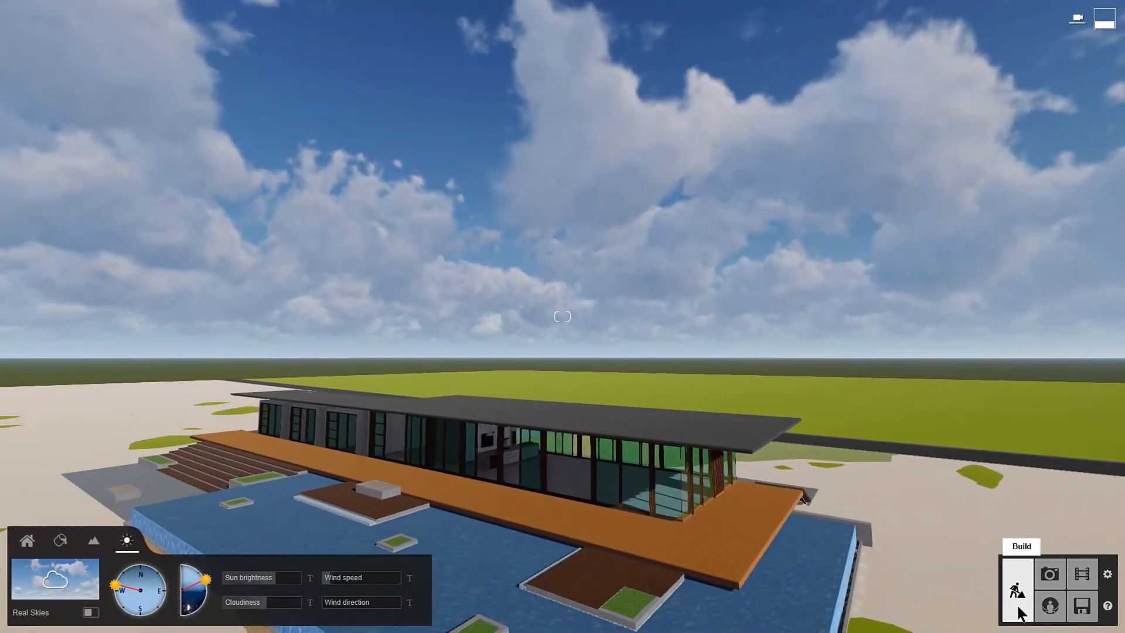
Step: Try one-star editor quality and 25% editor resolution in the settings, restoring four stars and 100%
{"action": "left_click", "coordinate": [1108, 575]}
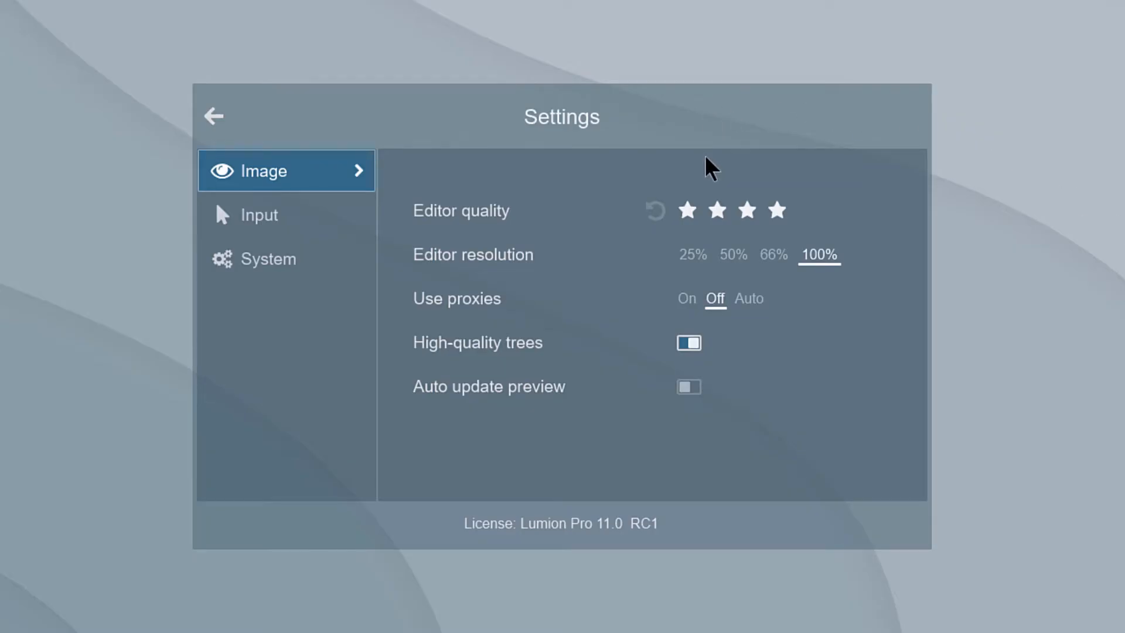
{"action": "left_click", "coordinate": [687, 212]}
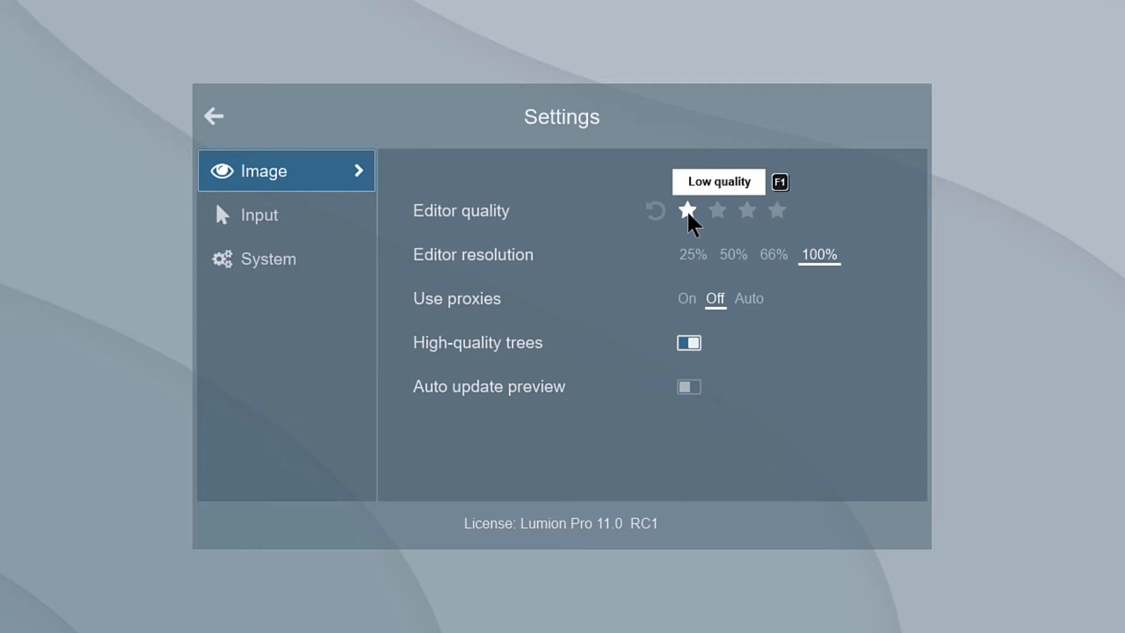
{"action": "left_click", "coordinate": [693, 255]}
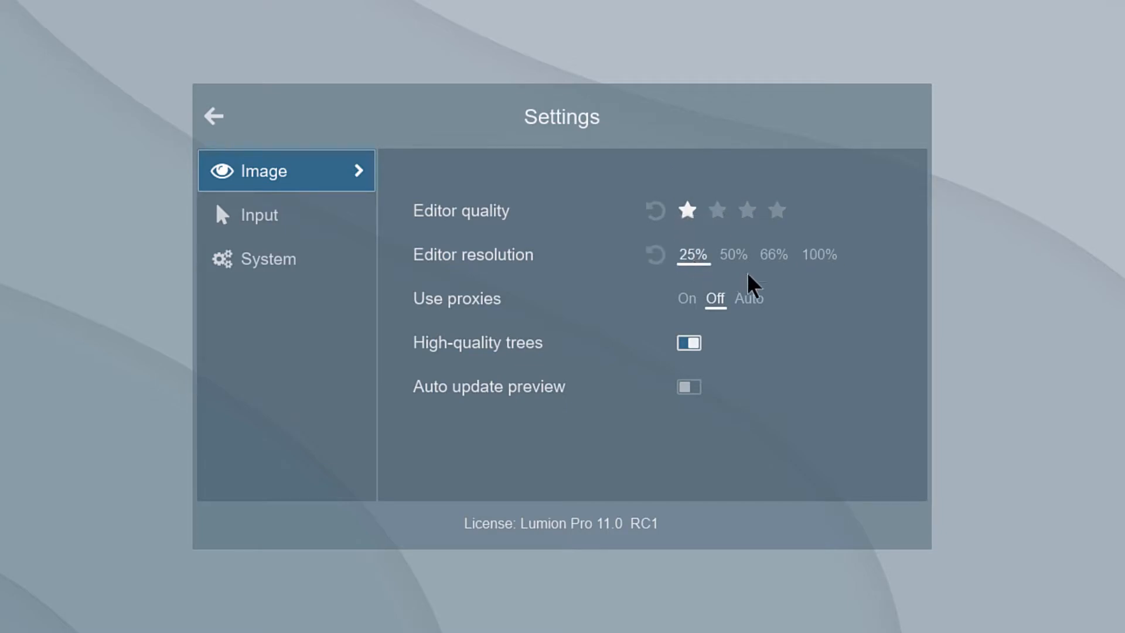
{"action": "left_click", "coordinate": [829, 268]}
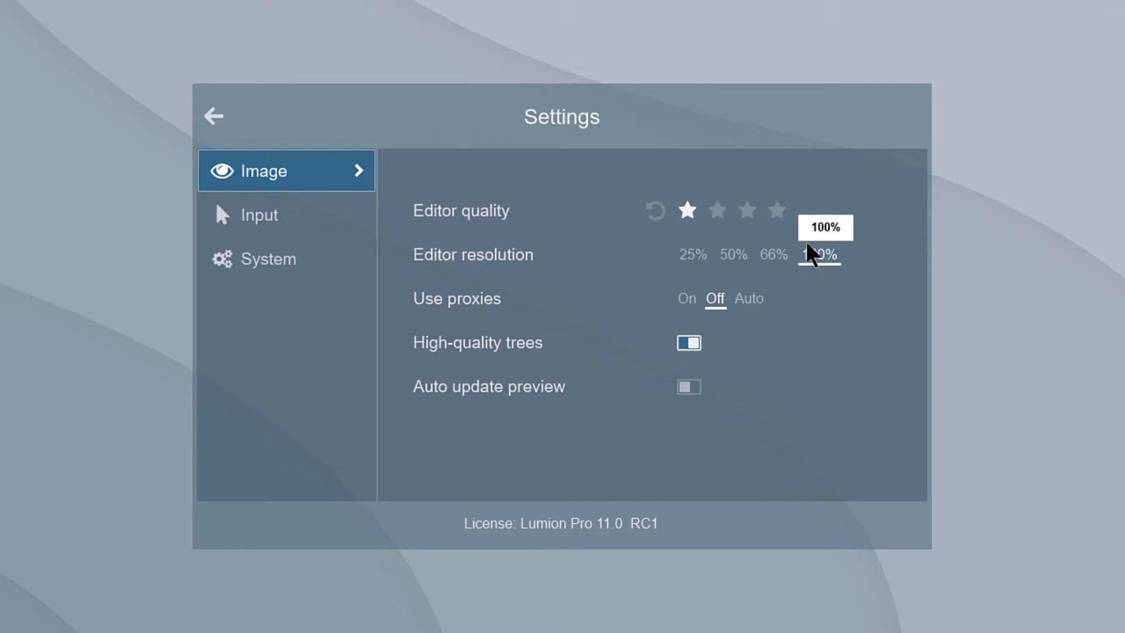
{"action": "left_click", "coordinate": [777, 212]}
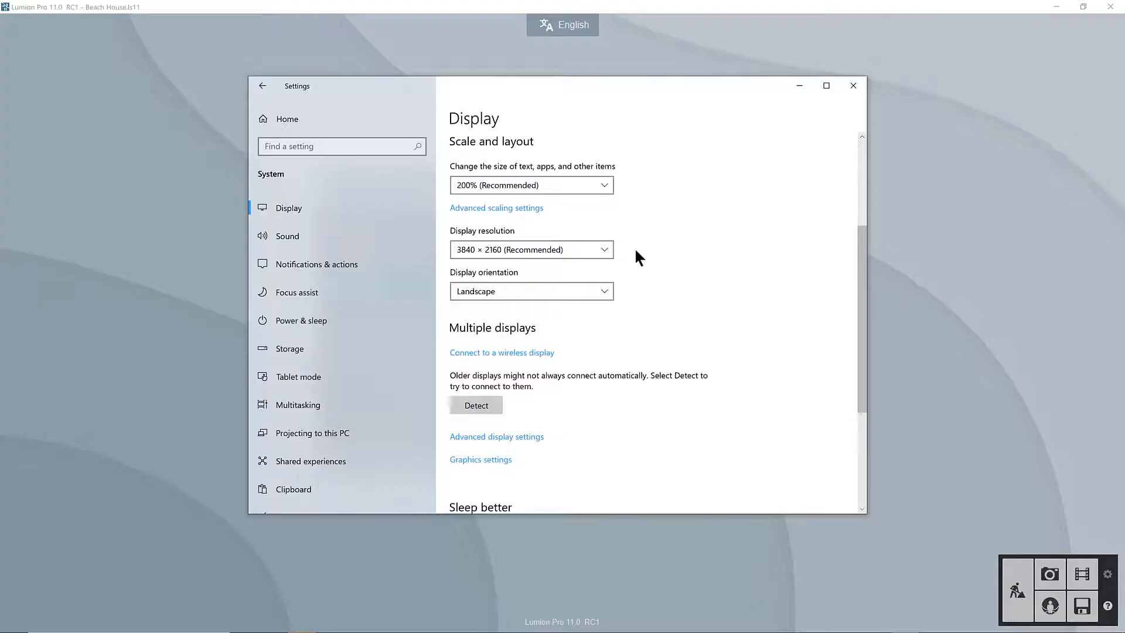
Step: View the Windows display resolution options, switch back to Lumion and toggle its window between maximized and restored size
{"action": "left_click", "coordinate": [604, 248]}
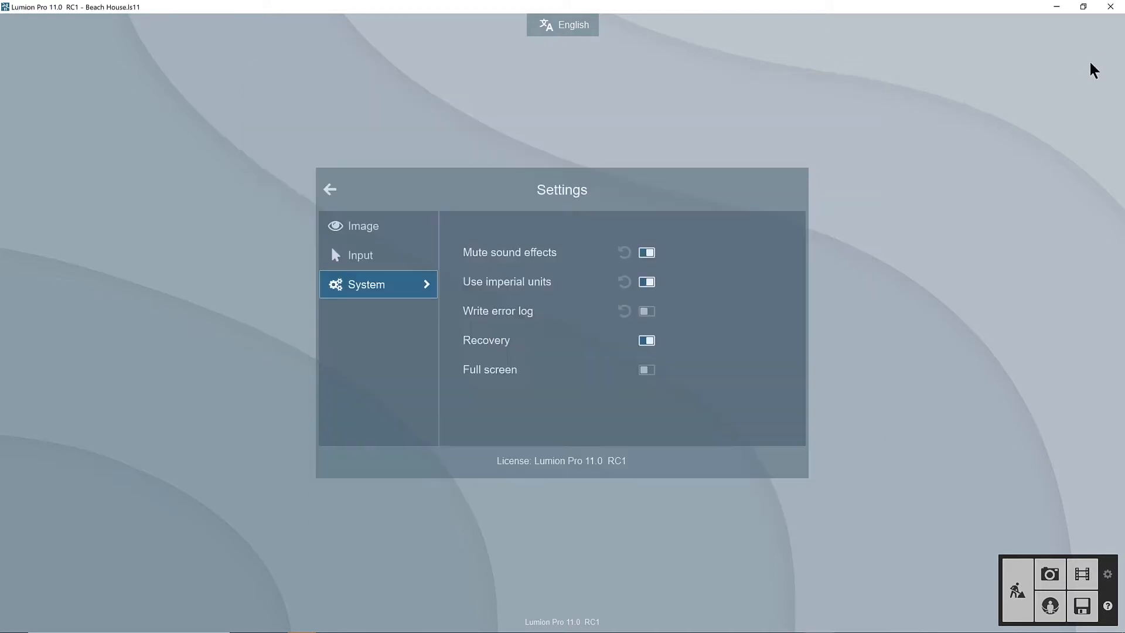
{"action": "left_click", "coordinate": [1083, 6]}
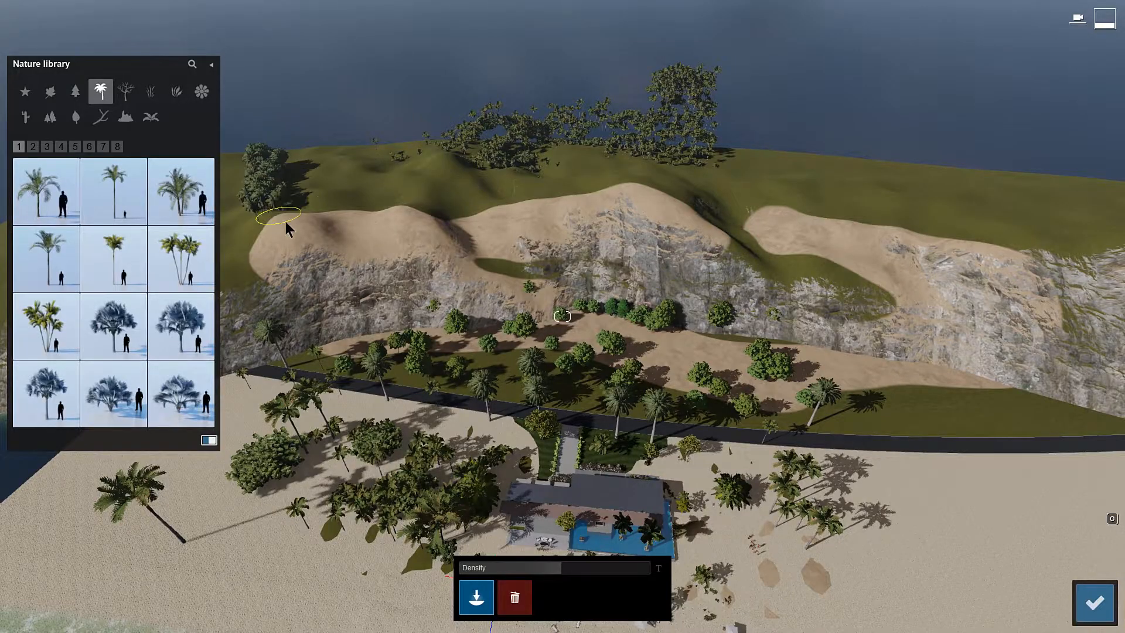
Step: Paint trees along the sandy hilltop behind the landscaped beach house
{"action": "mouse_move", "coordinate": [408, 193]}
{"action": "left_mouse_down"}
{"action": "mouse_move", "coordinate": [751, 183]}
{"action": "mouse_move", "coordinate": [972, 192]}
{"action": "mouse_move", "coordinate": [973, 220]}
{"action": "mouse_move", "coordinate": [386, 197]}
{"action": "mouse_move", "coordinate": [256, 217]}
{"action": "left_mouse_up"}
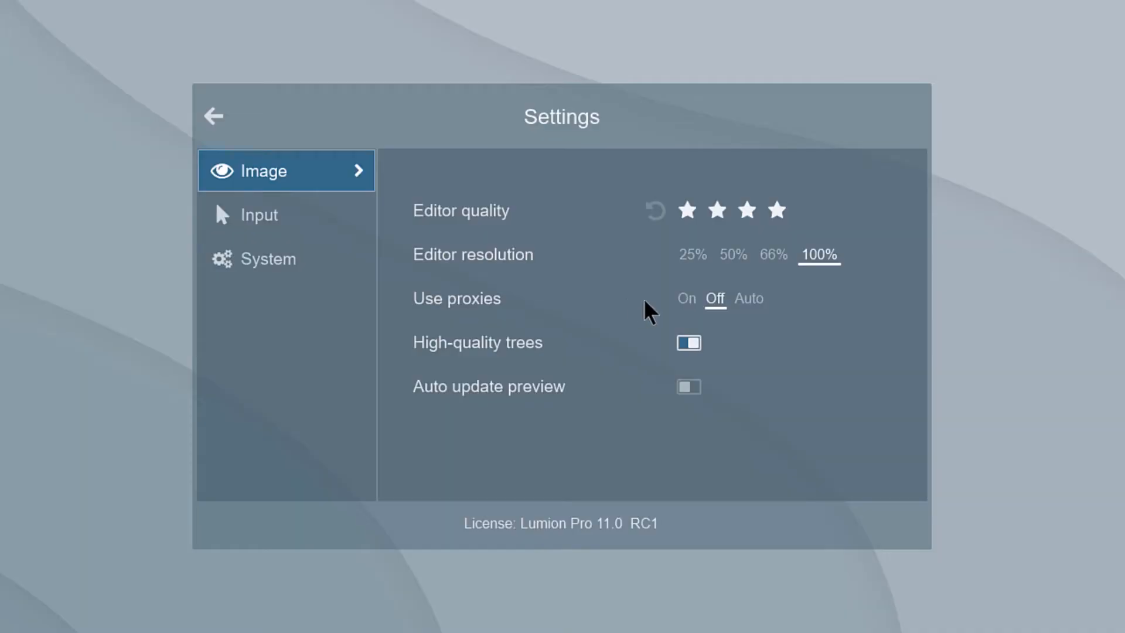
Step: Set Use proxies to On, review the Input and System settings and return to the scene
{"action": "left_click", "coordinate": [686, 304]}
{"action": "left_click", "coordinate": [330, 218]}
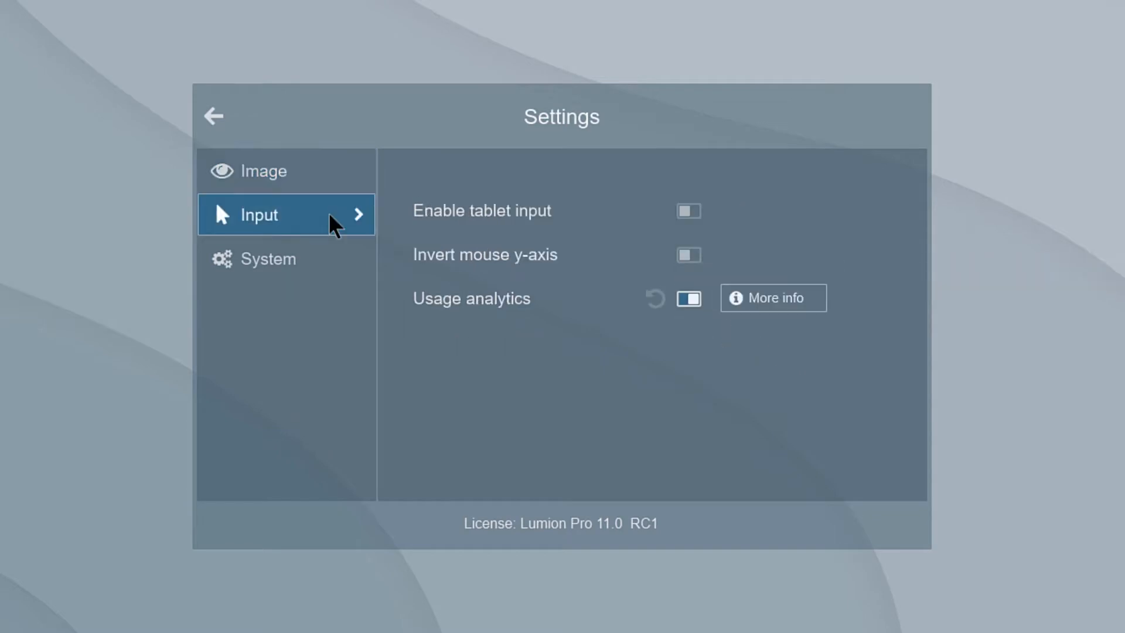
{"action": "left_click", "coordinate": [335, 263]}
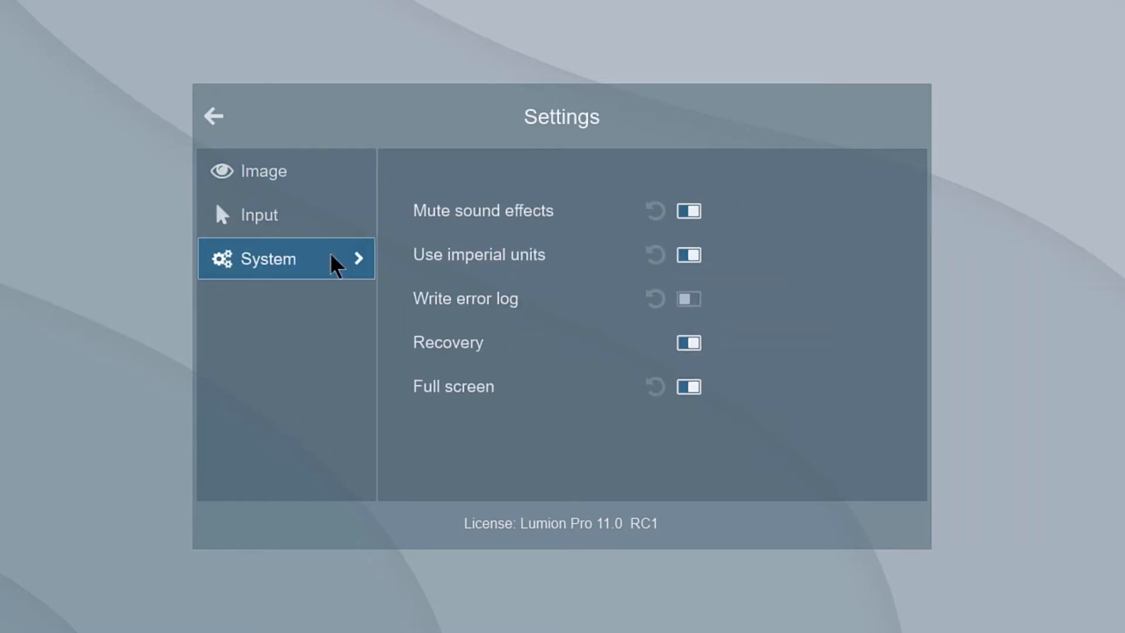
{"action": "left_click", "coordinate": [224, 115]}
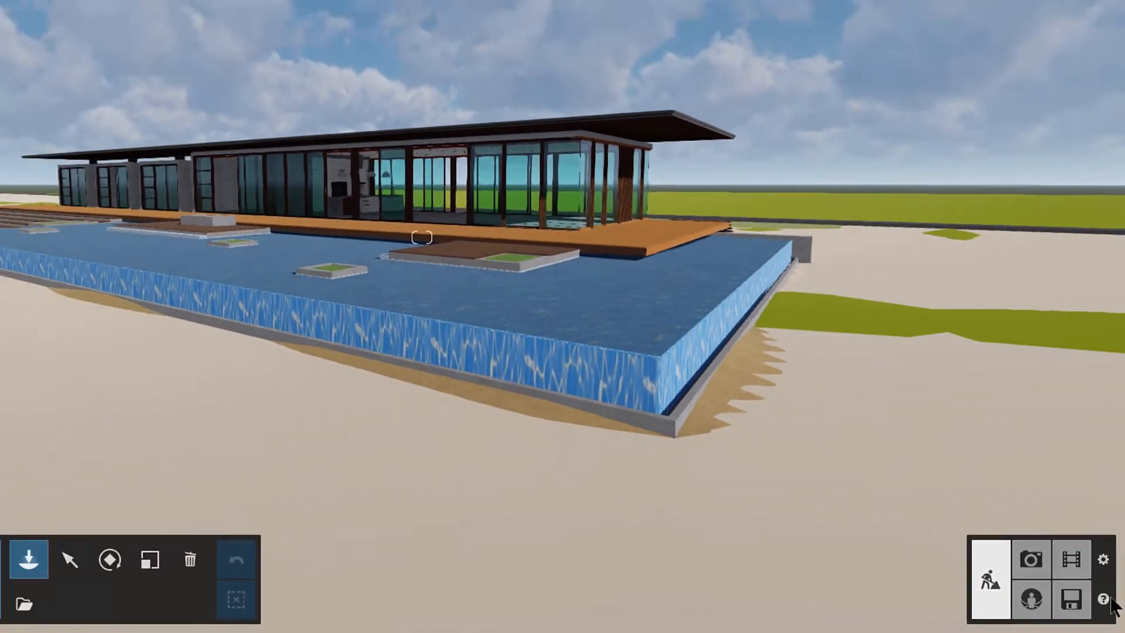
Step: Open the help overlay with the camera navigation instructions and the tutorial option
{"action": "left_click", "coordinate": [1104, 599]}
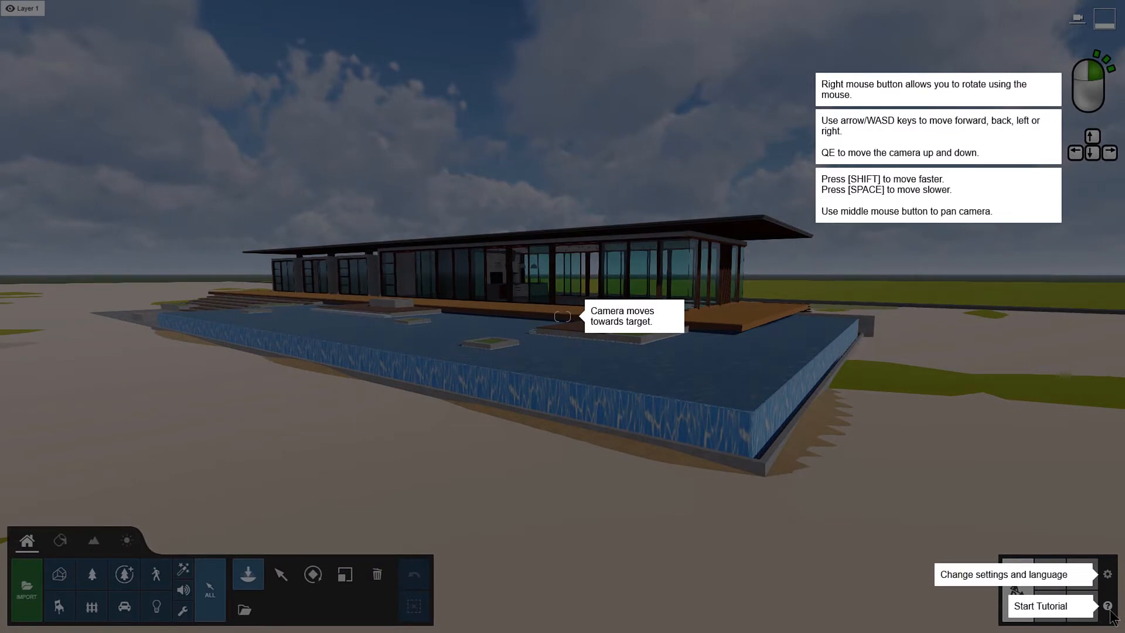
{"action": "left_click", "coordinate": [1109, 609]}
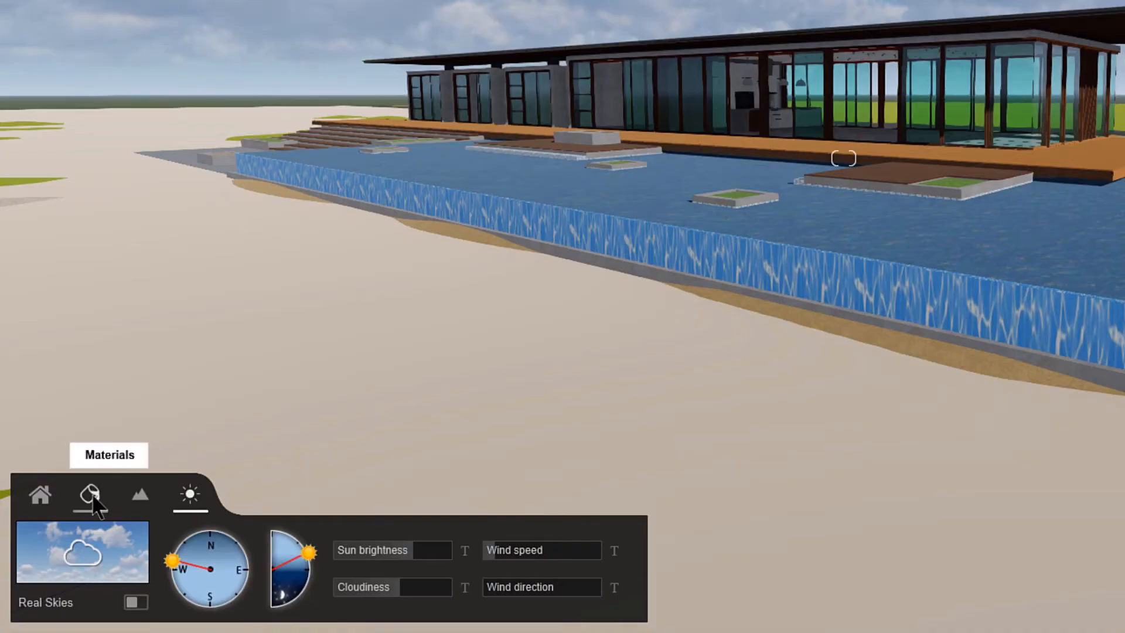
Step: Select the BD_Wood 01 surface for material editing and look through the Various, Indoor, Outdoor and custom material collections
{"action": "left_click", "coordinate": [92, 496]}
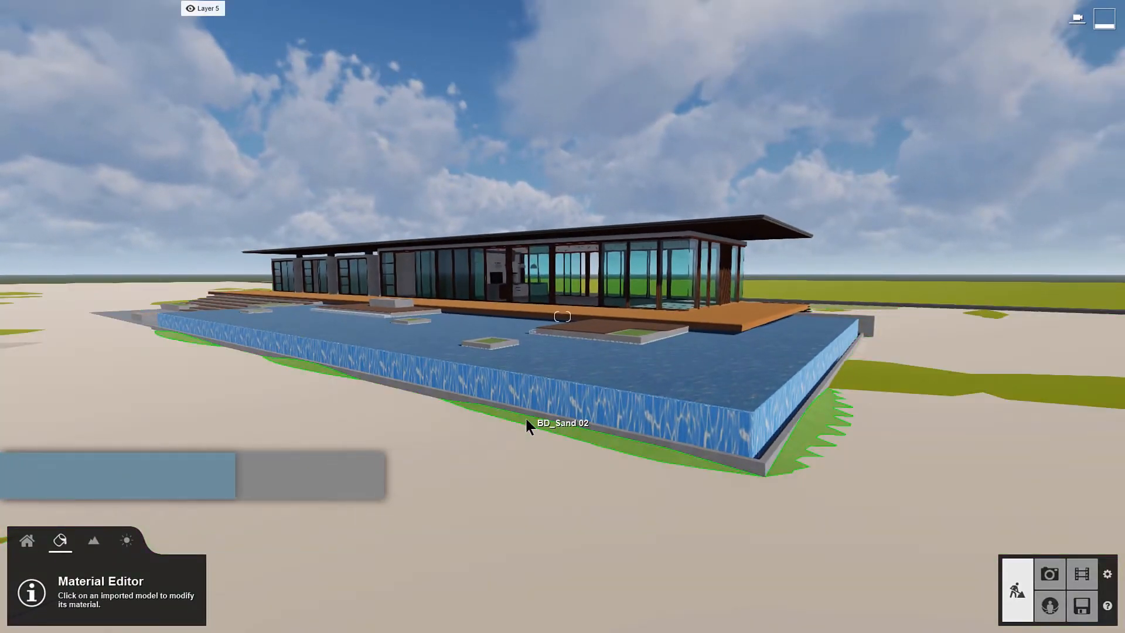
{"action": "left_click", "coordinate": [593, 321]}
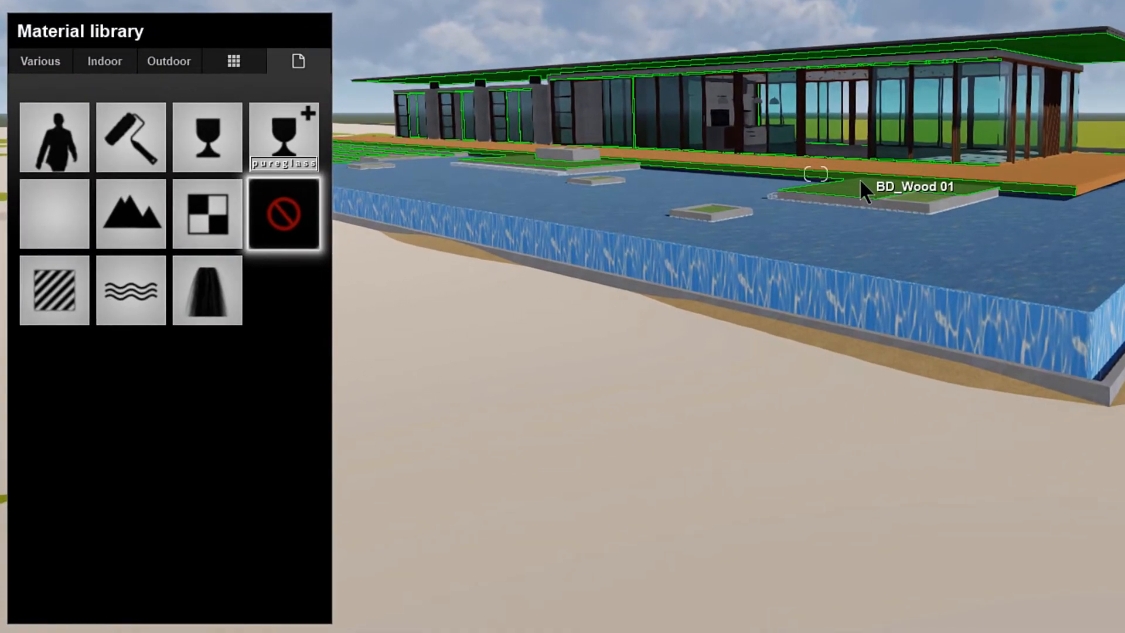
{"action": "left_click", "coordinate": [59, 61]}
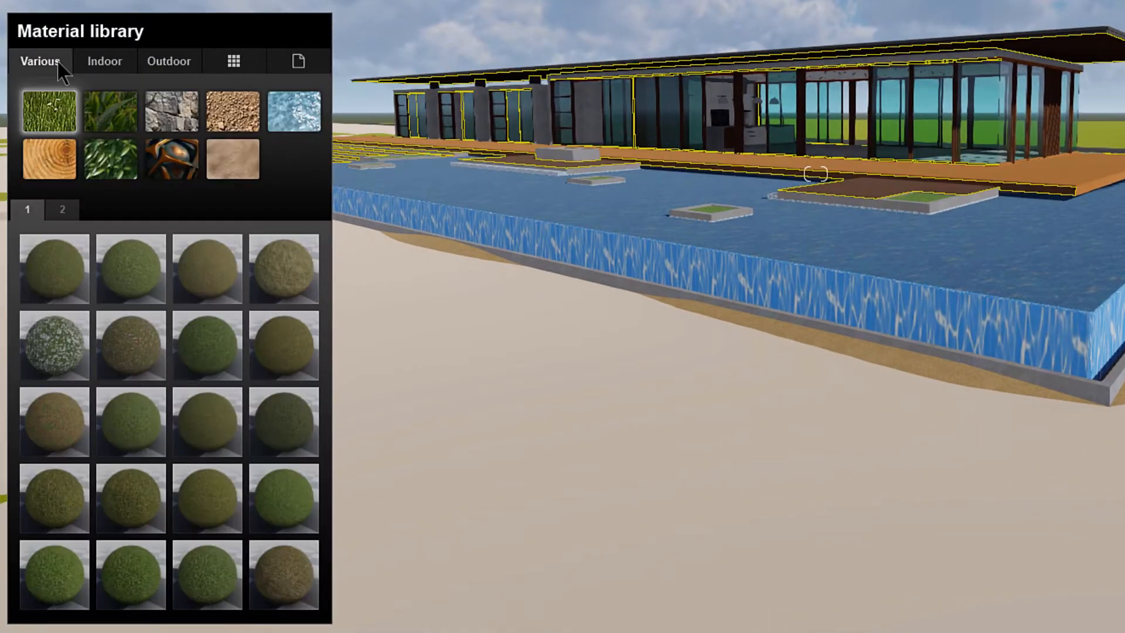
{"action": "left_click", "coordinate": [111, 62]}
{"action": "left_click", "coordinate": [181, 61]}
{"action": "left_click", "coordinate": [234, 61]}
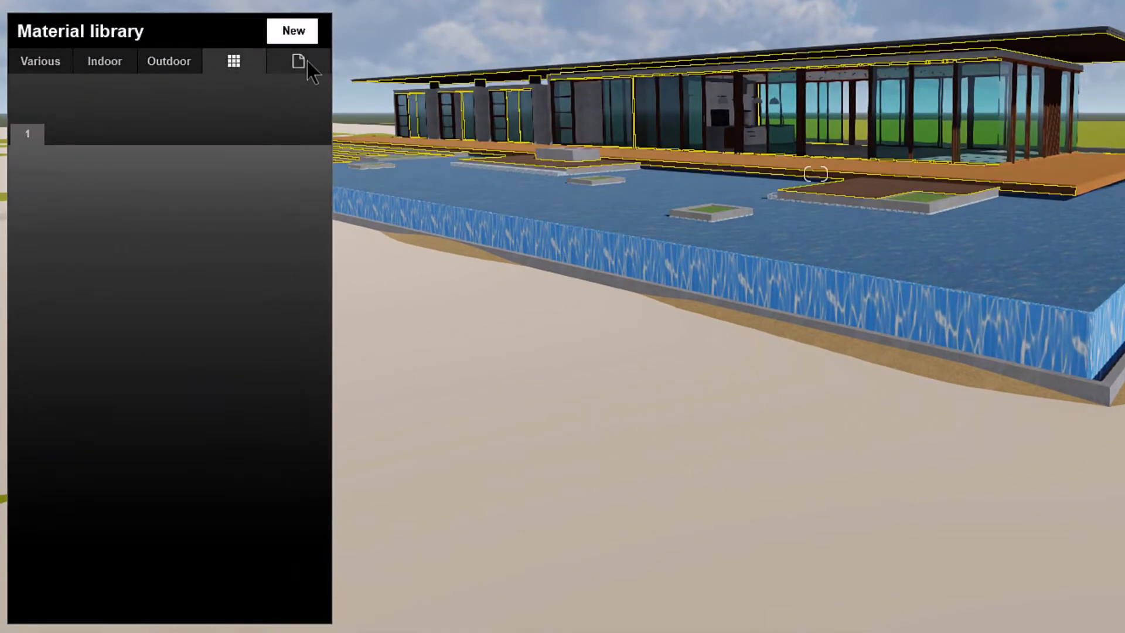
Step: Browse pages 2 to 4 of the indoor tile materials for the BD_Wood 01 surface
{"action": "left_click", "coordinate": [105, 61]}
{"action": "left_click", "coordinate": [64, 209]}
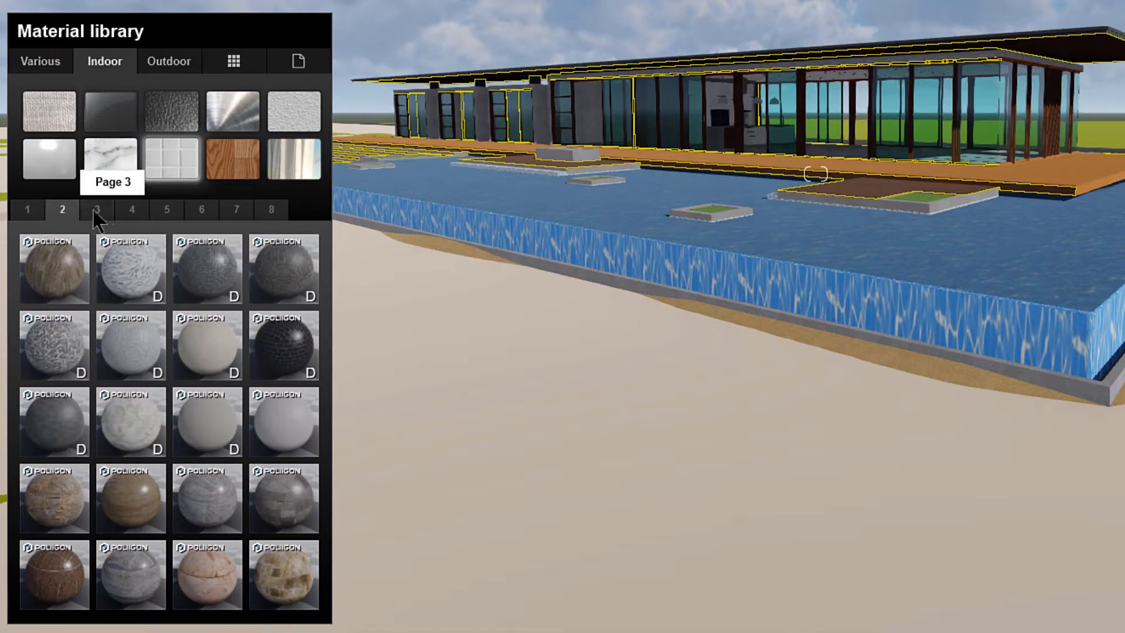
{"action": "left_click", "coordinate": [97, 209]}
{"action": "left_click", "coordinate": [132, 210]}
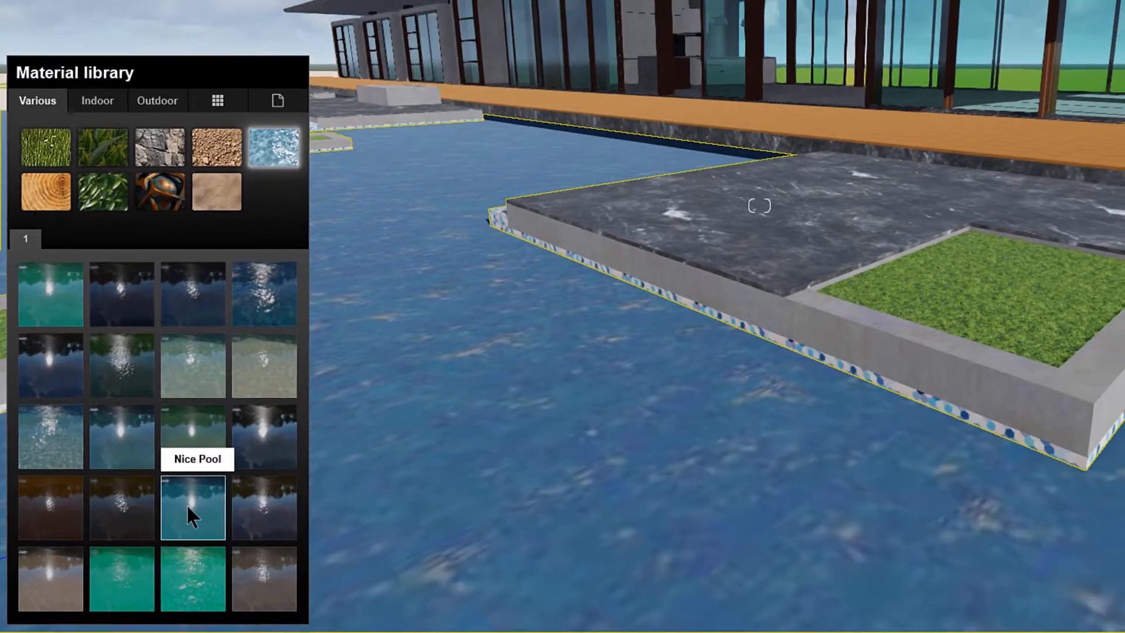
Step: Try a bright blue water preset from the Various collection on the pool surface
{"action": "left_click", "coordinate": [200, 507]}
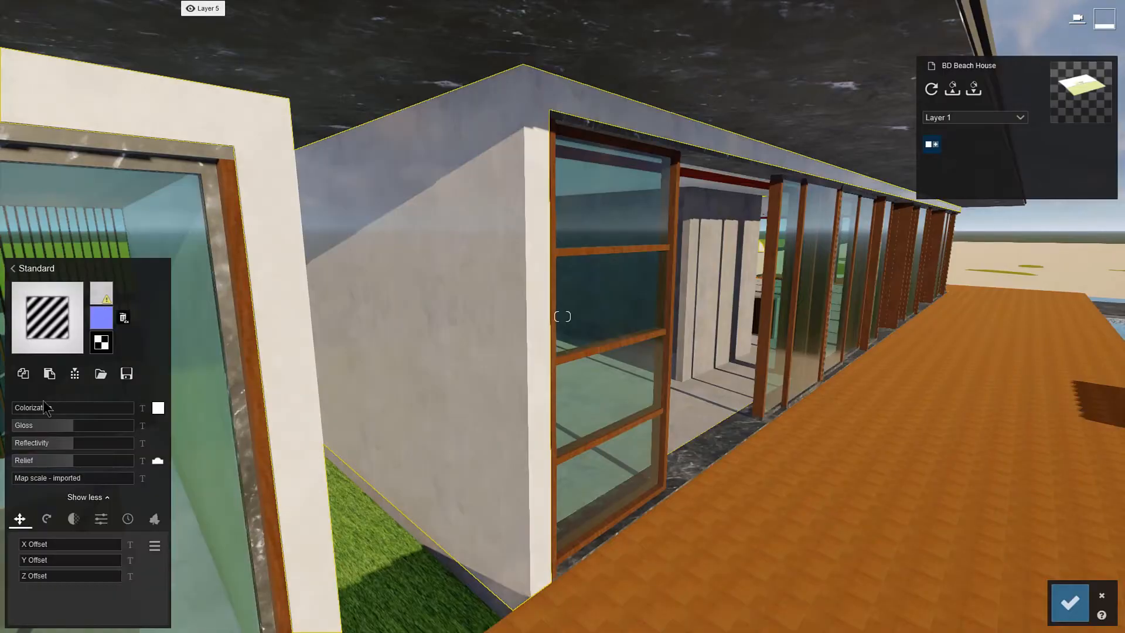
Step: Add weathering to the white concrete wall and adjust its foliage spread and leaf type
{"action": "left_click_drag", "start_coordinate": [36, 545], "coordinate": [93, 546]}
{"action": "left_click_drag", "start_coordinate": [23, 546], "coordinate": [48, 545]}
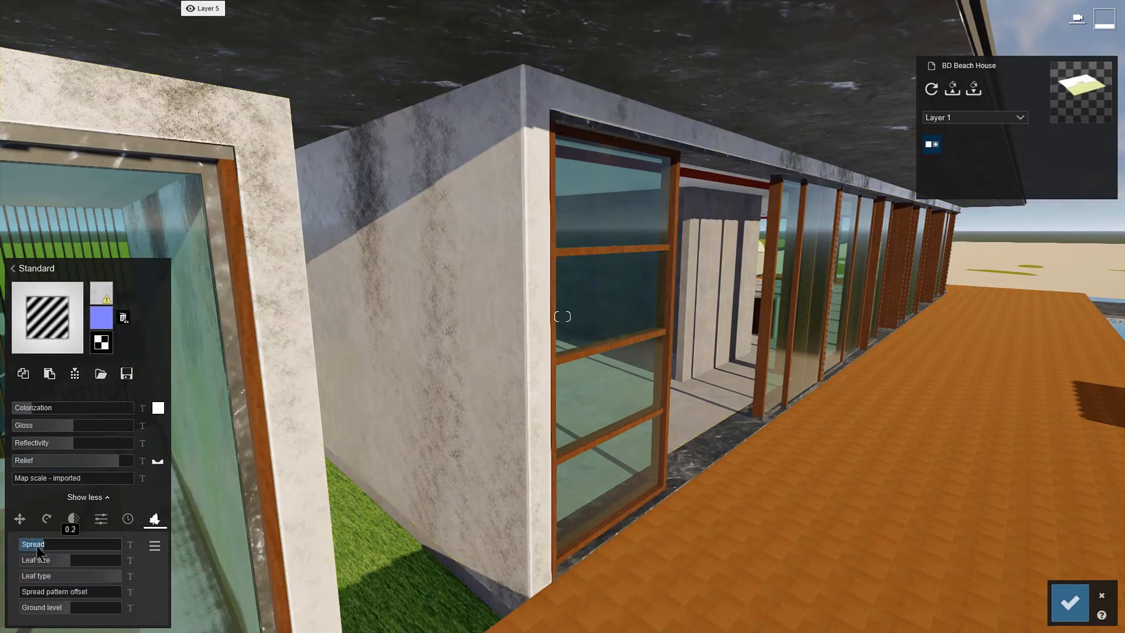
{"action": "left_click_drag", "start_coordinate": [48, 545], "coordinate": [106, 545]}
{"action": "left_click_drag", "start_coordinate": [35, 577], "coordinate": [62, 576]}
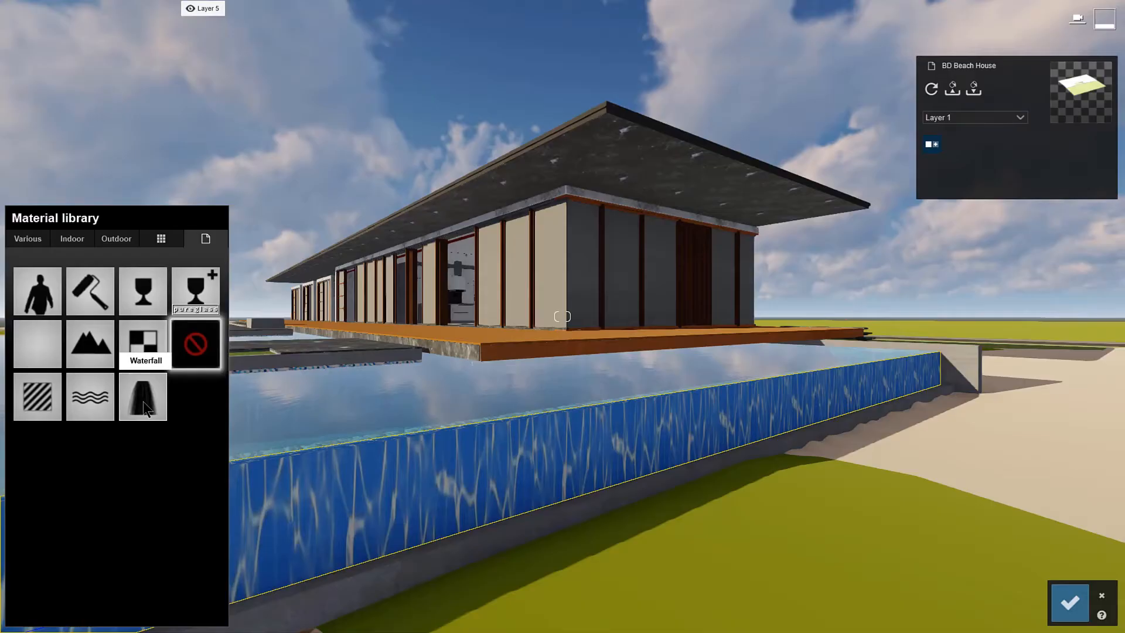
Step: Apply the Waterfall material to the pool's outer wall and try Interior Glass 002 and another pureglass option on the windows
{"action": "left_click", "coordinate": [143, 402]}
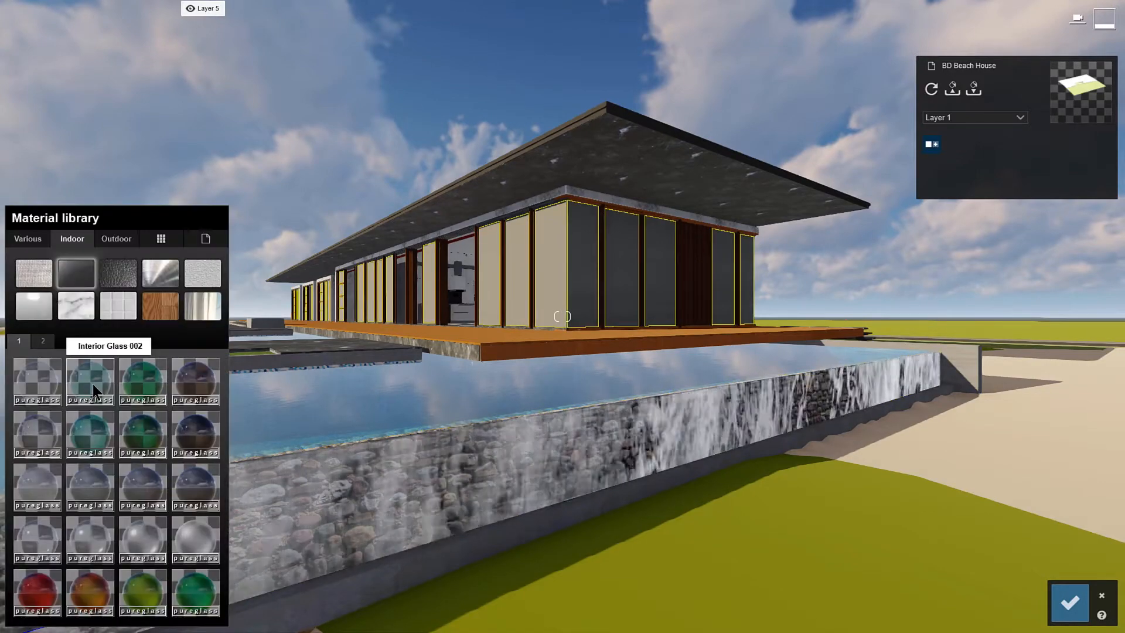
{"action": "left_click", "coordinate": [93, 384]}
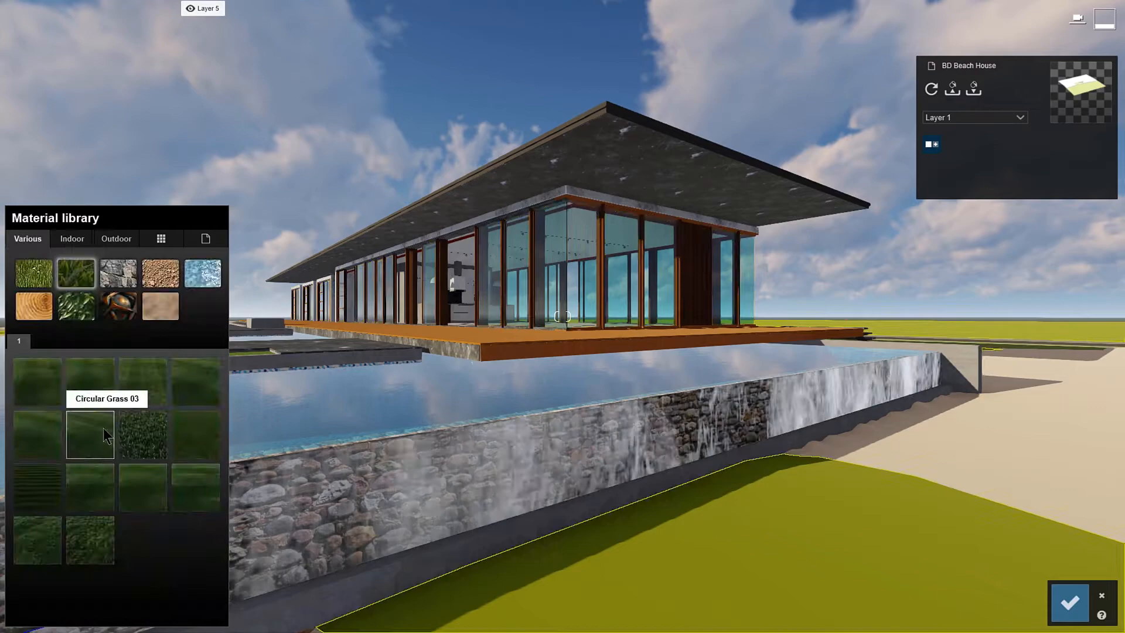
{"action": "left_click", "coordinate": [98, 552]}
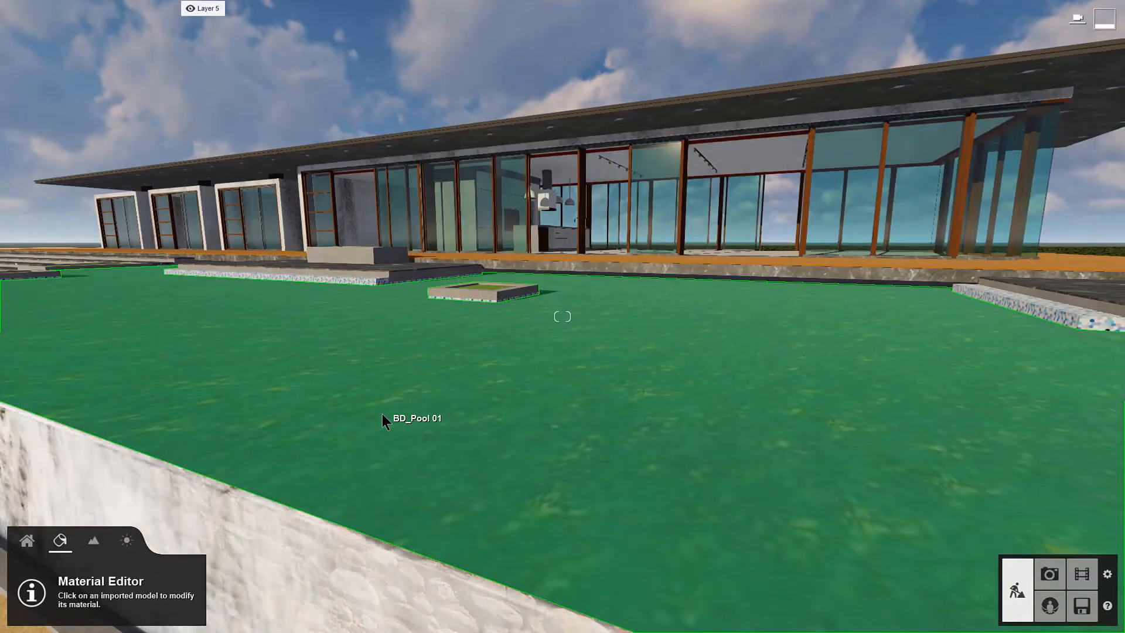
Step: Assign the Water material to the BD_Pool 01 surface and adjust its wave height, wave scale and caustics scale
{"action": "left_click", "coordinate": [382, 413]}
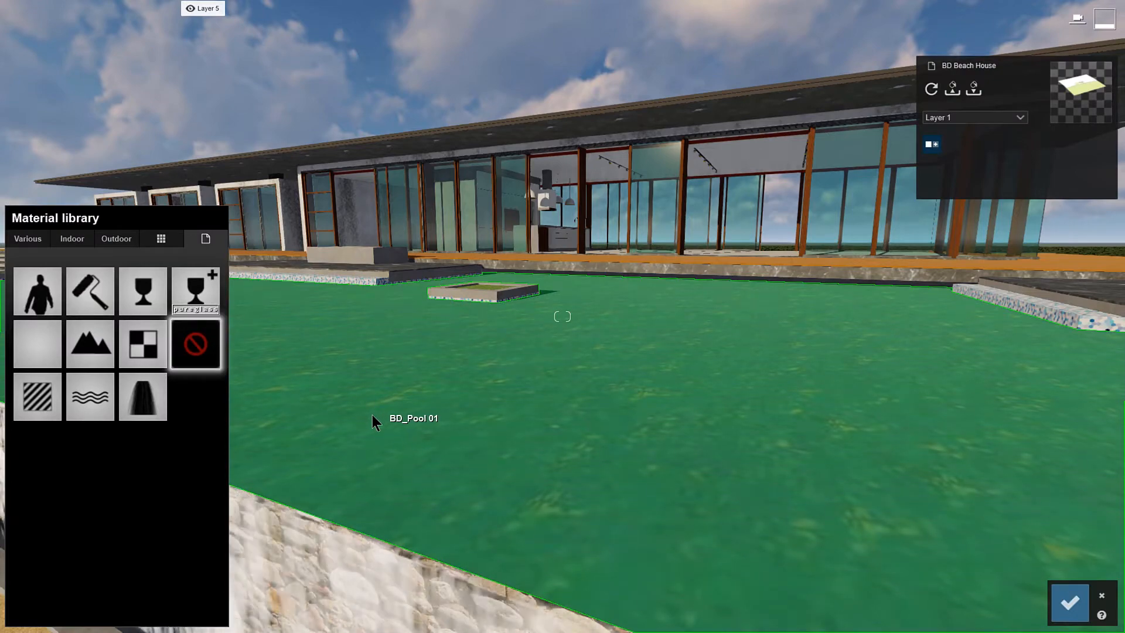
{"action": "left_click", "coordinate": [89, 396]}
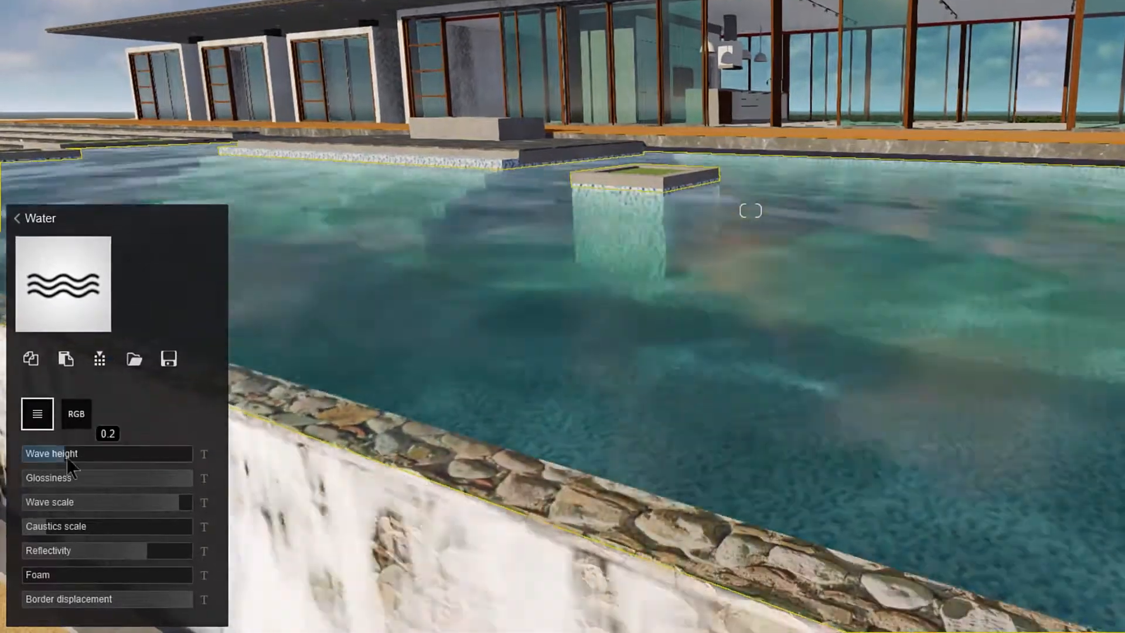
{"action": "left_click_drag", "start_coordinate": [49, 500], "coordinate": [46, 499]}
{"action": "left_click_drag", "start_coordinate": [179, 502], "coordinate": [88, 528]}
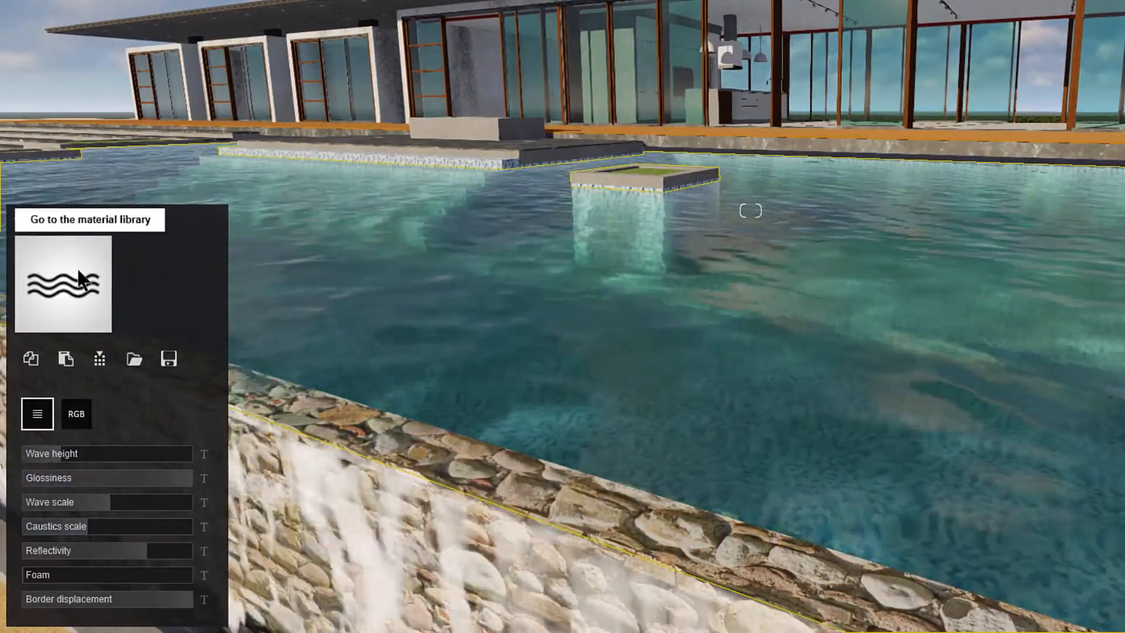
Step: Try the Azure Pool, Clear Pool and another blue preset from the Various water collection on the pool
{"action": "left_click", "coordinate": [62, 283]}
{"action": "left_click", "coordinate": [44, 108]}
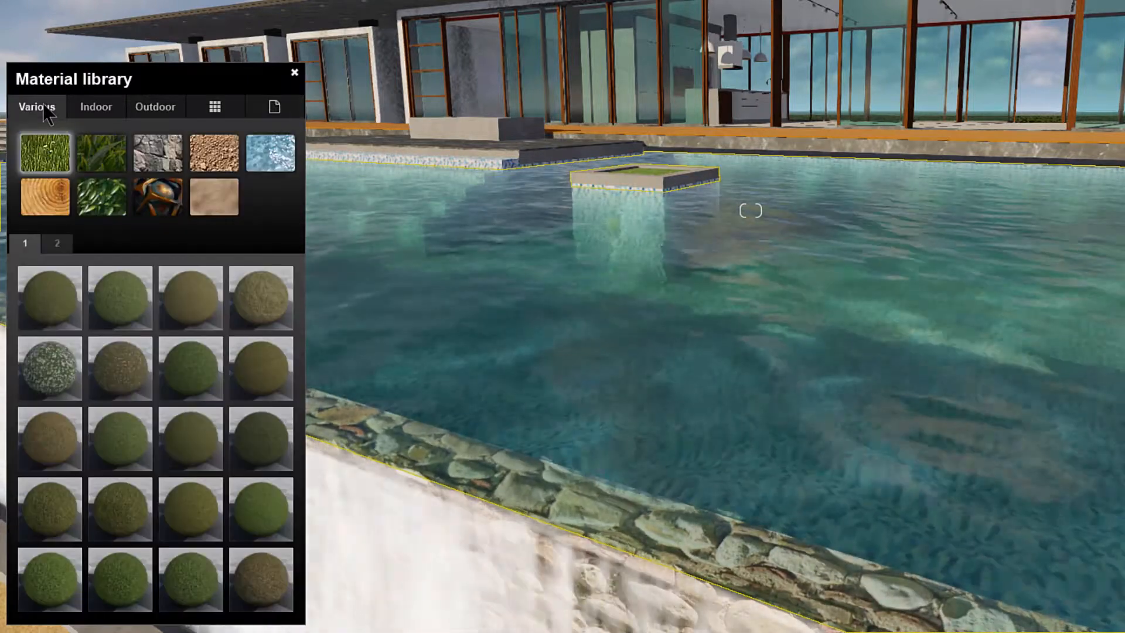
{"action": "left_click", "coordinate": [291, 157]}
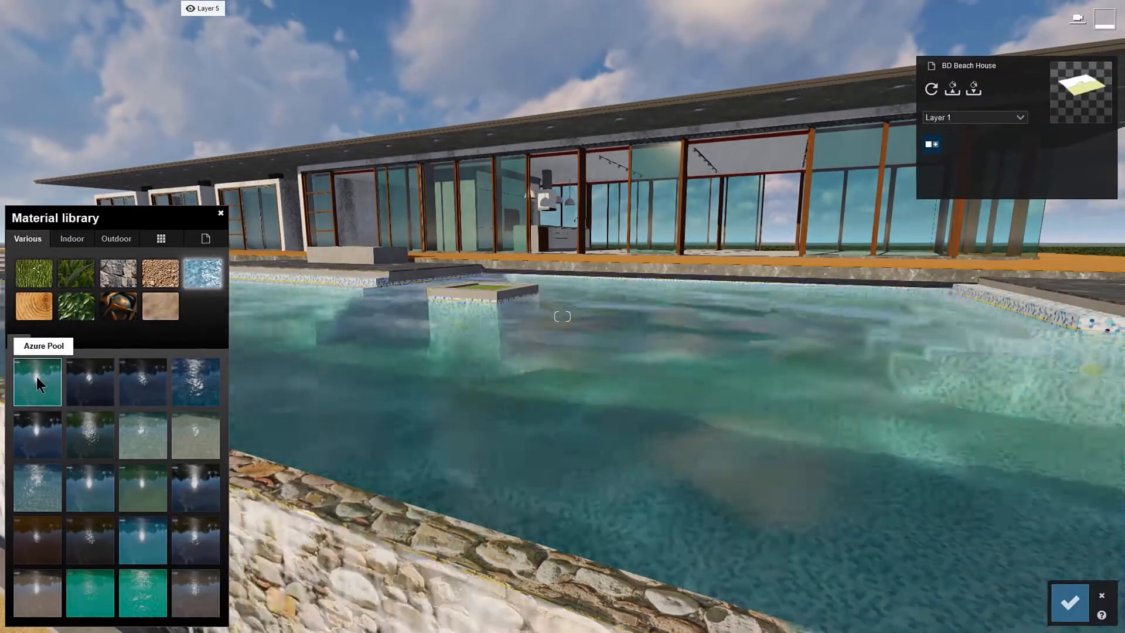
{"action": "left_click", "coordinate": [48, 290]}
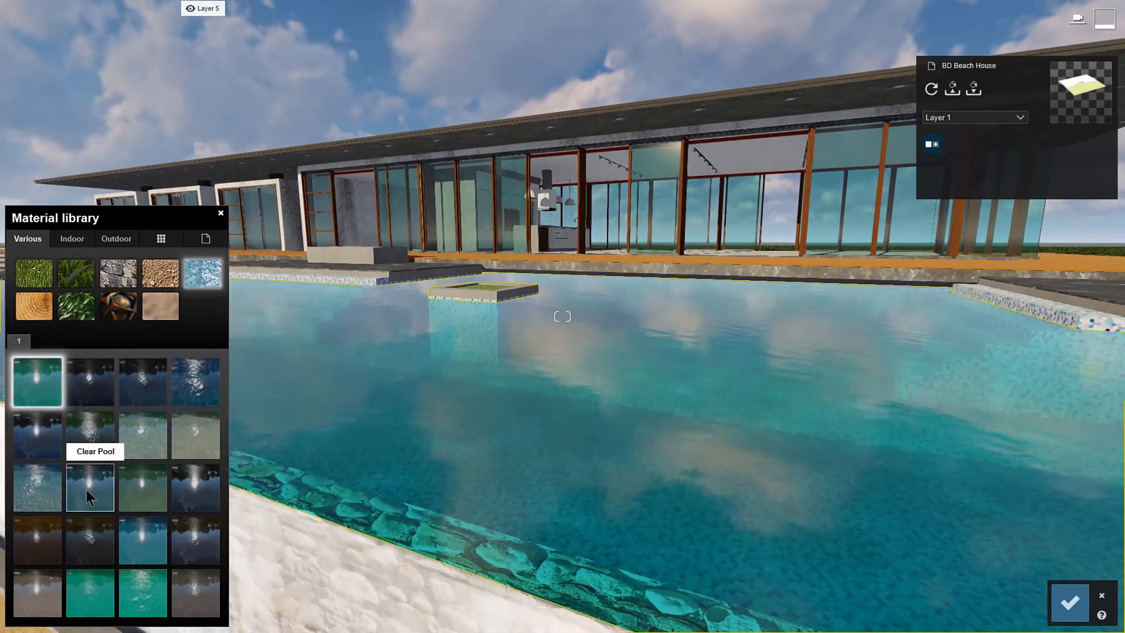
{"action": "left_click", "coordinate": [86, 490]}
{"action": "left_click", "coordinate": [160, 548]}
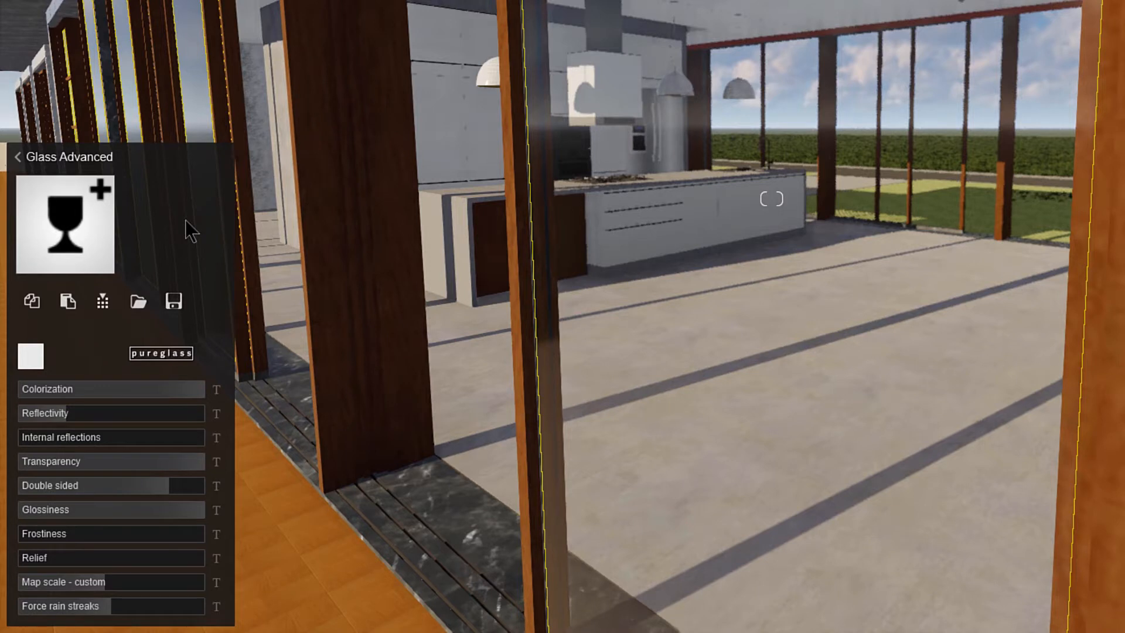
Step: Replace the window's Glass Advanced material by trying Interior Glass 002 and choosing the outdoor Glass Panels 004
{"action": "left_click", "coordinate": [82, 226]}
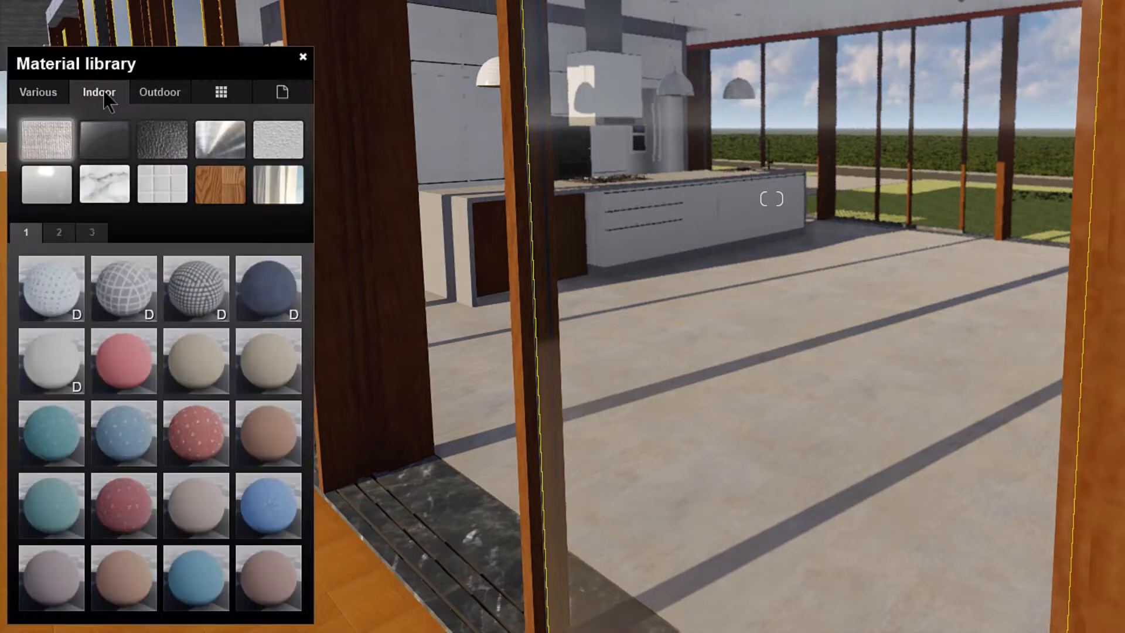
{"action": "left_click", "coordinate": [105, 140]}
{"action": "left_click", "coordinate": [141, 293]}
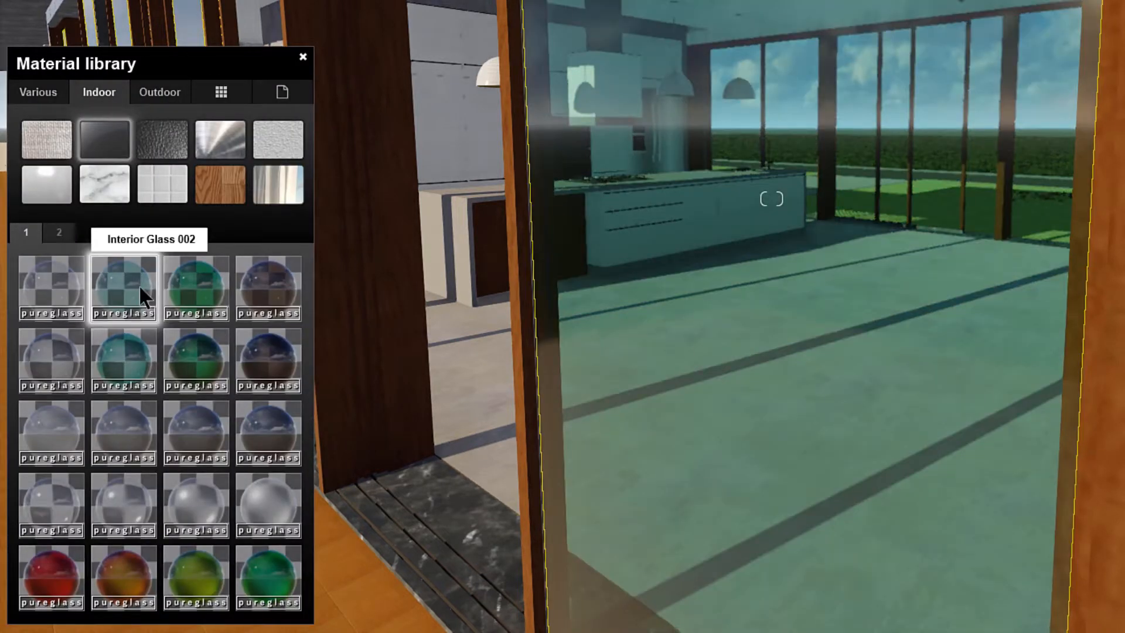
{"action": "left_click", "coordinate": [61, 353]}
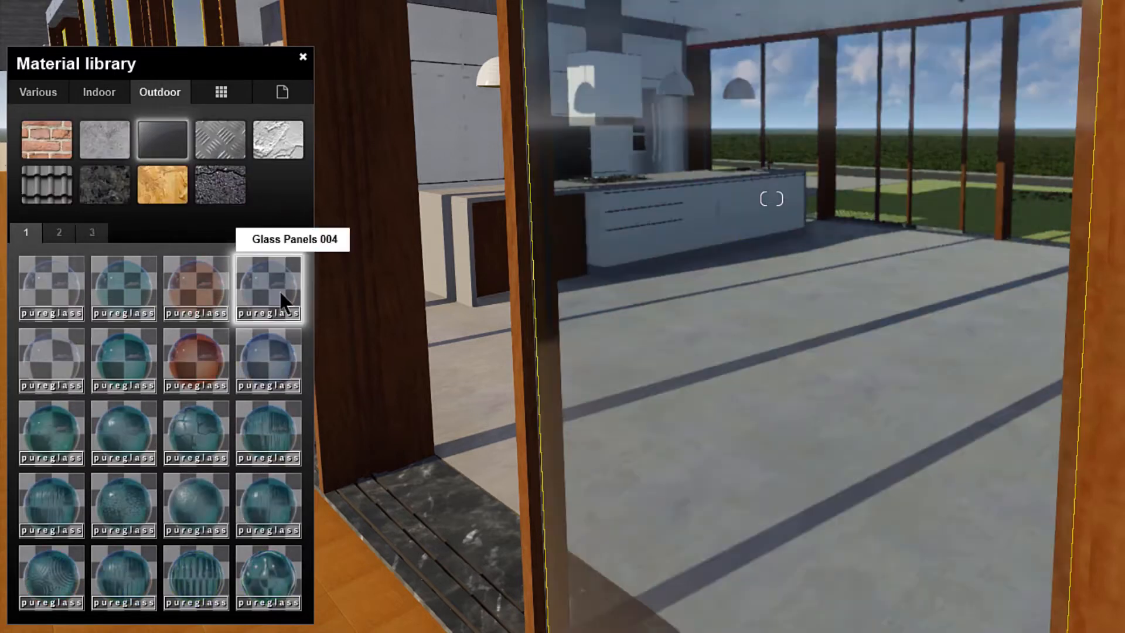
Step: Open the settings of Glass Panels 004 and adjust the window's reflectivity, internal reflections and frostiness
{"action": "left_click", "coordinate": [284, 301]}
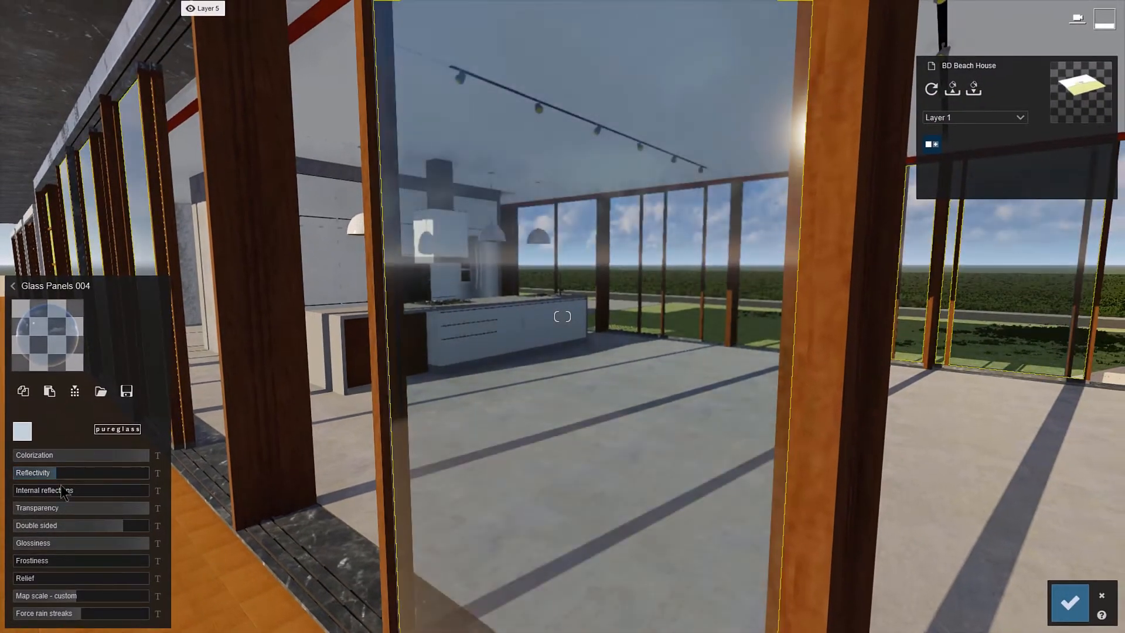
{"action": "left_click_drag", "start_coordinate": [38, 492], "coordinate": [155, 516]}
{"action": "left_click_drag", "start_coordinate": [24, 567], "coordinate": [38, 595]}
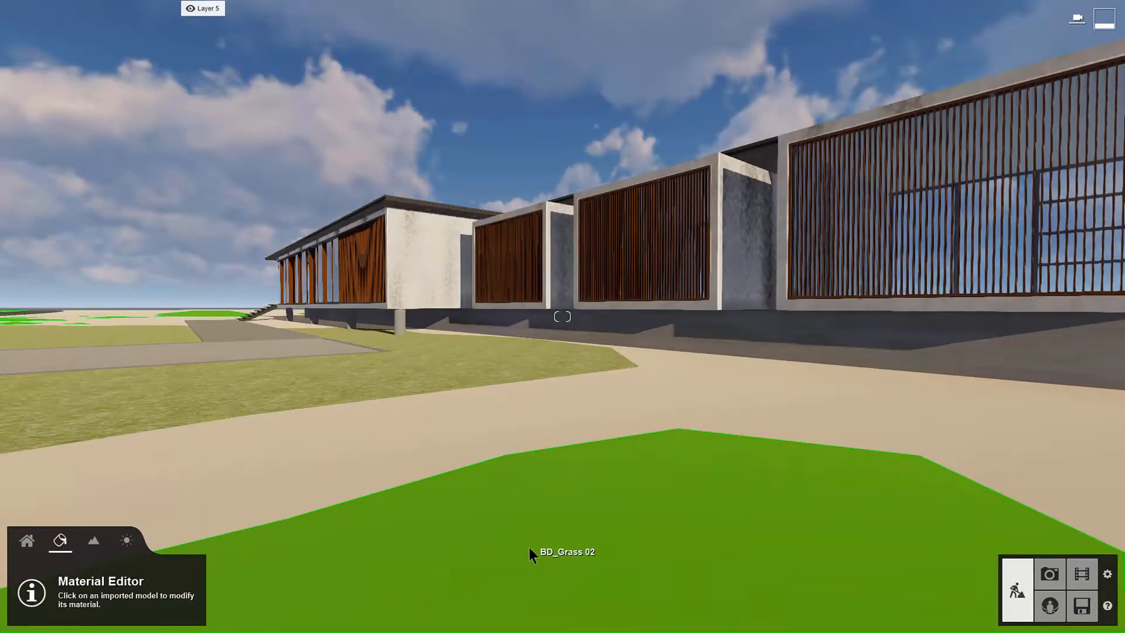
Step: Assign the Landscape material to the BD_Grass 02 surface
{"action": "left_click", "coordinate": [529, 548]}
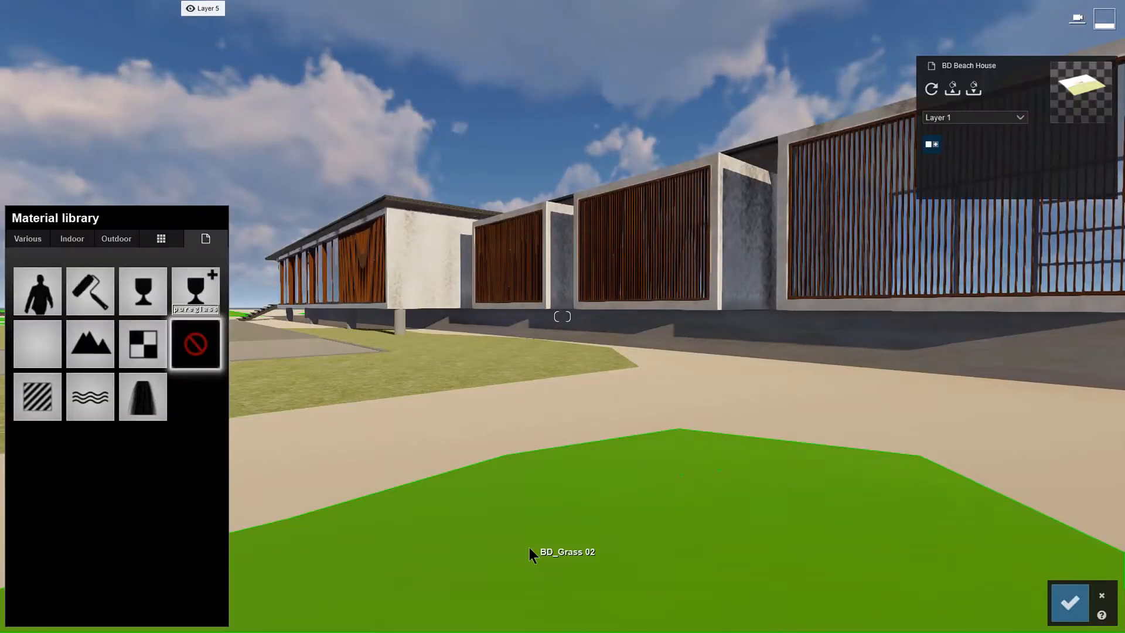
{"action": "left_click", "coordinate": [88, 352]}
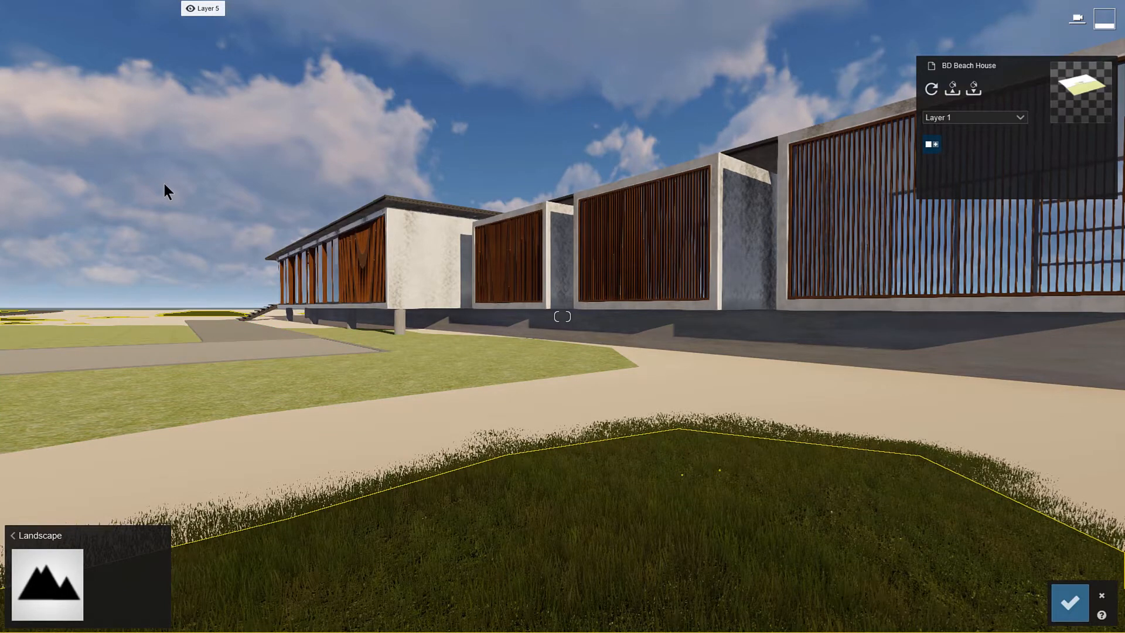
Step: Select the large lawn beside the path and apply Wild Grass 02 from the 3D grass materials
{"action": "key", "text": "a"}
{"action": "right_click_drag", "start_coordinate": [164, 183], "coordinate": [240, 201]}
{"action": "key", "text": "a"}
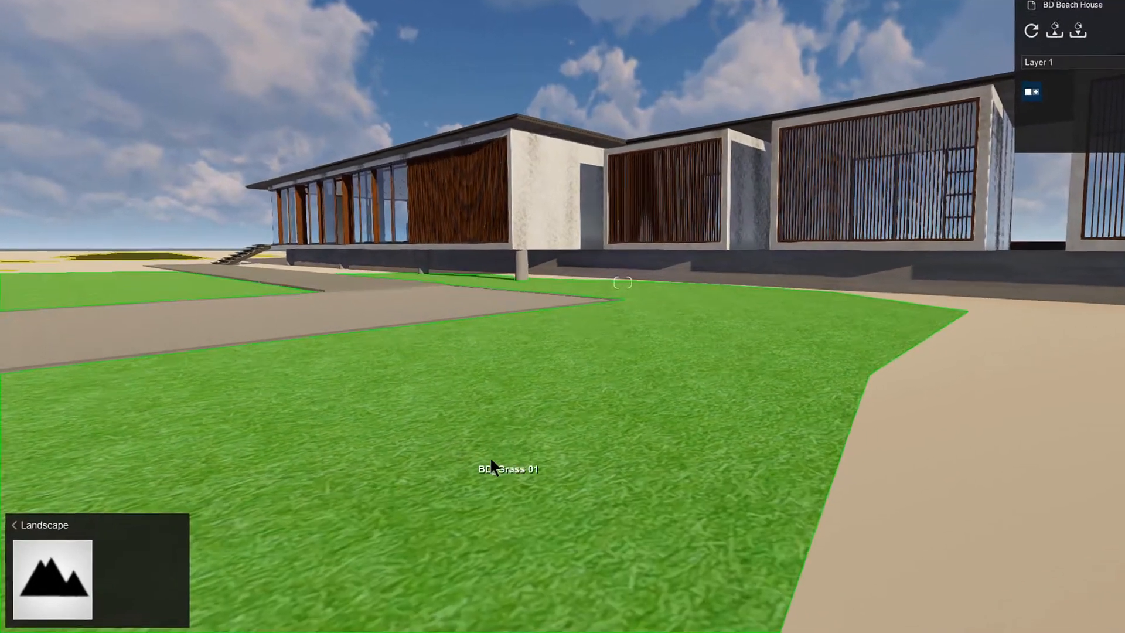
{"action": "left_click", "coordinate": [627, 410]}
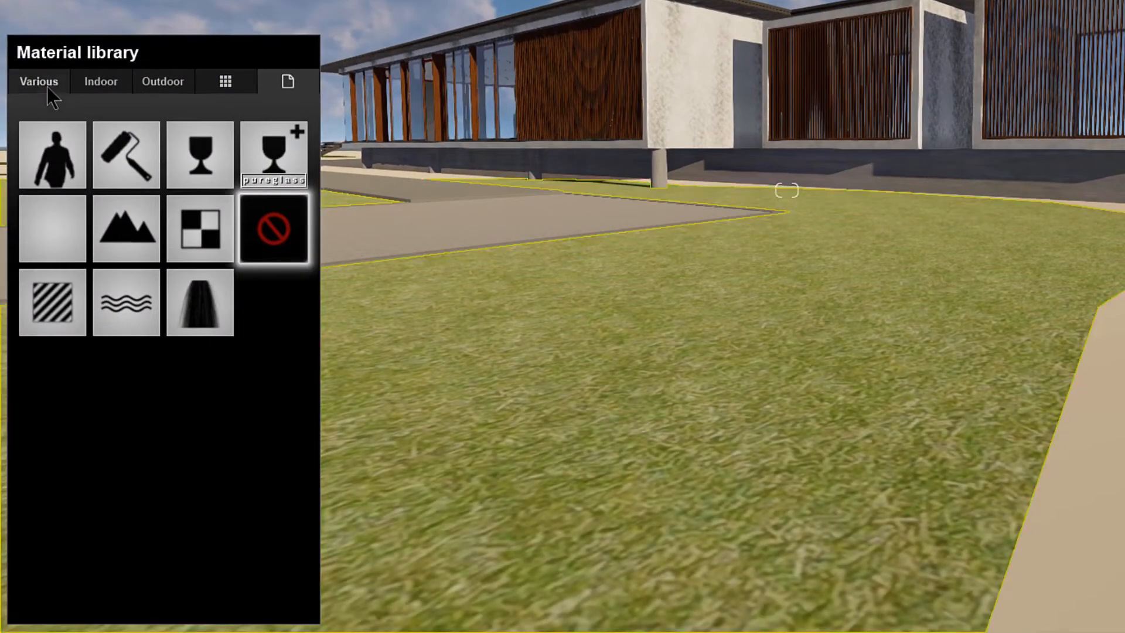
{"action": "left_click", "coordinate": [47, 87]}
{"action": "left_click", "coordinate": [109, 127]}
{"action": "left_click", "coordinate": [114, 276]}
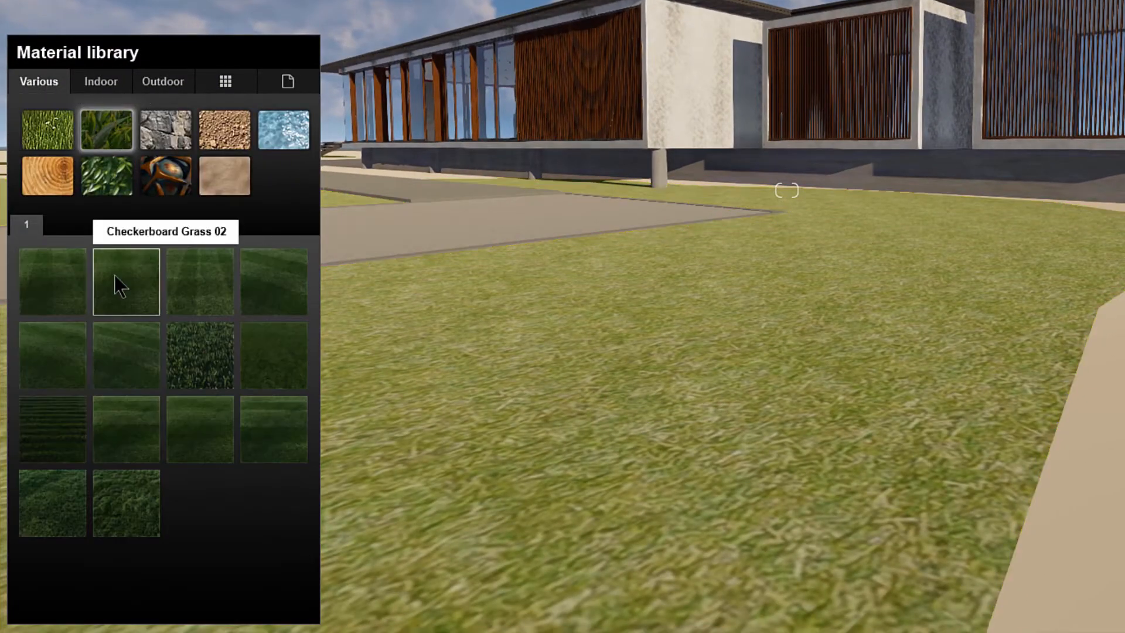
{"action": "left_click", "coordinate": [188, 450]}
{"action": "left_click", "coordinate": [127, 499]}
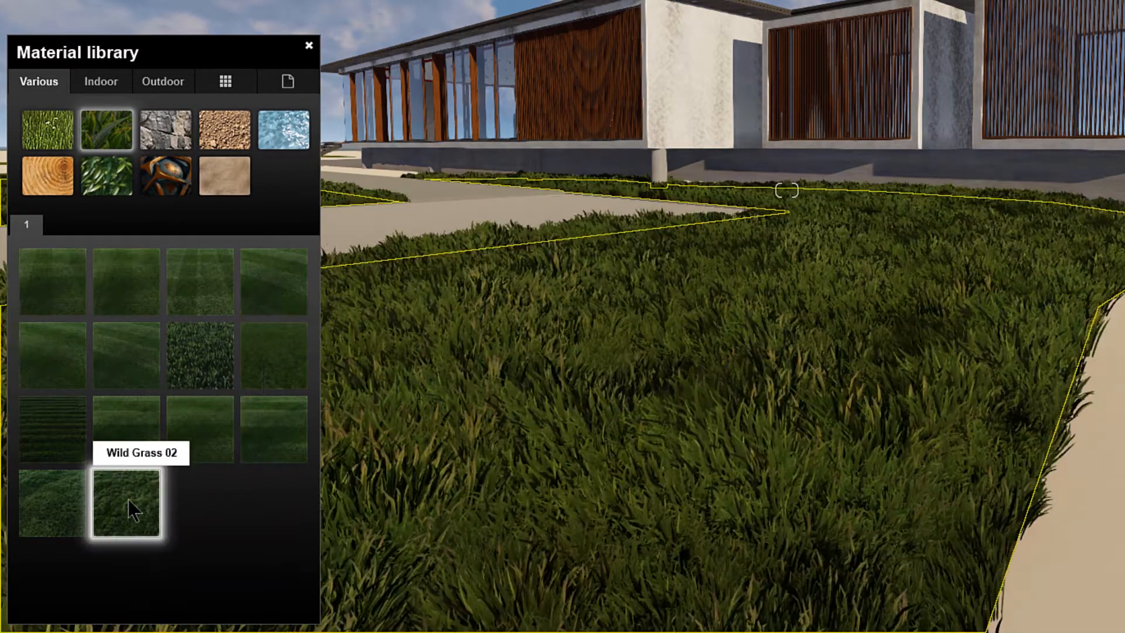
Step: Change the lawn to Row Grass 03, increase its grass size and grass cut, and set the grass length to 0.2
{"action": "left_click", "coordinate": [61, 361]}
{"action": "left_click", "coordinate": [283, 420]}
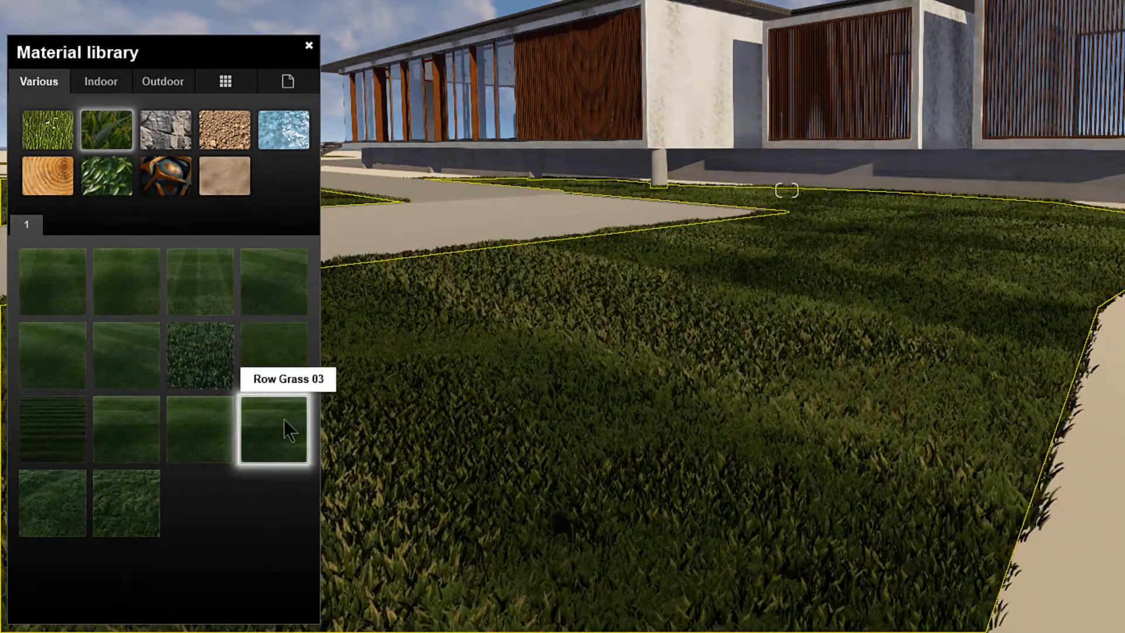
{"action": "left_click", "coordinate": [284, 420]}
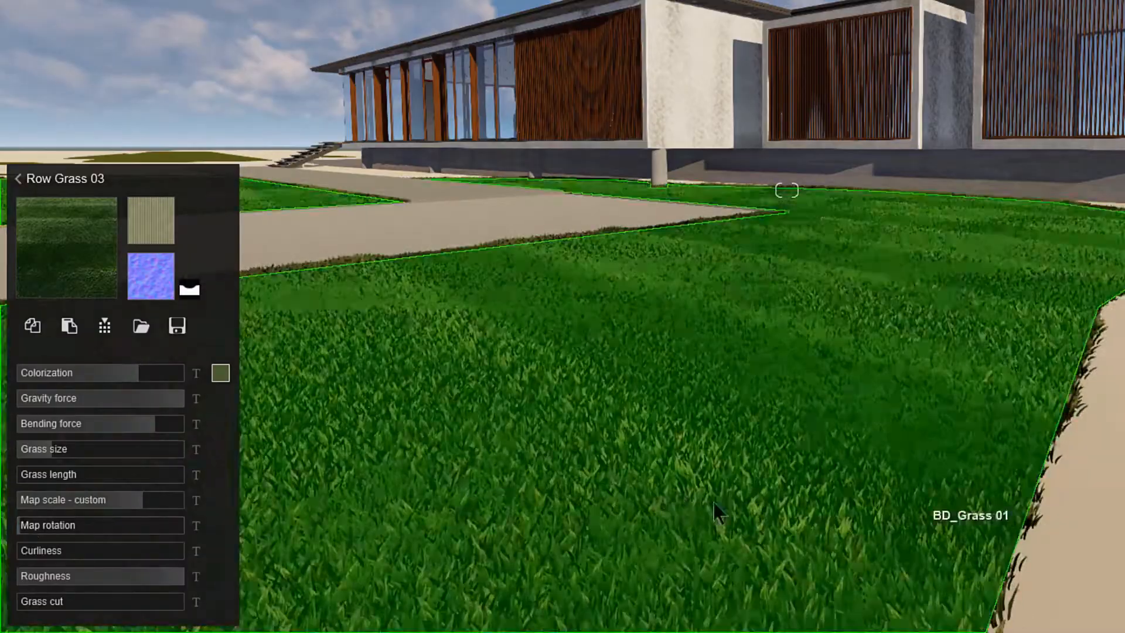
{"action": "left_click_drag", "start_coordinate": [71, 450], "coordinate": [54, 485]}
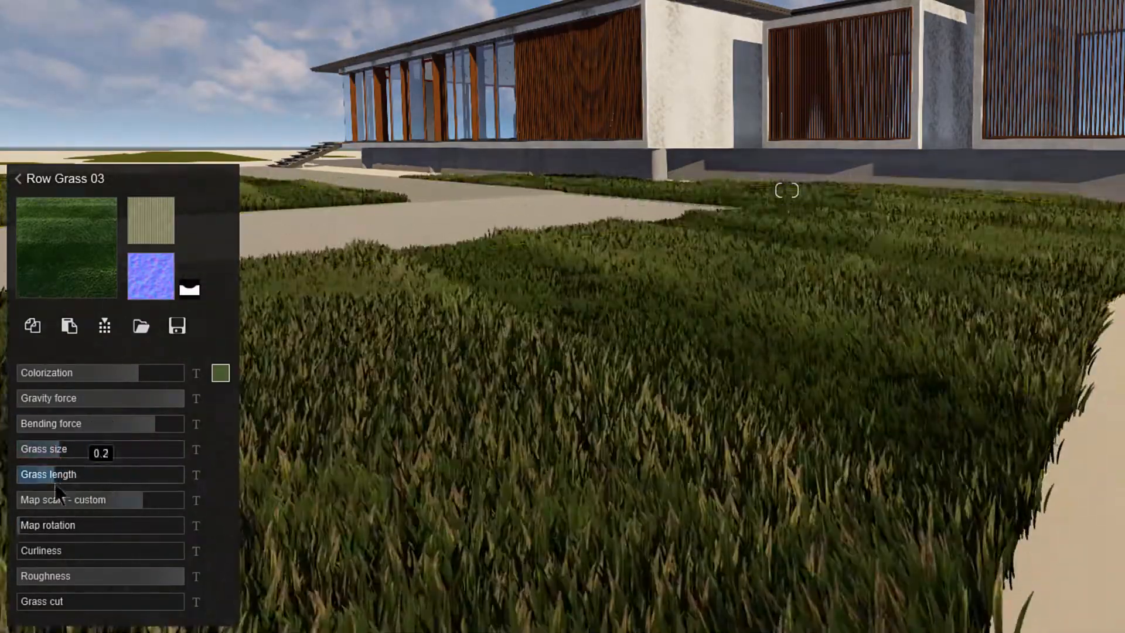
{"action": "left_click_drag", "start_coordinate": [74, 602], "coordinate": [160, 611]}
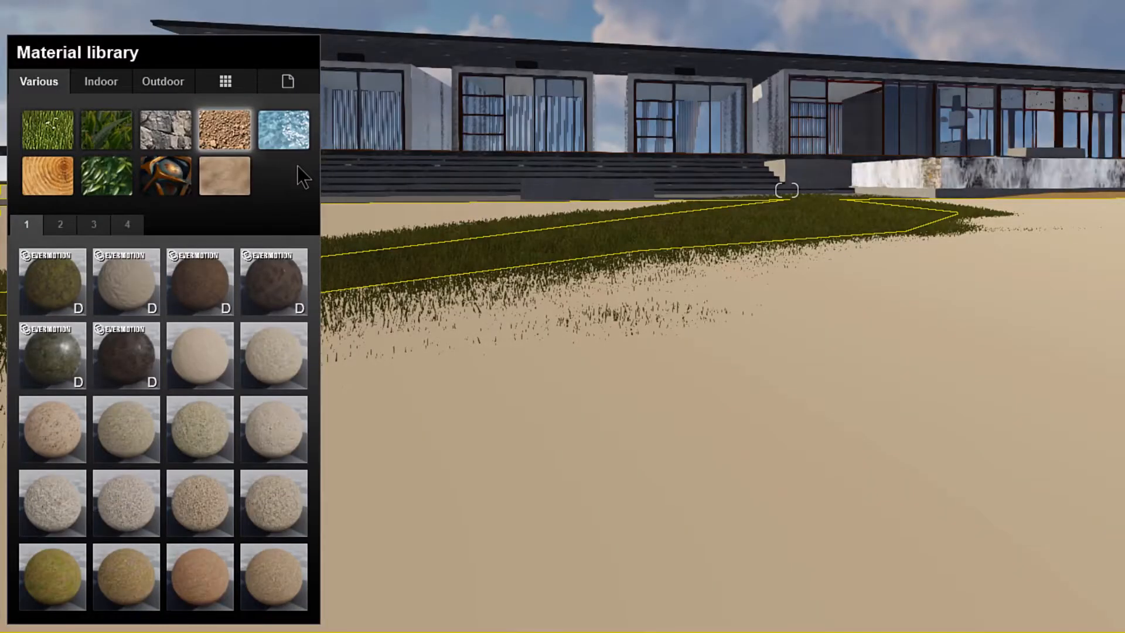
Step: Browse pages 2 to 4 of the ground materials and apply Ground 046 2048 to the beach sand surface
{"action": "left_click", "coordinate": [60, 225]}
{"action": "left_click", "coordinate": [92, 234]}
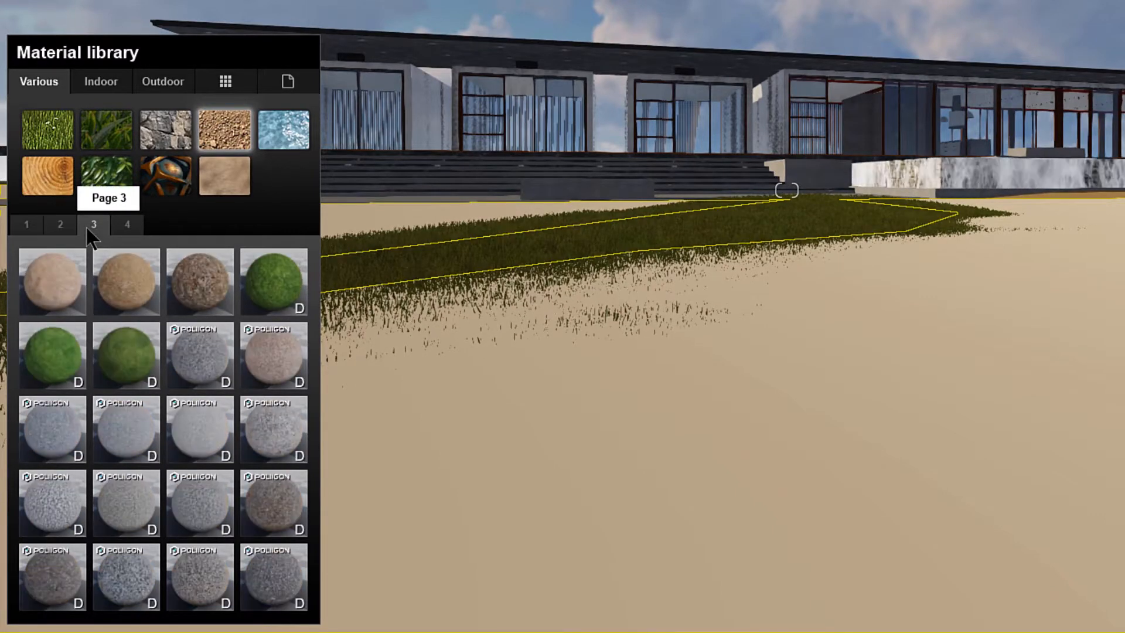
{"action": "left_click", "coordinate": [128, 228]}
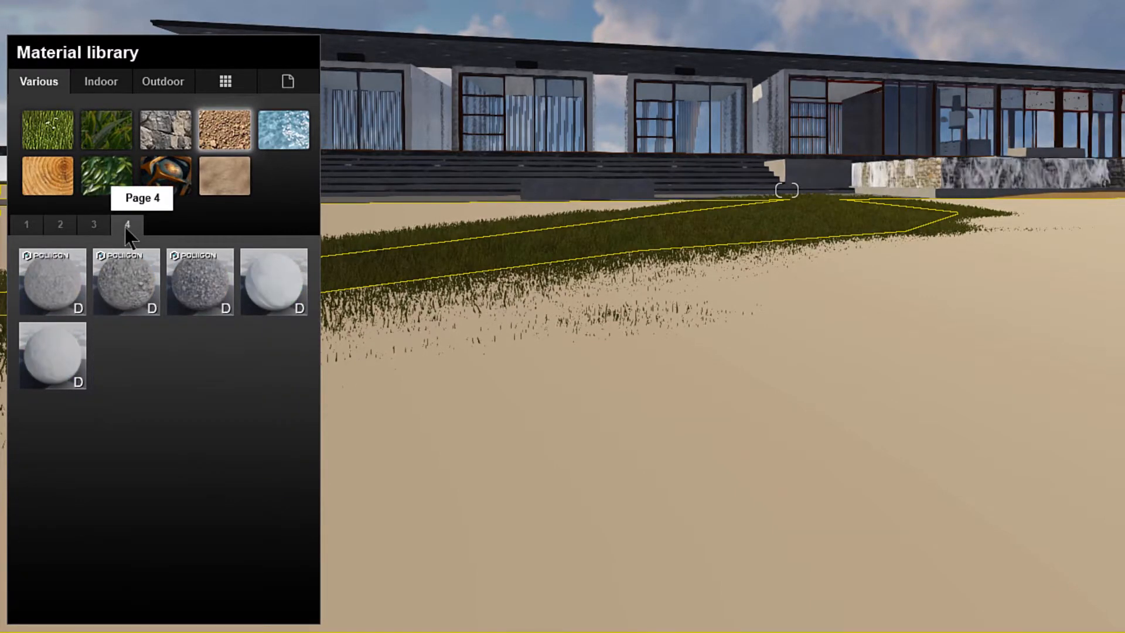
{"action": "left_click", "coordinate": [61, 229]}
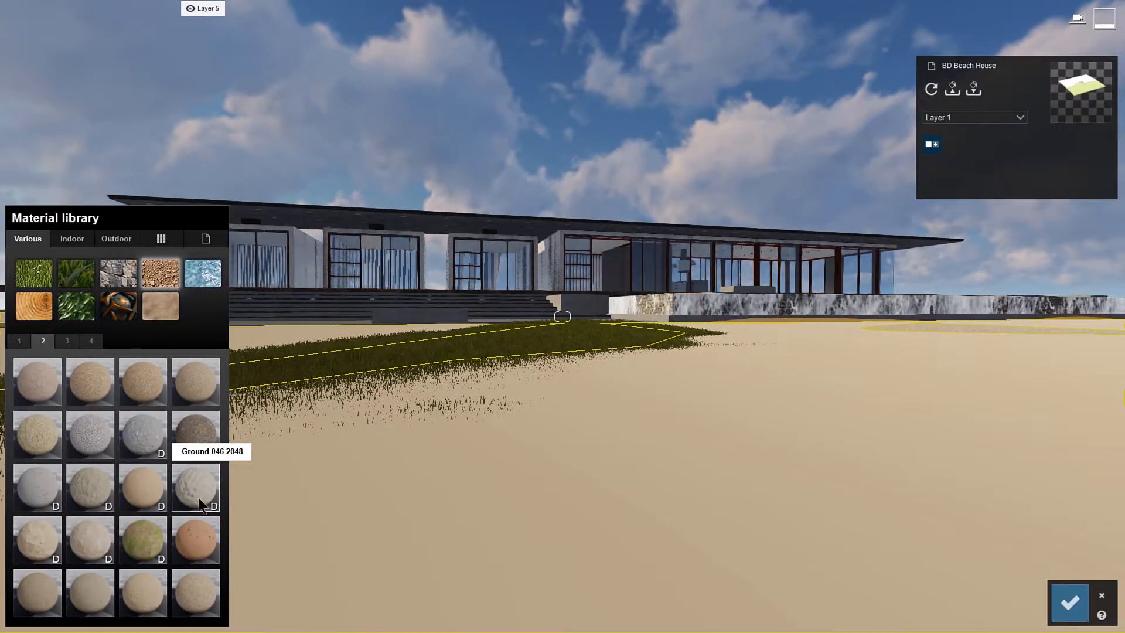
{"action": "left_click", "coordinate": [200, 503]}
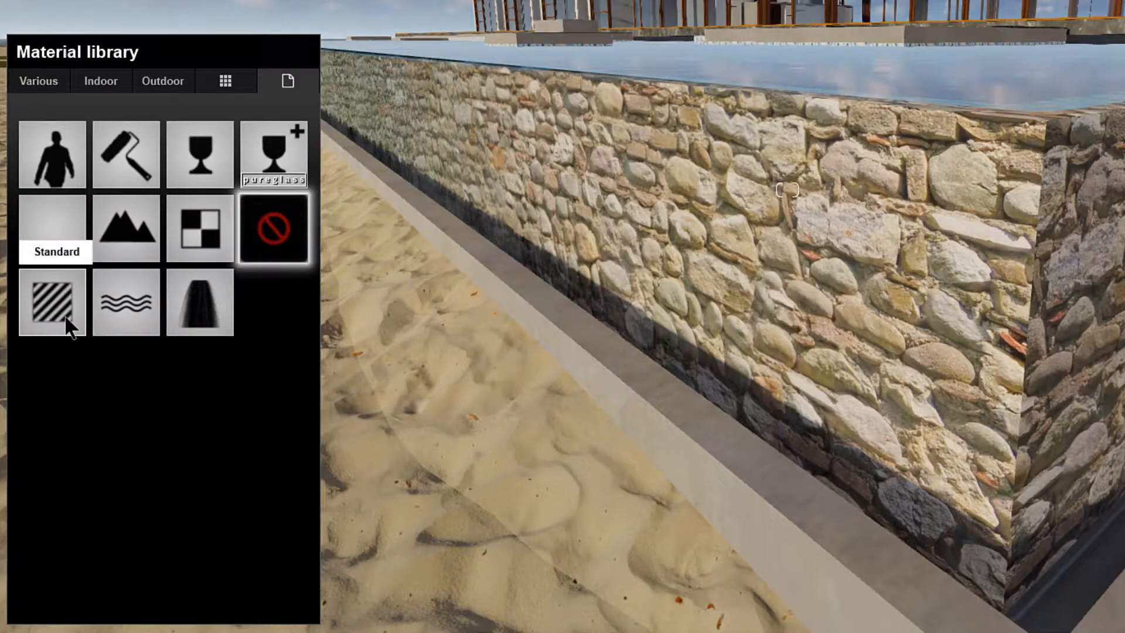
Step: Assign the Standard material to the pool's stone wall, lower its gloss and reflectivity, and raise its relief
{"action": "left_click", "coordinate": [67, 319]}
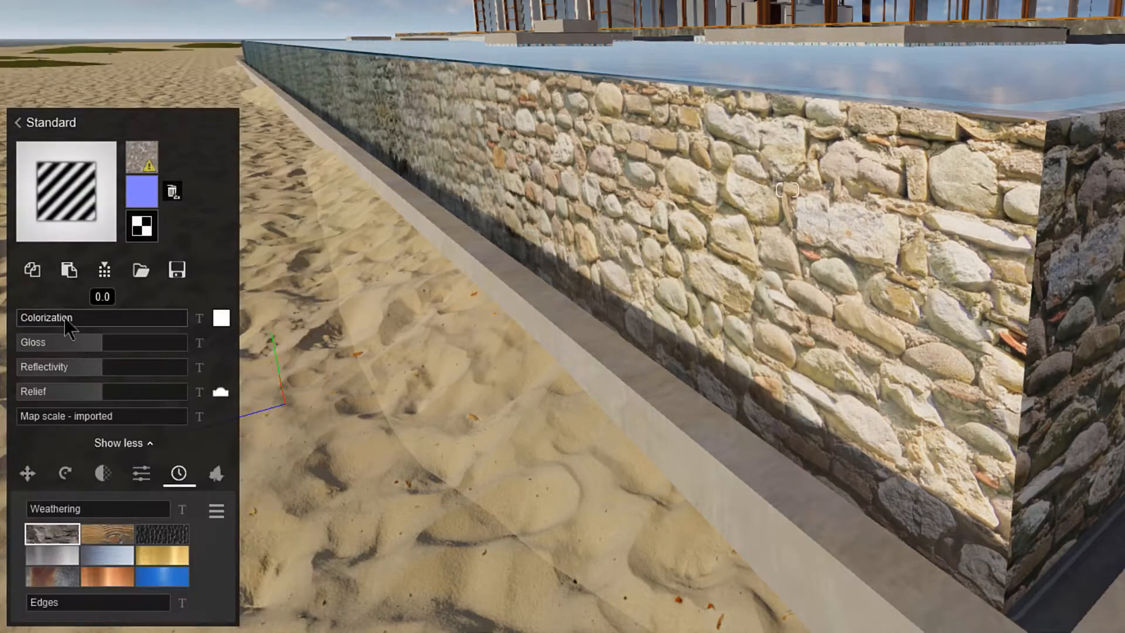
{"action": "left_click_drag", "start_coordinate": [190, 351], "coordinate": [44, 348]}
{"action": "left_click_drag", "start_coordinate": [104, 371], "coordinate": [42, 372]}
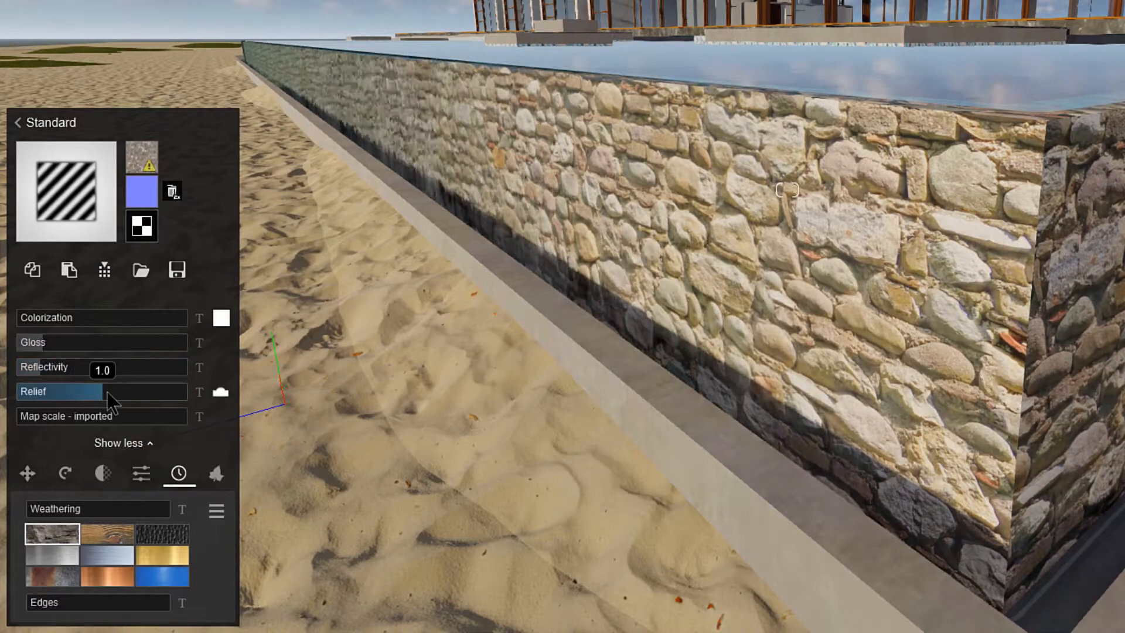
{"action": "left_click_drag", "start_coordinate": [106, 392], "coordinate": [156, 401]}
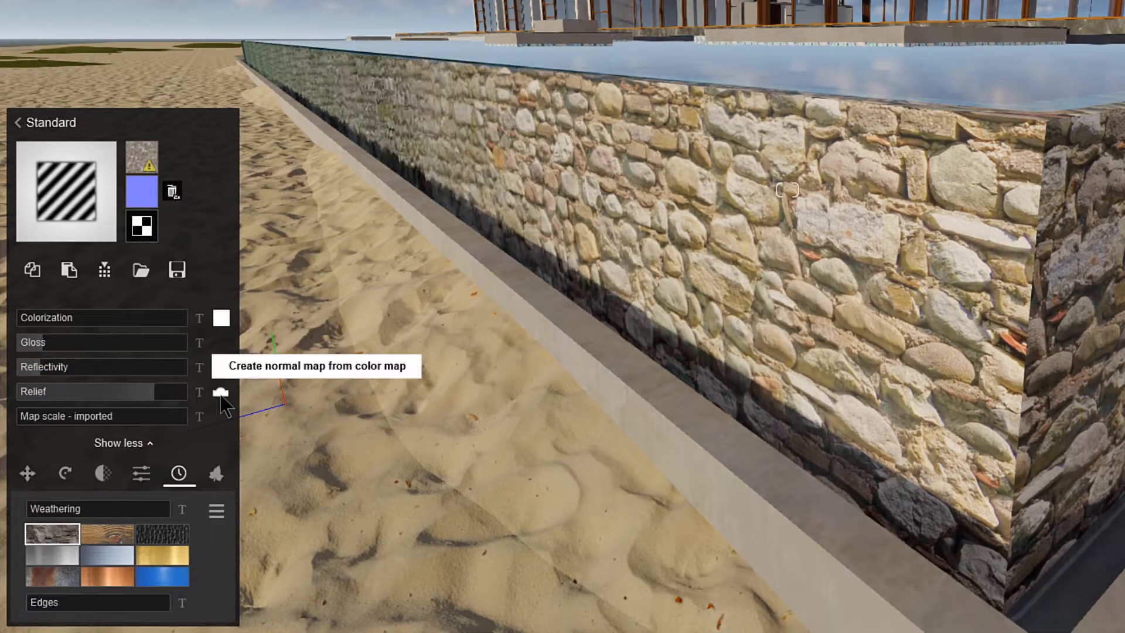
Step: Replace the stone wall's normal map with 210_old wall stone_NORM.jpg
{"action": "left_click", "coordinate": [143, 199]}
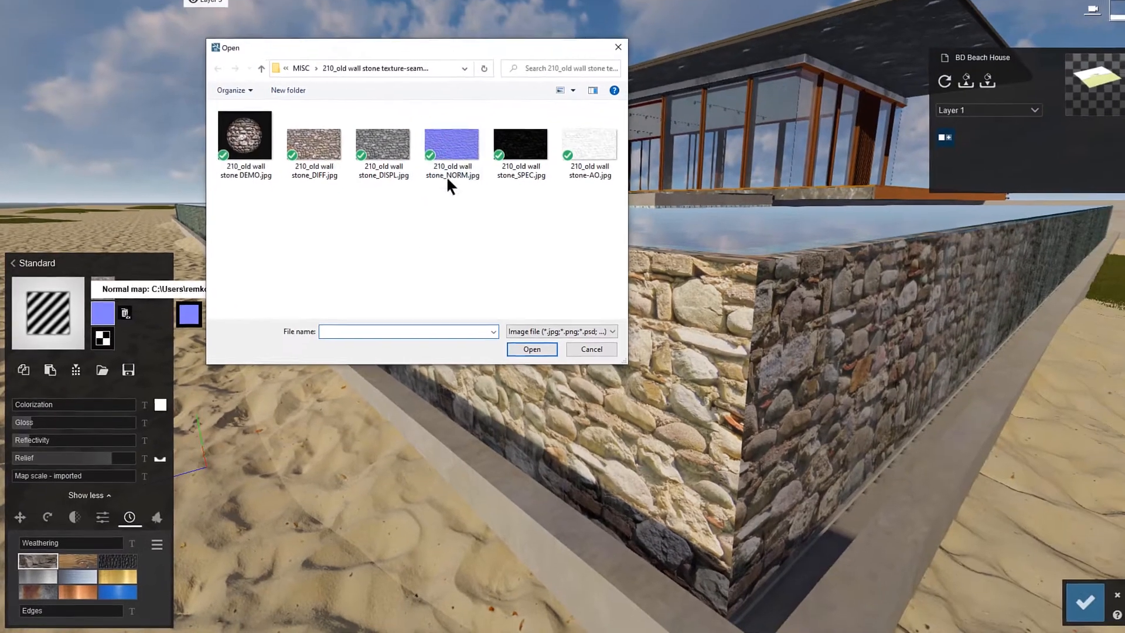
{"action": "left_click", "coordinate": [457, 164]}
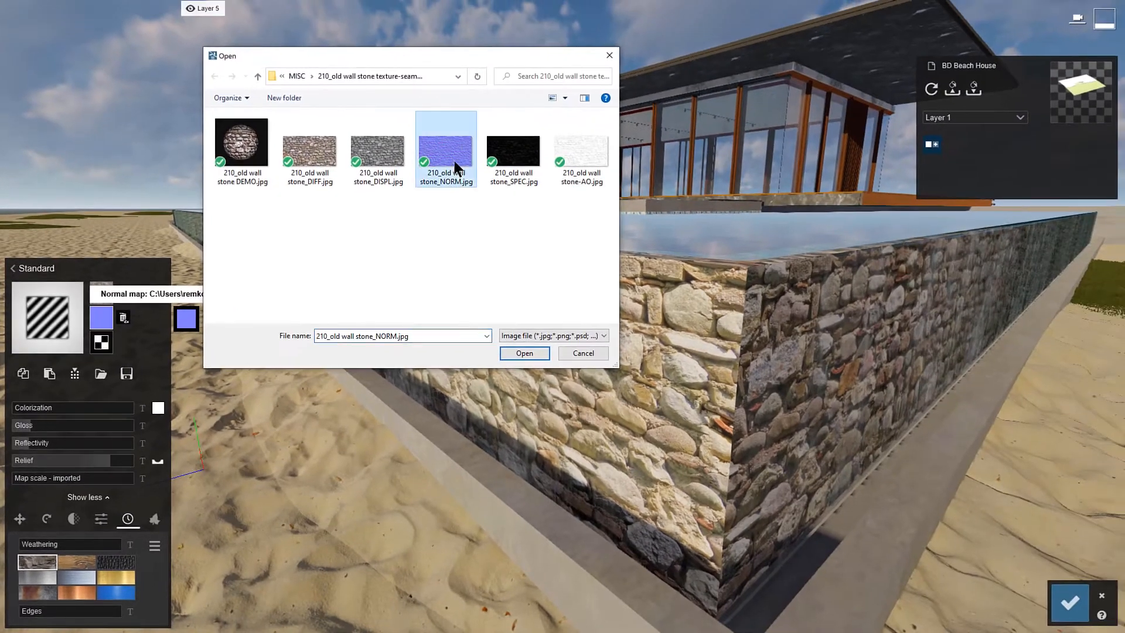
{"action": "left_click", "coordinate": [524, 353]}
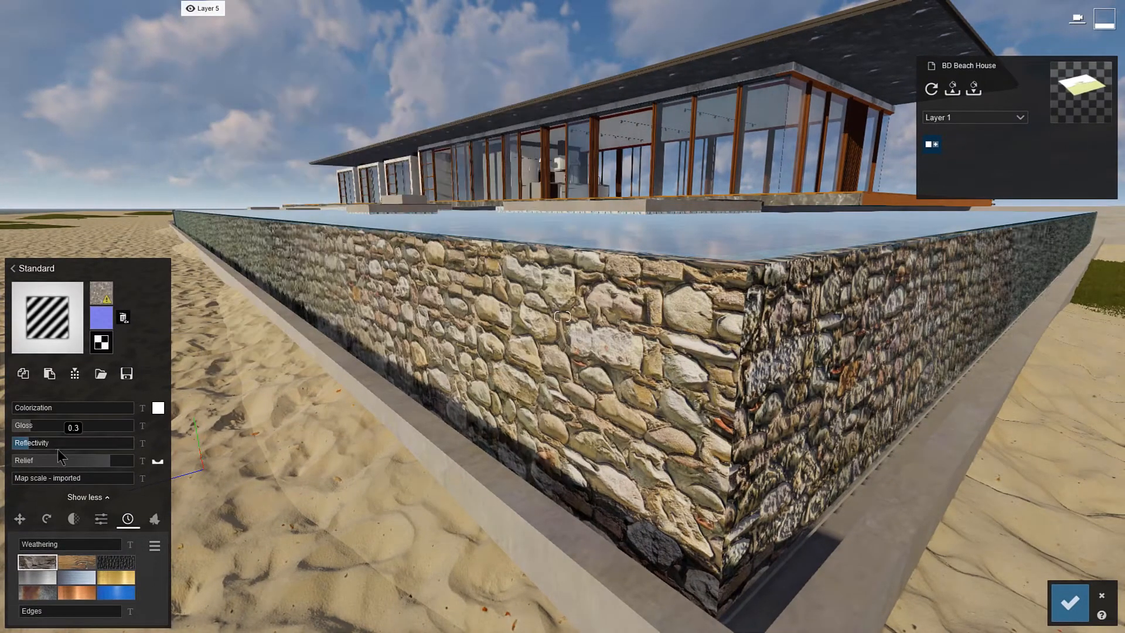
Step: Set the stone wall's weathering to 0.6 and spread foliage leaves along its base
{"action": "left_click", "coordinate": [21, 518]}
{"action": "left_click", "coordinate": [47, 519]}
{"action": "left_click", "coordinate": [74, 519]}
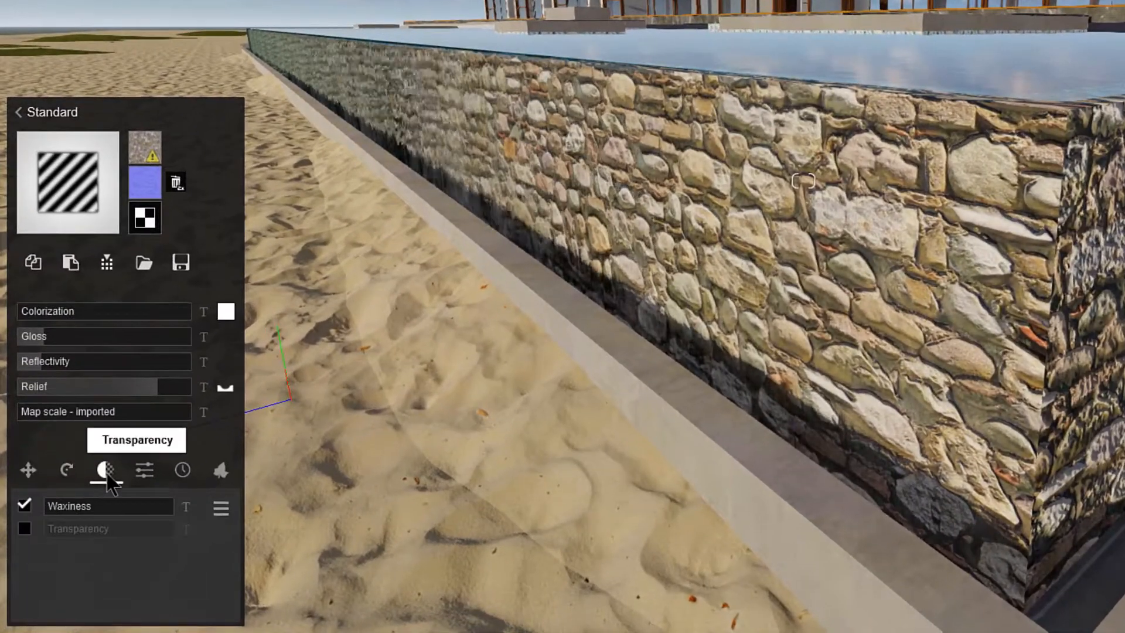
{"action": "left_click", "coordinate": [144, 470]}
{"action": "left_click", "coordinate": [182, 470]}
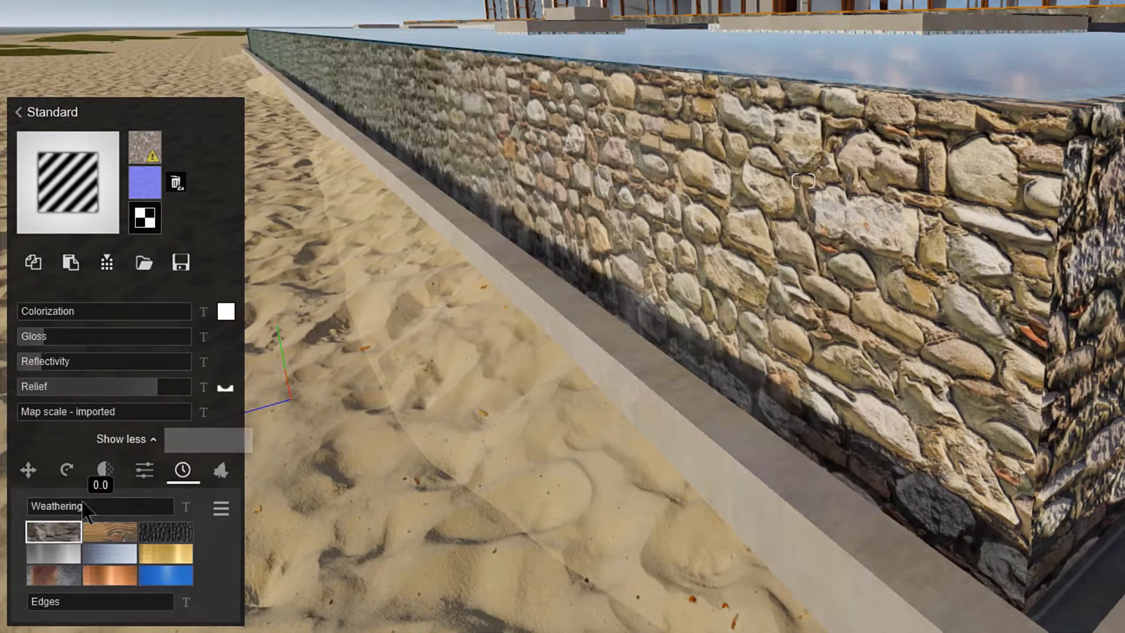
{"action": "left_click_drag", "start_coordinate": [84, 504], "coordinate": [112, 509]}
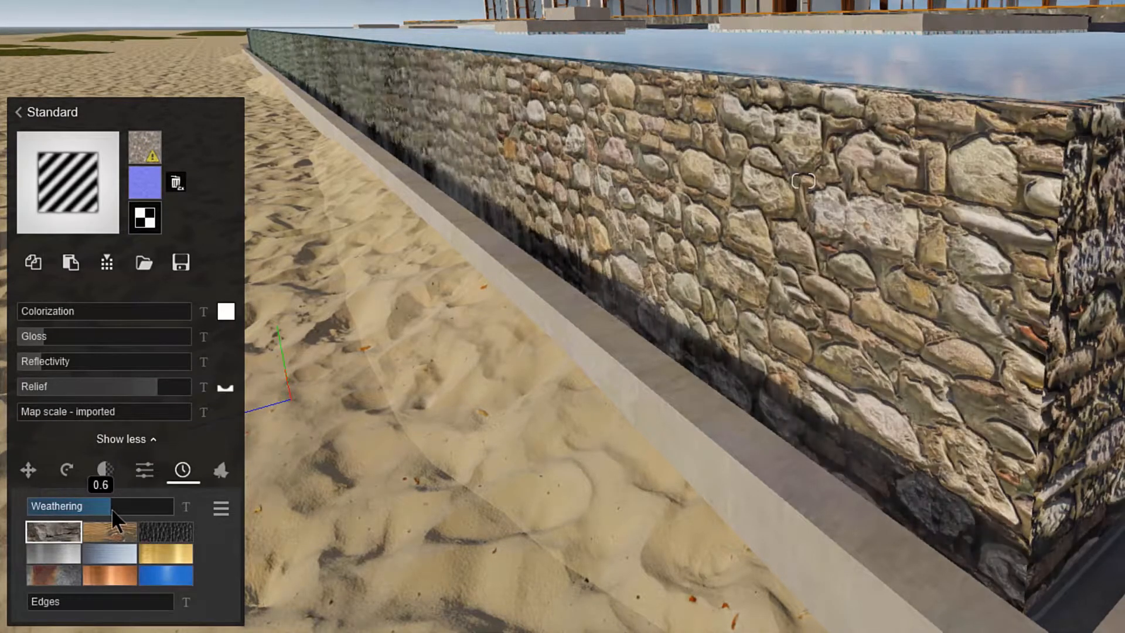
{"action": "left_click", "coordinate": [220, 470]}
{"action": "left_click_drag", "start_coordinate": [571, 561], "coordinate": [628, 547]}
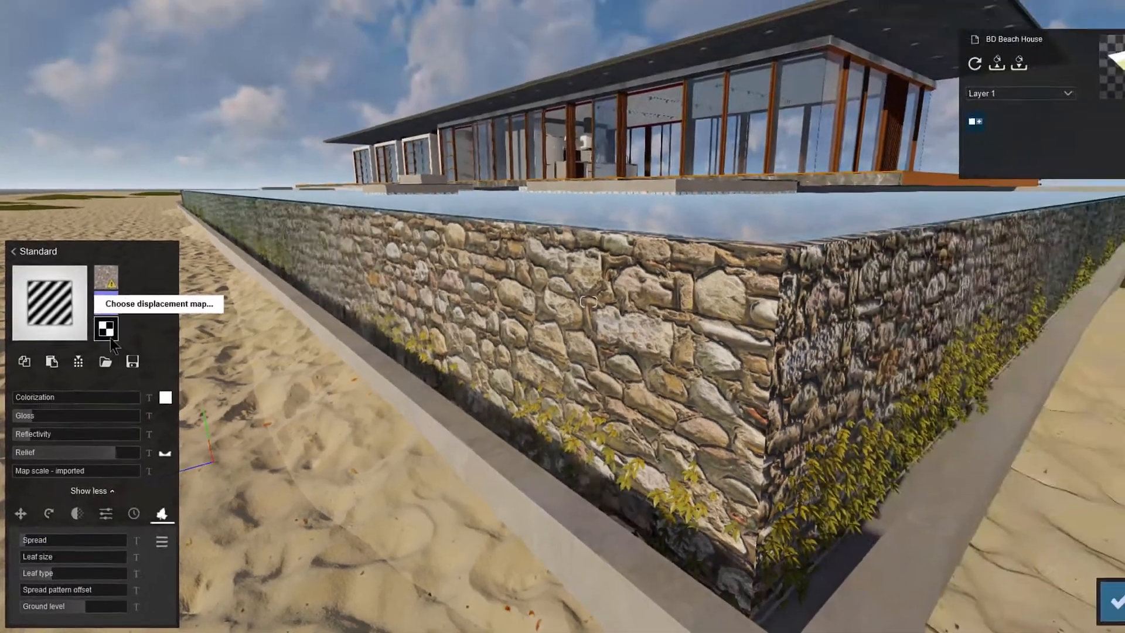
Step: Load 210_old wall stone_DISPL.jpg as the stone wall's displacement map with a low displacement, and increase the edge softening
{"action": "left_click", "coordinate": [144, 247]}
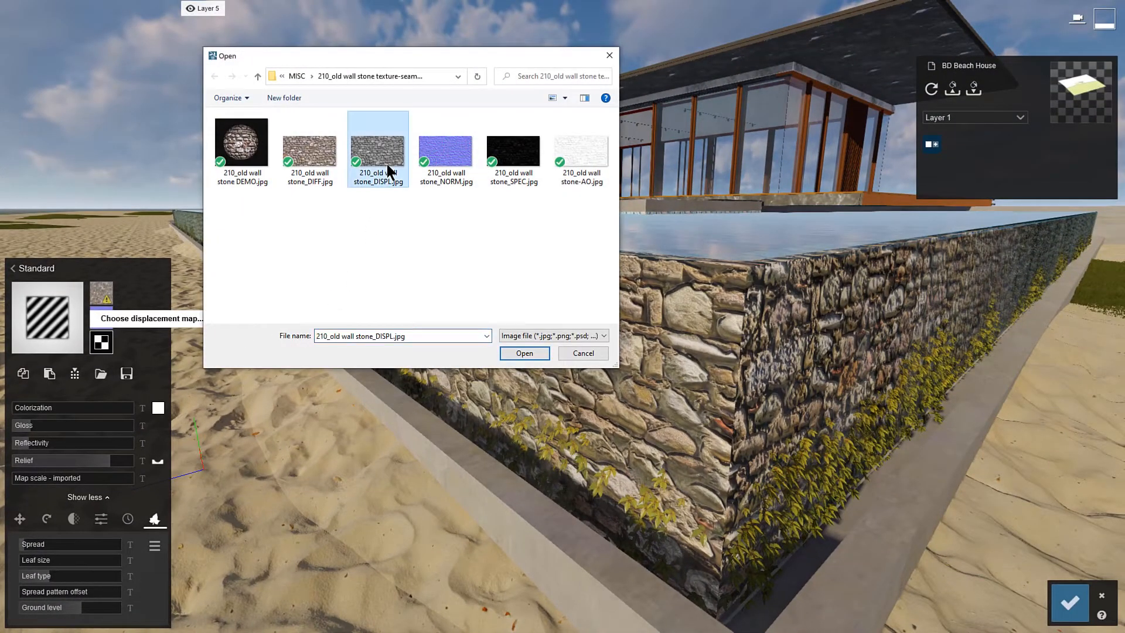
{"action": "left_click", "coordinate": [524, 353]}
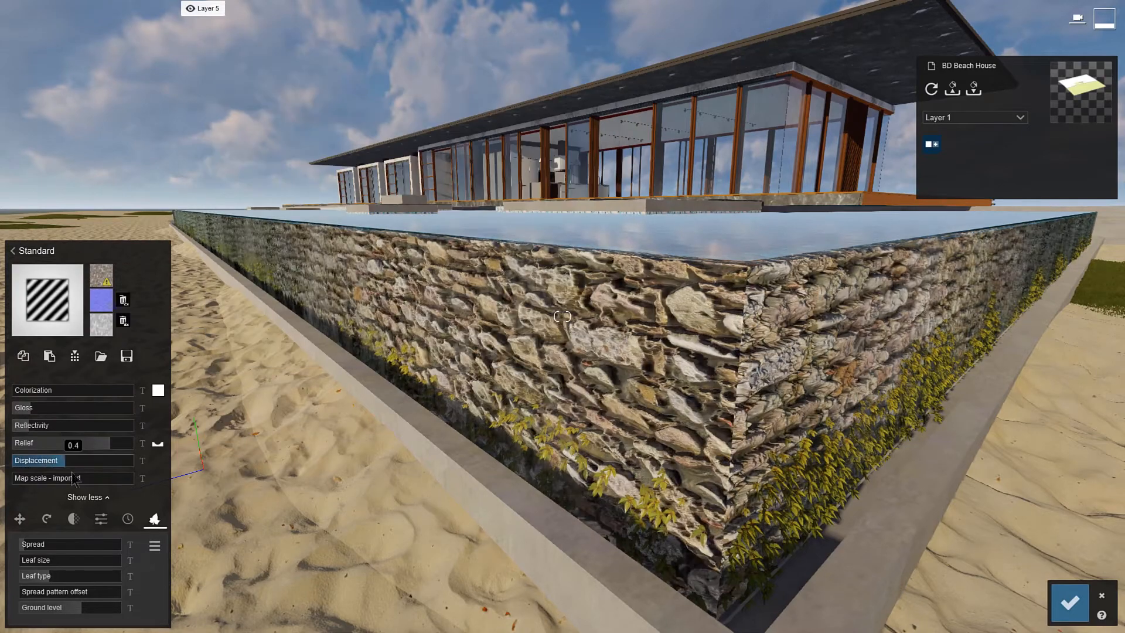
{"action": "left_click", "coordinate": [128, 519]}
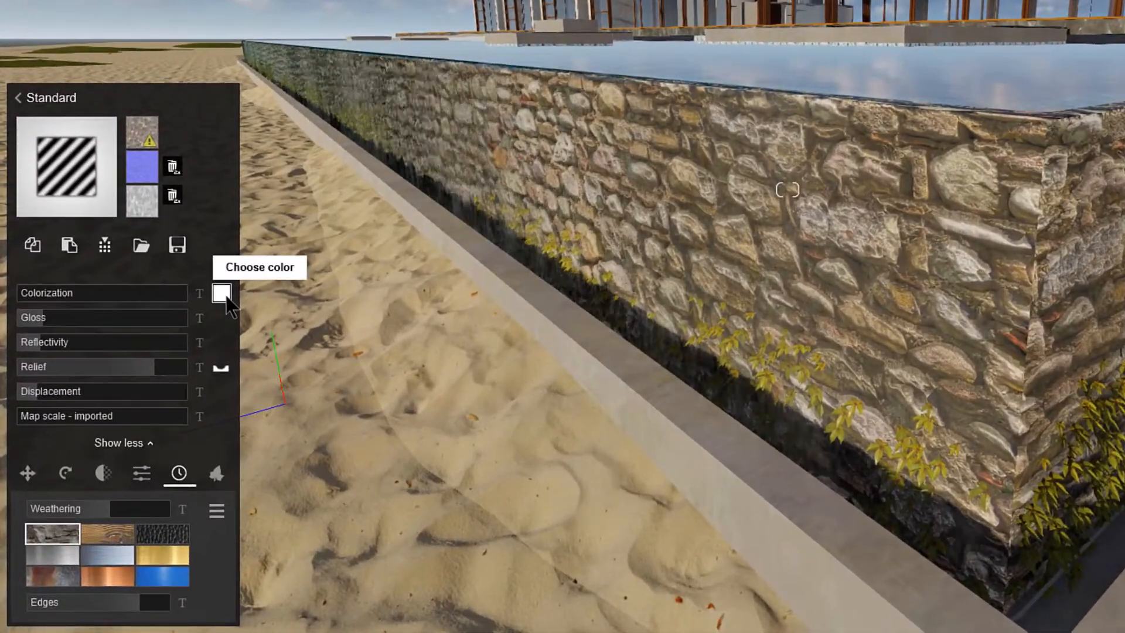
Step: Open the stone wall's colorization picker and view the available RAL color ranges
{"action": "left_click", "coordinate": [221, 303]}
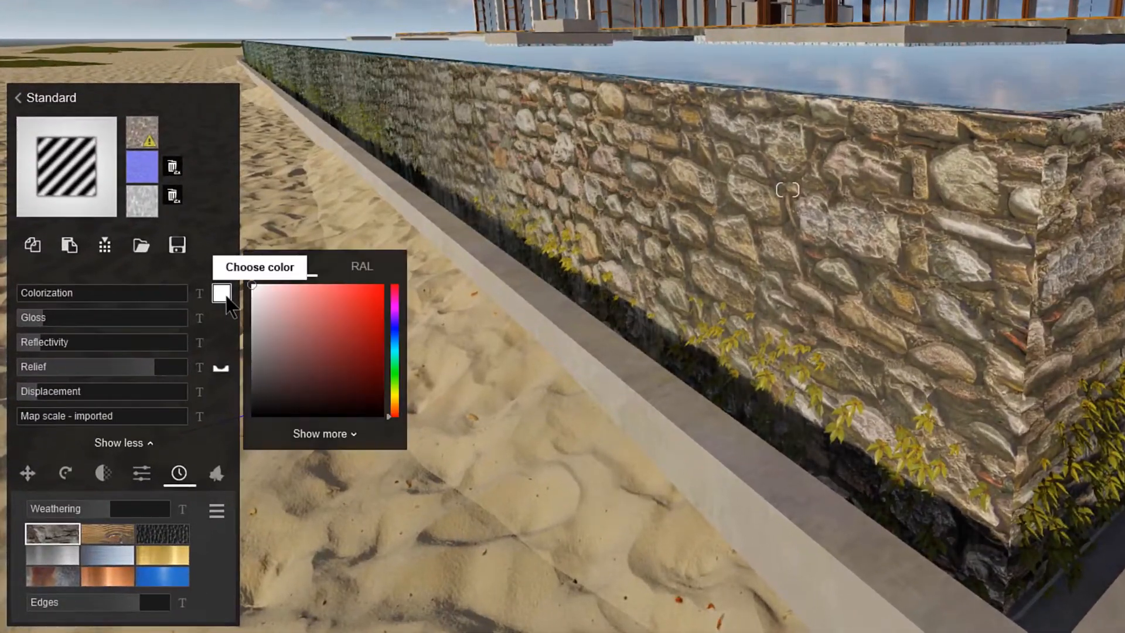
{"action": "left_click", "coordinate": [362, 267]}
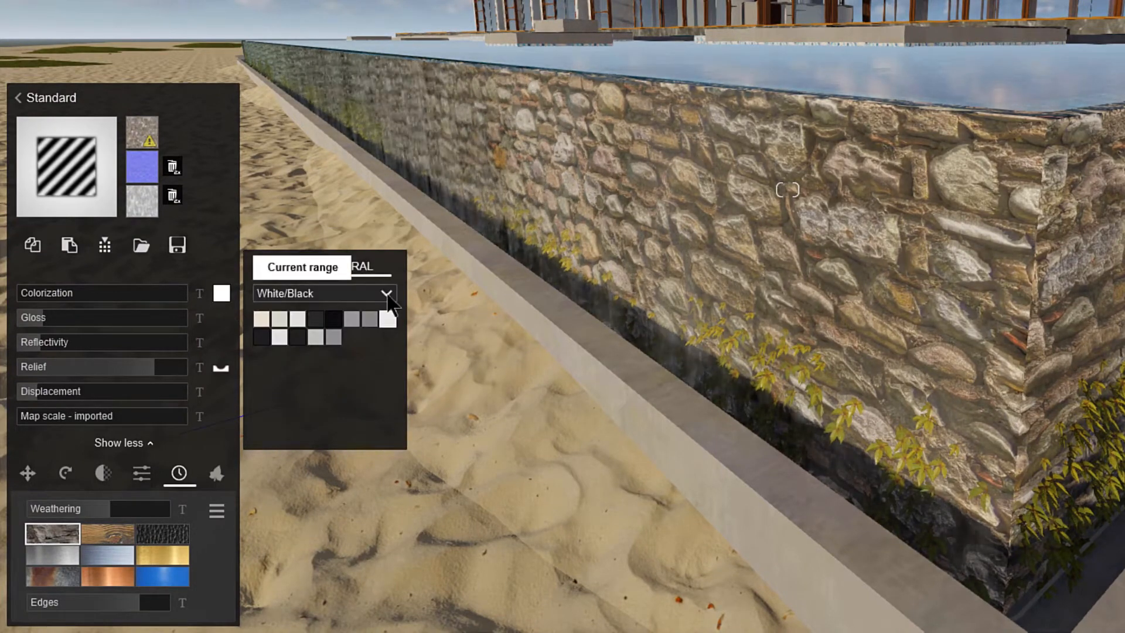
{"action": "left_click", "coordinate": [386, 293]}
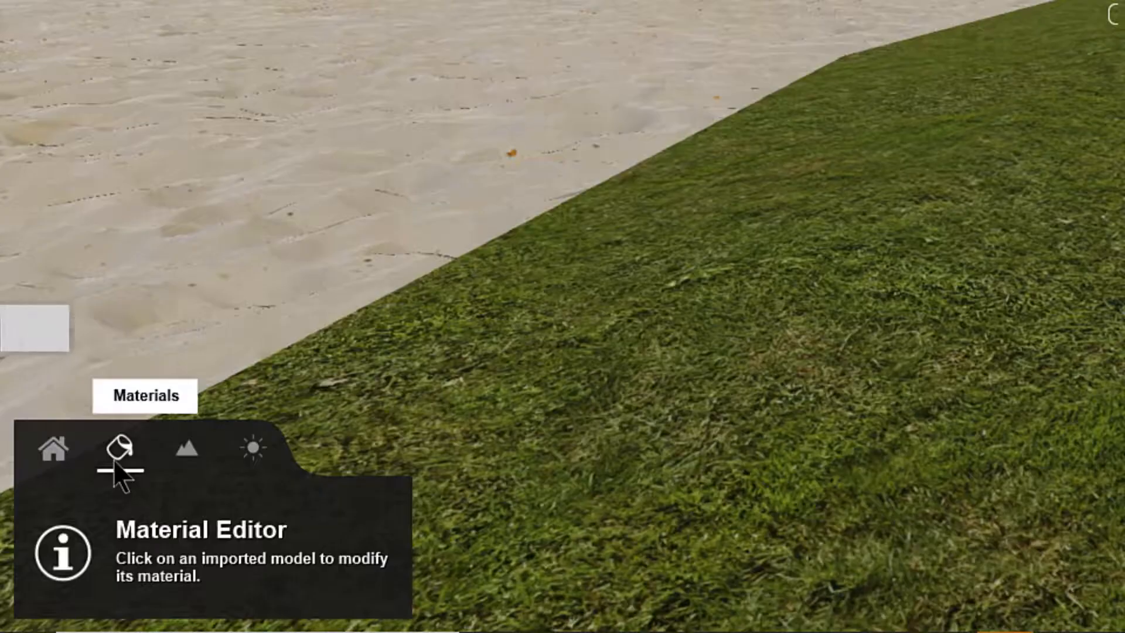
Step: Turn on landscape grass and increase its grass size and grass height
{"action": "left_click", "coordinate": [195, 459]}
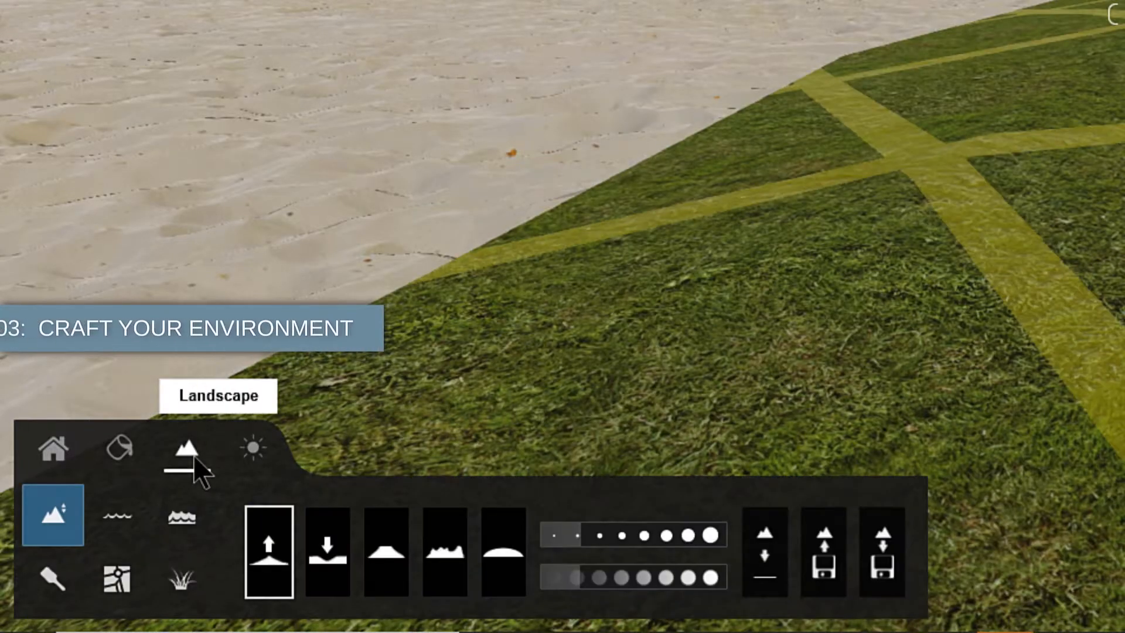
{"action": "left_click", "coordinate": [191, 580]}
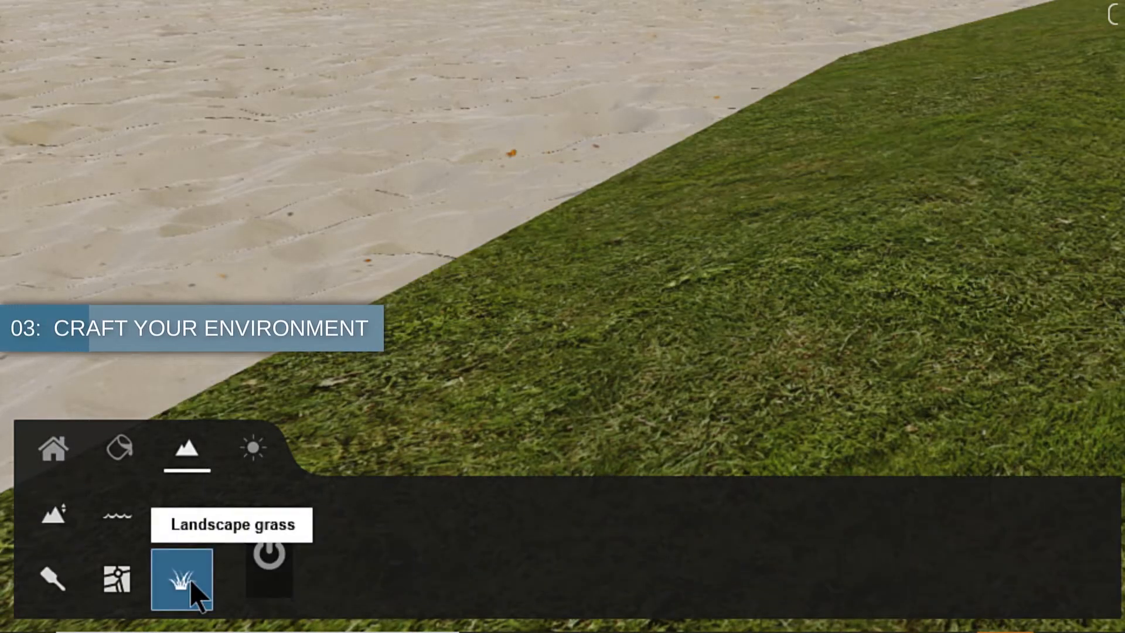
{"action": "left_click", "coordinate": [271, 556]}
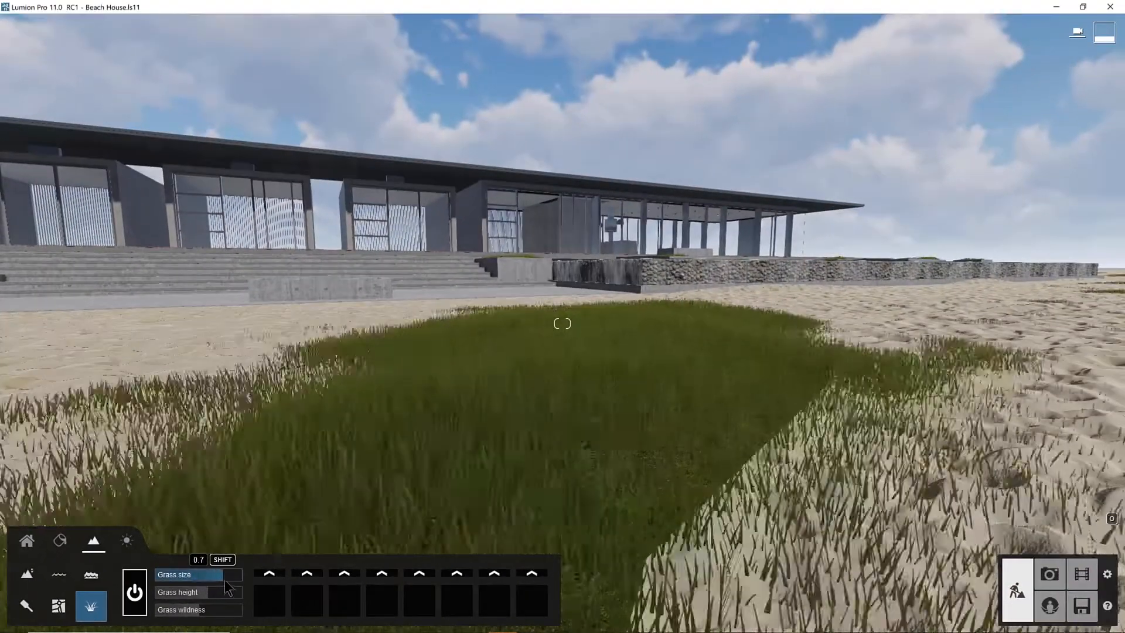
{"action": "left_click_drag", "start_coordinate": [226, 586], "coordinate": [174, 615]}
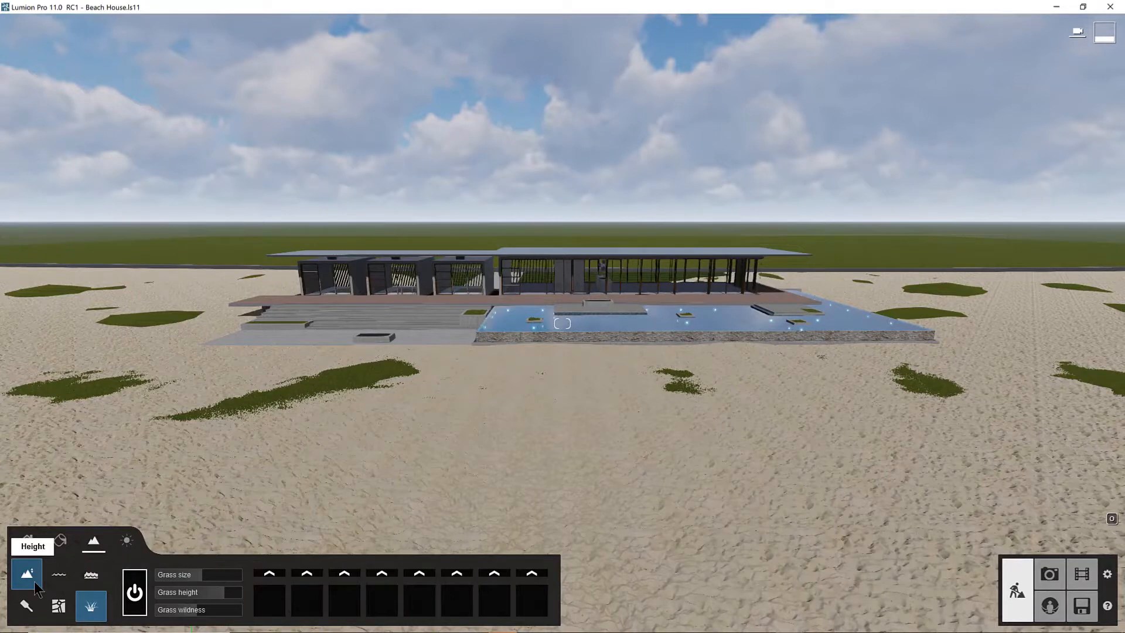
Step: Raise the terrain behind the road into a long cliff range using the largest height brush
{"action": "left_click", "coordinate": [34, 581]}
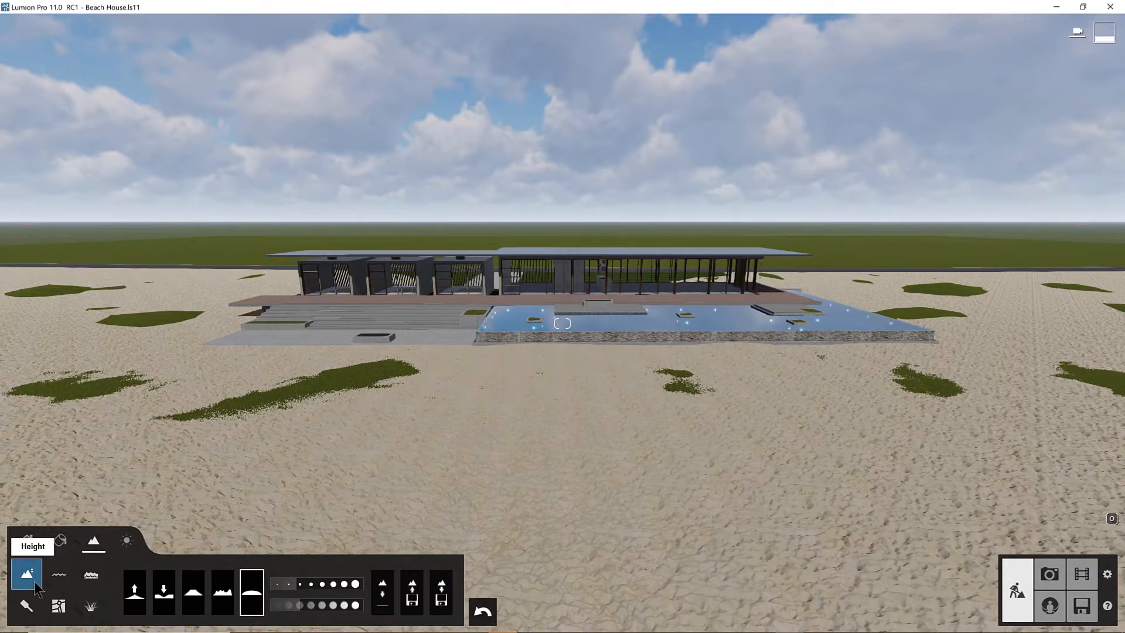
{"action": "key", "text": "s"}
{"action": "key", "text": "q"}
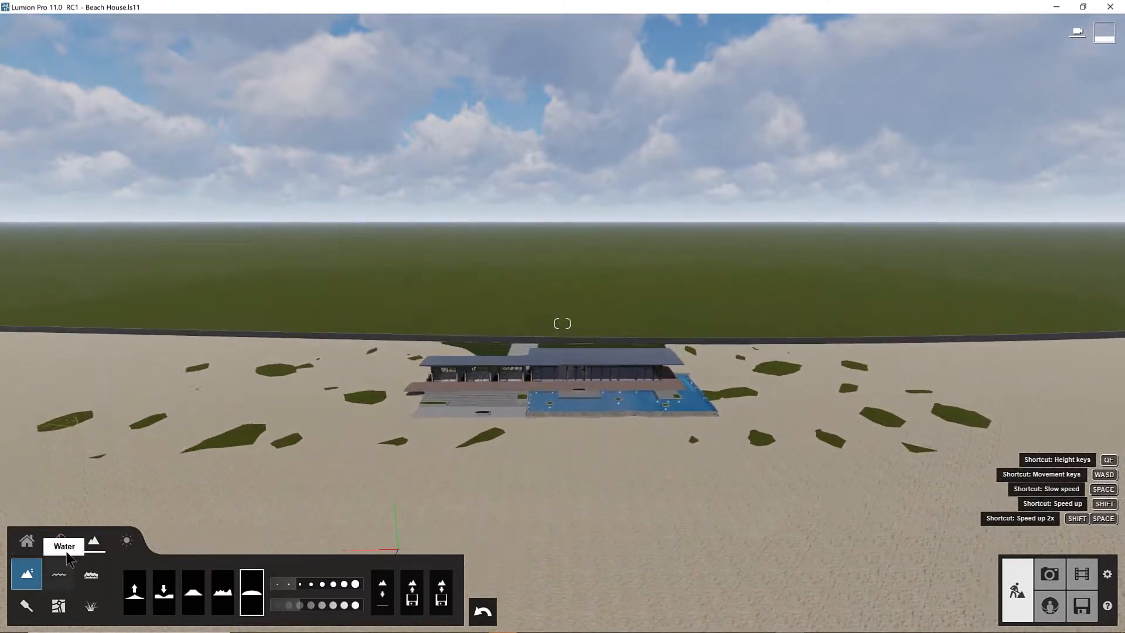
{"action": "key", "text": "q"}
{"action": "right_click_drag", "start_coordinate": [526, 137], "coordinate": [527, 192]}
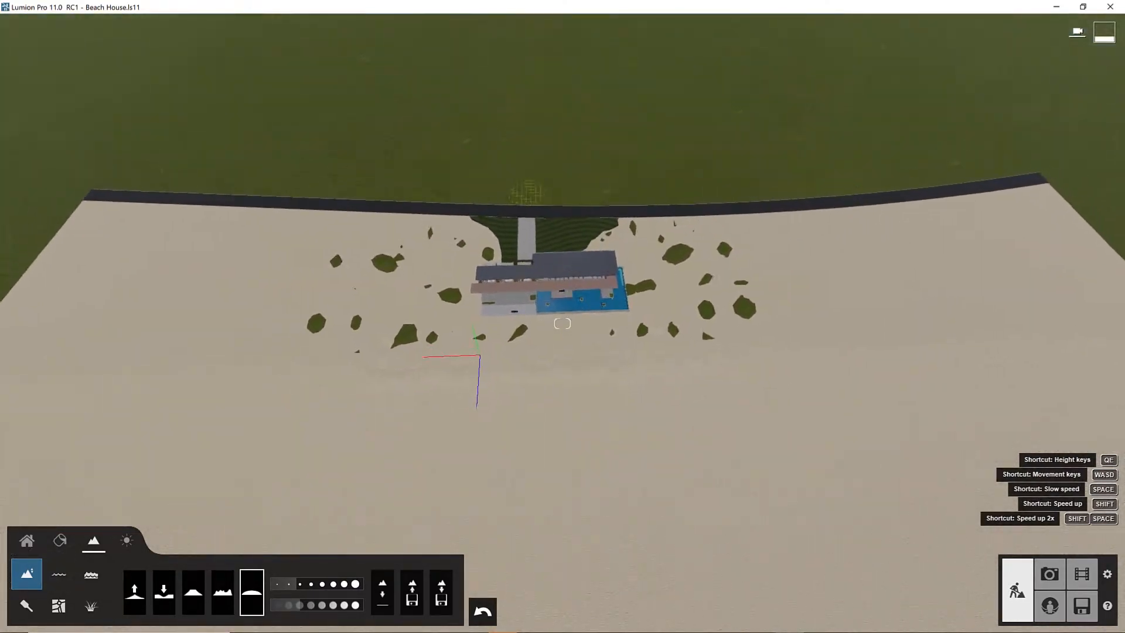
{"action": "key", "text": "q"}
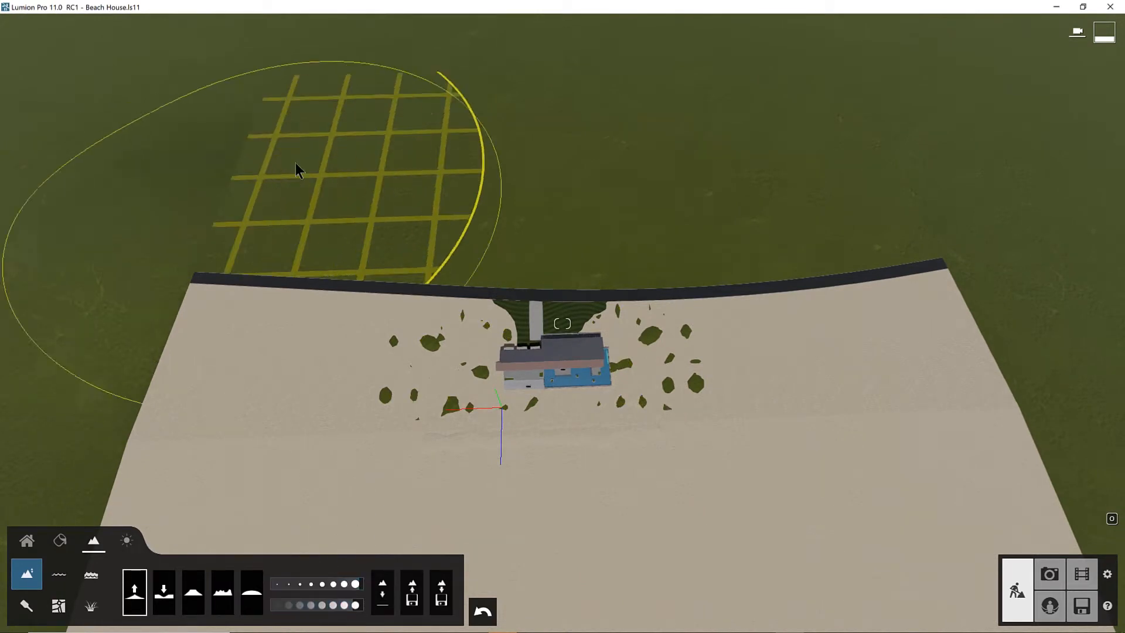
{"action": "mouse_move", "coordinate": [295, 170]}
{"action": "left_mouse_down"}
{"action": "mouse_move", "coordinate": [632, 87]}
{"action": "mouse_move", "coordinate": [1027, 166]}
{"action": "mouse_move", "coordinate": [462, 48]}
{"action": "mouse_move", "coordinate": [99, 111]}
{"action": "mouse_move", "coordinate": [996, 47]}
{"action": "mouse_move", "coordinate": [966, 65]}
{"action": "left_mouse_up"}
{"action": "mouse_move", "coordinate": [76, 68]}
{"action": "left_mouse_down"}
{"action": "mouse_move", "coordinate": [1039, 93]}
{"action": "mouse_move", "coordinate": [849, 117]}
{"action": "left_mouse_up"}
Step: Flatten, jitter and smooth the raised terrain behind the beach house into natural-looking hills
{"action": "left_click", "coordinate": [195, 593]}
{"action": "mouse_move", "coordinate": [111, 141]}
{"action": "left_mouse_down"}
{"action": "mouse_move", "coordinate": [362, 40]}
{"action": "mouse_move", "coordinate": [1019, 129]}
{"action": "left_mouse_up"}
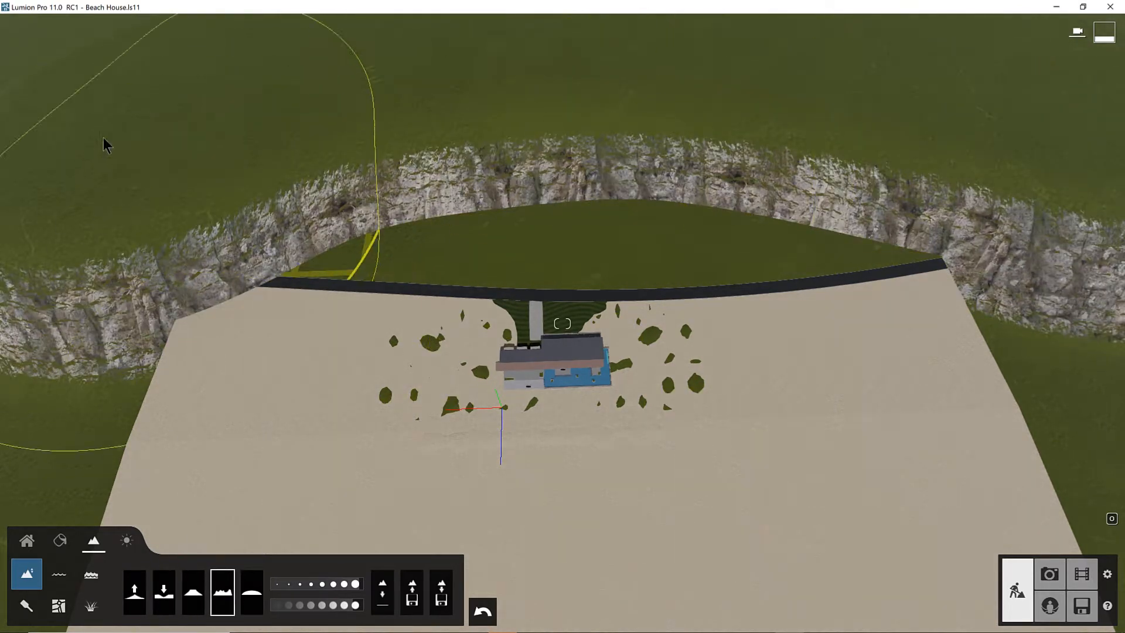
{"action": "left_click_drag", "start_coordinate": [104, 145], "coordinate": [908, 193]}
{"action": "left_click_drag", "start_coordinate": [561, 88], "coordinate": [762, 129]}
{"action": "right_click_drag", "start_coordinate": [762, 129], "coordinate": [750, 36]}
Step: Paint the sand texture over the hilltops and the ground behind the road, and open the landscape presets
{"action": "key", "text": "e"}
{"action": "right_click_drag", "start_coordinate": [562, 323], "coordinate": [563, 266]}
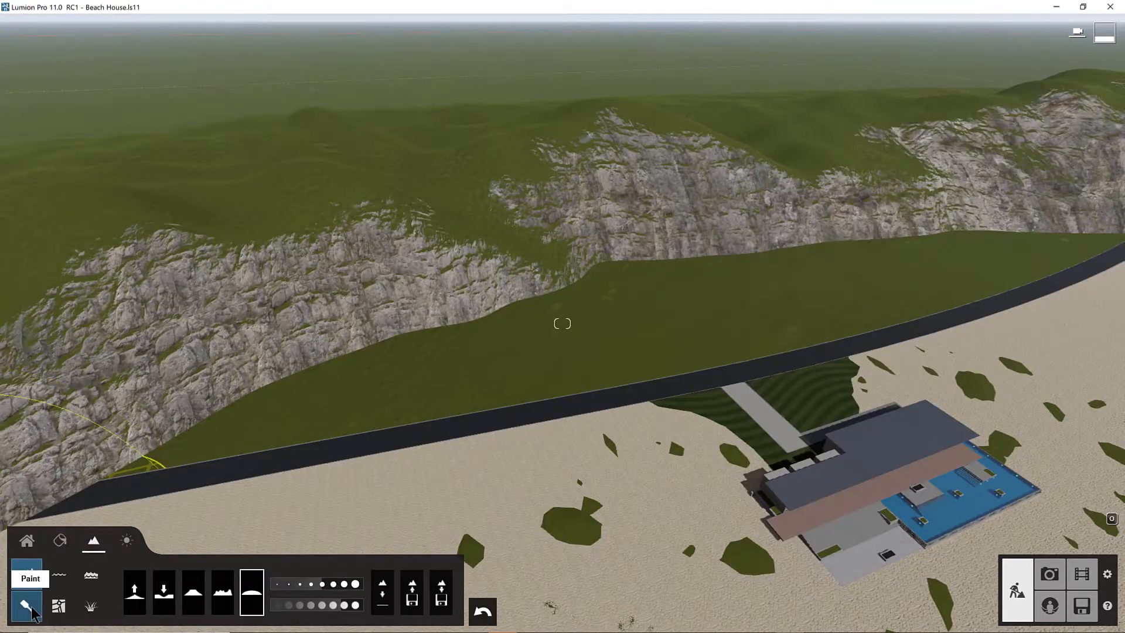
{"action": "left_click", "coordinate": [31, 610]}
{"action": "left_click_drag", "start_coordinate": [75, 254], "coordinate": [206, 204]}
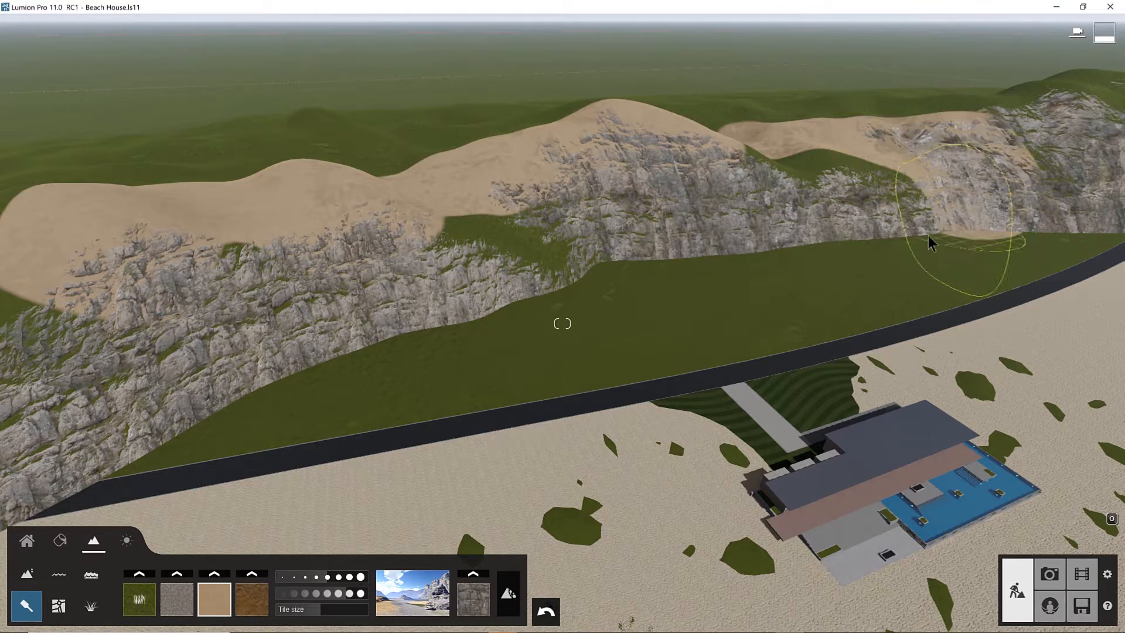
{"action": "left_click_drag", "start_coordinate": [686, 290], "coordinate": [366, 337]}
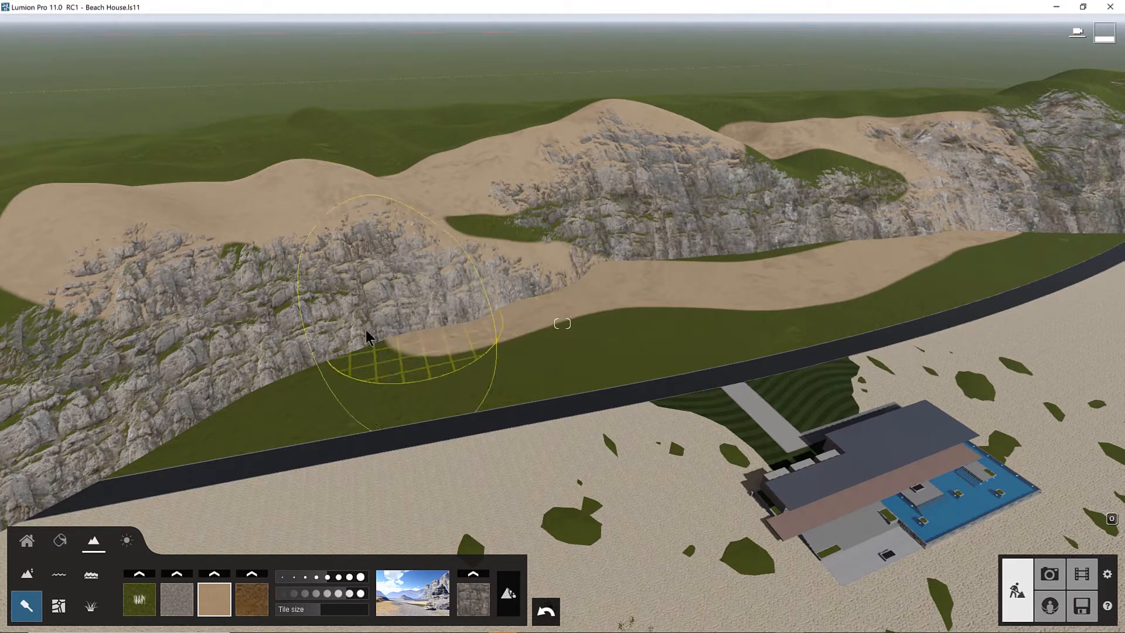
{"action": "left_click", "coordinate": [422, 603]}
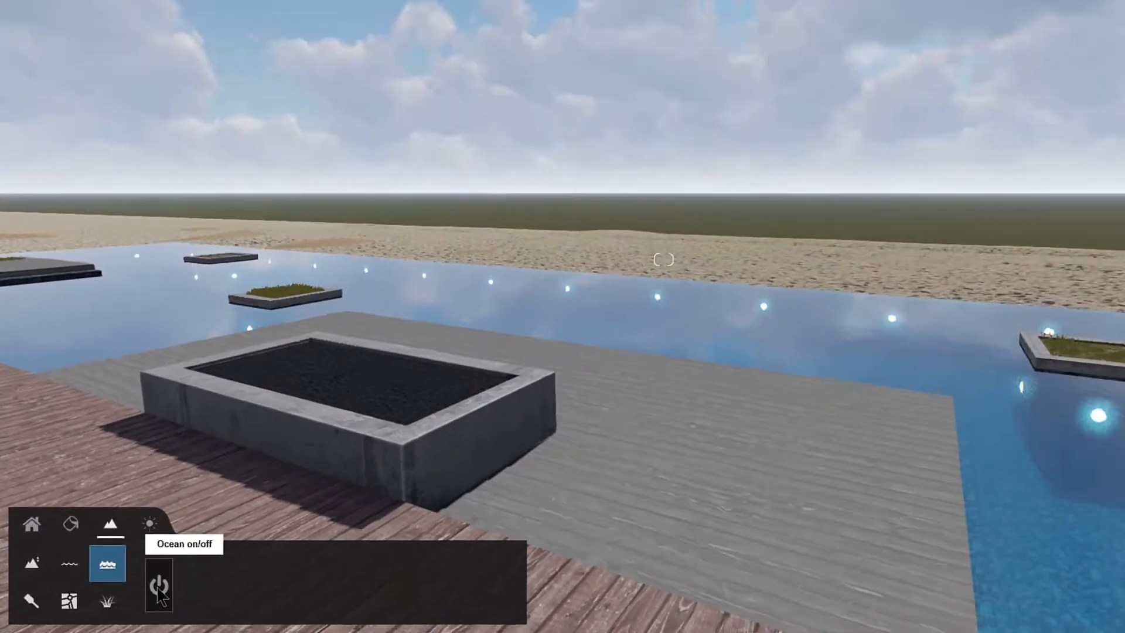
Step: Turn on the ocean and set its height to 21.5 in front of the beach house
{"action": "left_click", "coordinate": [268, 553]}
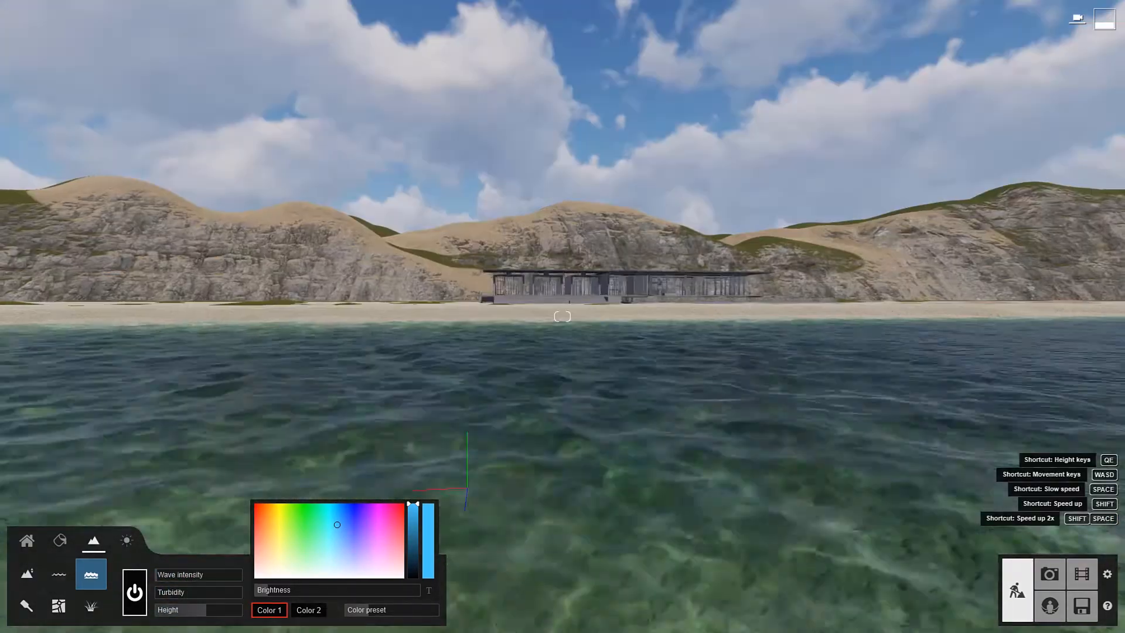
{"action": "key", "text": "w"}
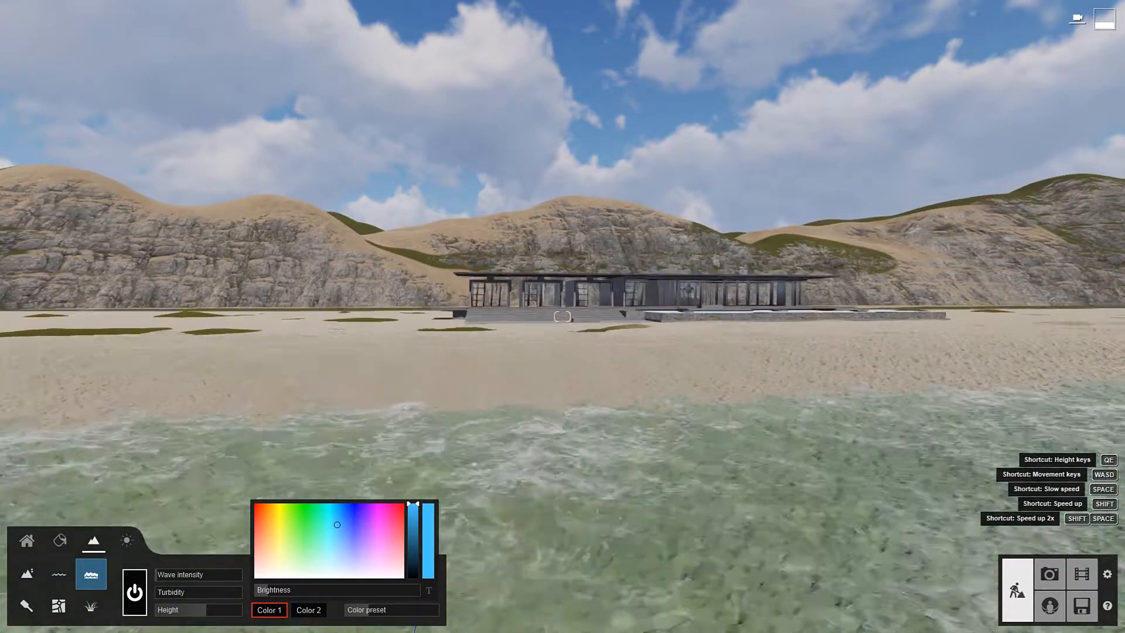
{"action": "key", "text": "w"}
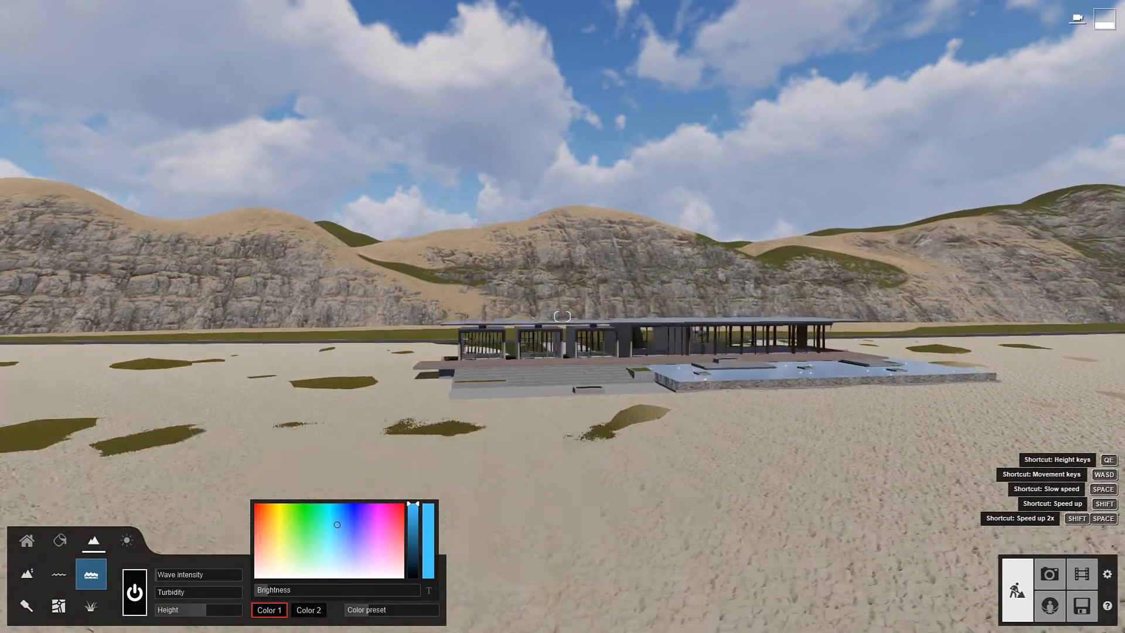
{"action": "key", "text": "w"}
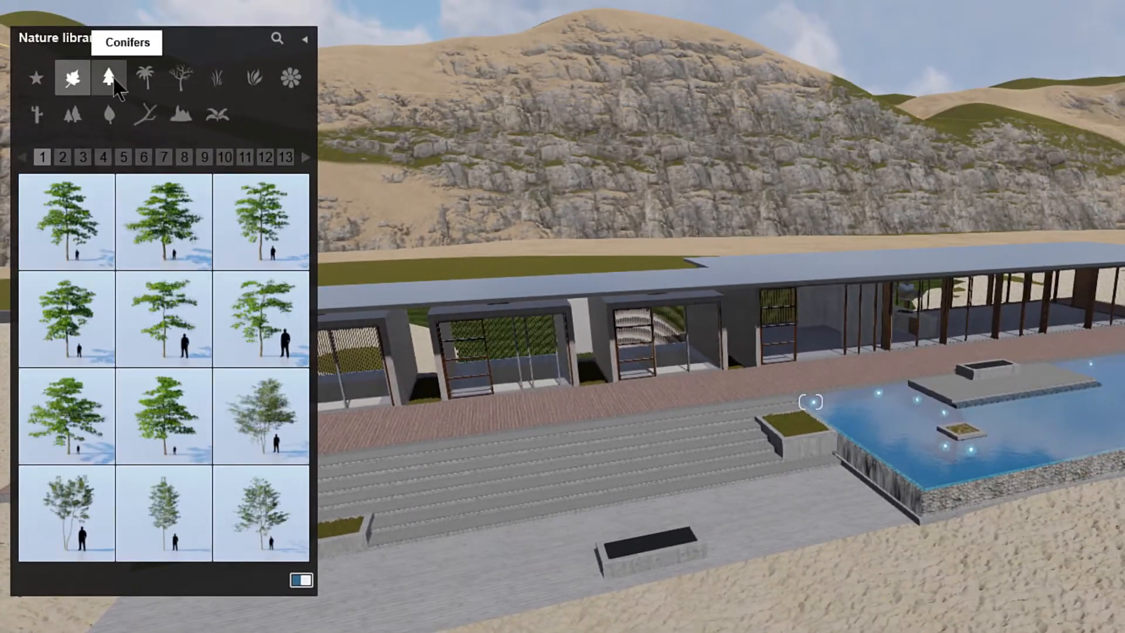
Step: Browse the conifers and the palm pages 3 to 8 in the nature library
{"action": "left_click", "coordinate": [109, 78]}
{"action": "left_click", "coordinate": [145, 78]}
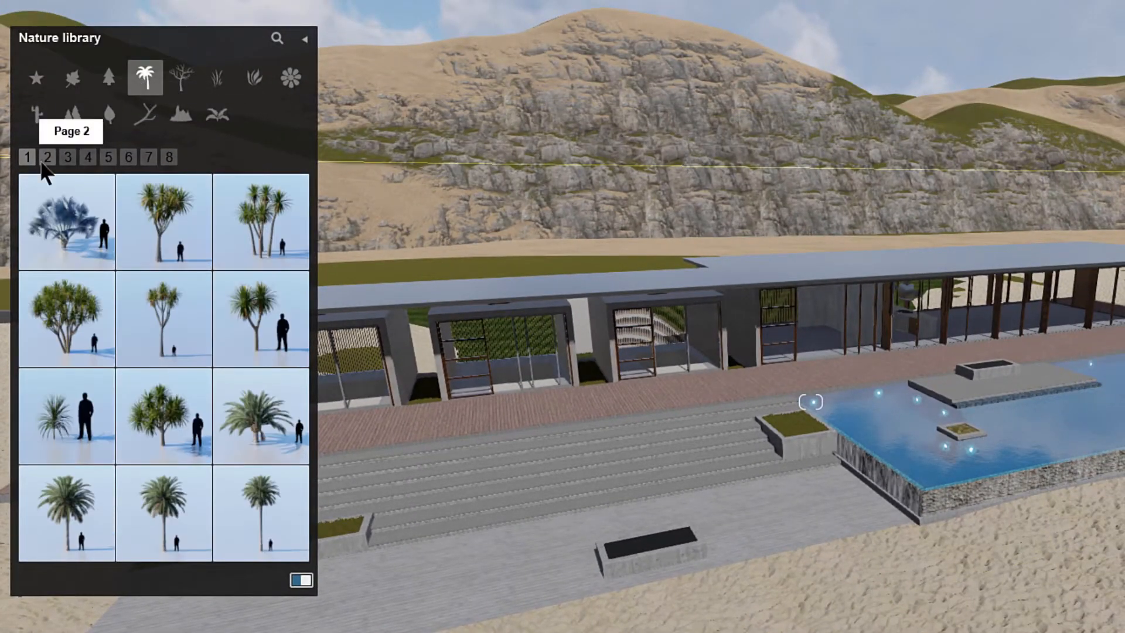
{"action": "left_click", "coordinate": [68, 157]}
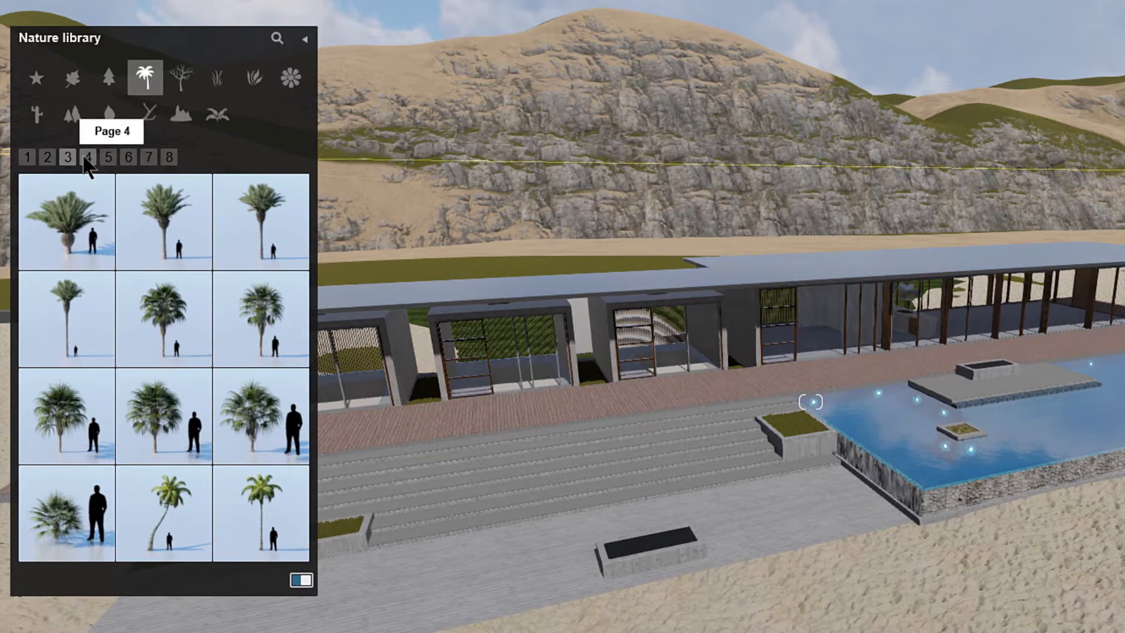
{"action": "left_click", "coordinate": [87, 157]}
{"action": "left_click", "coordinate": [109, 157]}
{"action": "left_click", "coordinate": [129, 157]}
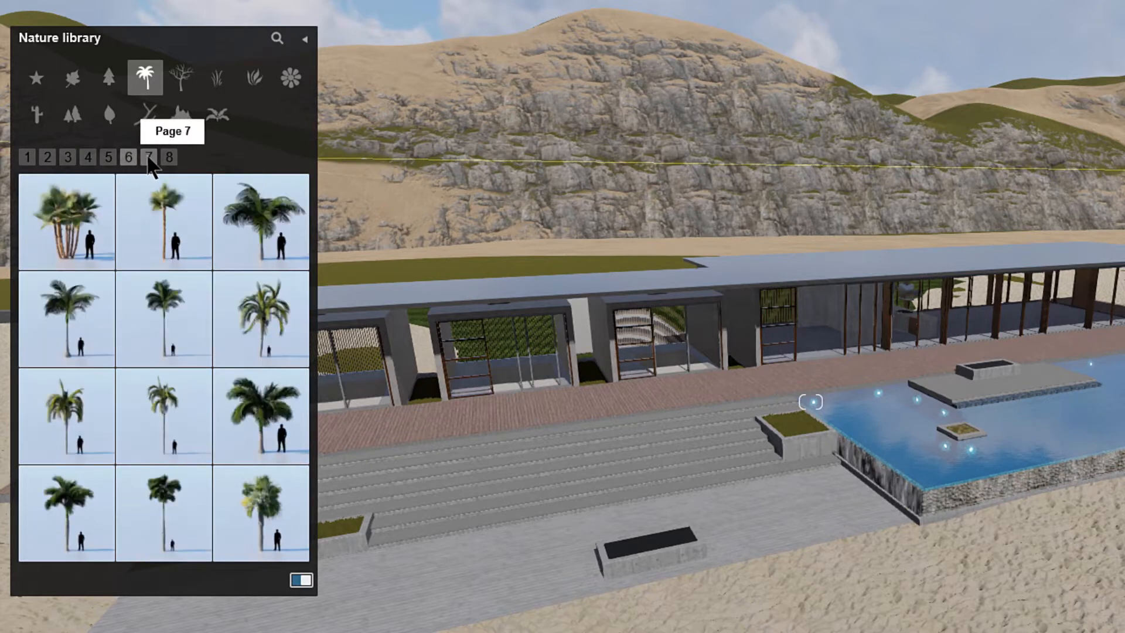
{"action": "left_click", "coordinate": [149, 158]}
{"action": "left_click", "coordinate": [169, 157]}
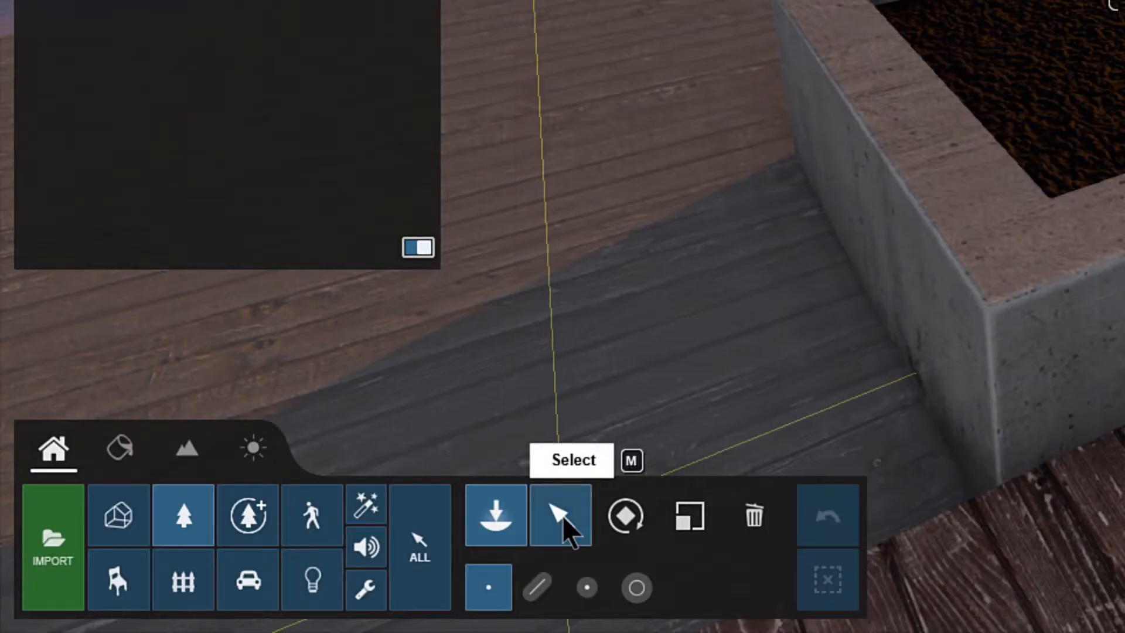
{"action": "left_click", "coordinate": [562, 515]}
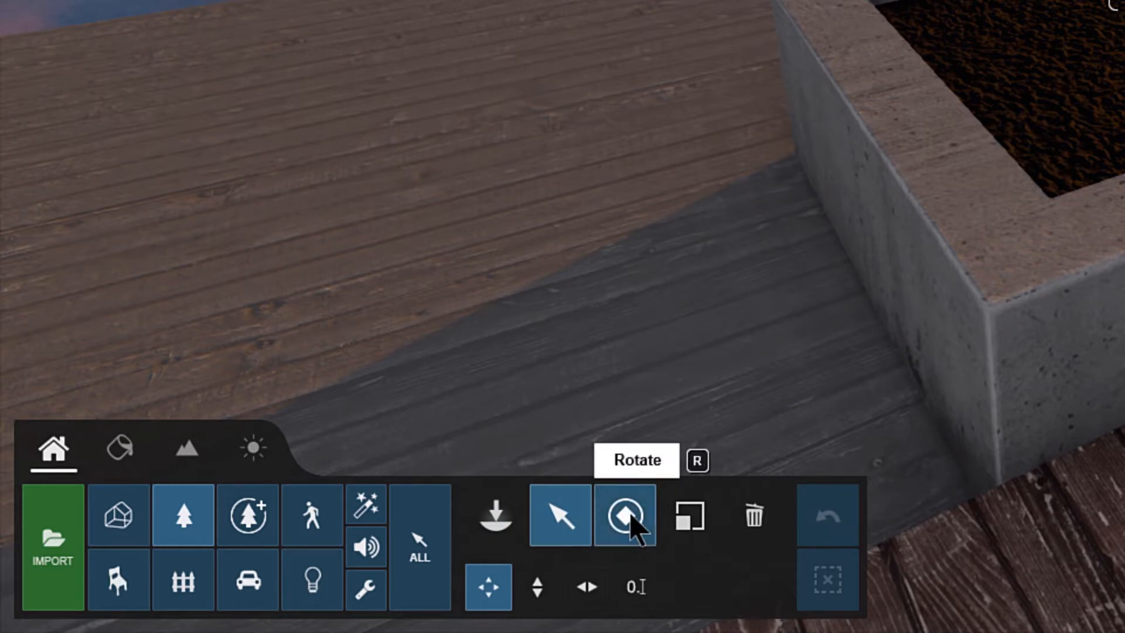
{"action": "left_click", "coordinate": [695, 514]}
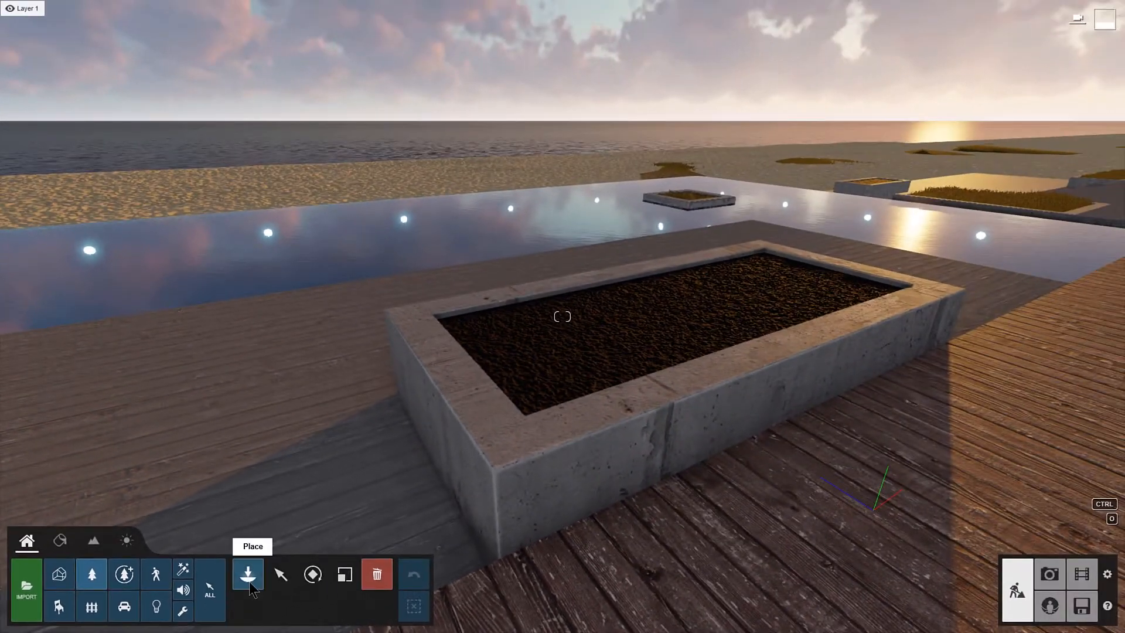
Step: Place a fire effect from the effects library in the concrete planter on the deck and make the flames fill it
{"action": "left_click", "coordinate": [496, 527]}
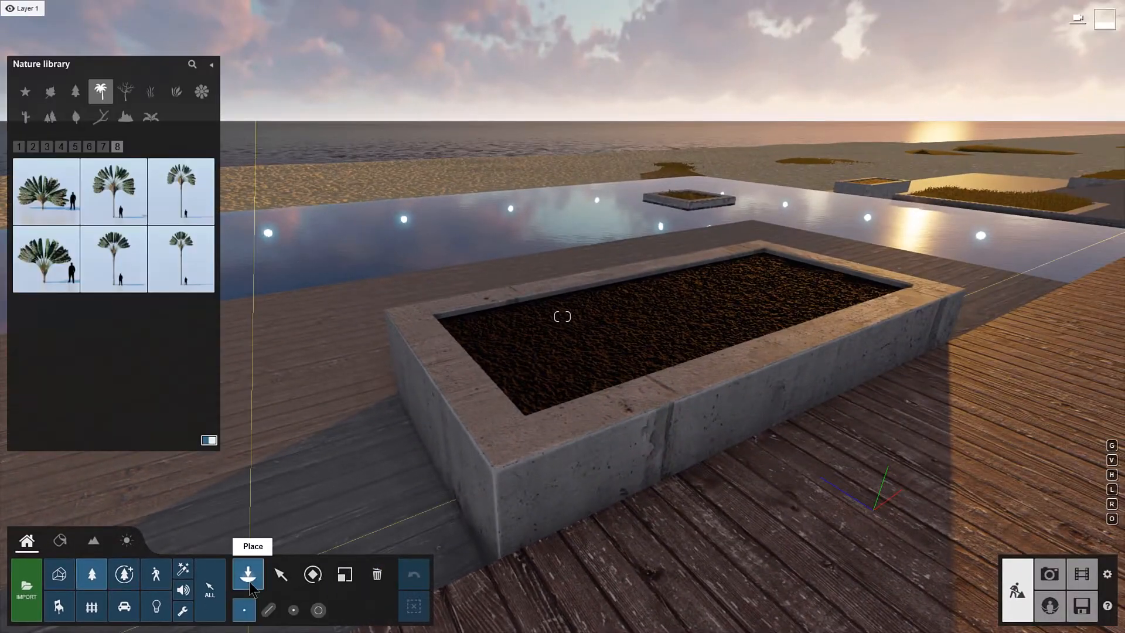
{"action": "left_click", "coordinate": [184, 571]}
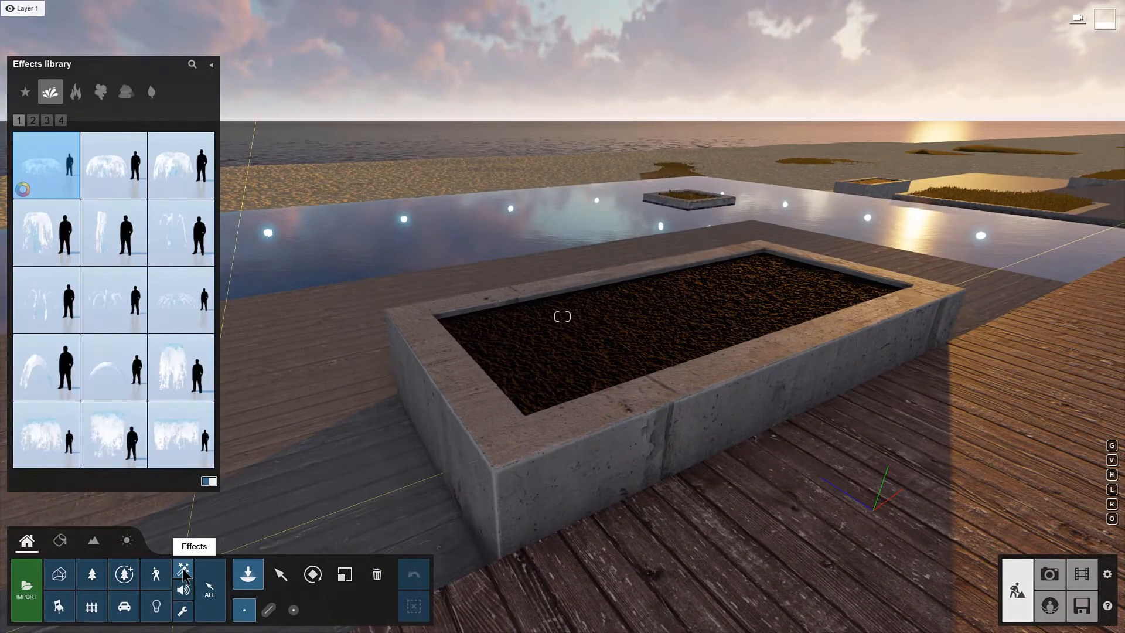
{"action": "left_click", "coordinate": [76, 92]}
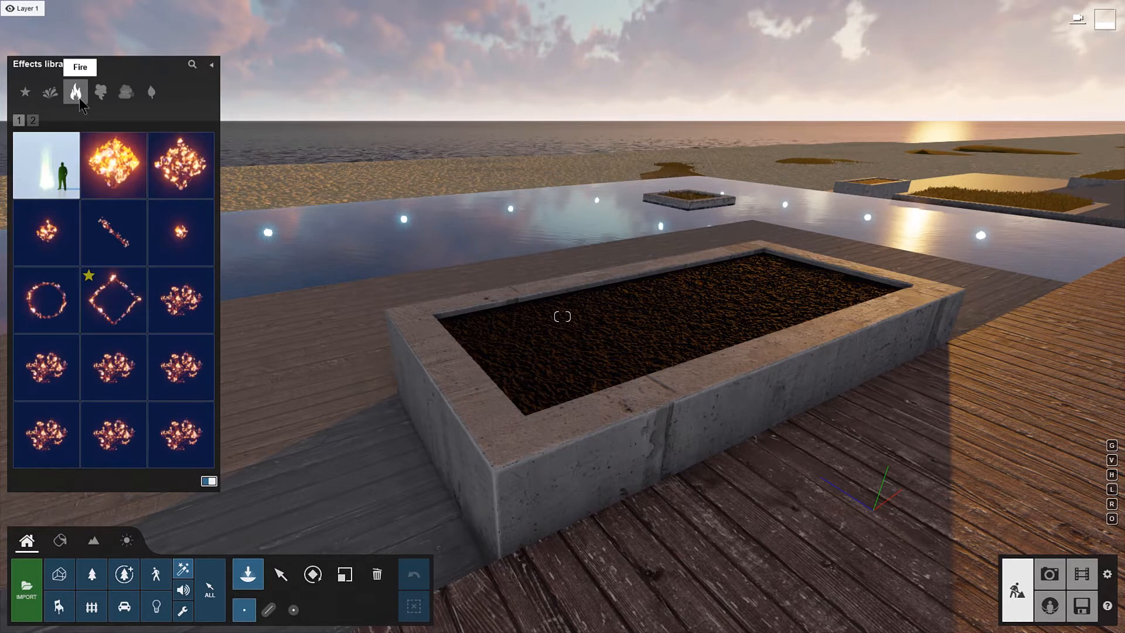
{"action": "mouse_move", "coordinate": [128, 151]}
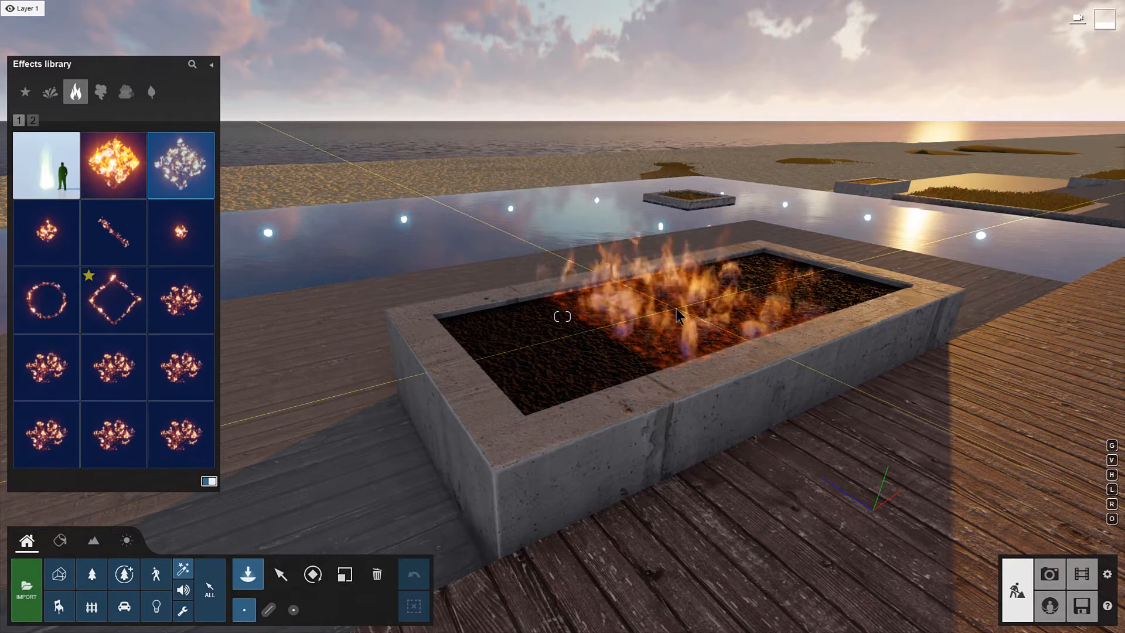
{"action": "left_click", "coordinate": [677, 316]}
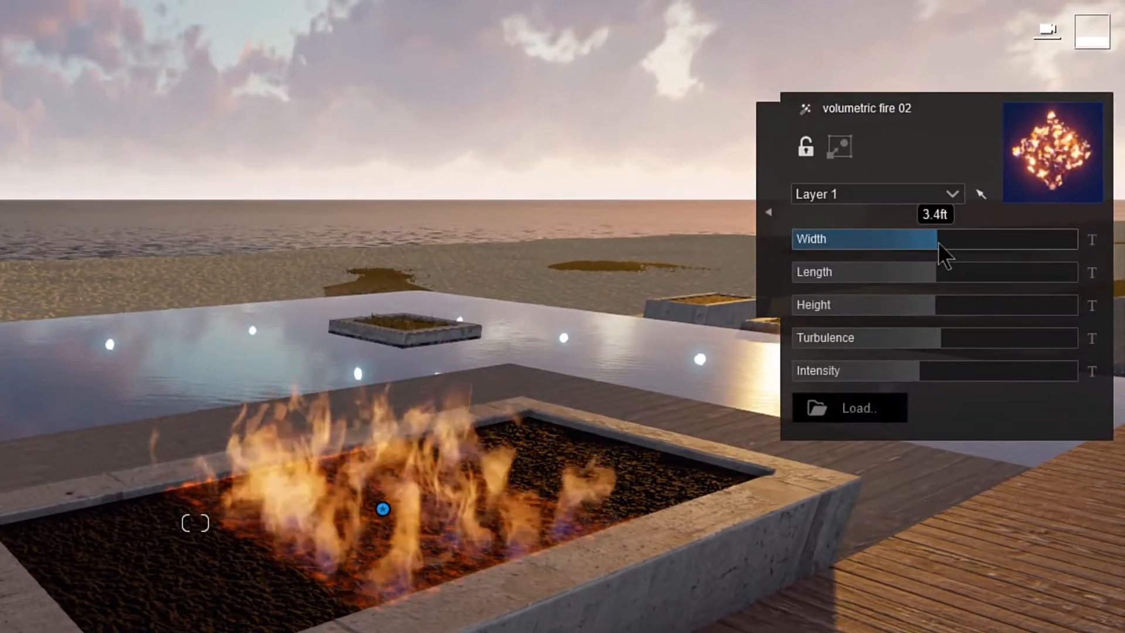
{"action": "left_click_drag", "start_coordinate": [940, 242], "coordinate": [939, 279]}
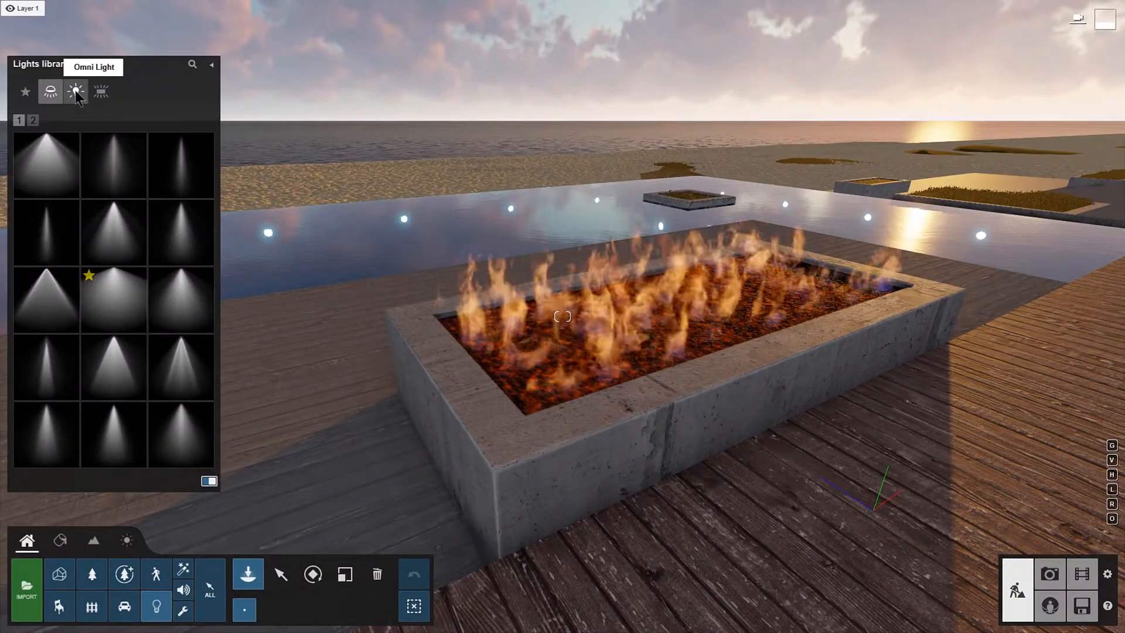
Step: Place a white omni light above the fire pit, raising it over the flames while placing it
{"action": "left_click", "coordinate": [75, 91]}
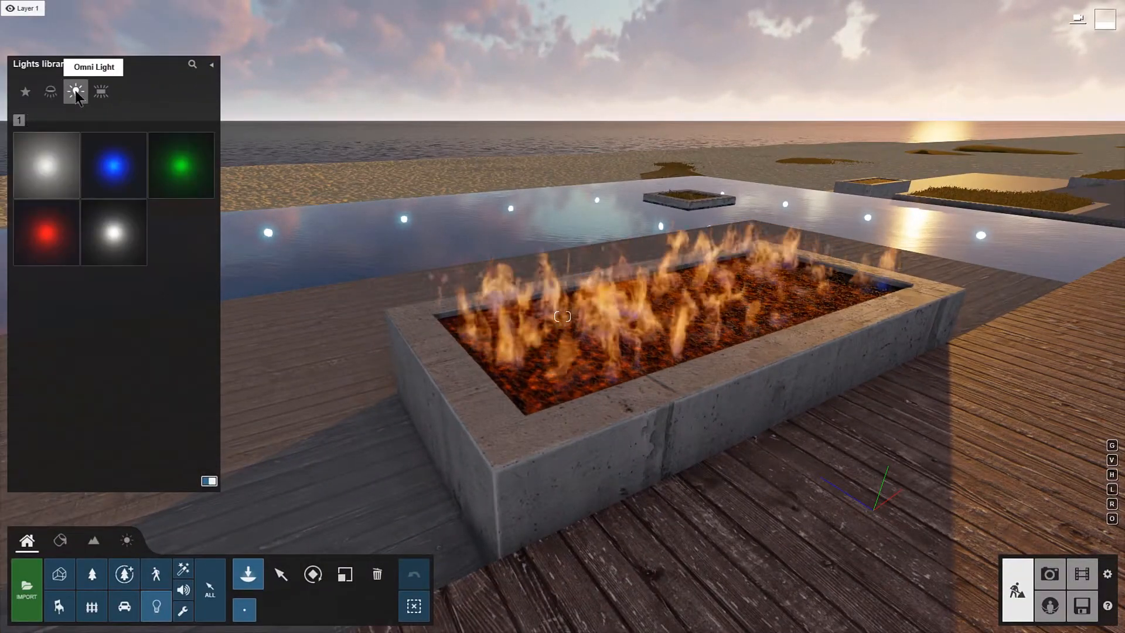
{"action": "left_click", "coordinate": [101, 91]}
{"action": "left_click", "coordinate": [75, 91]}
{"action": "left_click", "coordinate": [113, 232]}
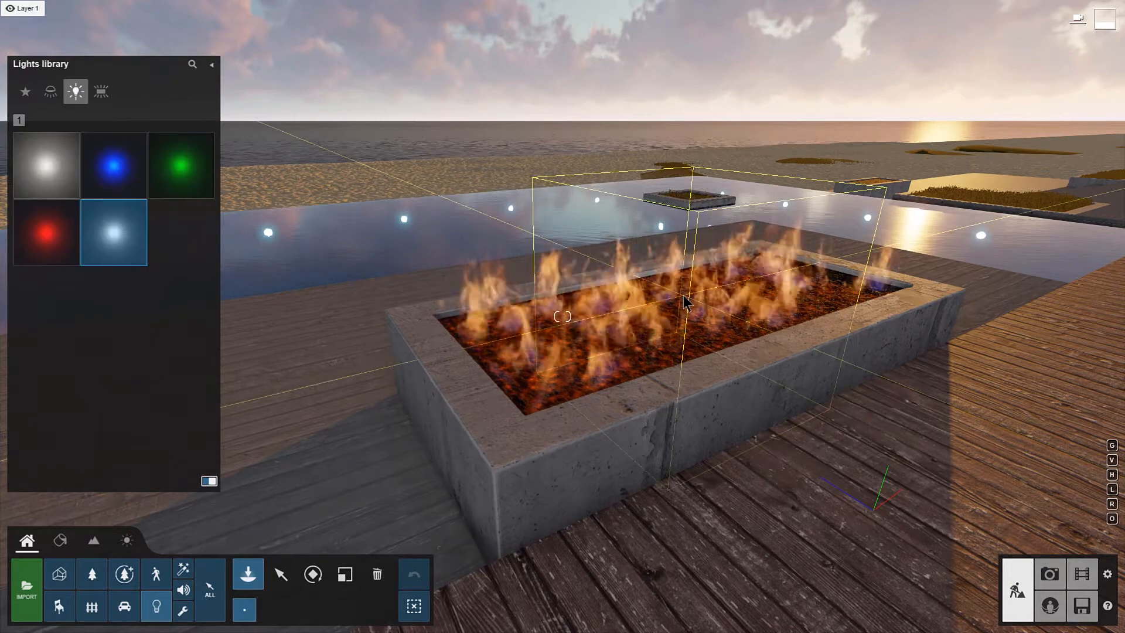
{"action": "key", "text": "h"}
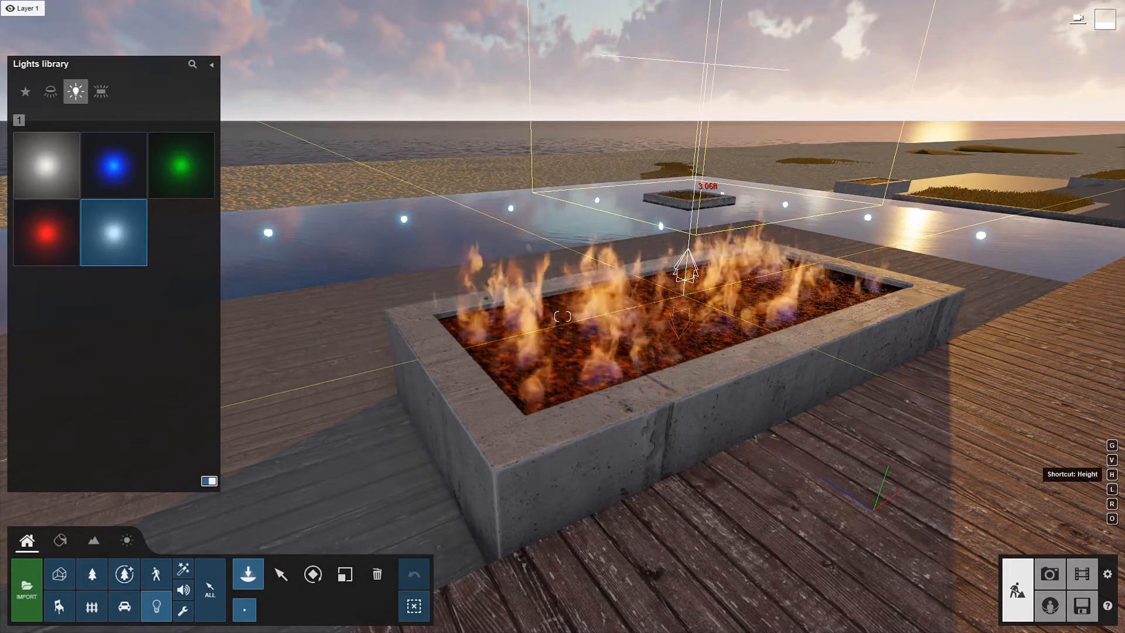
{"action": "left_click", "coordinate": [682, 295]}
Step: Give the omni light a saturated yellow-orange colour and increase its brightness
{"action": "left_click", "coordinate": [969, 155]}
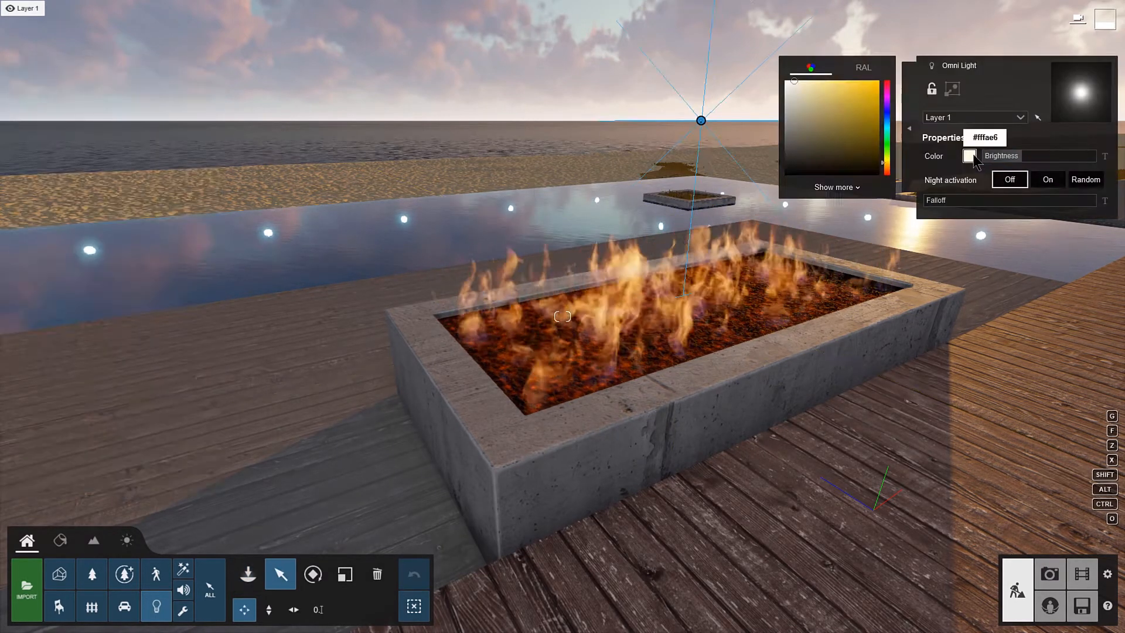
{"action": "left_click", "coordinate": [887, 166]}
{"action": "left_click", "coordinate": [878, 104]}
{"action": "left_click_drag", "start_coordinate": [1018, 158], "coordinate": [1058, 159]}
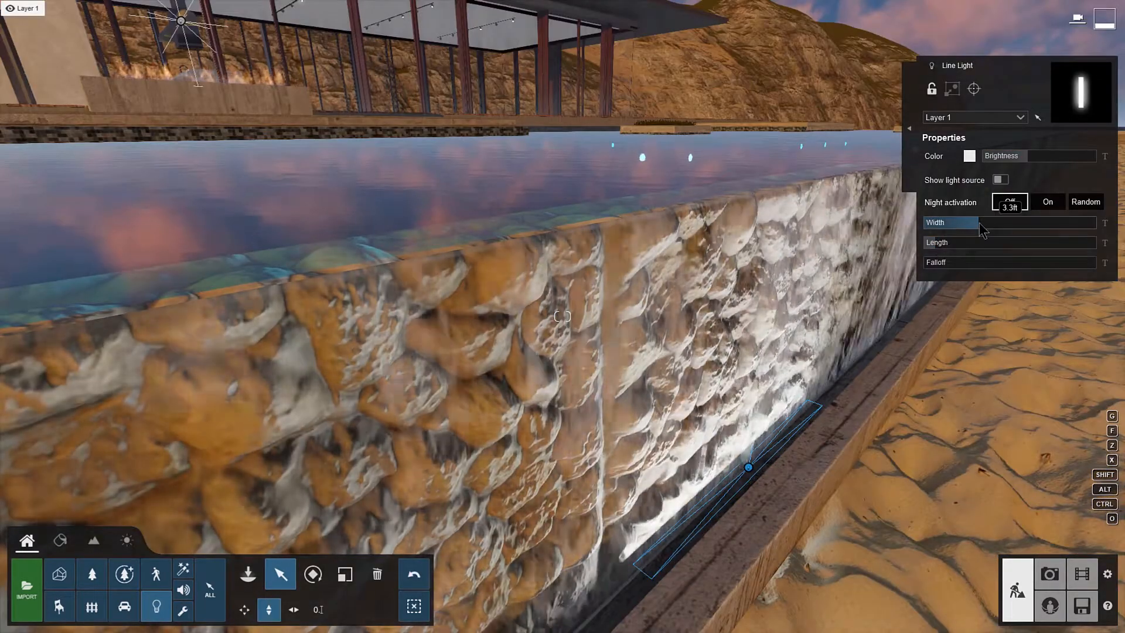
Step: Increase the width of the line light at the foot of the pool's waterfall wall
{"action": "left_click_drag", "start_coordinate": [983, 229], "coordinate": [1093, 227]}
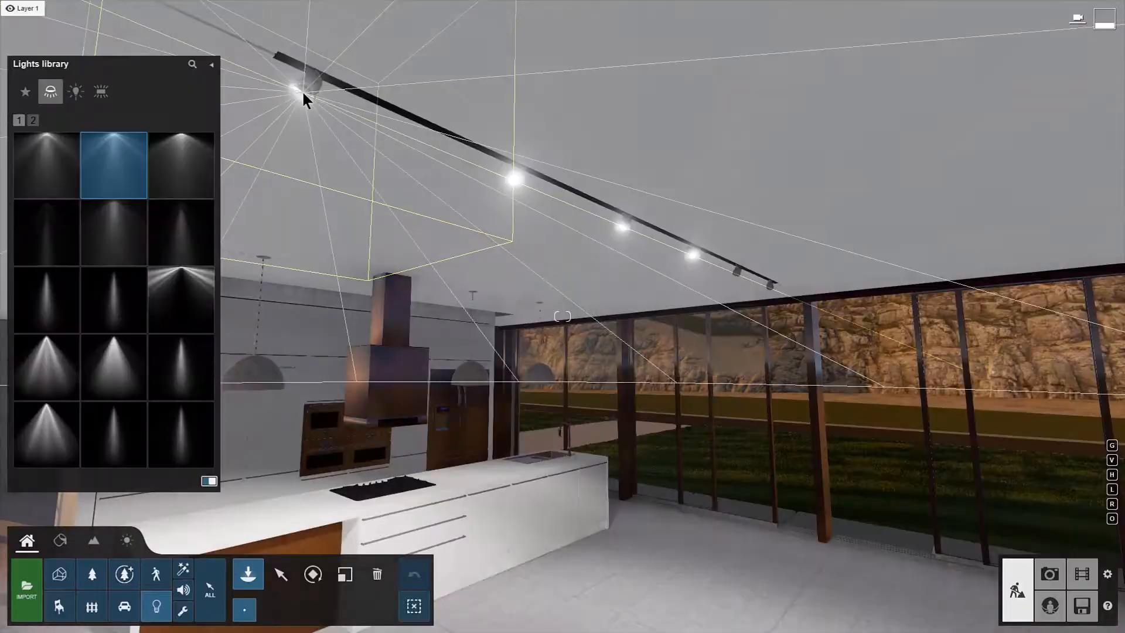
Step: Place six Lamp02 spotlights on the fixtures along the kitchen's ceiling track
{"action": "left_click", "coordinate": [303, 92]}
{"action": "left_click", "coordinate": [516, 179]}
{"action": "left_click", "coordinate": [628, 228]}
{"action": "left_click", "coordinate": [693, 253]}
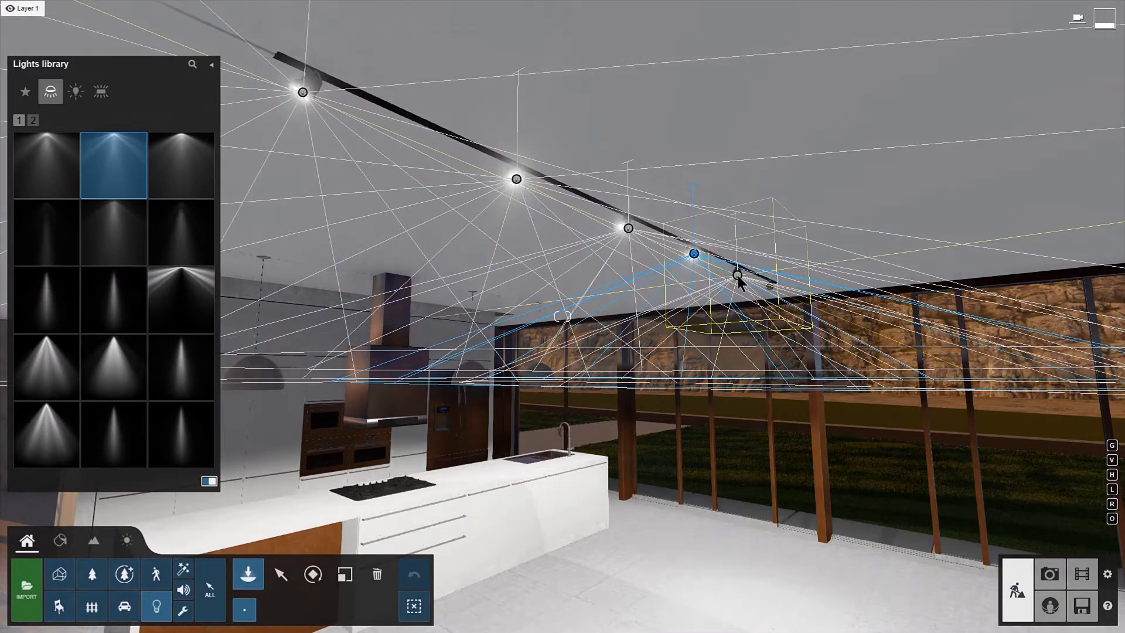
{"action": "left_click", "coordinate": [737, 275]}
{"action": "left_click", "coordinate": [768, 285]}
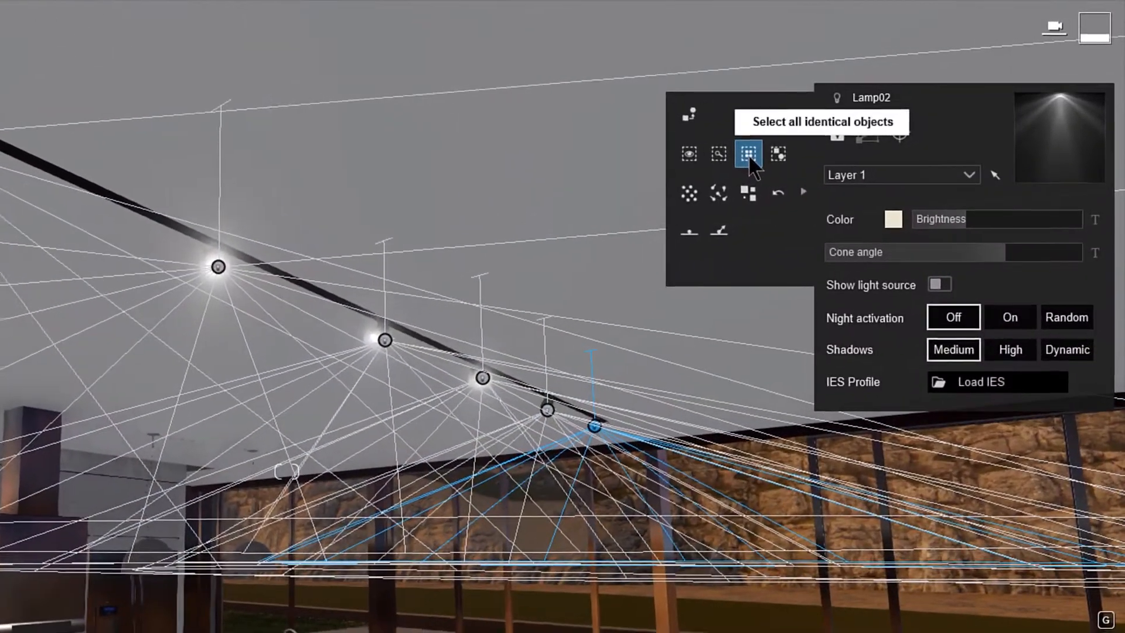
Step: Select all the spotlights in the same category and narrow their cone angle
{"action": "left_click", "coordinate": [834, 121]}
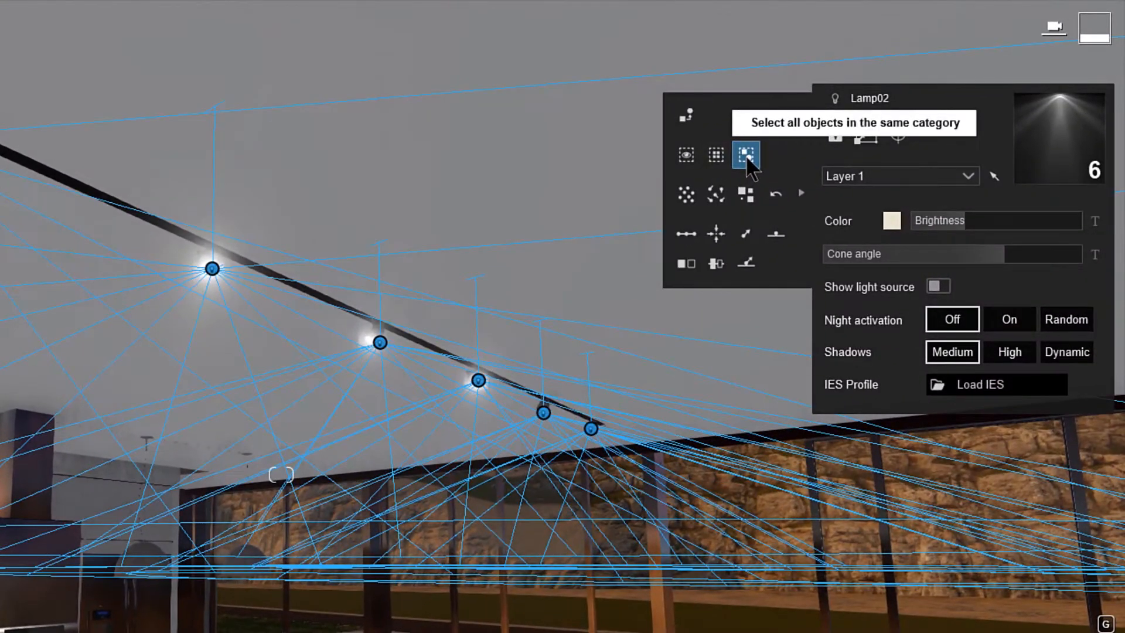
{"action": "left_click_drag", "start_coordinate": [954, 264], "coordinate": [909, 284]}
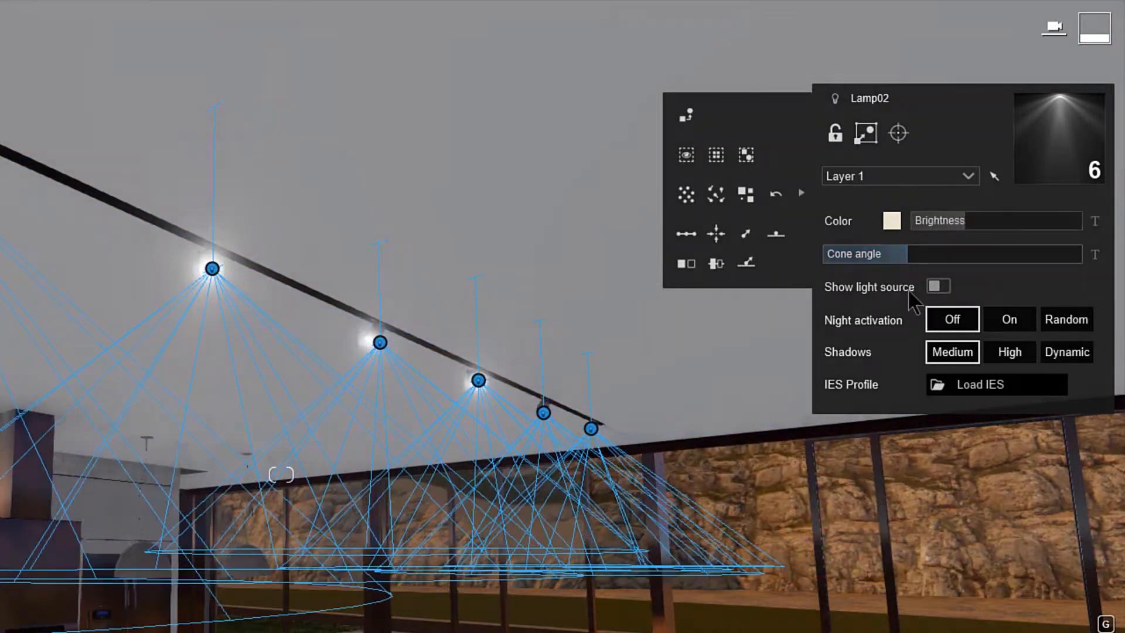
{"action": "left_click_drag", "start_coordinate": [969, 222], "coordinate": [960, 247]}
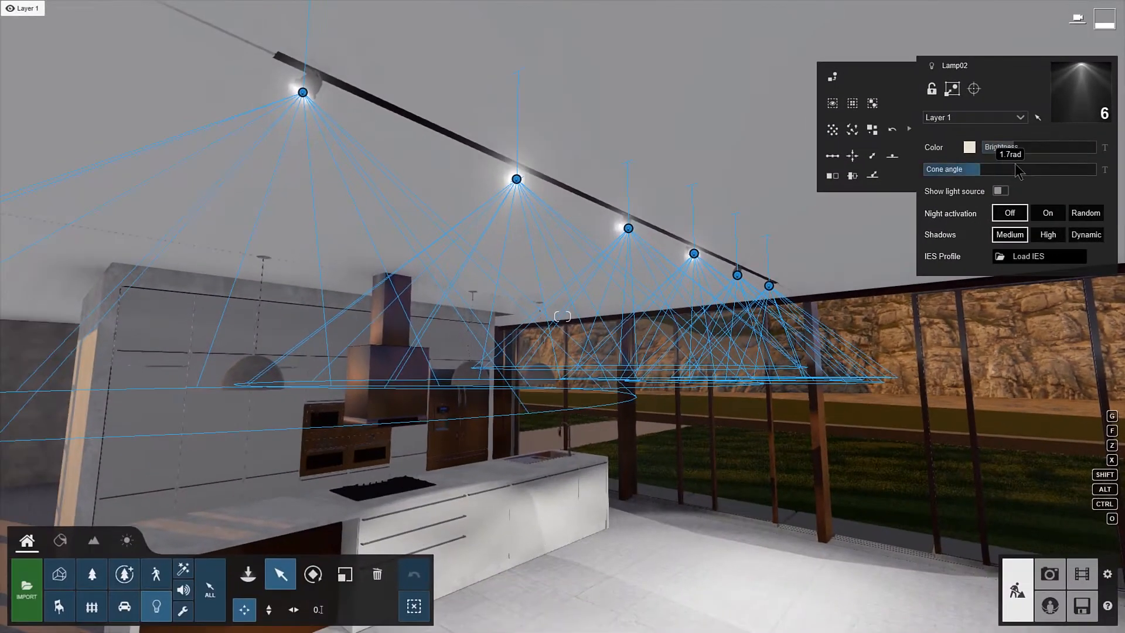
Step: Give the six spotlights a warm amber colour and load the IES profile CDM-i_25W_40deg.ies
{"action": "left_click", "coordinate": [970, 149]}
{"action": "left_click_drag", "start_coordinate": [800, 175], "coordinate": [801, 164]}
{"action": "left_click", "coordinate": [753, 117]}
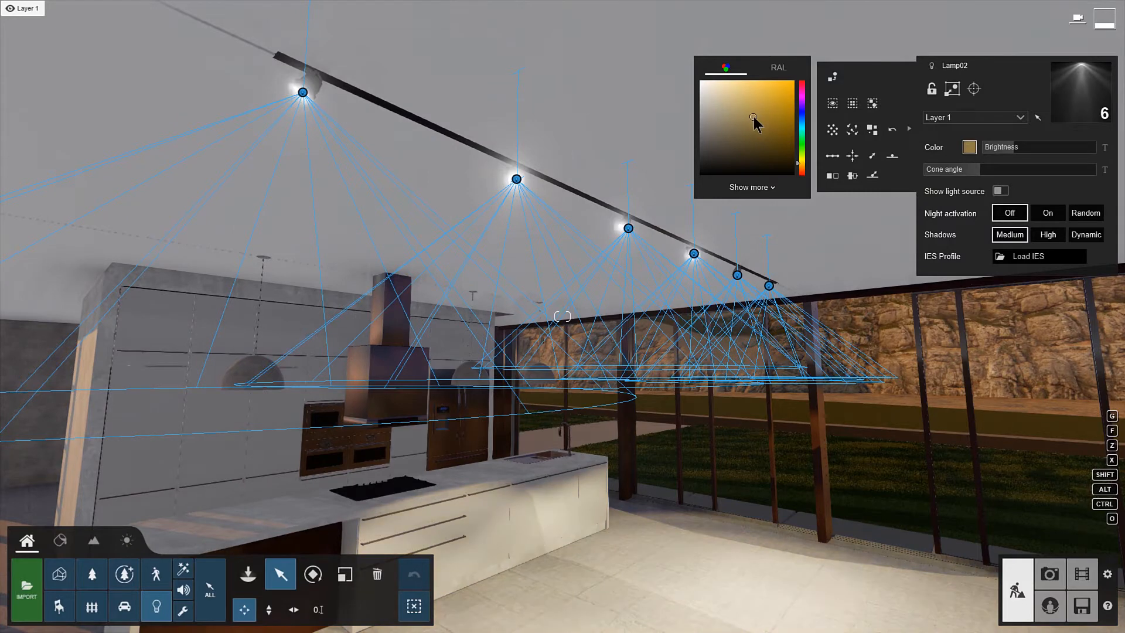
{"action": "left_click", "coordinate": [1040, 260]}
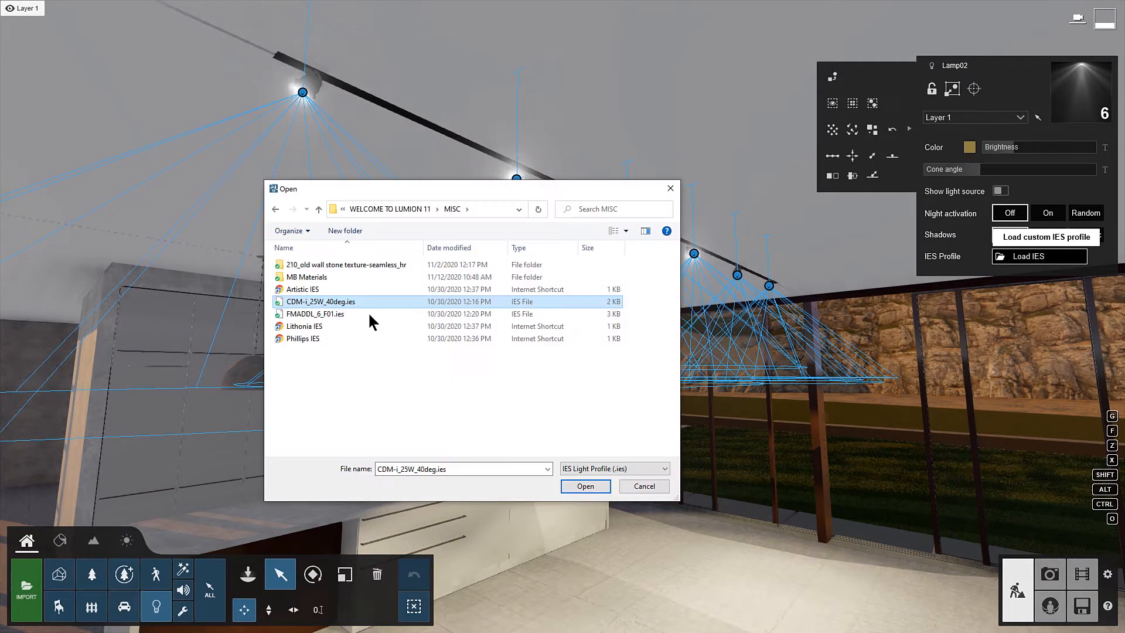
{"action": "left_click", "coordinate": [589, 488]}
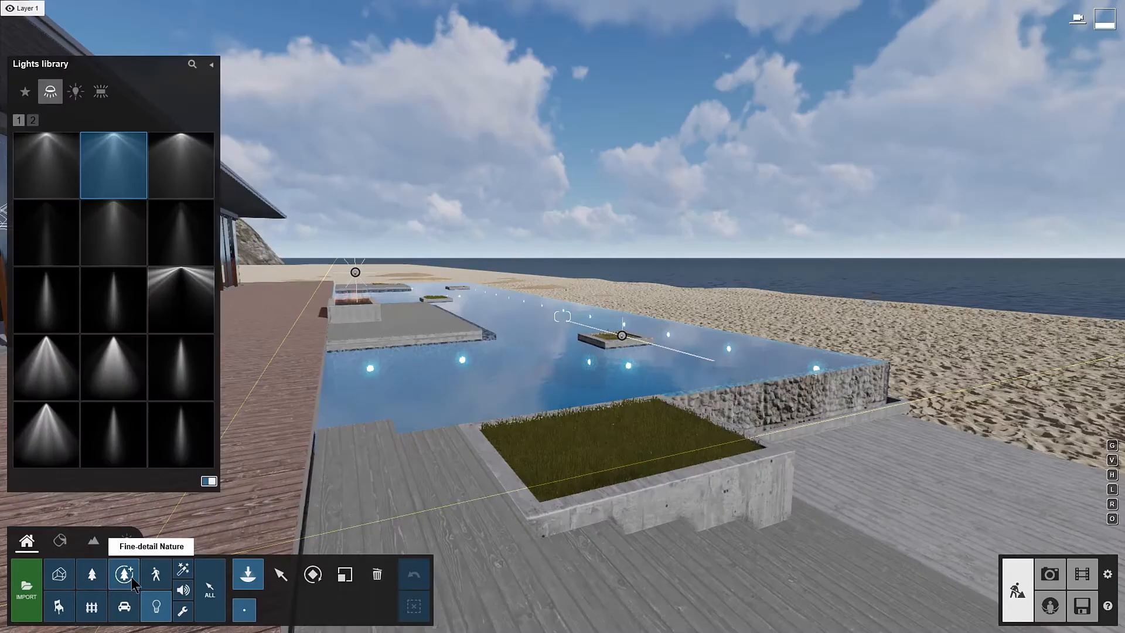
Step: Place the fine-detail tree bottle palm 001 in the grass planter beside the pool, adjusting its rotation and size
{"action": "left_click", "coordinate": [123, 574]}
{"action": "mouse_move", "coordinate": [194, 243]}
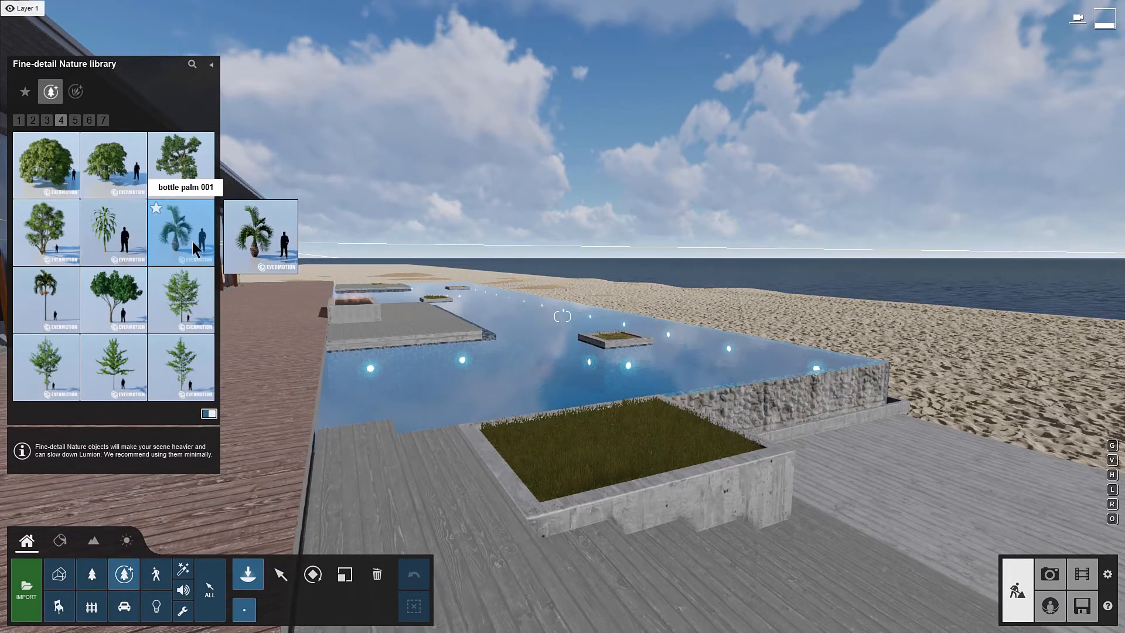
{"action": "left_click", "coordinate": [193, 242]}
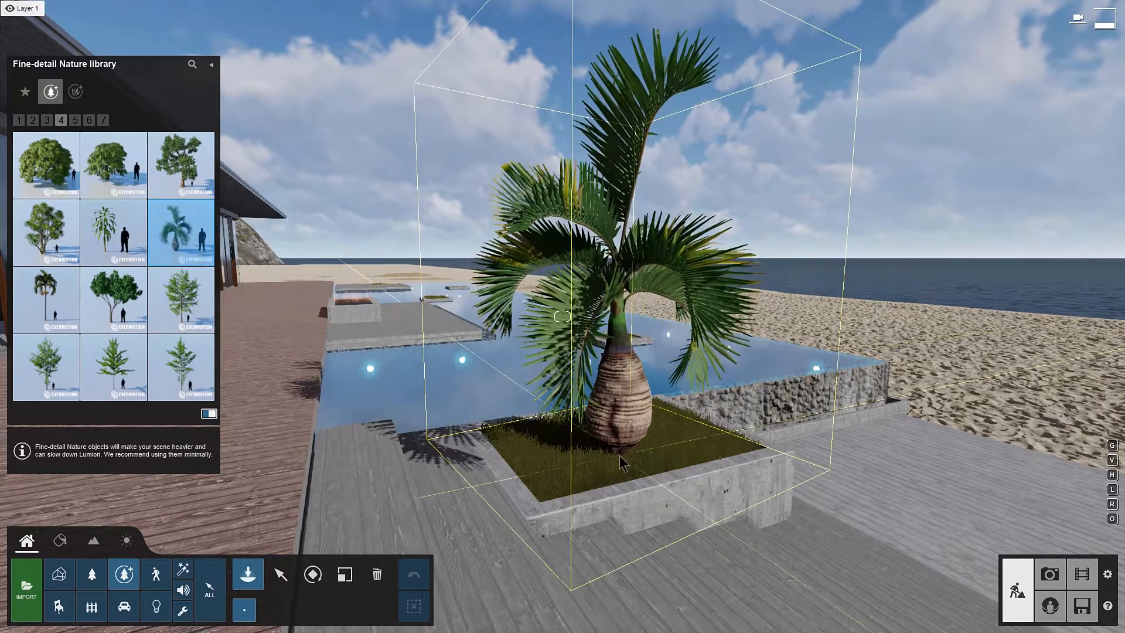
{"action": "key", "text": "r"}
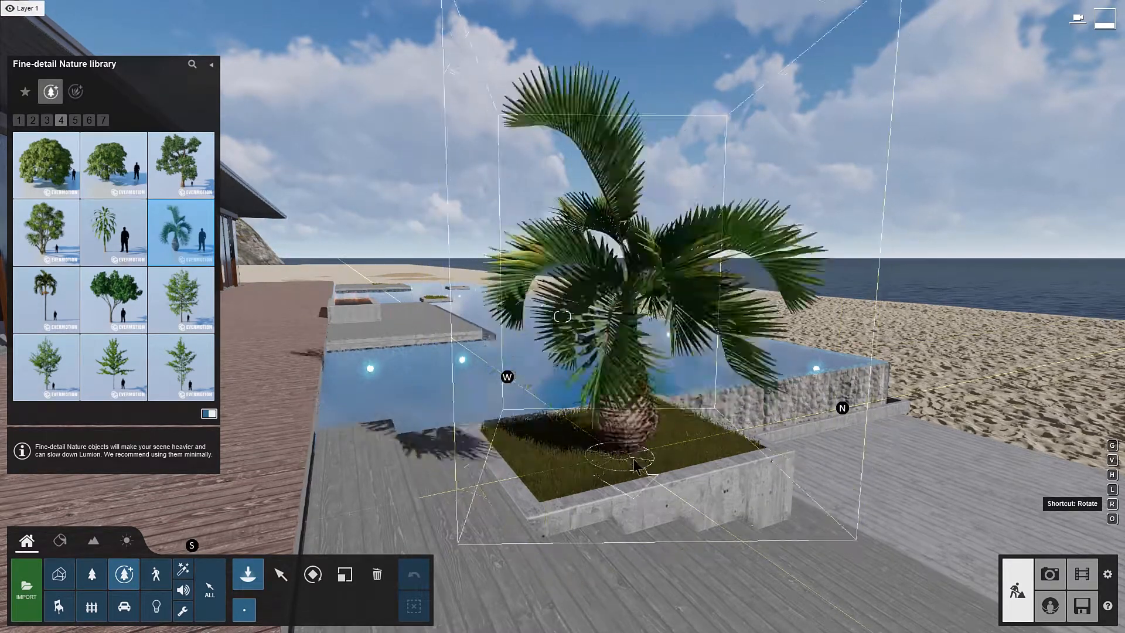
{"action": "key", "text": "l"}
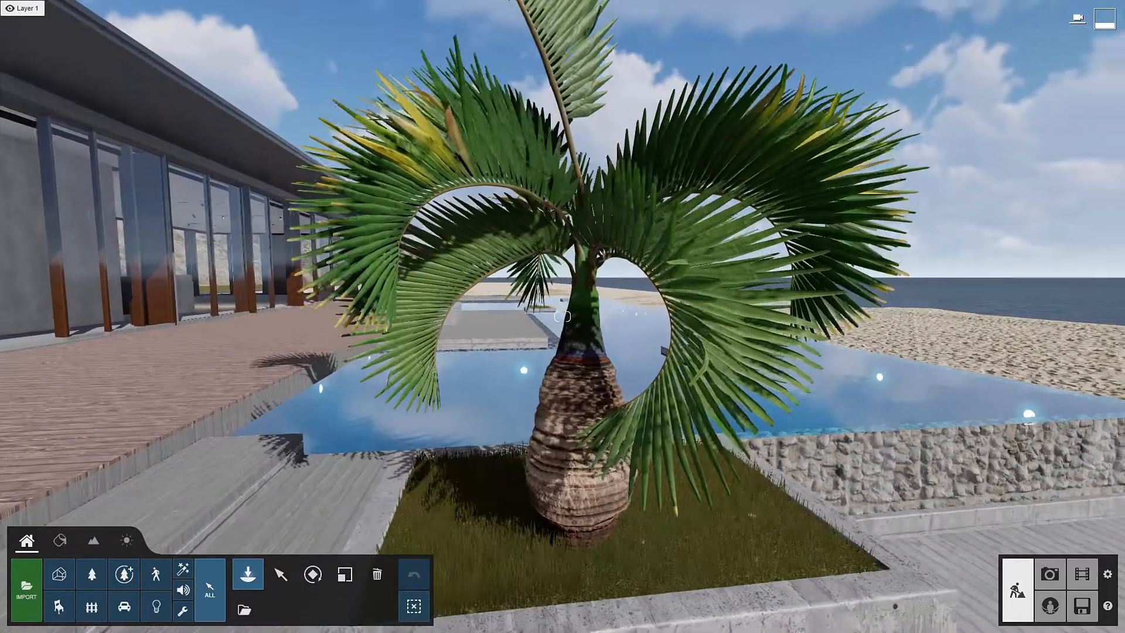
{"action": "key", "text": "a"}
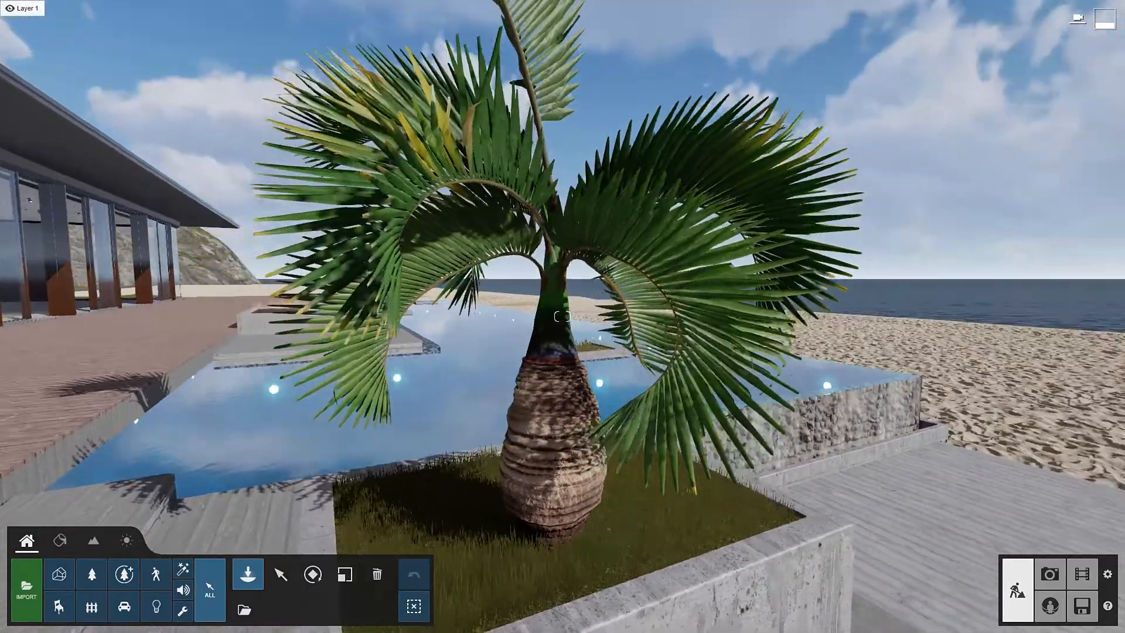
{"action": "key", "text": "a"}
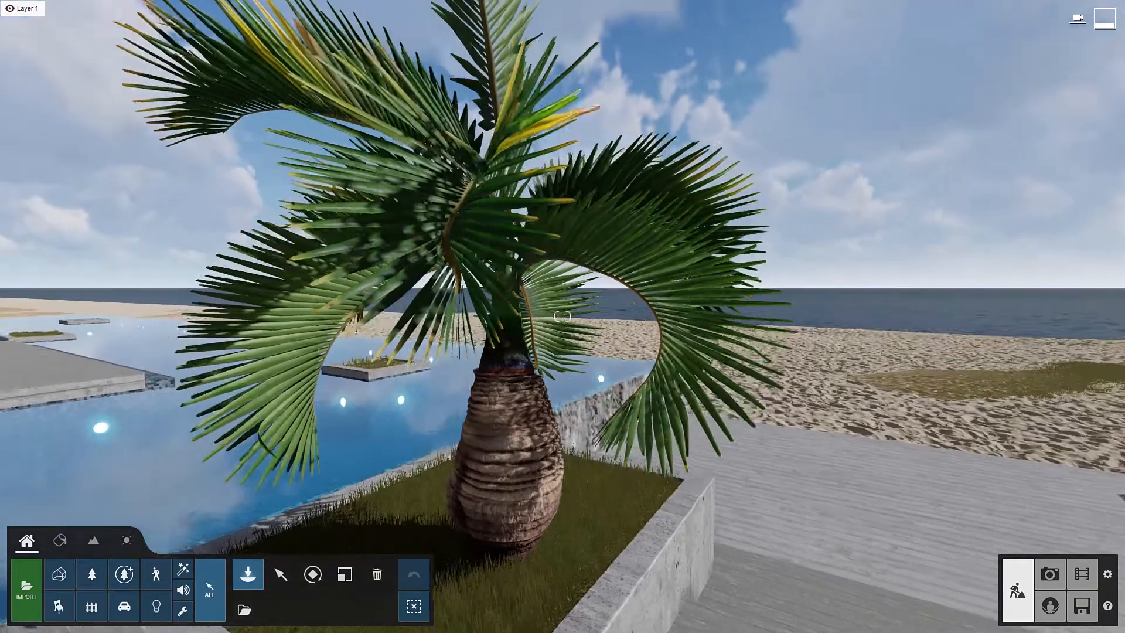
{"action": "key", "text": "a"}
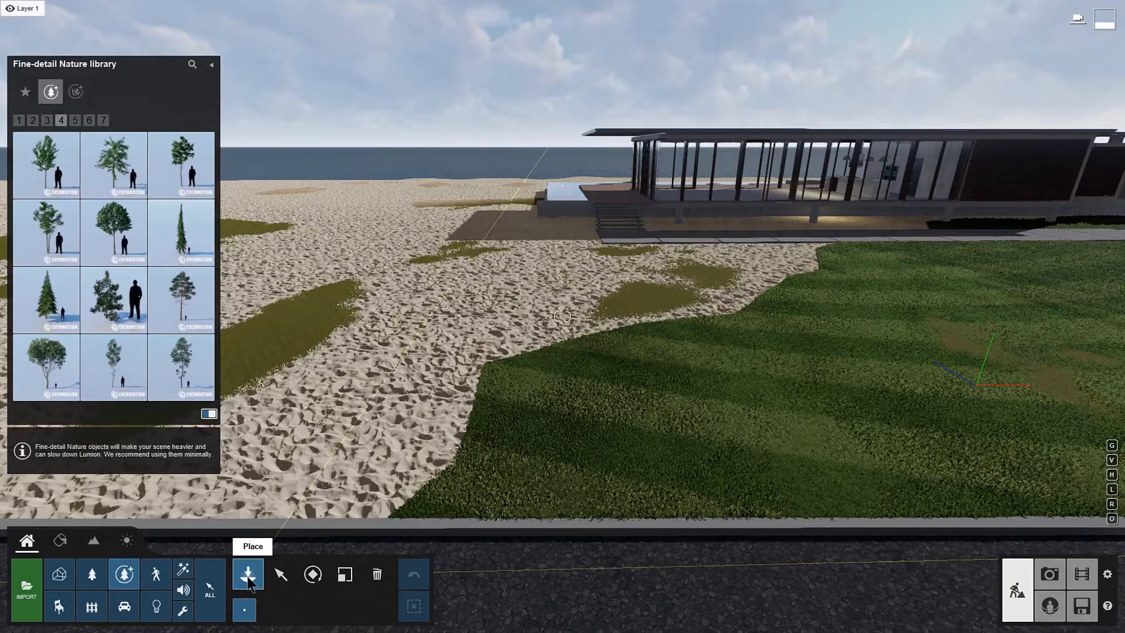
Step: Place a line of arching palm-leaved plants from page 4 of the plants along the lawn's curved sand edge up to the house
{"action": "left_click", "coordinate": [93, 574]}
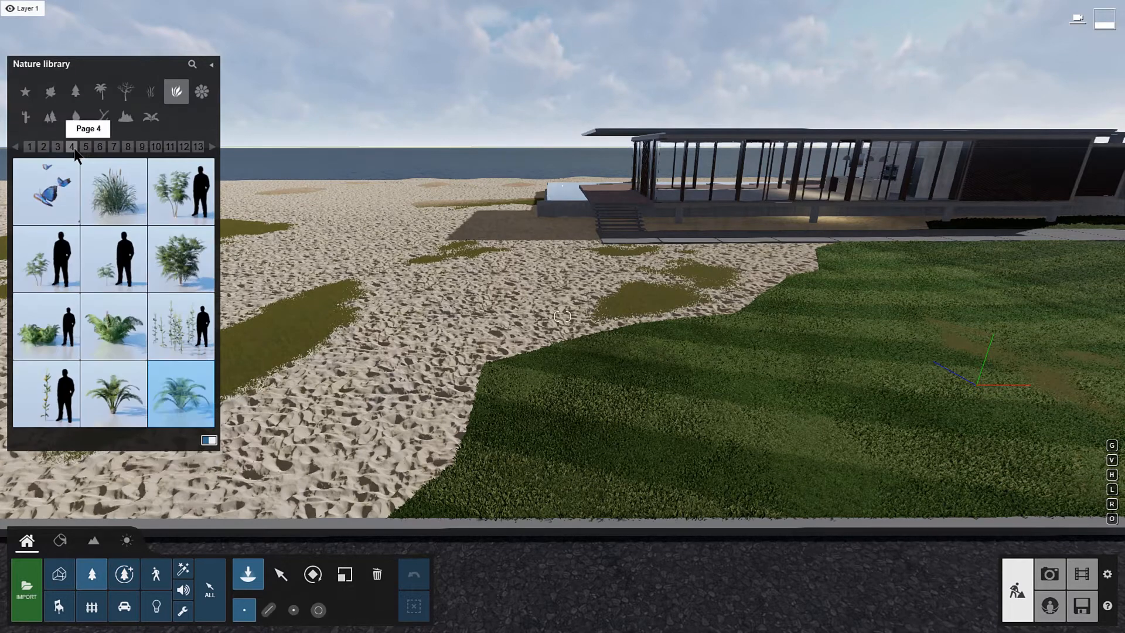
{"action": "left_click", "coordinate": [192, 410]}
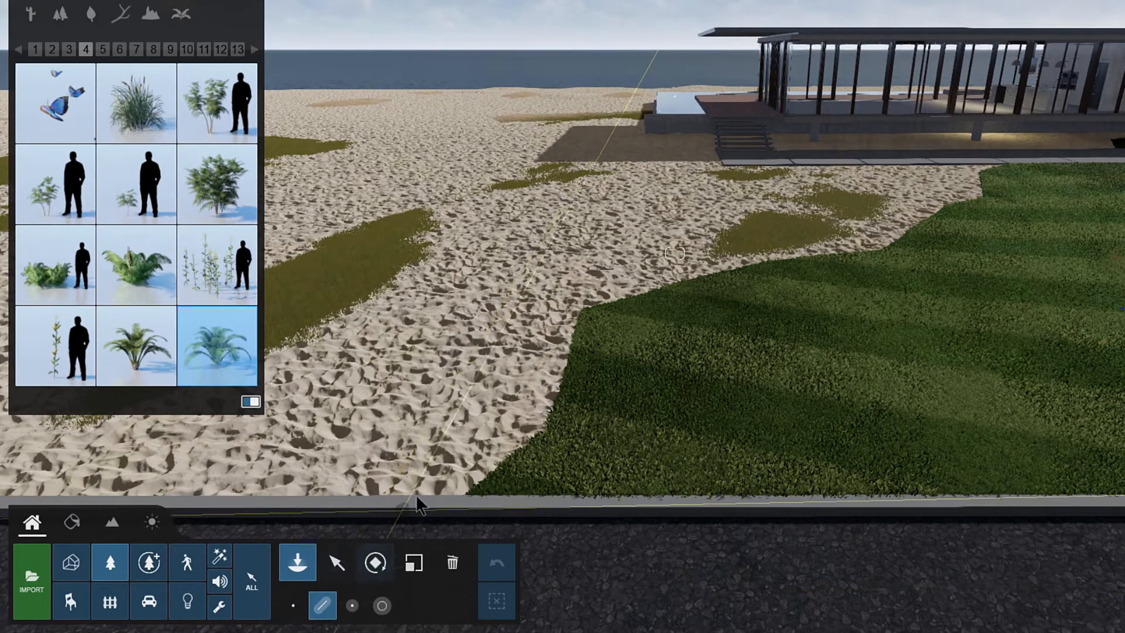
{"action": "left_click", "coordinate": [432, 470]}
{"action": "left_click", "coordinate": [526, 408]}
{"action": "left_click", "coordinate": [559, 301]}
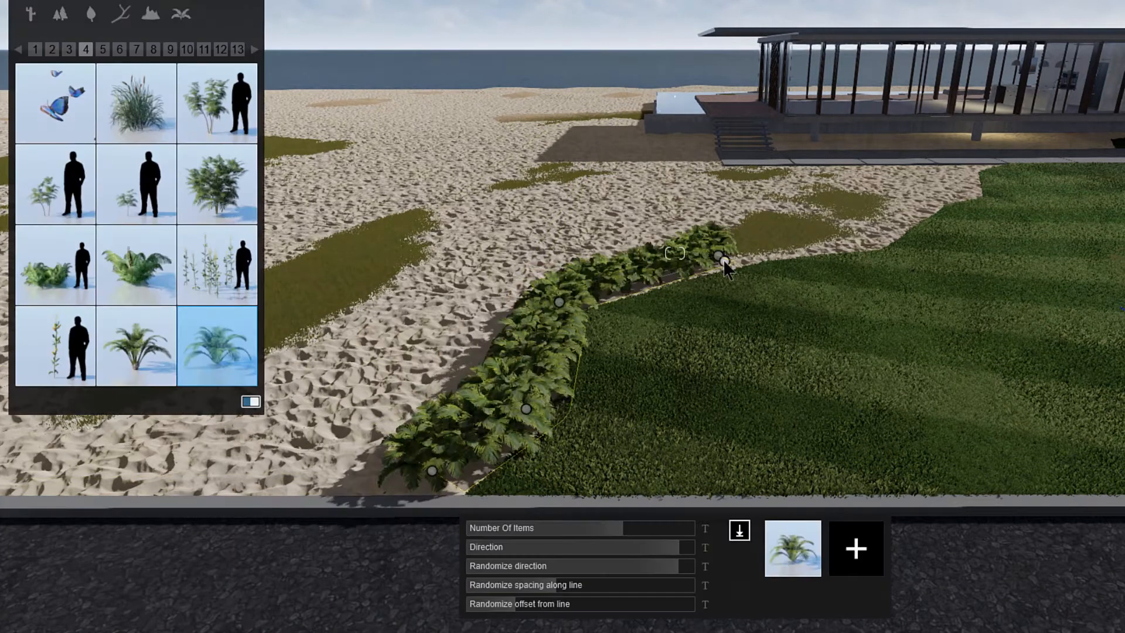
{"action": "left_click", "coordinate": [877, 232]}
{"action": "left_click", "coordinate": [943, 197]}
{"action": "left_click", "coordinate": [975, 196]}
{"action": "left_click", "coordinate": [976, 172]}
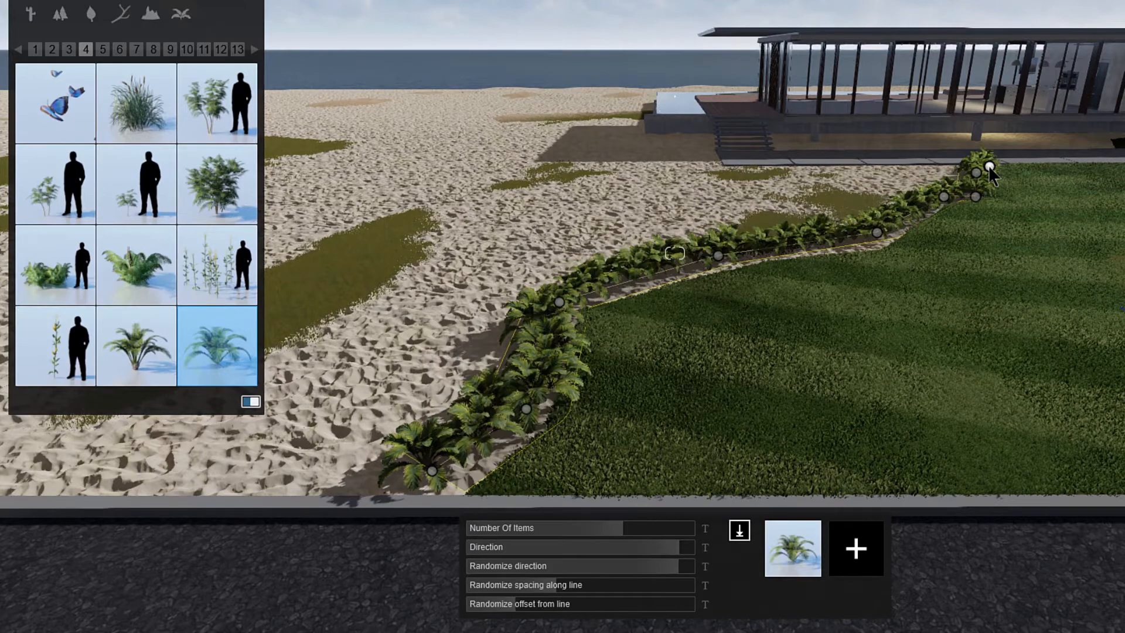
Step: Reduce the number of plants in the line, set Randomize direction to 0.8, and increase the random spacing and offset
{"action": "left_click_drag", "start_coordinate": [609, 526], "coordinate": [655, 576]}
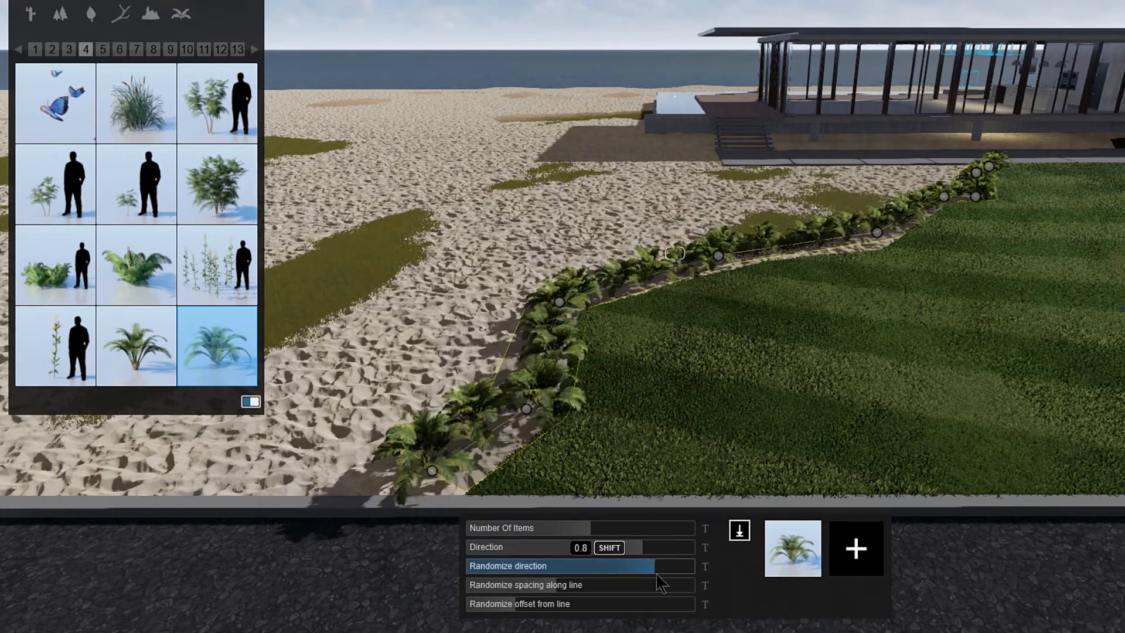
{"action": "left_click_drag", "start_coordinate": [562, 586], "coordinate": [668, 593]}
{"action": "left_click_drag", "start_coordinate": [522, 605], "coordinate": [556, 610]}
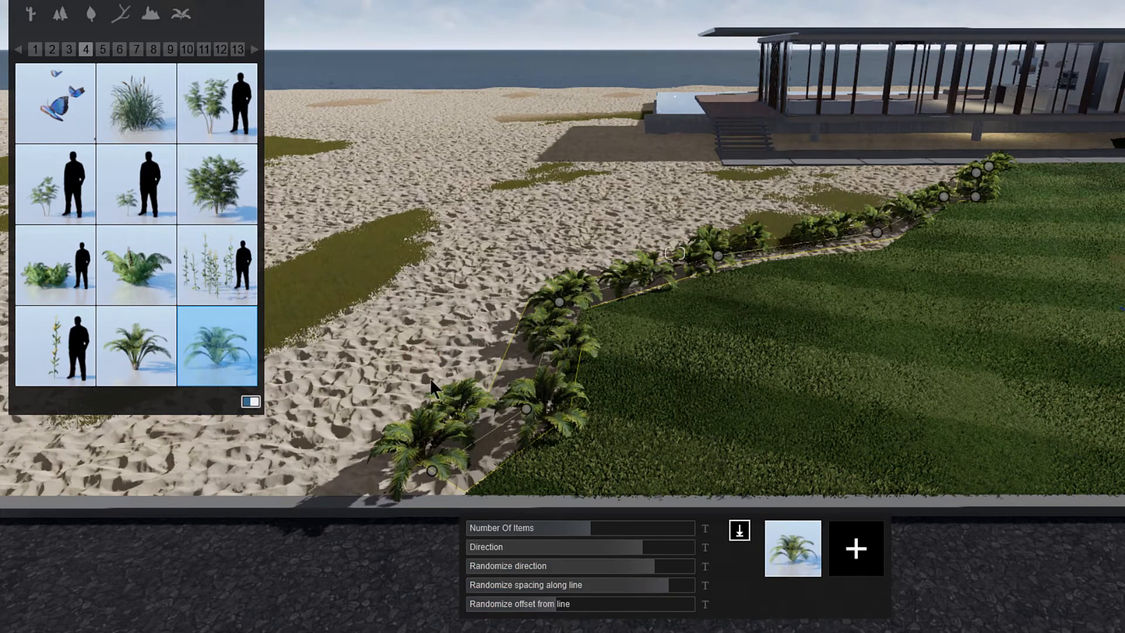
Step: Add Chinese Mahonia S 04 to the plant line as a second species
{"action": "mouse_move", "coordinate": [231, 153]}
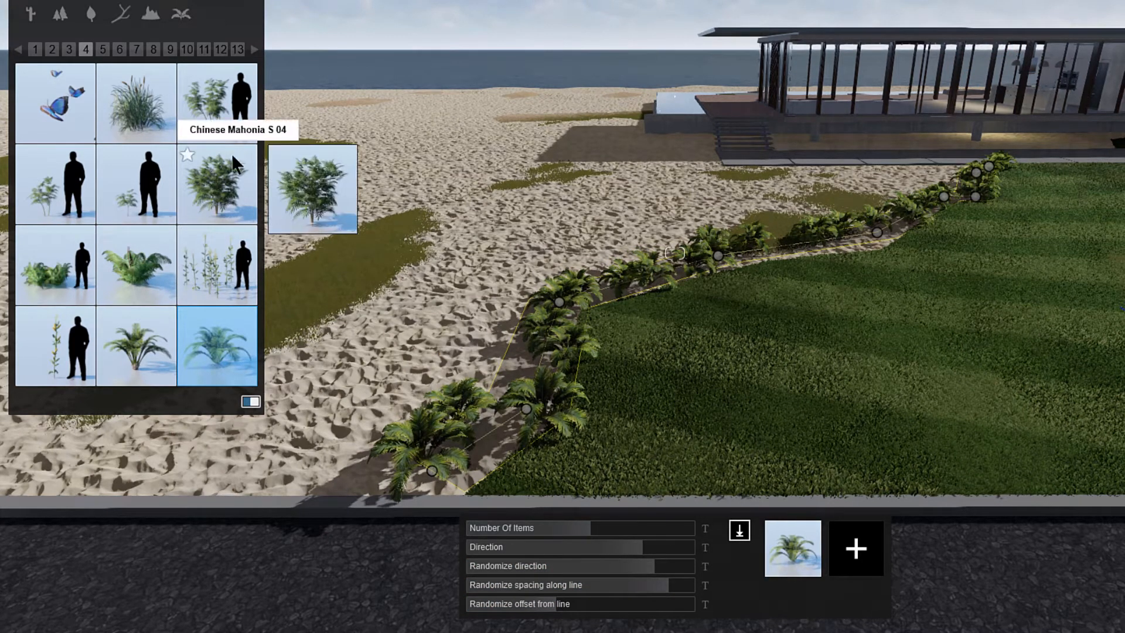
{"action": "left_click", "coordinate": [223, 172]}
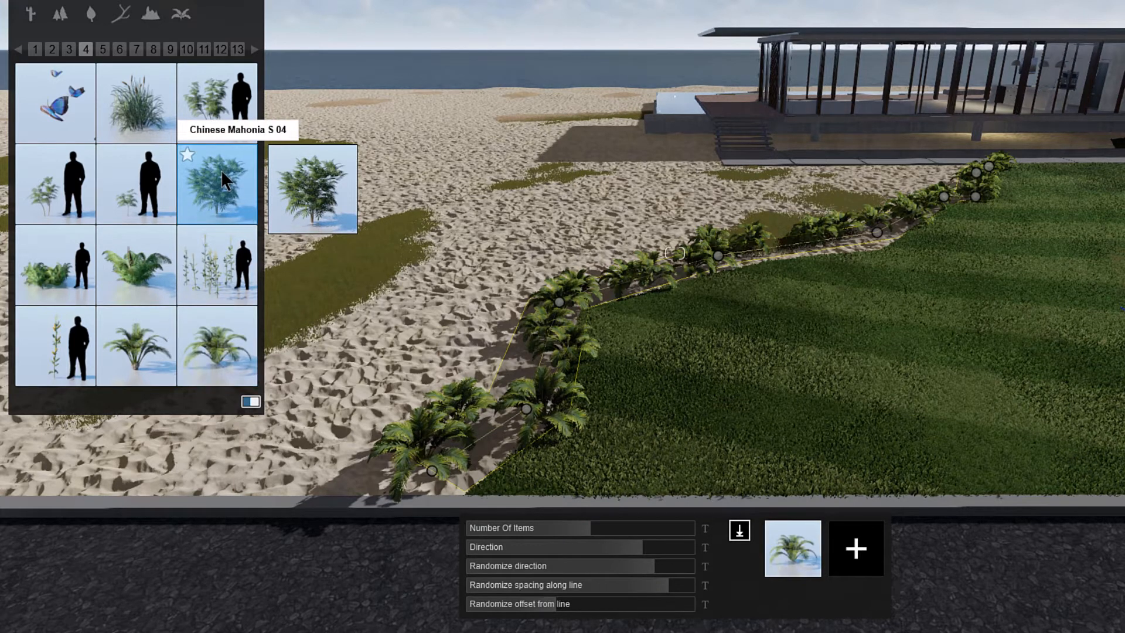
{"action": "left_click", "coordinate": [869, 555]}
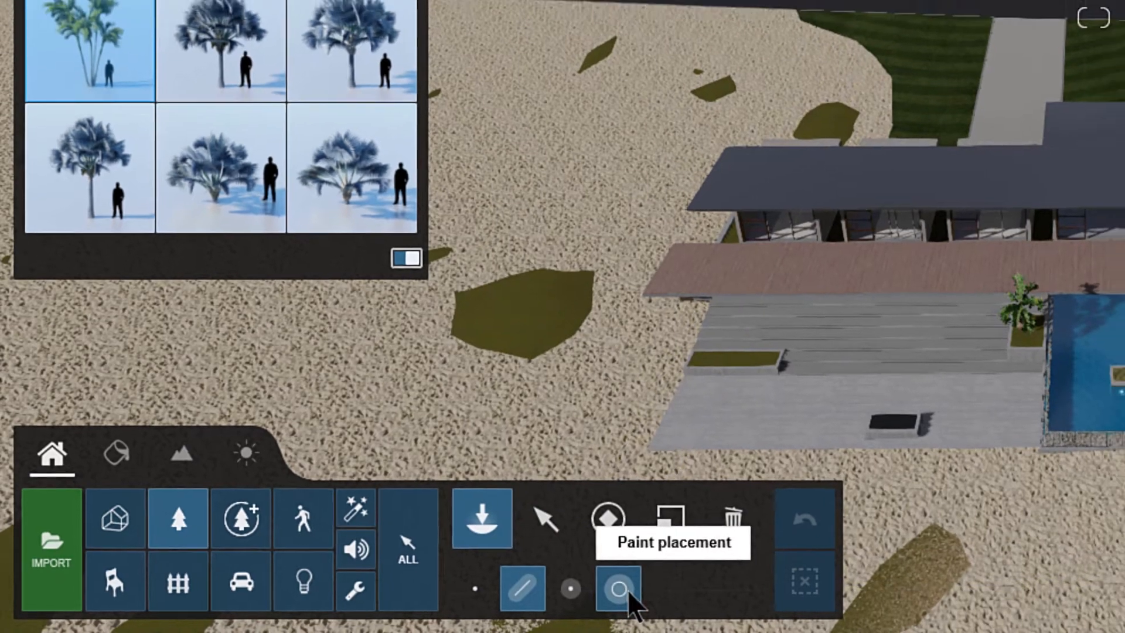
Step: Paint a band of palms over the grass strip beyond the road with Paint placement and erase some of them with the brush
{"action": "left_click", "coordinate": [619, 589]}
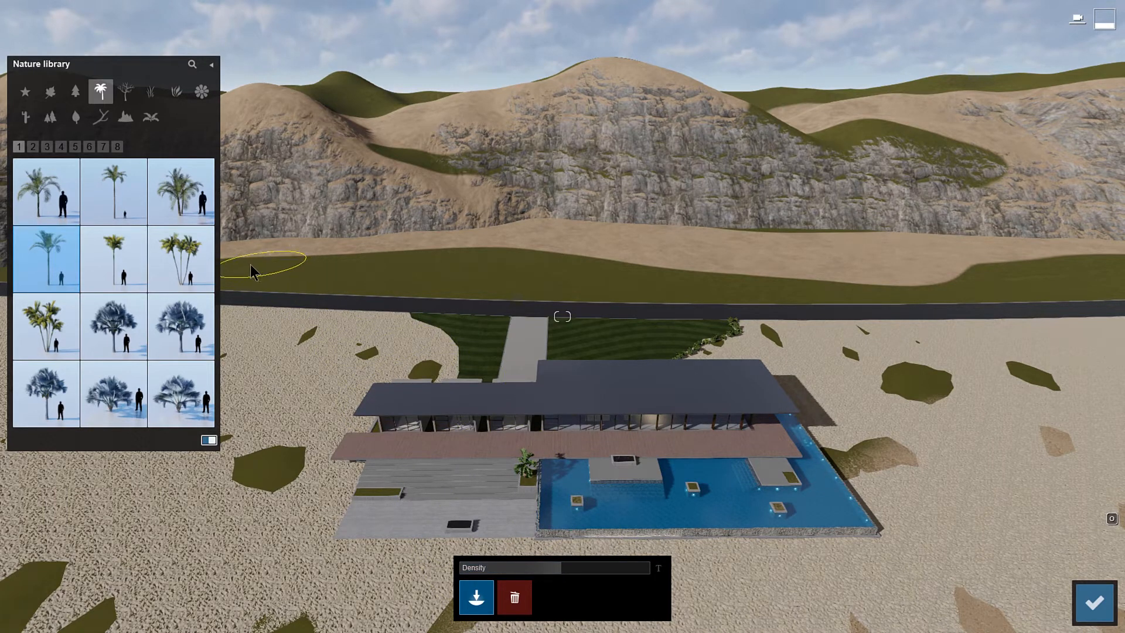
{"action": "left_click_drag", "start_coordinate": [332, 272], "coordinate": [458, 273]}
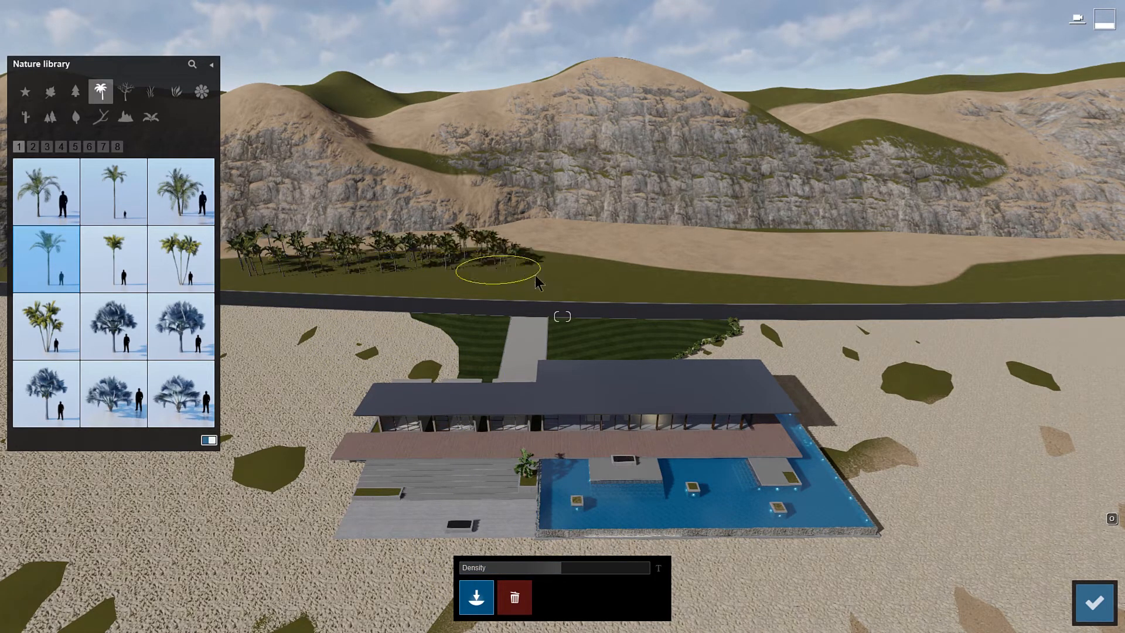
{"action": "left_click_drag", "start_coordinate": [537, 282], "coordinate": [1102, 265]}
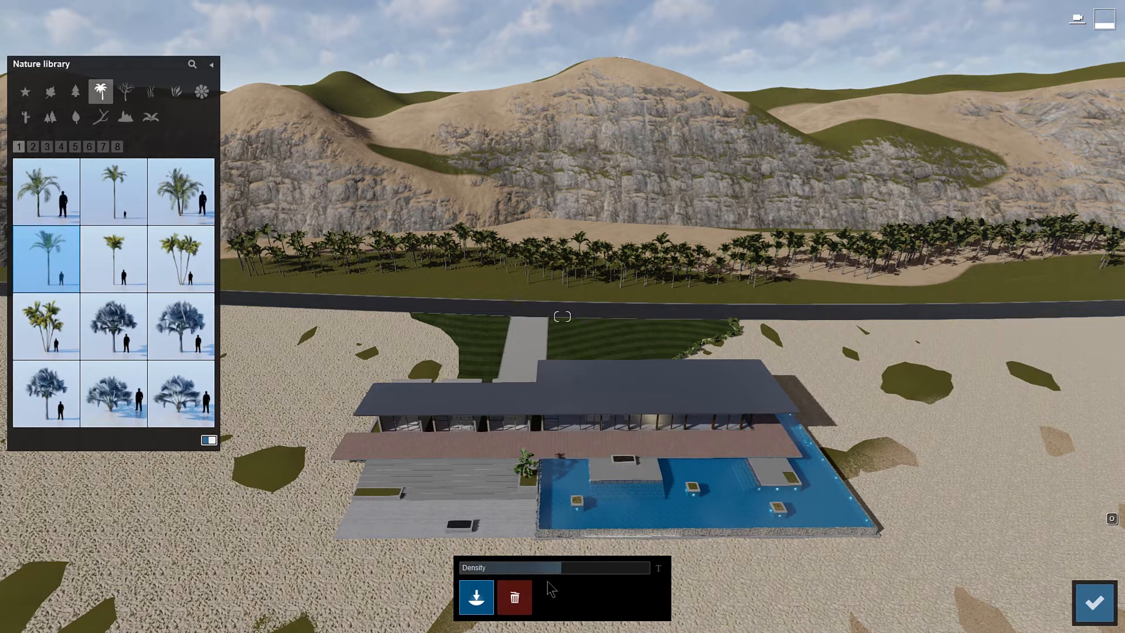
{"action": "left_click", "coordinate": [514, 605]}
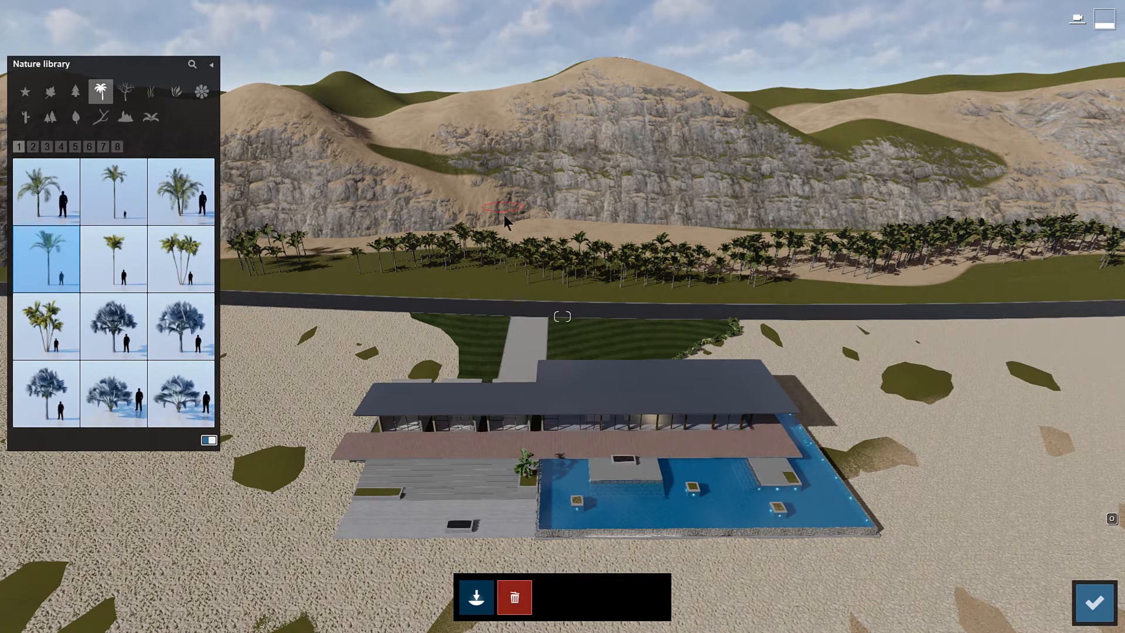
{"action": "left_click_drag", "start_coordinate": [605, 336], "coordinate": [889, 244]}
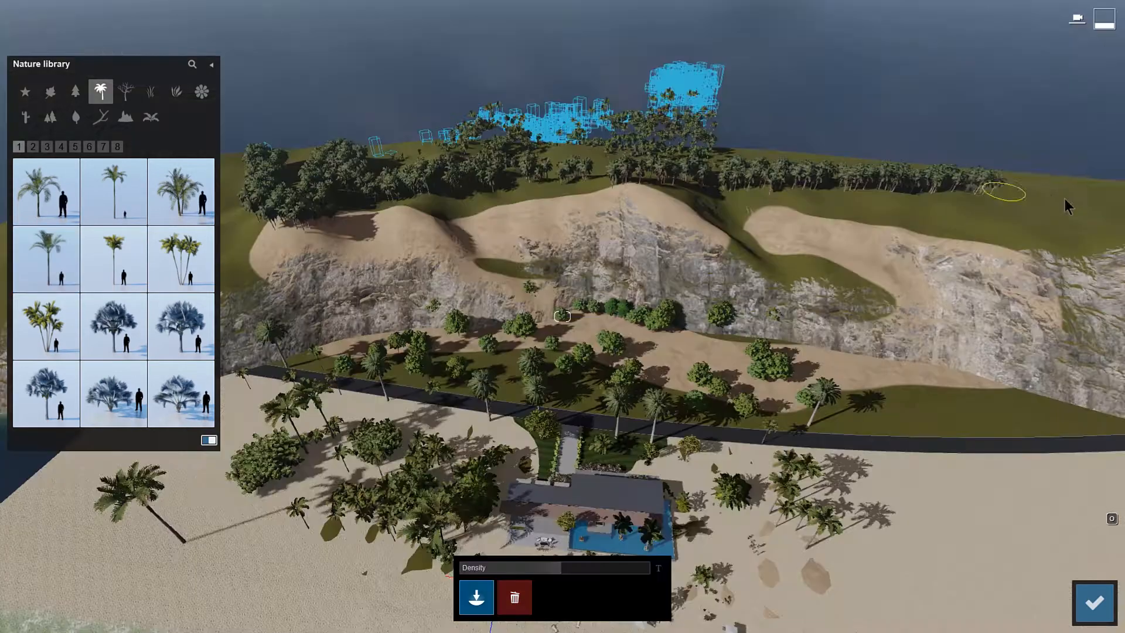
Step: Paint a dense belt of trees along the hilltop behind the cliffs, finish painting and open the settings
{"action": "mouse_move", "coordinate": [1065, 197]}
{"action": "left_mouse_down"}
{"action": "mouse_move", "coordinate": [912, 216]}
{"action": "mouse_move", "coordinate": [747, 206]}
{"action": "left_mouse_up"}
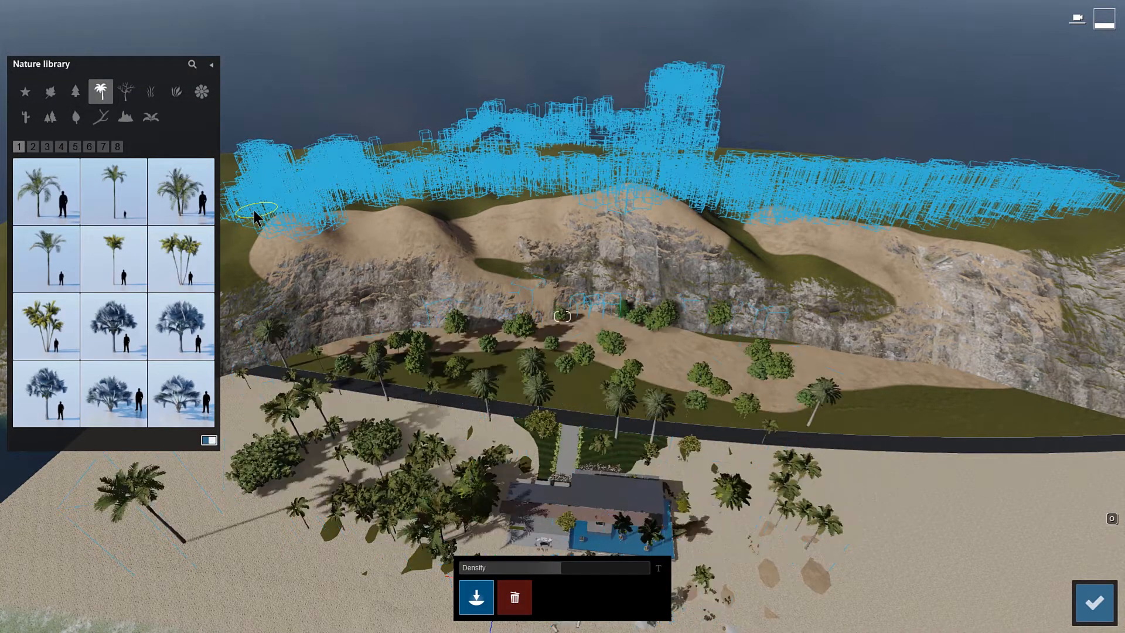
{"action": "left_click", "coordinate": [1101, 594]}
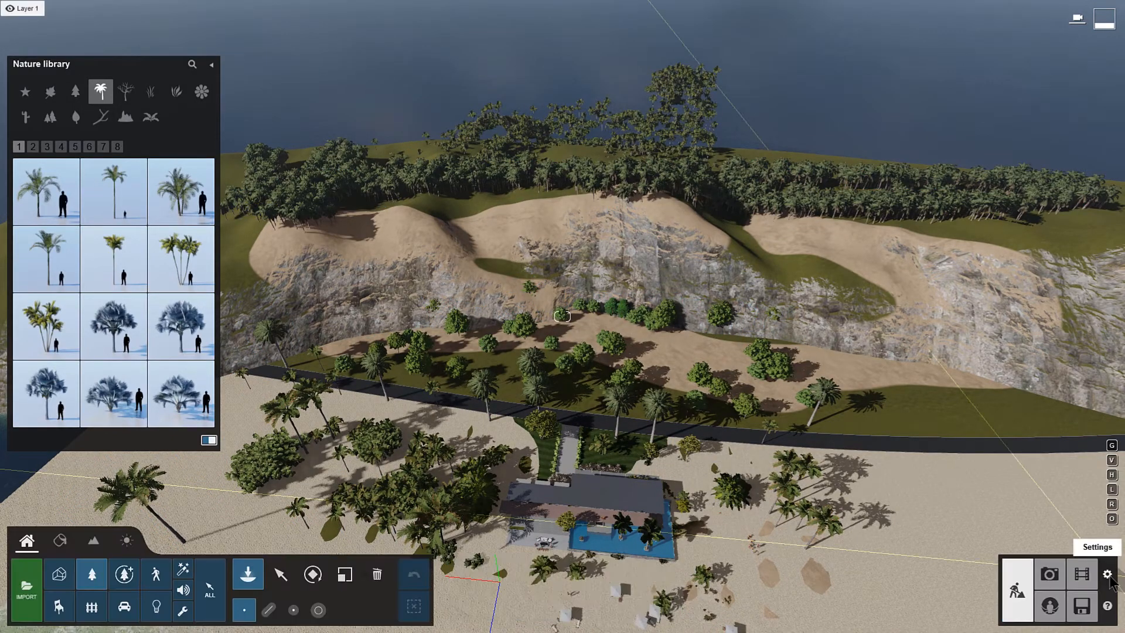
{"action": "left_click", "coordinate": [1107, 575]}
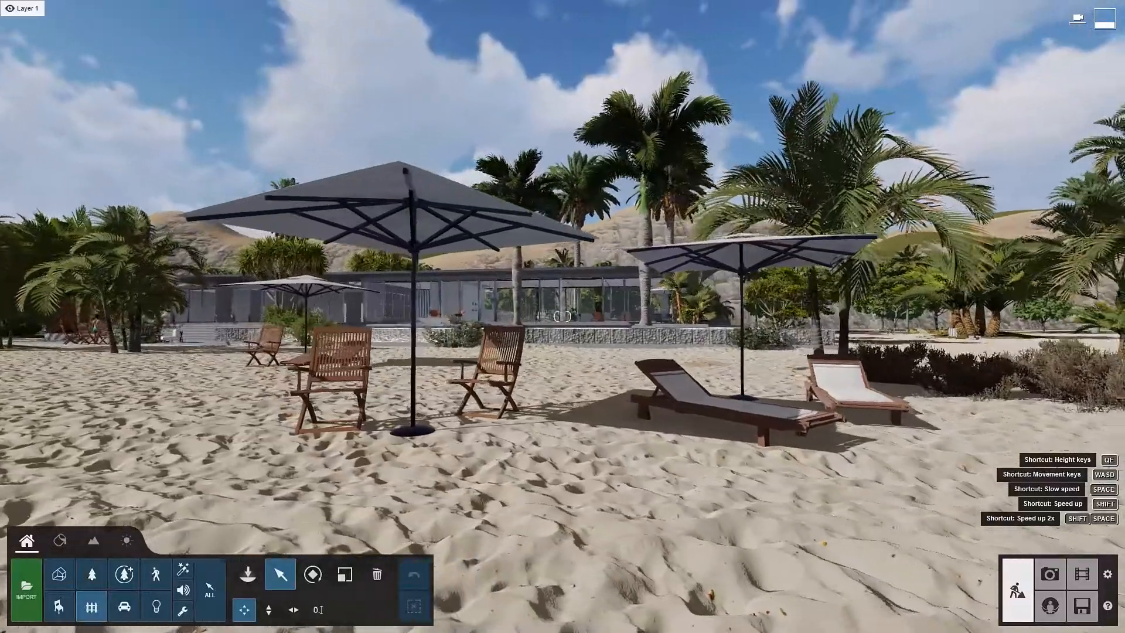
Step: Select the wooden garden chair in front of the large parasol on the beach and rotate it slightly
{"action": "key", "text": "a"}
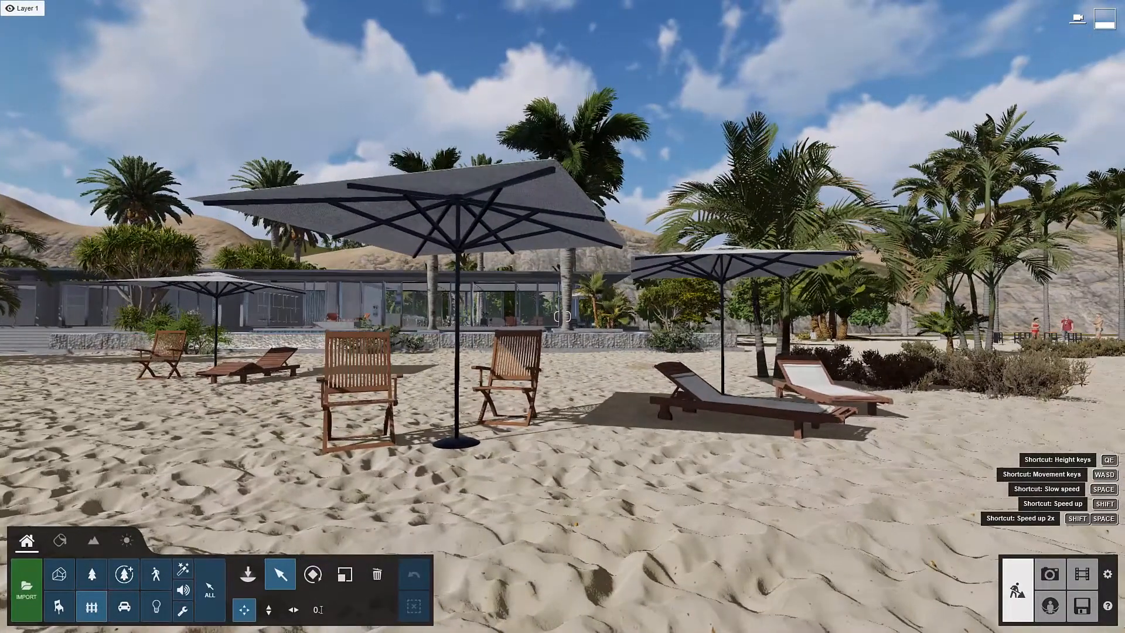
{"action": "left_click", "coordinate": [369, 381]}
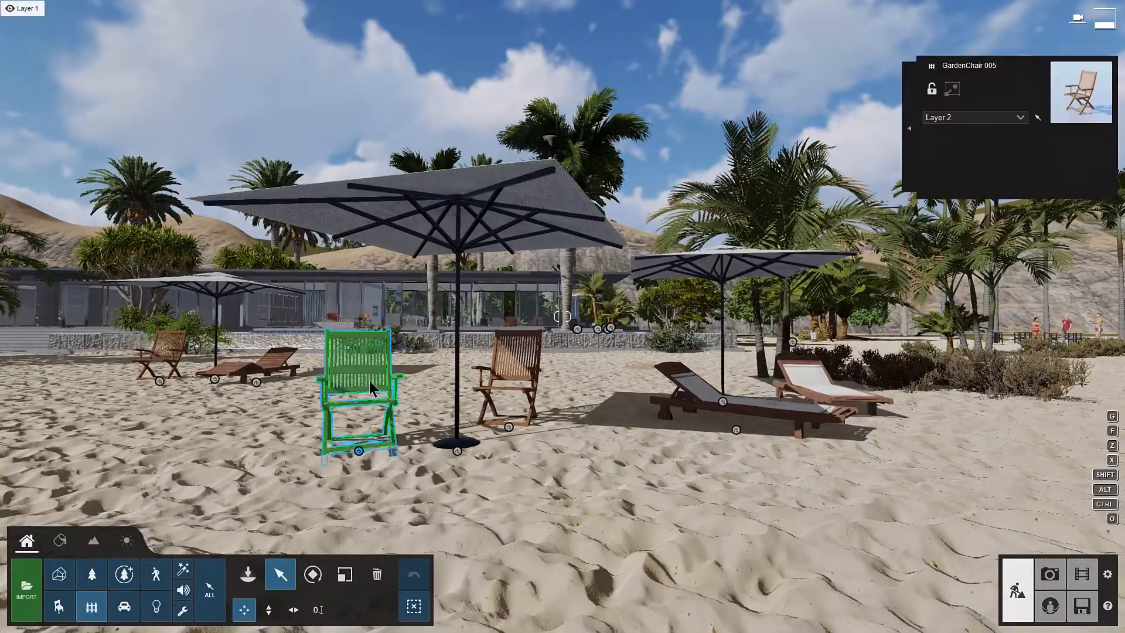
{"action": "left_click", "coordinate": [312, 575]}
{"action": "left_click_drag", "start_coordinate": [359, 450], "coordinate": [399, 474]}
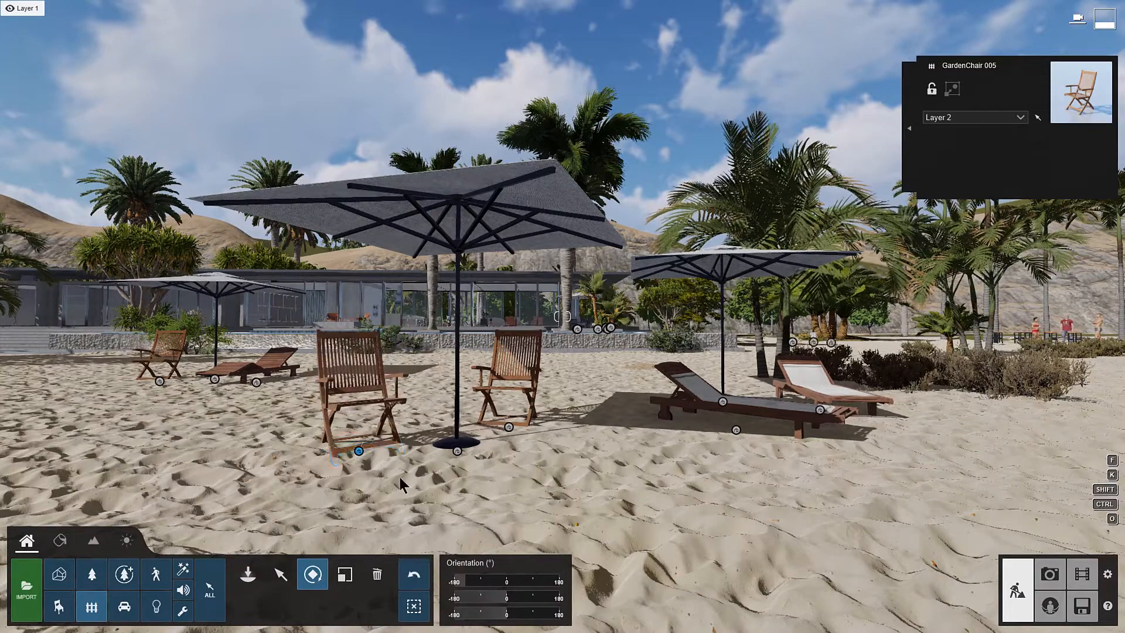
Step: Reduce the size of the large beach parasol and delete the garden chair standing behind it
{"action": "left_click", "coordinate": [346, 576]}
{"action": "left_click", "coordinate": [377, 574]}
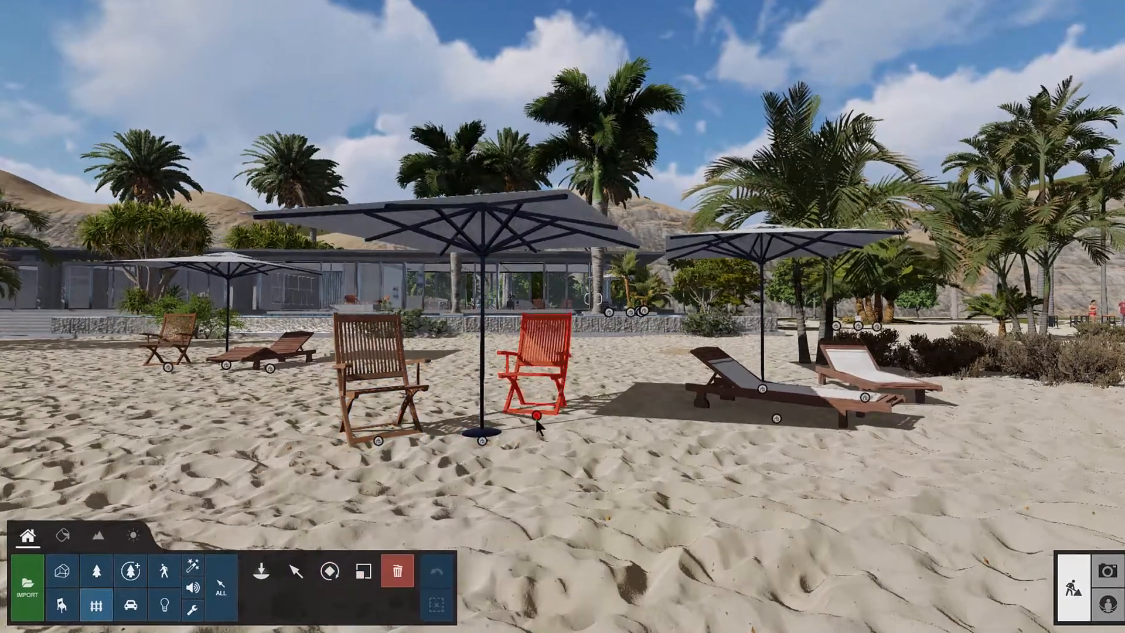
{"action": "left_click", "coordinate": [536, 419]}
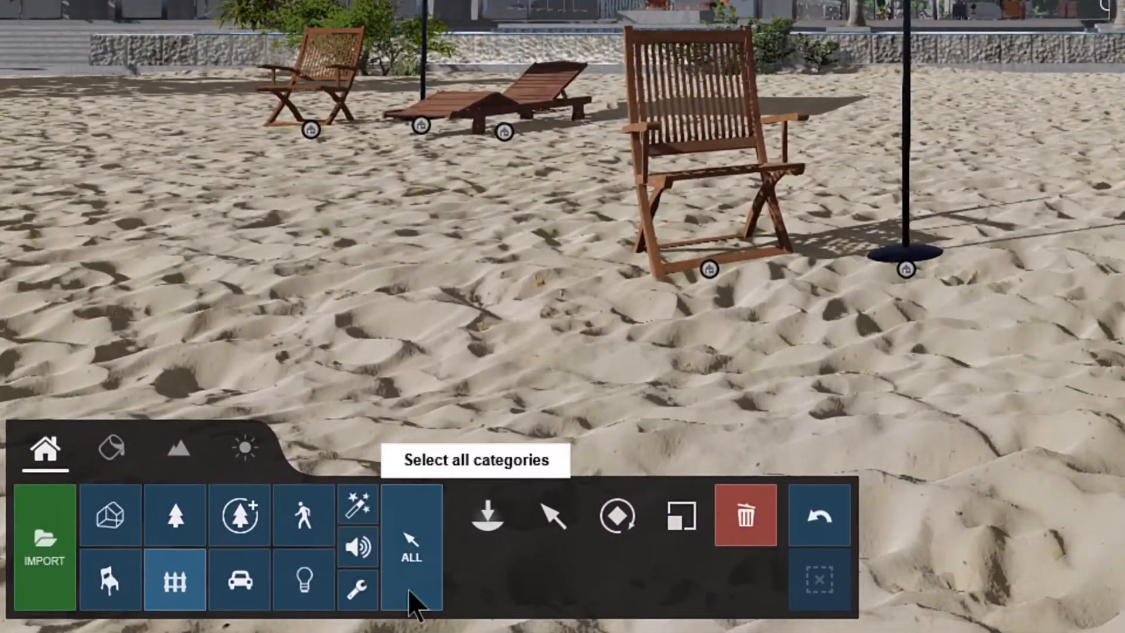
Step: Enable selection of all categories and select the Paurotis palm in the pool island's planter to examine its properties
{"action": "left_click", "coordinate": [403, 589]}
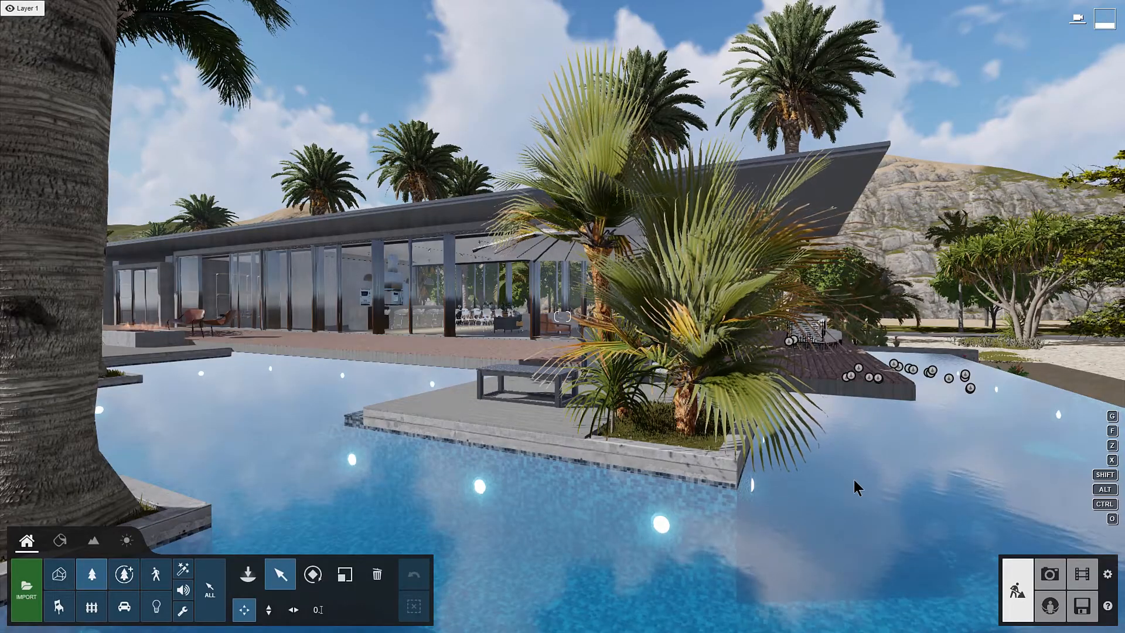
{"action": "left_click", "coordinate": [742, 409]}
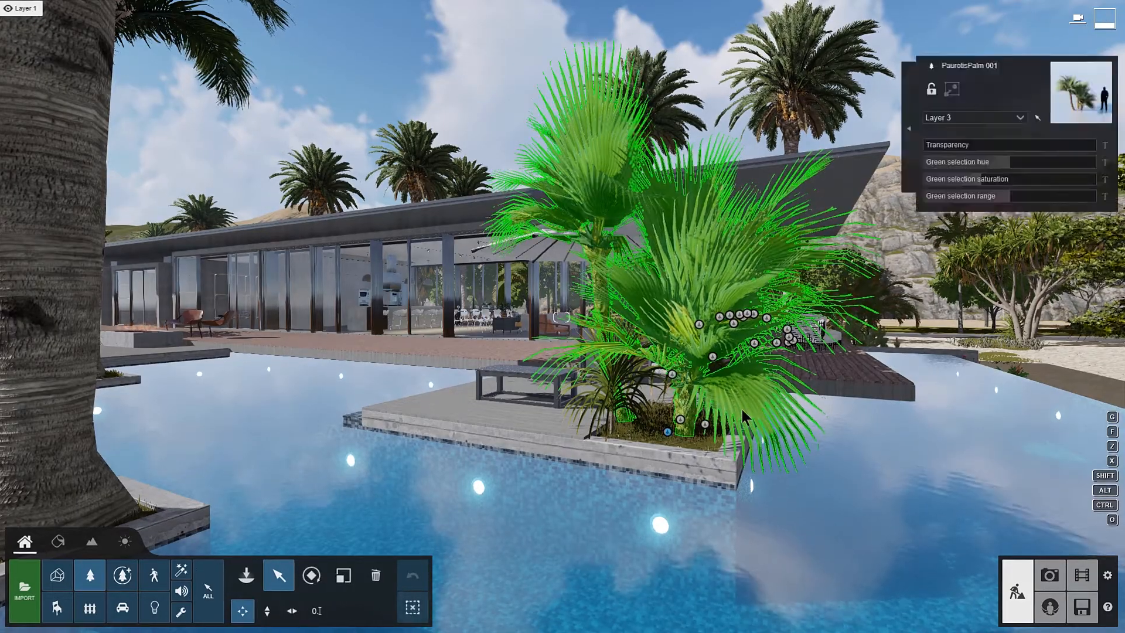
{"action": "left_click_drag", "start_coordinate": [928, 148], "coordinate": [949, 174]}
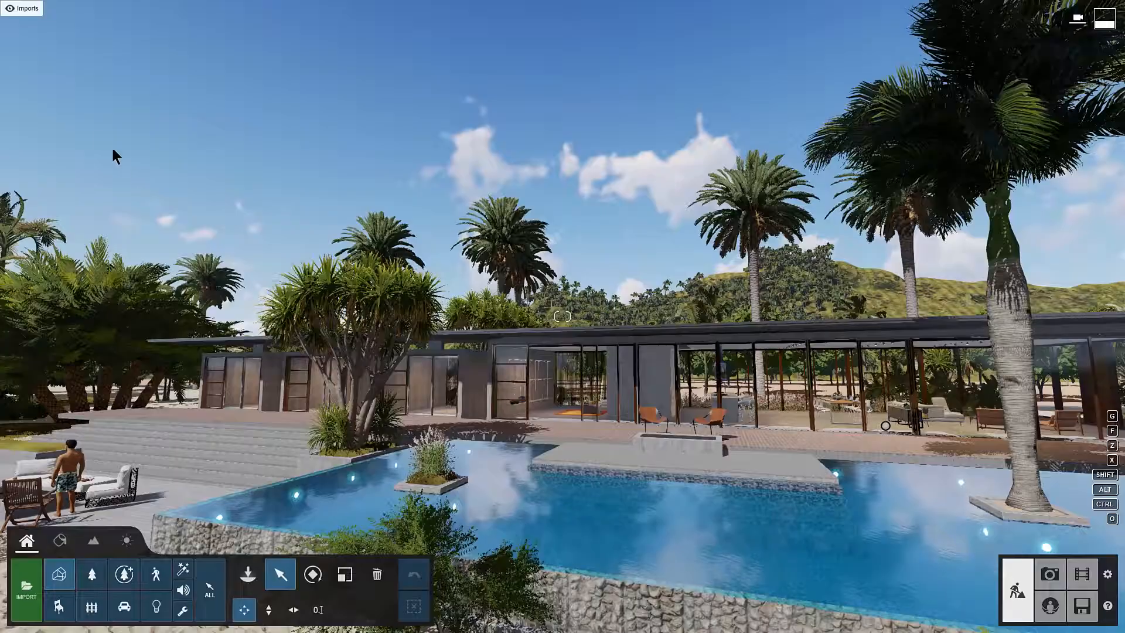
{"action": "mouse_move", "coordinate": [18, 10]}
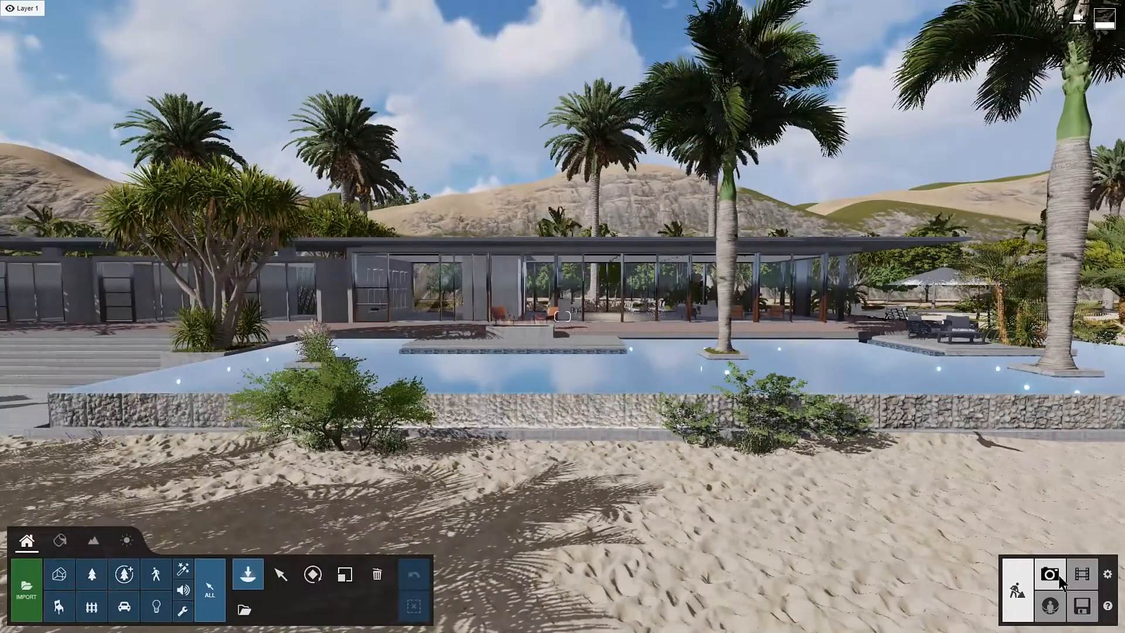
Step: Switch to Photo mode and frame the camera on the house front across the pool
{"action": "left_click", "coordinate": [1045, 571]}
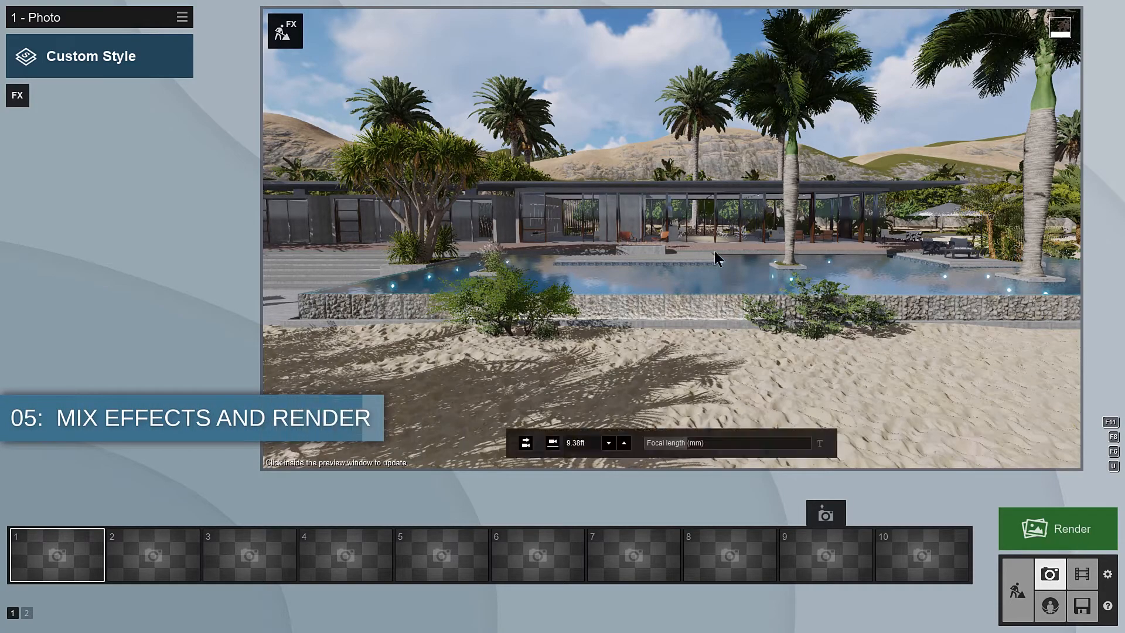
{"action": "scroll", "coordinate": [715, 251], "scroll_direction": "up", "scroll_amount": 2}
{"action": "key", "text": "a"}
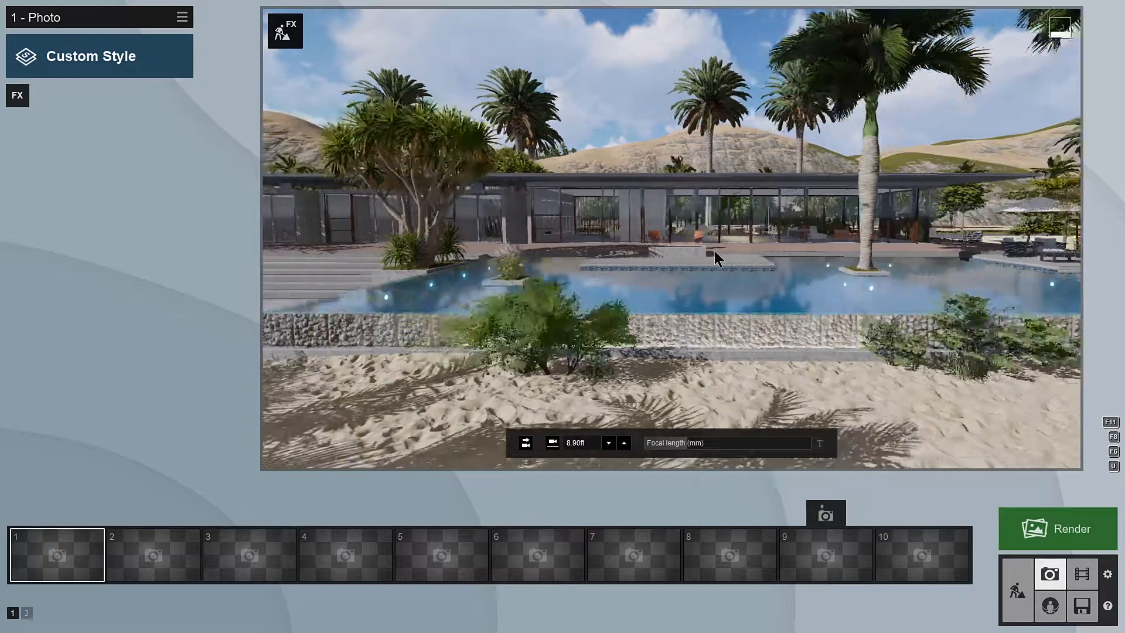
{"action": "key", "text": "s"}
{"action": "key", "text": "d"}
{"action": "key", "text": "q"}
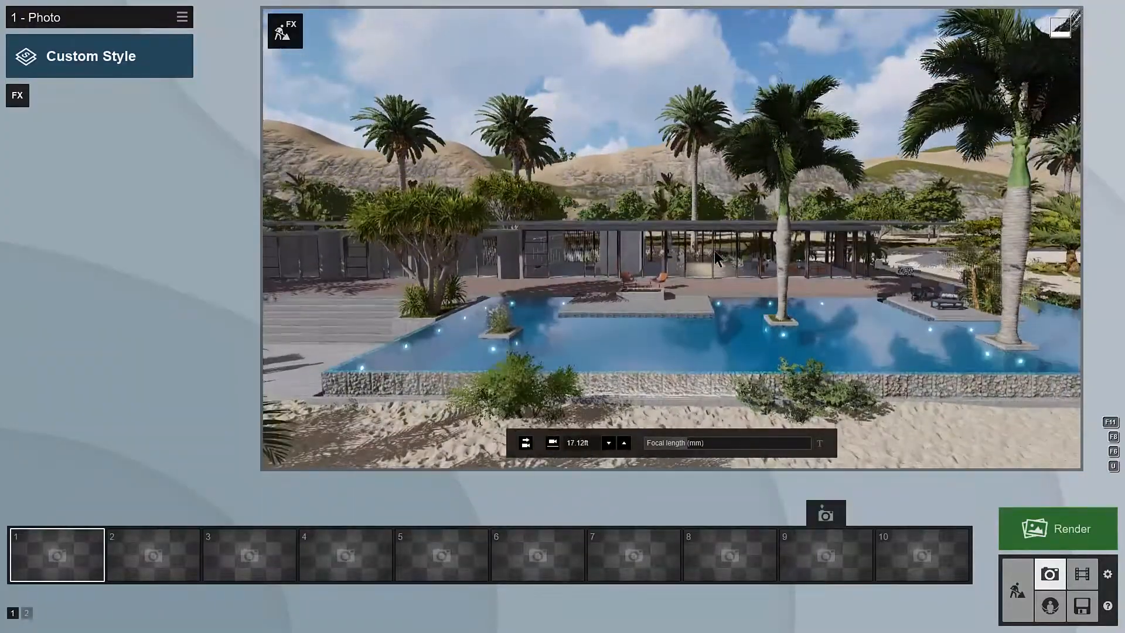
{"action": "key", "text": "e"}
{"action": "right_click_drag", "start_coordinate": [714, 251], "coordinate": [663, 245]}
Step: Set the photo camera's focal length to 35 mm
{"action": "mouse_move", "coordinate": [692, 448]}
{"action": "left_mouse_down"}
{"action": "mouse_move", "coordinate": [744, 454]}
{"action": "mouse_move", "coordinate": [704, 456]}
{"action": "left_mouse_up"}
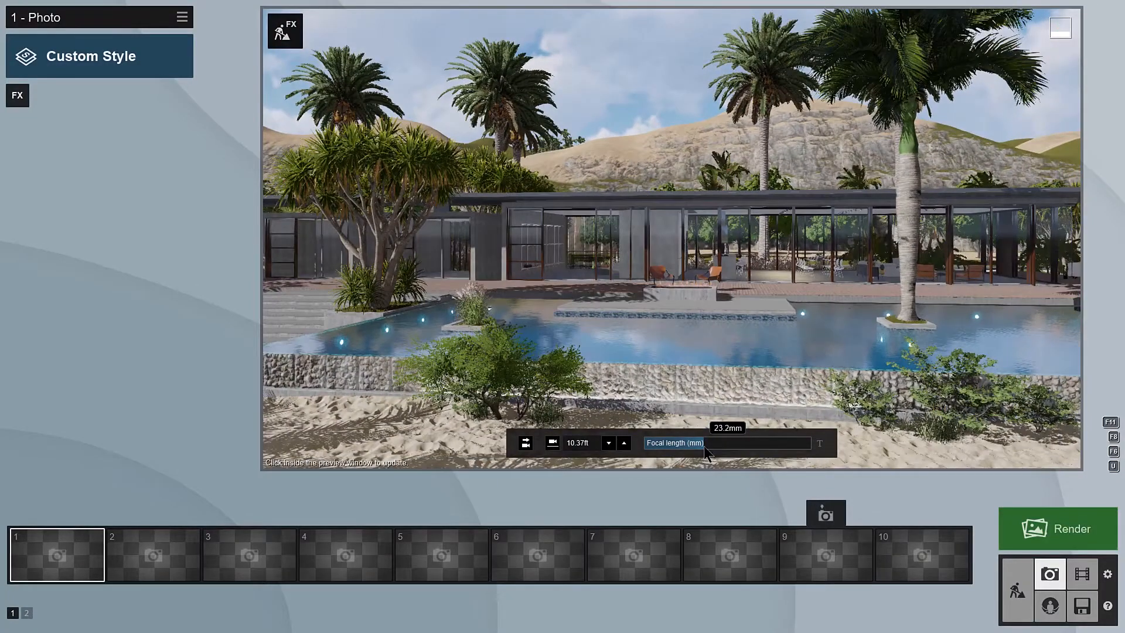
{"action": "key", "text": "shift"}
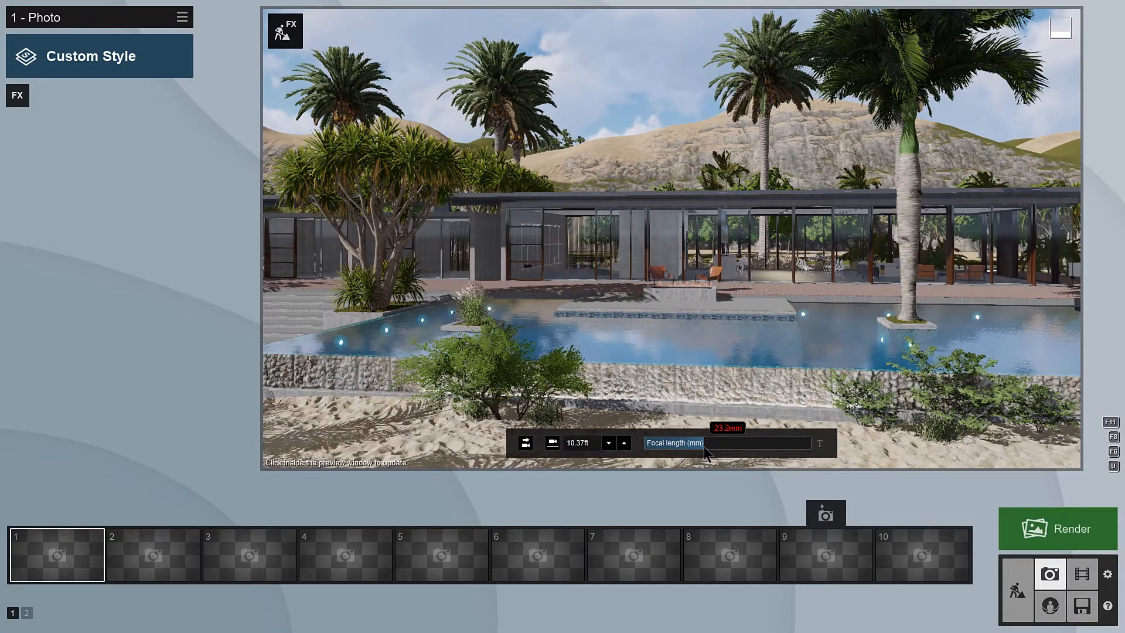
{"action": "key", "text": "BackSpace"}
{"action": "key", "text": "BackSpace"}
{"action": "key", "text": "BackSpace"}
{"action": "key", "text": "BackSpace"}
{"action": "type", "text": "35"}
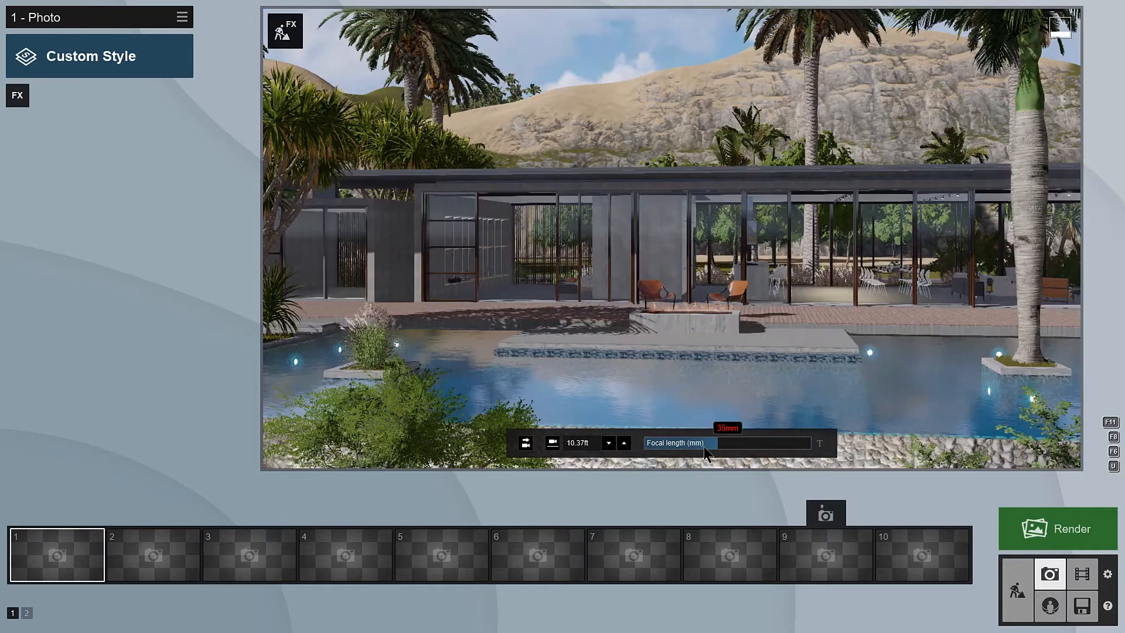
{"action": "key", "text": "Return"}
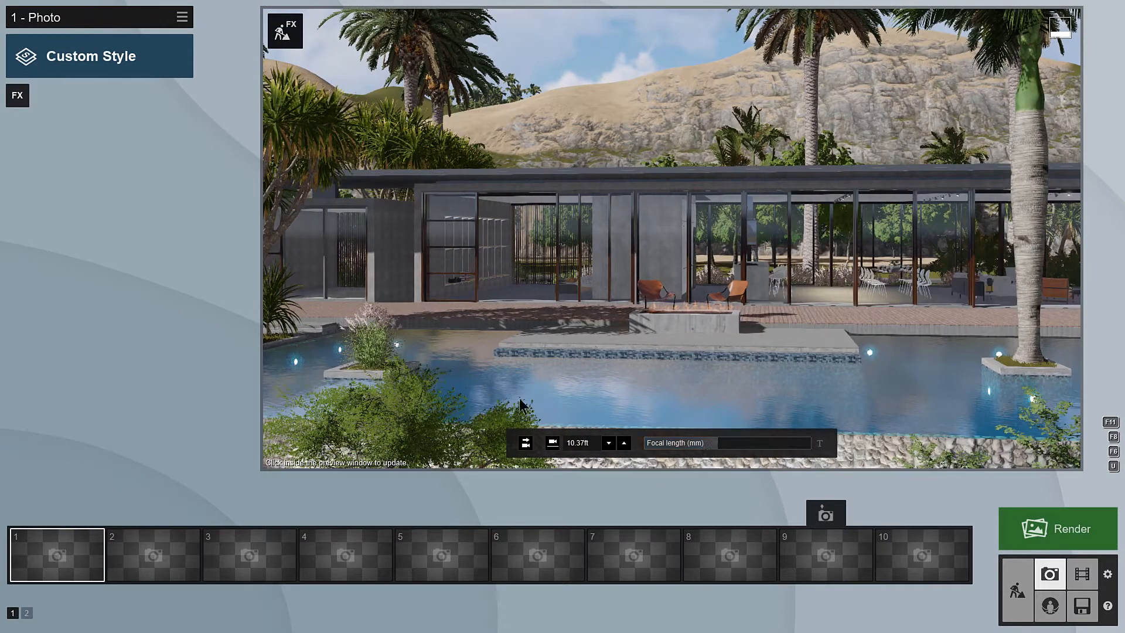
Step: Set the camera's eye level at 5 ft 3 inch and level its view horizontally
{"action": "left_click", "coordinate": [557, 445]}
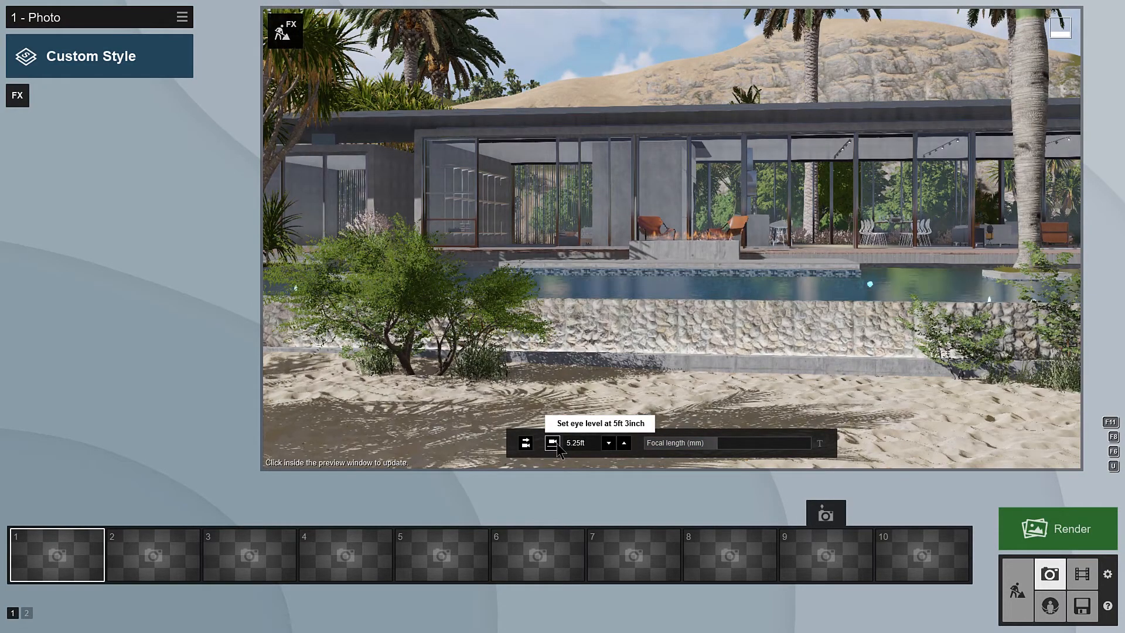
{"action": "left_click", "coordinate": [527, 444]}
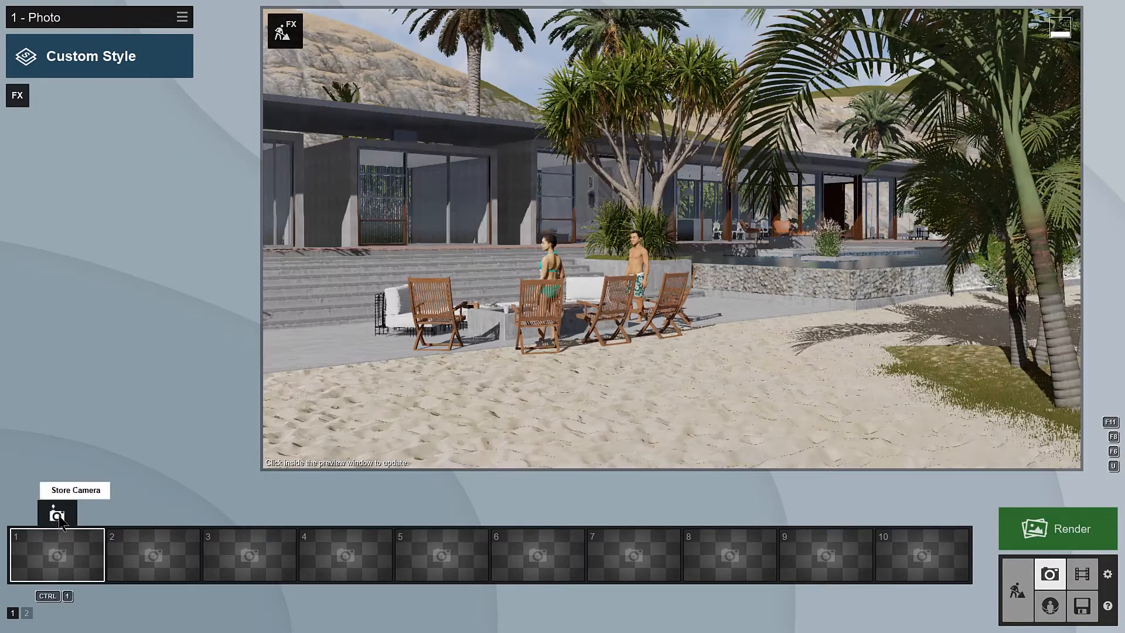
Step: Store three camera views in photo slots 1 to 3: the terrace chairs, the pool front and the angled pool corner
{"action": "left_click", "coordinate": [59, 516]}
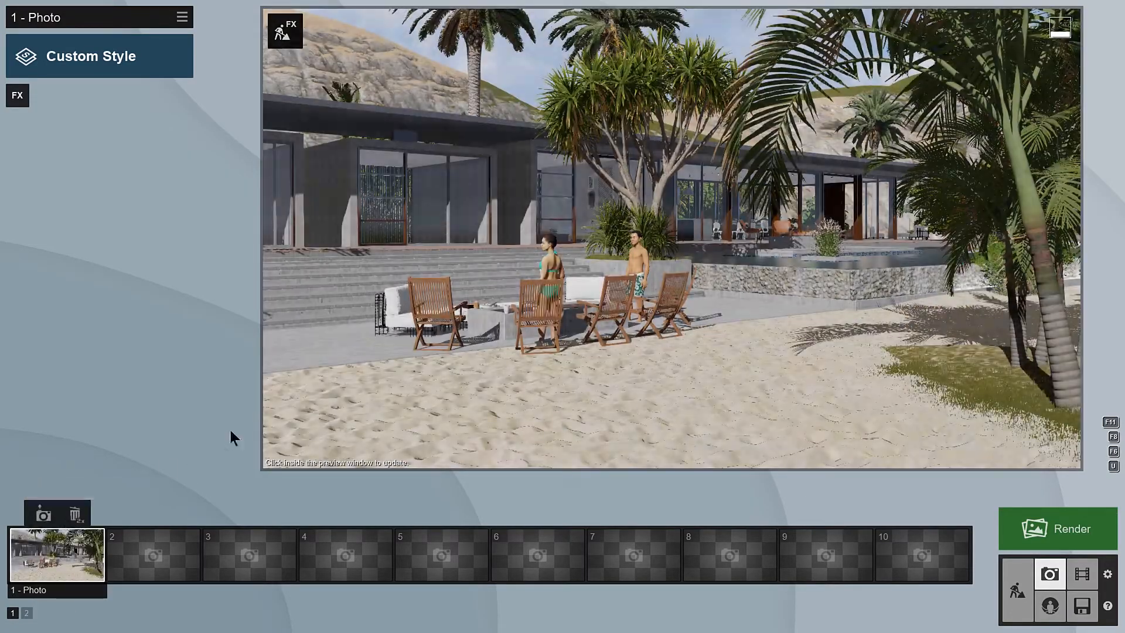
{"action": "key", "text": "d"}
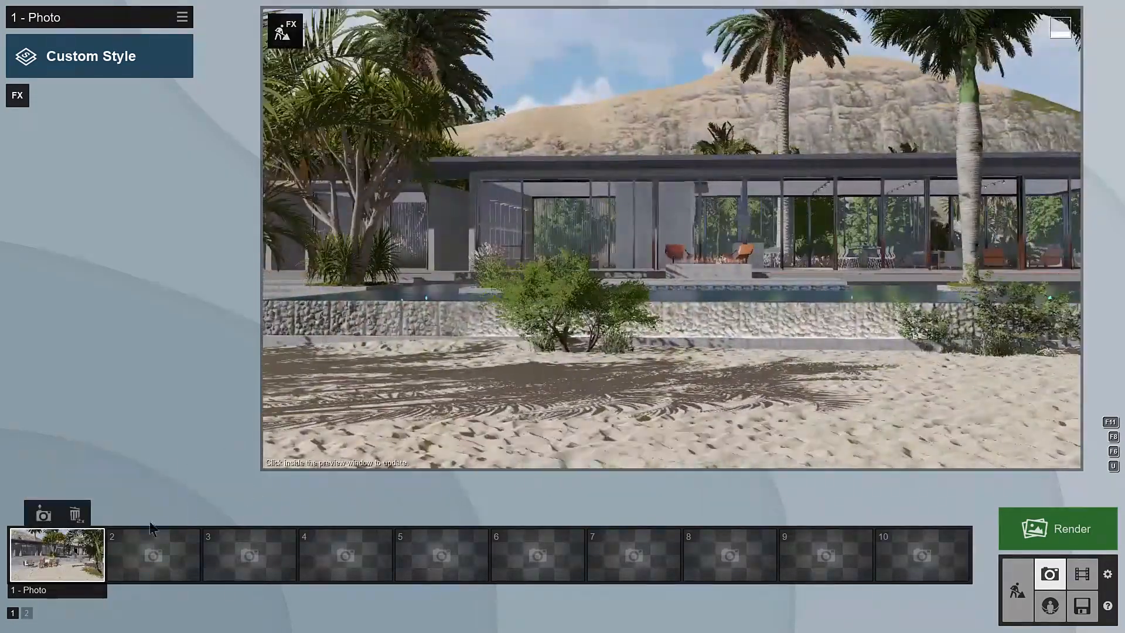
{"action": "left_click", "coordinate": [153, 515]}
{"action": "key", "text": "d"}
{"action": "right_click_drag", "start_coordinate": [680, 361], "coordinate": [638, 362]}
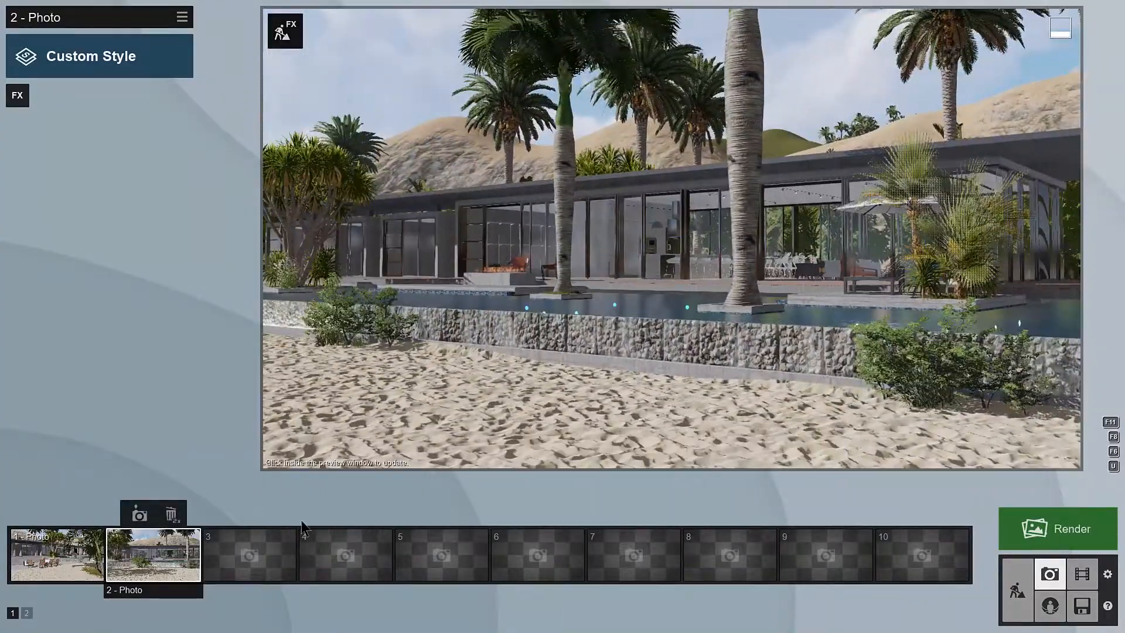
{"action": "left_click", "coordinate": [235, 515]}
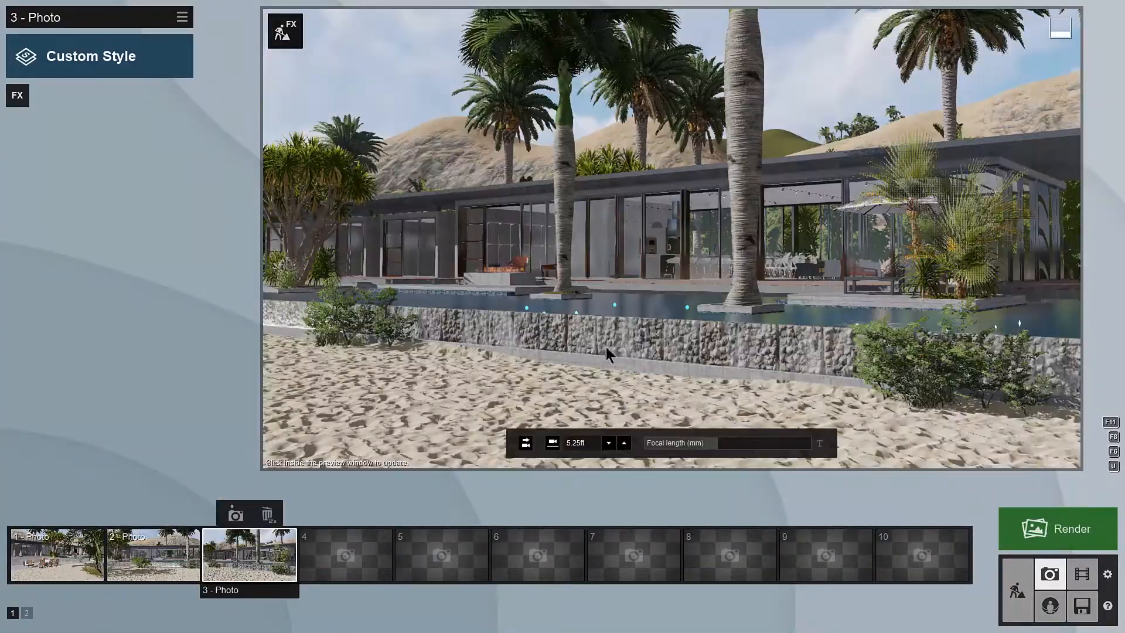
Step: Restore the stored cameras of photos 1, 2 and 3 in turn to compare the views
{"action": "left_click", "coordinate": [69, 558]}
{"action": "left_click", "coordinate": [169, 560]}
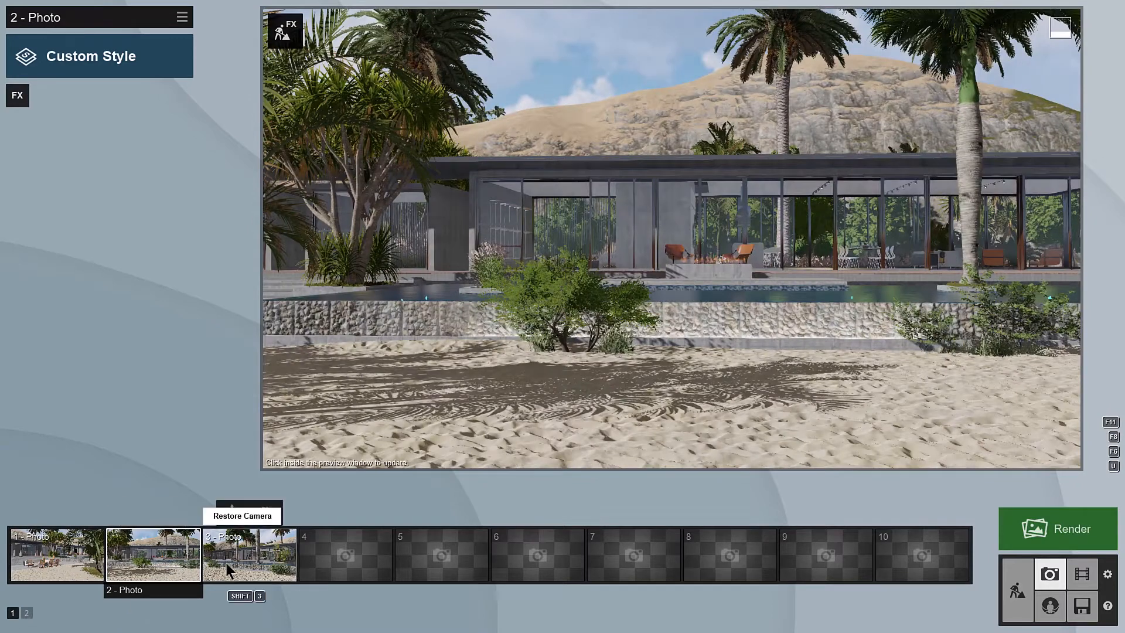
{"action": "left_click", "coordinate": [242, 565]}
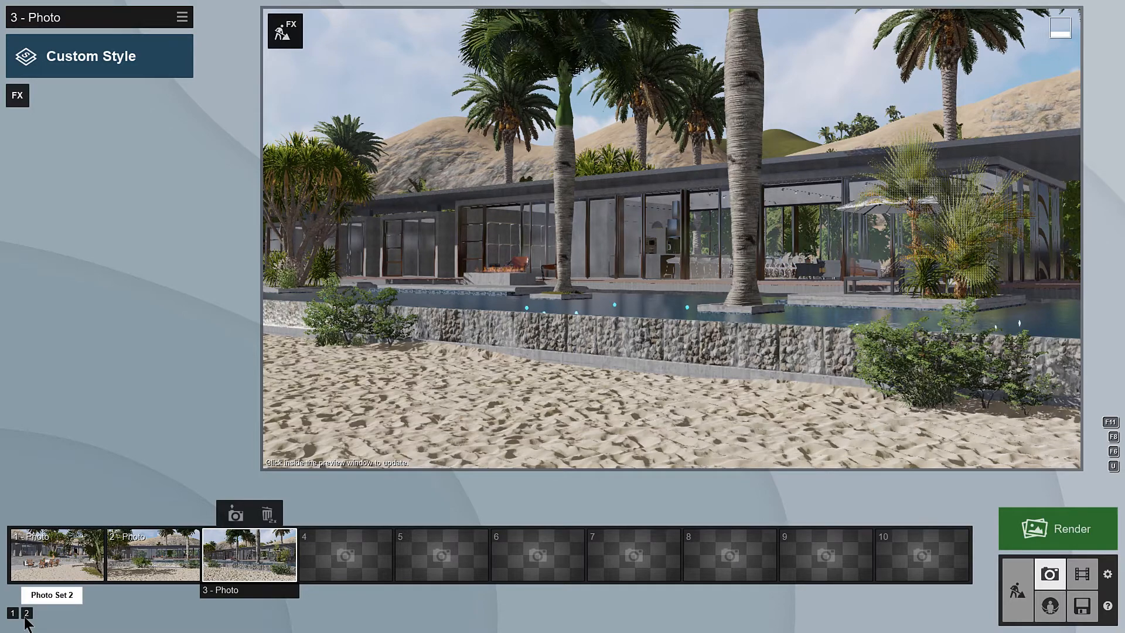
Step: Update the preview of photo 3 and view it full screen
{"action": "mouse_move", "coordinate": [312, 379]}
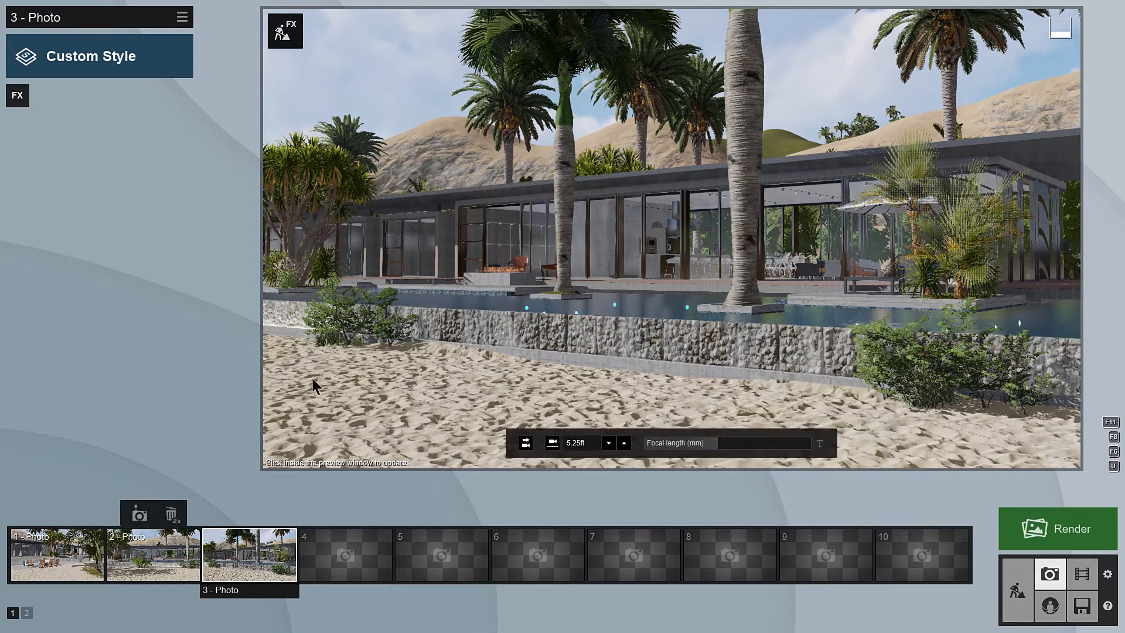
{"action": "left_click", "coordinate": [474, 383]}
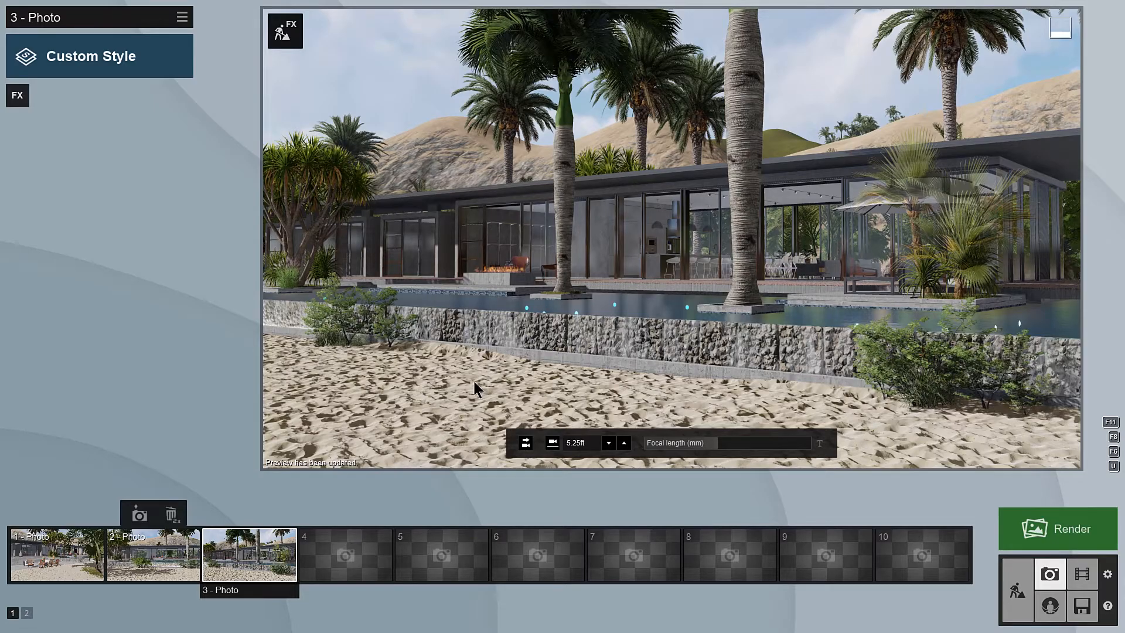
{"action": "key", "text": "F11"}
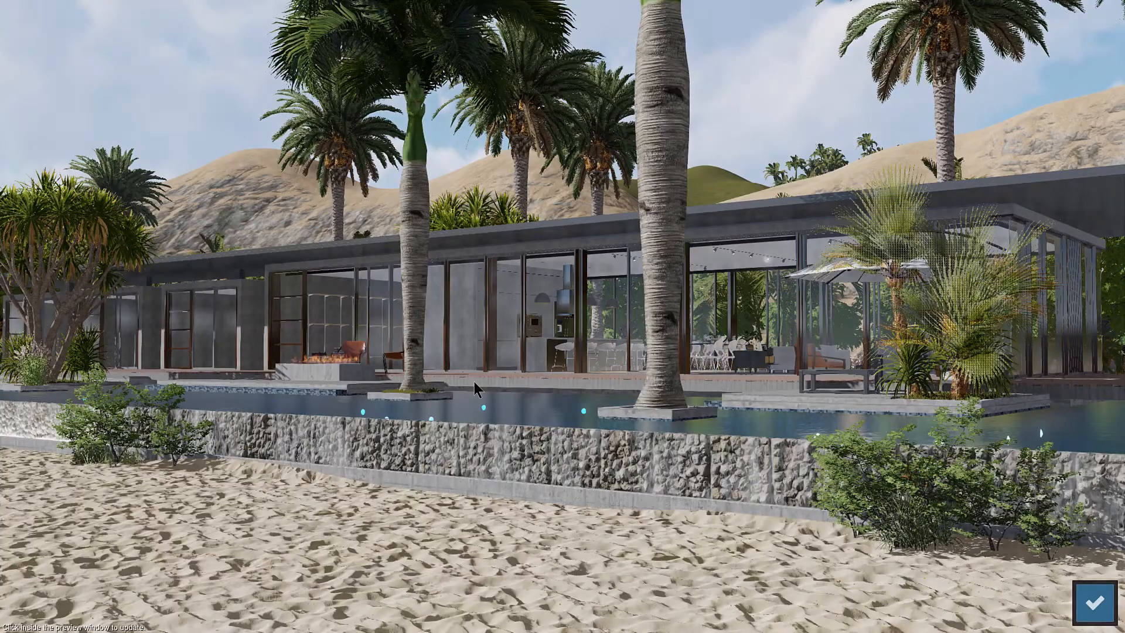
Step: Apply the Realistic style to photo 1 and view the result full screen
{"action": "left_click", "coordinate": [474, 381]}
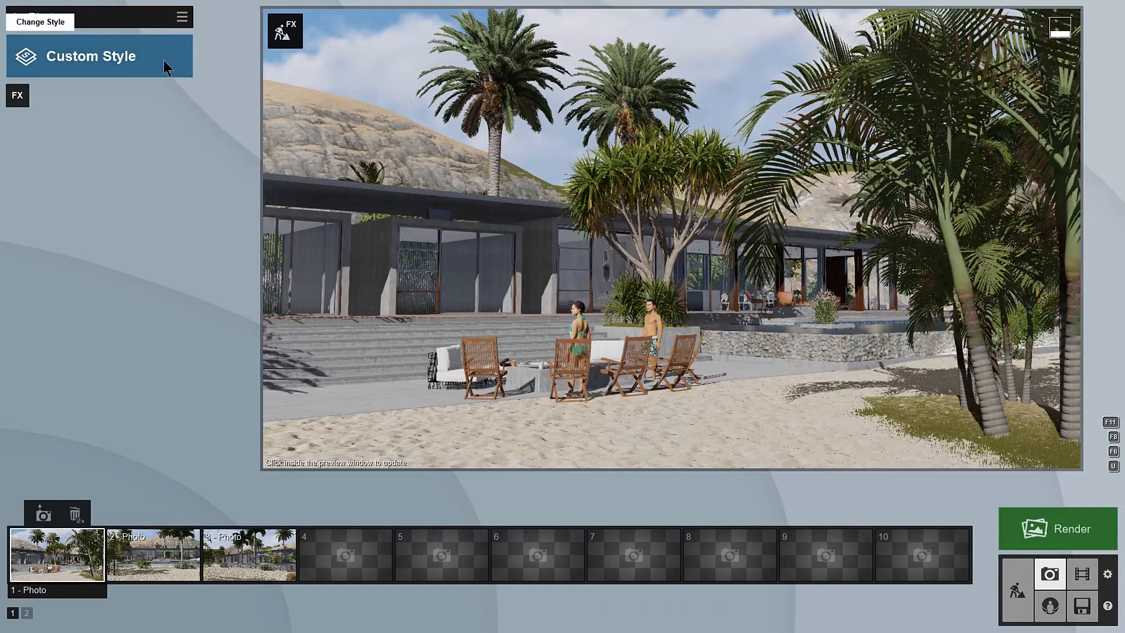
{"action": "left_click", "coordinate": [163, 61]}
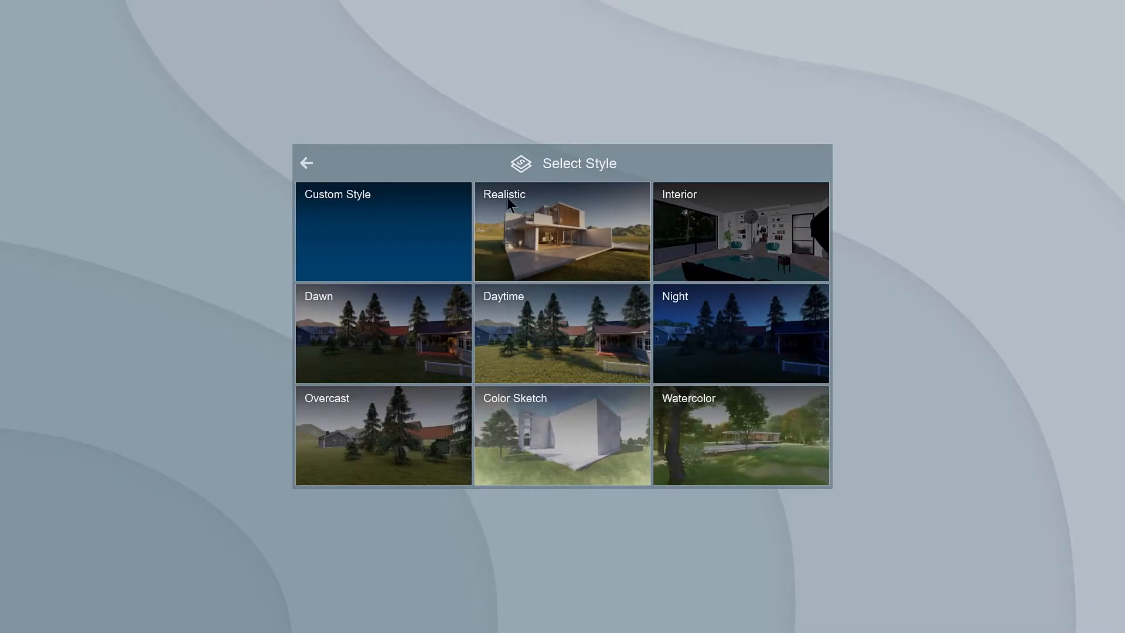
{"action": "left_click", "coordinate": [544, 249]}
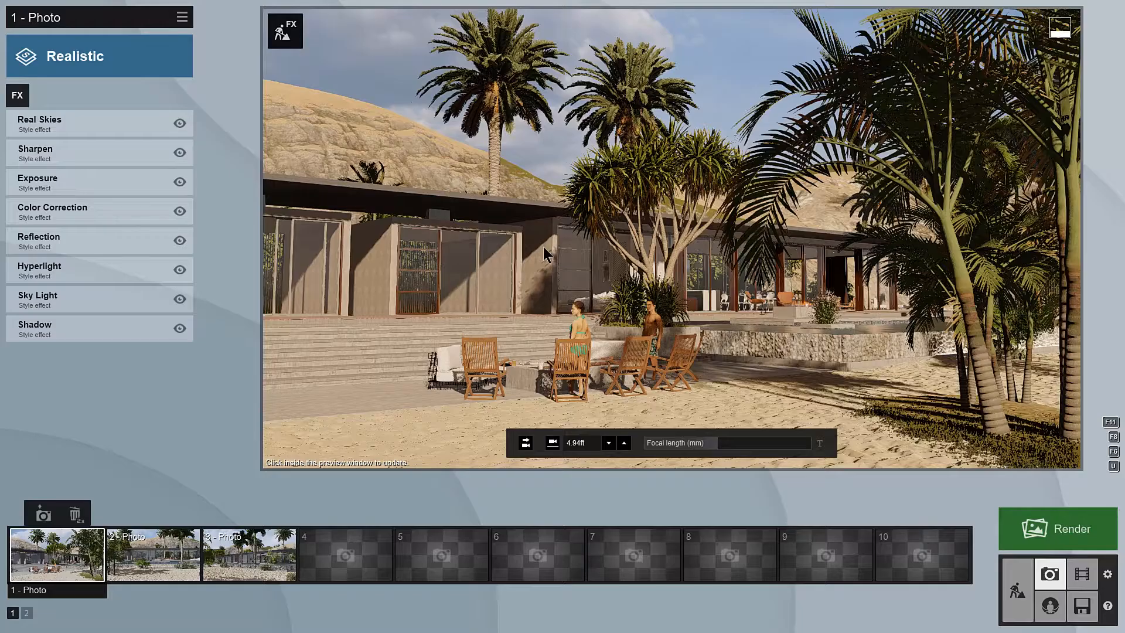
{"action": "key", "text": "F11"}
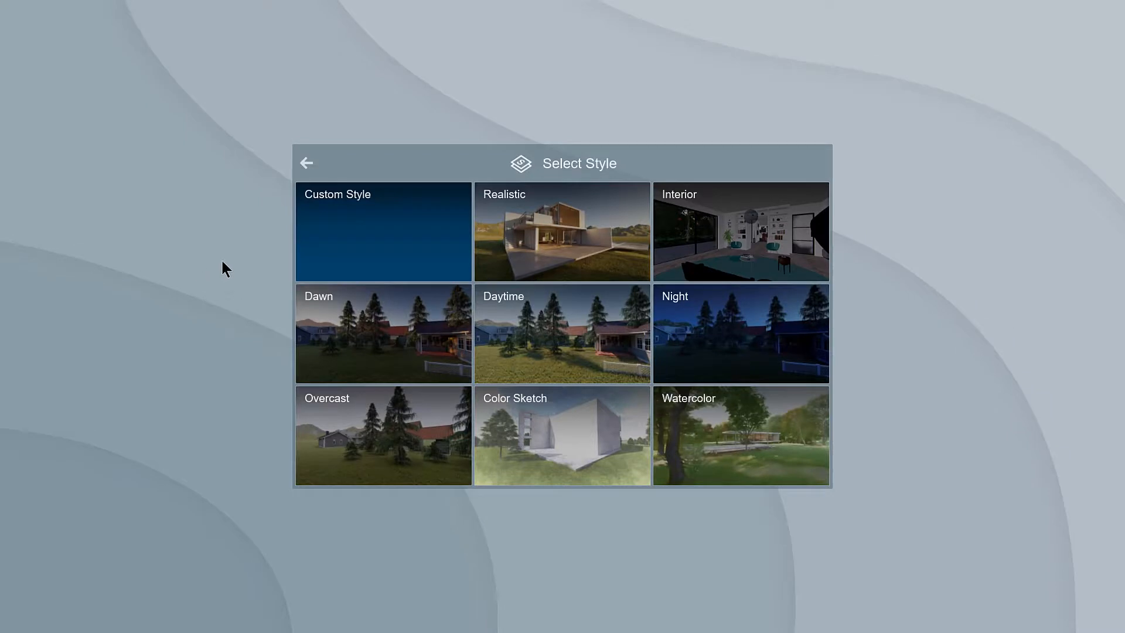
Step: Set the Elevation photo to Custom Style and look through the photo effect categories from Sun to Advanced
{"action": "left_click", "coordinate": [392, 239]}
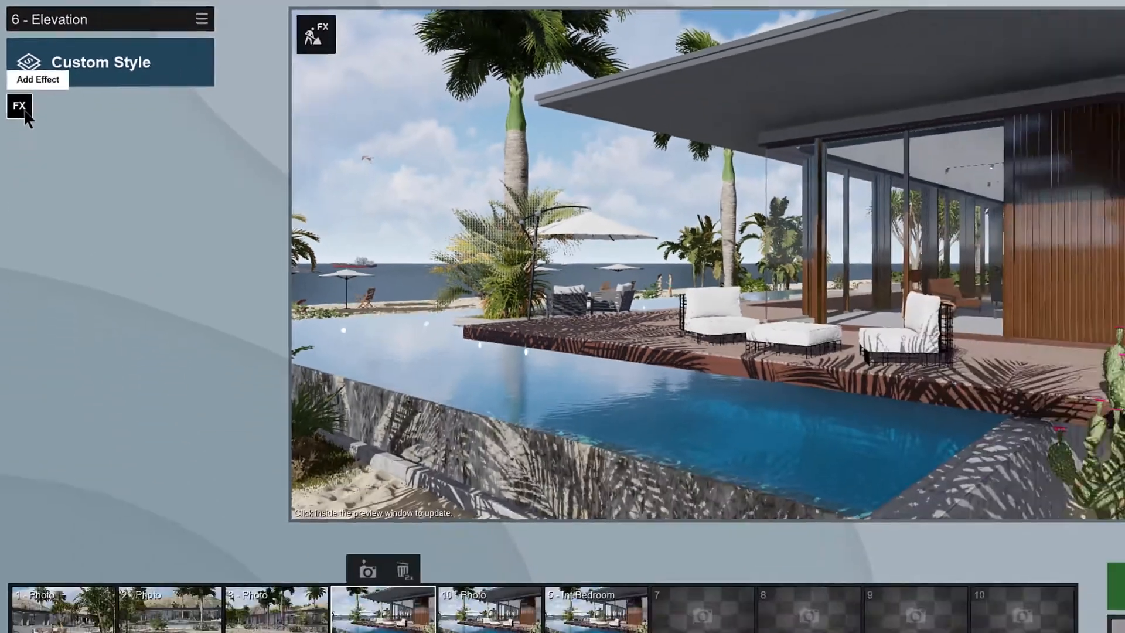
{"action": "left_click", "coordinate": [21, 99]}
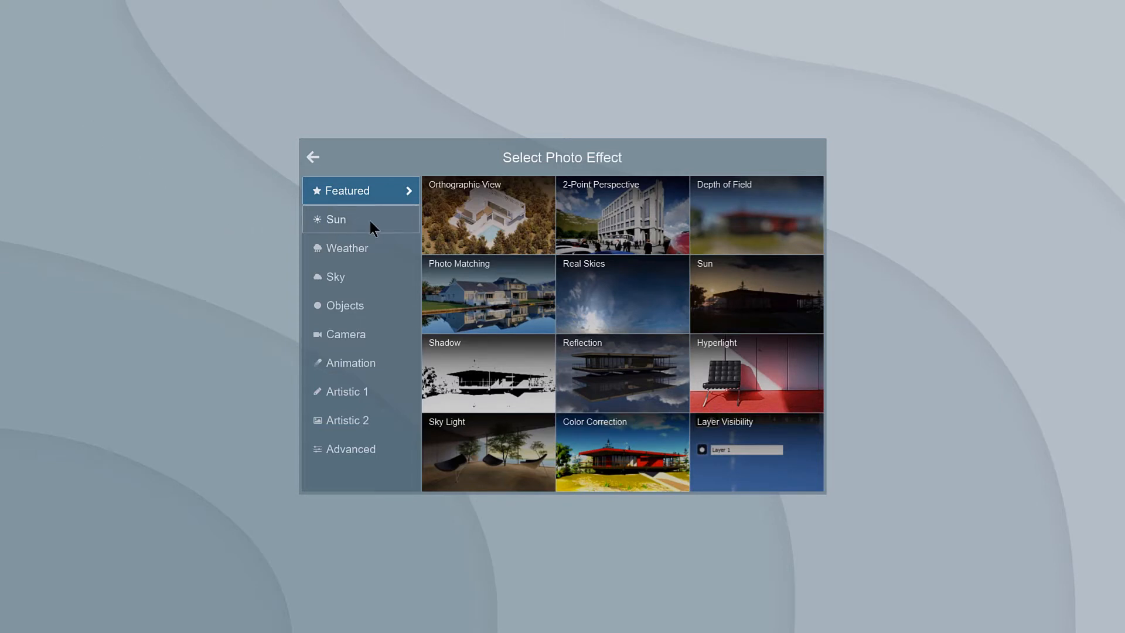
{"action": "left_click", "coordinate": [385, 228]}
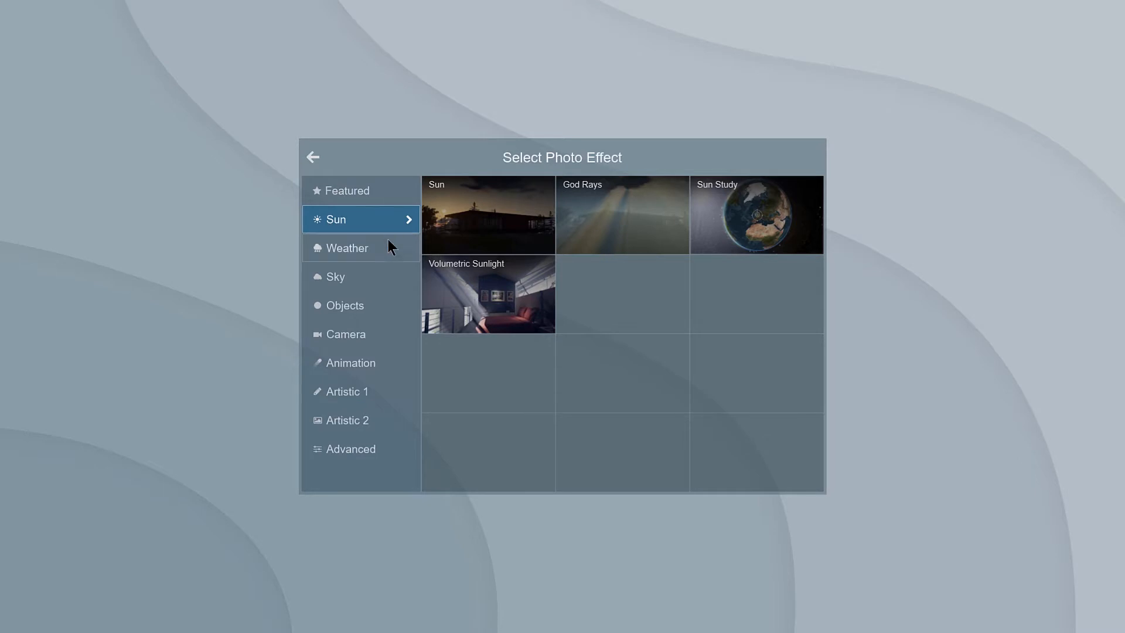
{"action": "left_click", "coordinate": [389, 248]}
{"action": "left_click", "coordinate": [392, 277]}
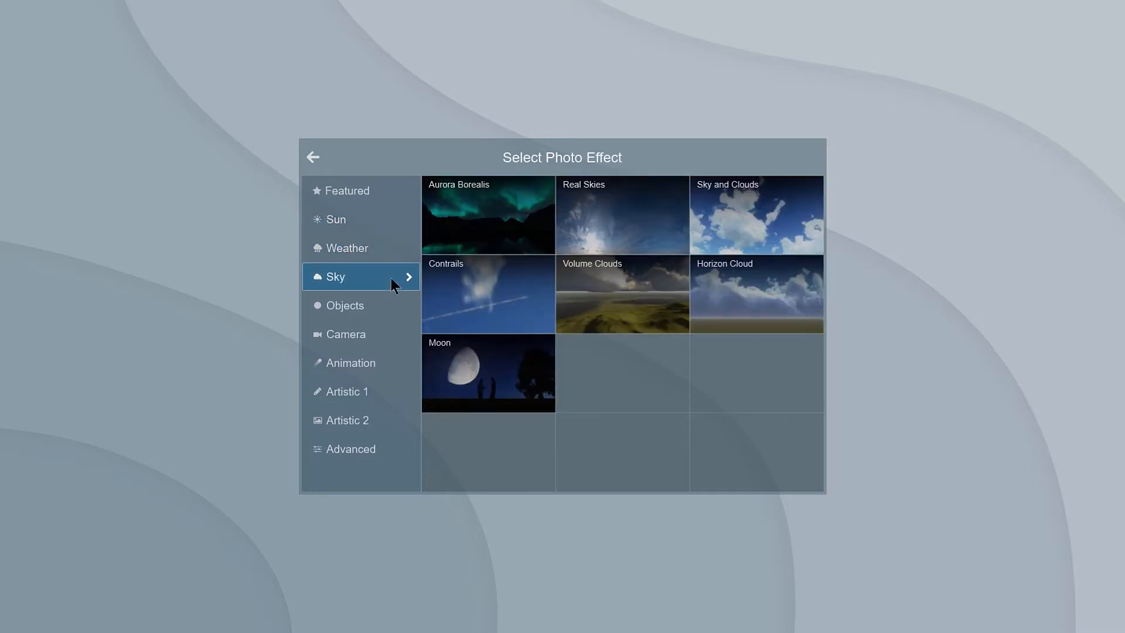
{"action": "left_click", "coordinate": [390, 309]}
{"action": "left_click", "coordinate": [392, 335]}
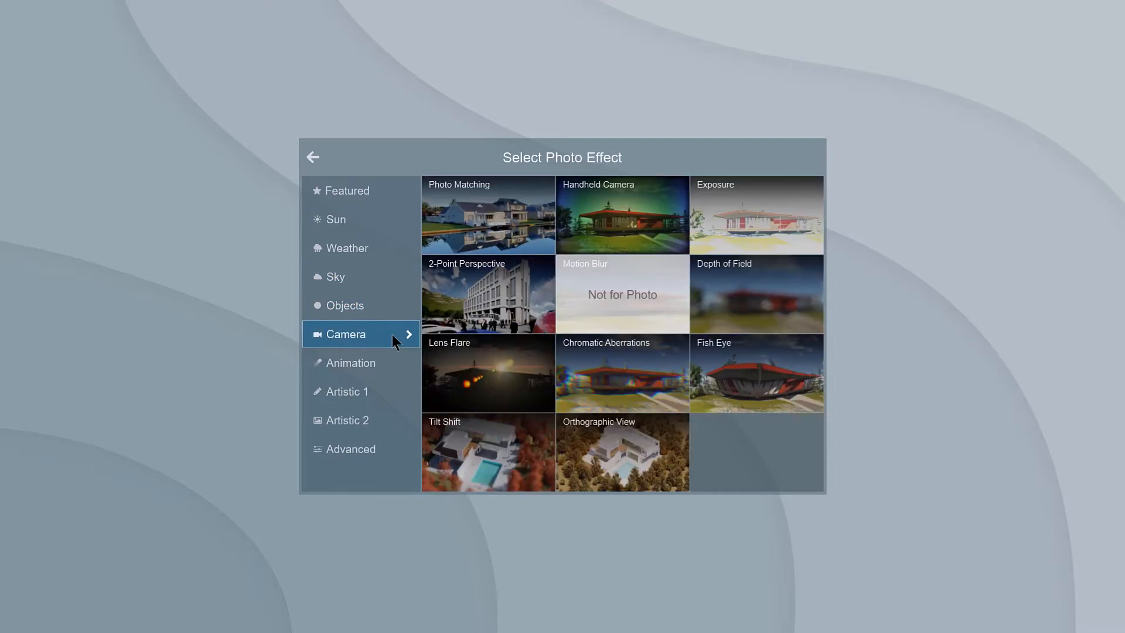
{"action": "left_click", "coordinate": [395, 363]}
{"action": "left_click", "coordinate": [398, 391]}
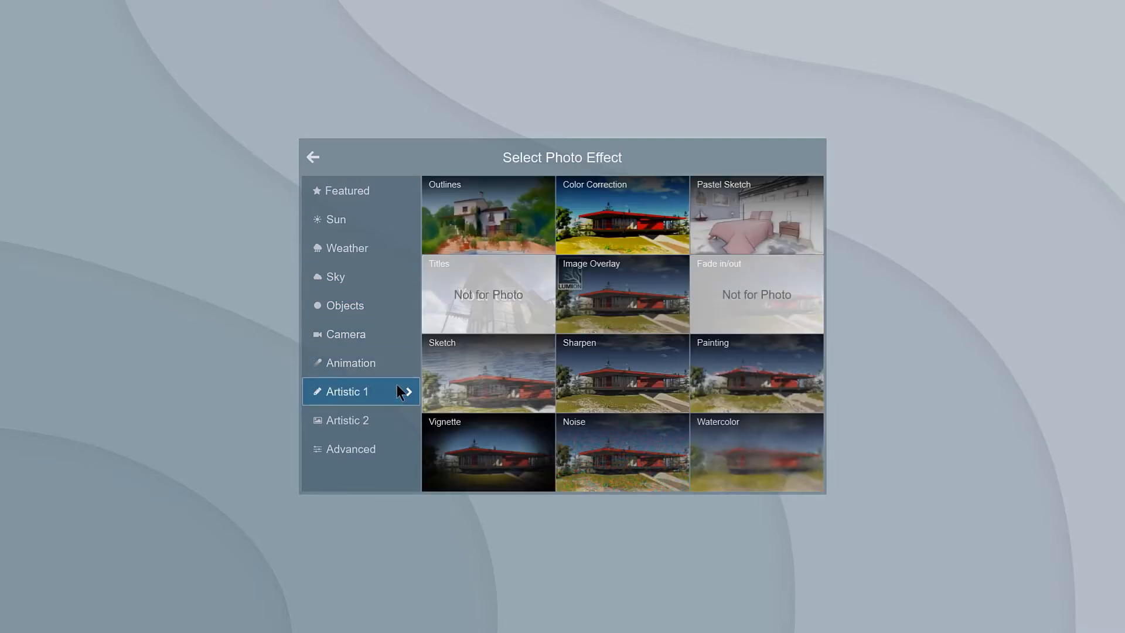
{"action": "left_click", "coordinate": [398, 426]}
{"action": "left_click", "coordinate": [399, 447]}
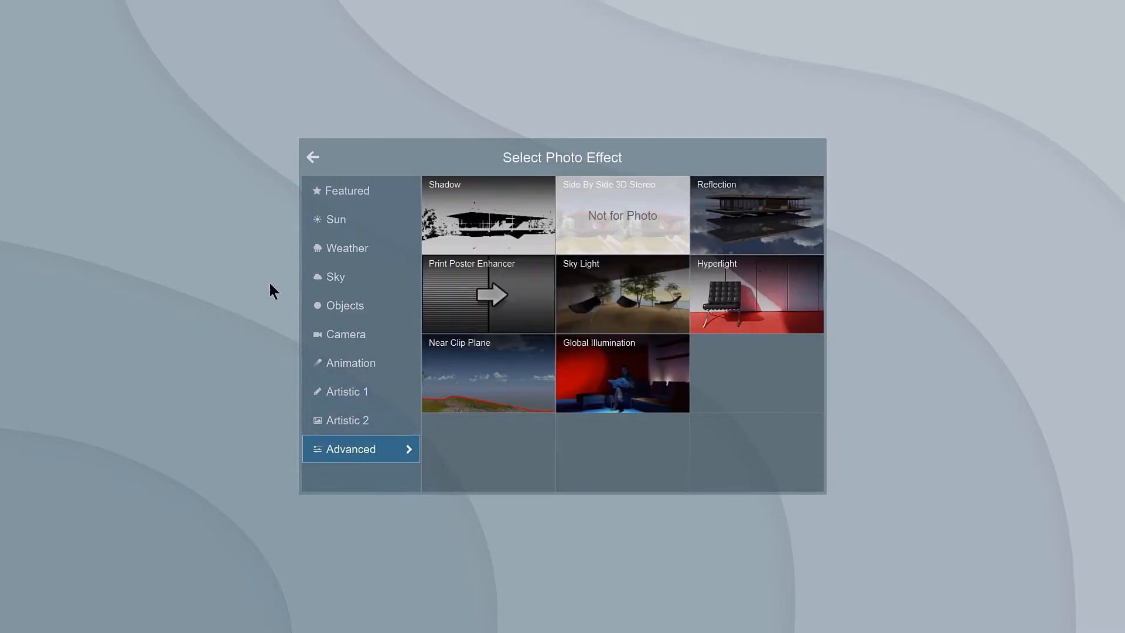
Step: Add the Real Skies effect to the Elevation photo and look through its sky categories from Evening to Night
{"action": "left_click", "coordinate": [353, 275]}
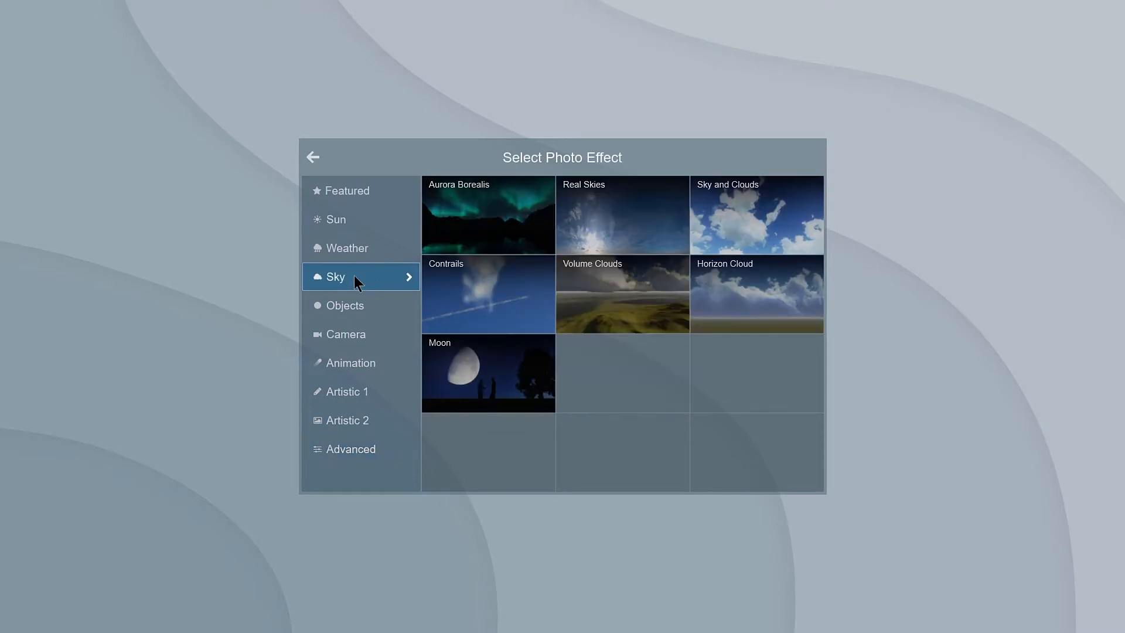
{"action": "left_click", "coordinate": [660, 205]}
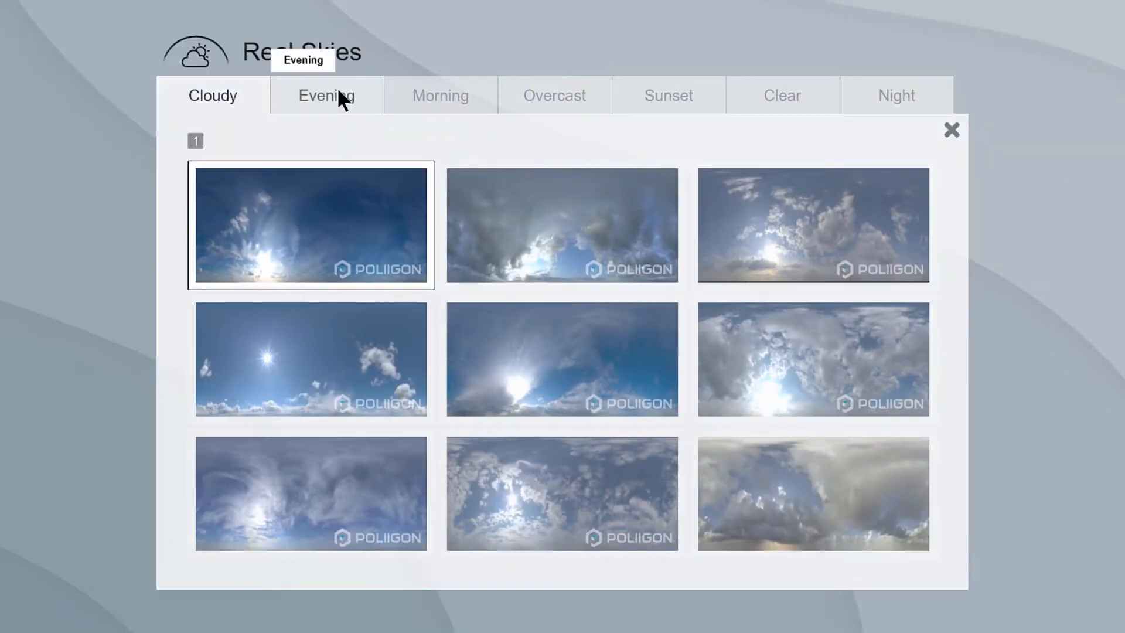
{"action": "left_click", "coordinate": [340, 96]}
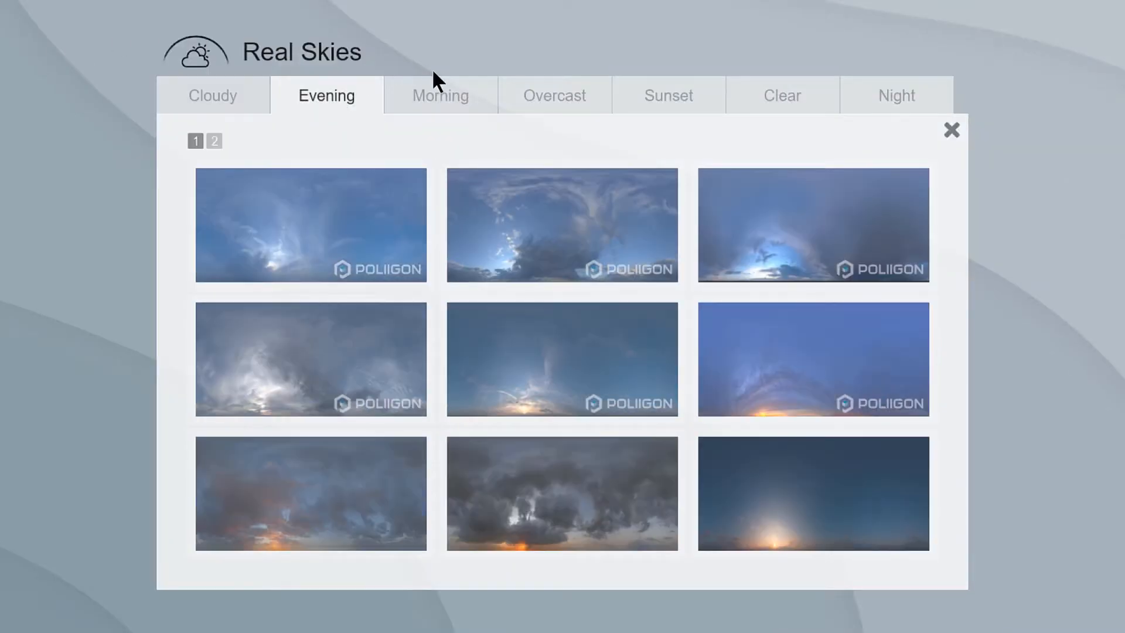
{"action": "left_click", "coordinate": [460, 85]}
{"action": "left_click", "coordinate": [588, 94]}
{"action": "left_click", "coordinate": [712, 101]}
{"action": "left_click", "coordinate": [817, 95]}
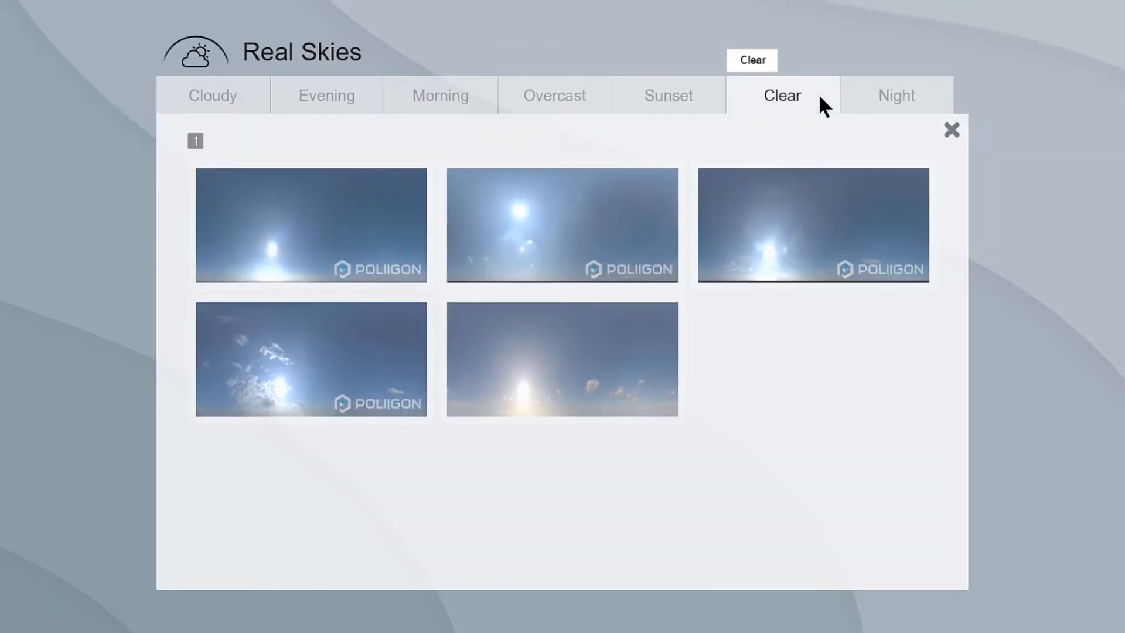
{"action": "left_click", "coordinate": [927, 94]}
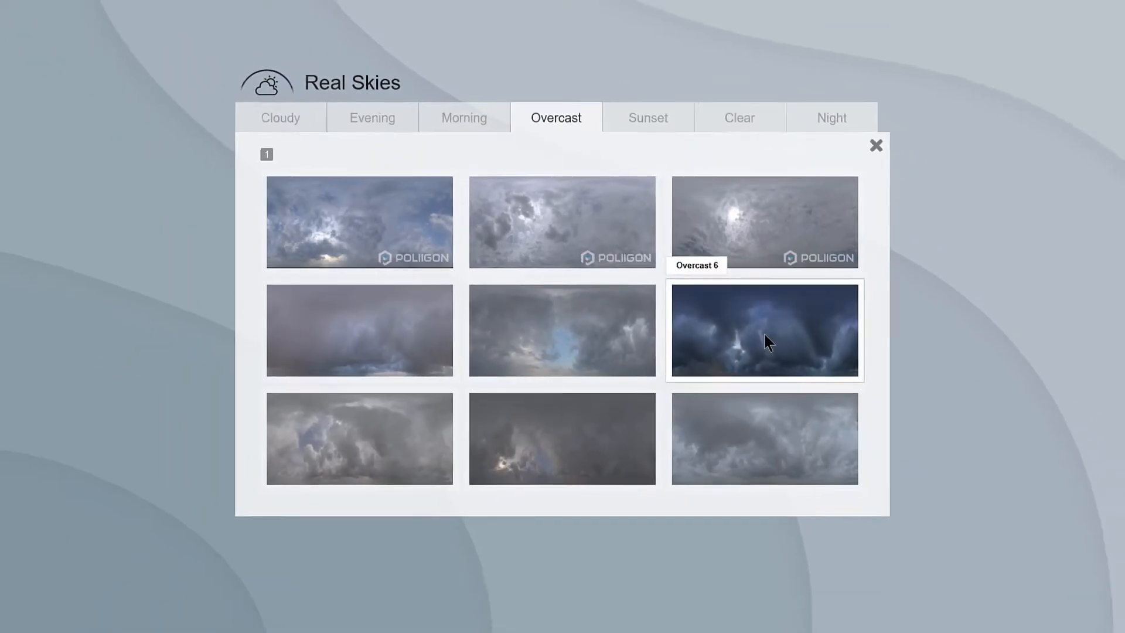
Step: Try the Overcast 6 sky, the fourth Clear sky and the Night 4 sky in turn for the Real Skies effect
{"action": "left_click", "coordinate": [799, 361]}
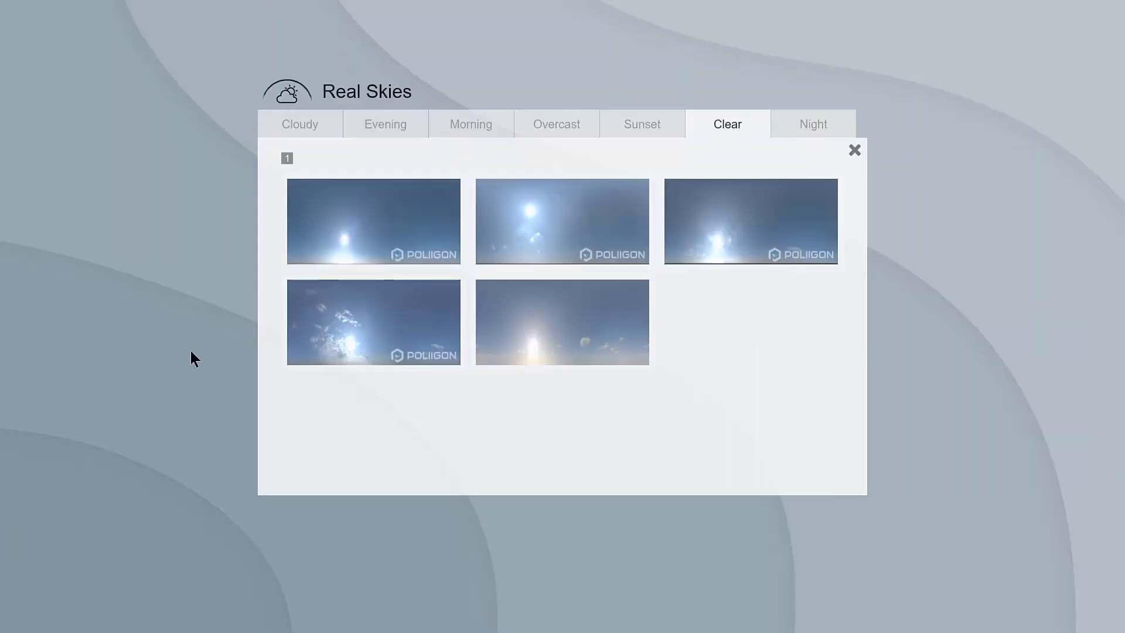
{"action": "left_click", "coordinate": [422, 313]}
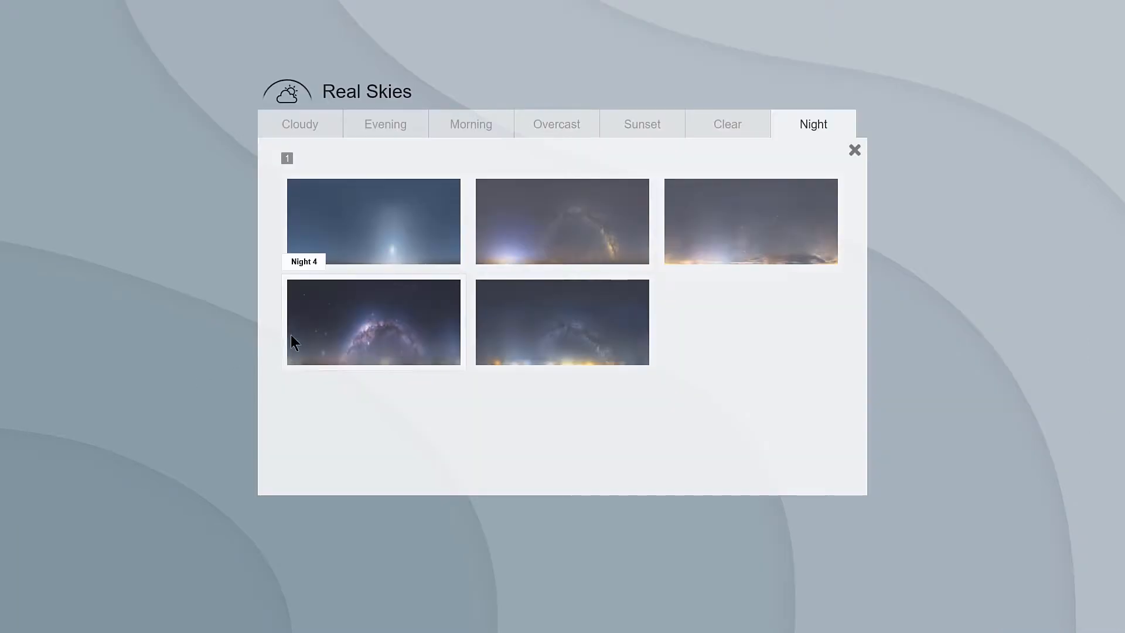
{"action": "left_click", "coordinate": [381, 331]}
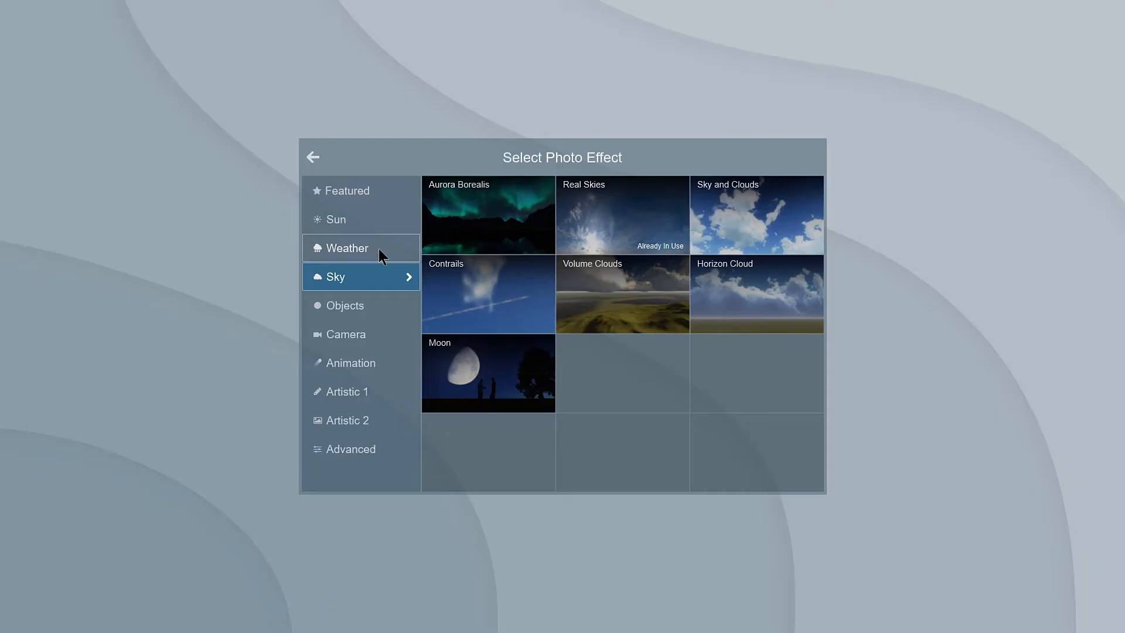
Step: Add the Precipitation effect to the Elevation photo and adjust the size and offset of the rain streaks on the dining room glass
{"action": "left_click", "coordinate": [379, 248]}
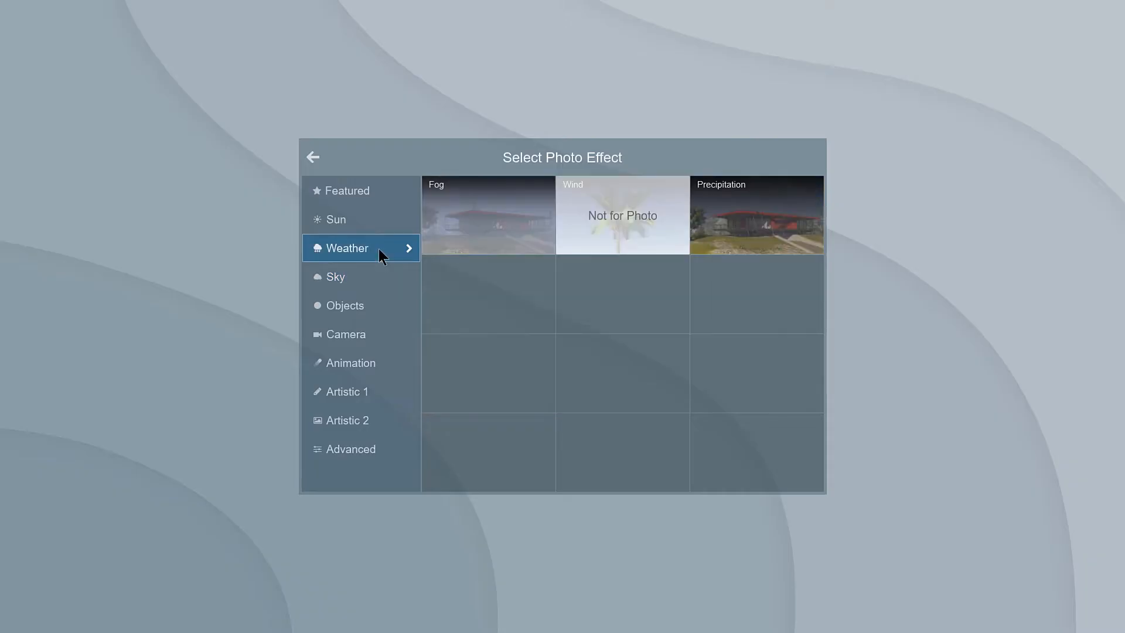
{"action": "left_click", "coordinate": [783, 224]}
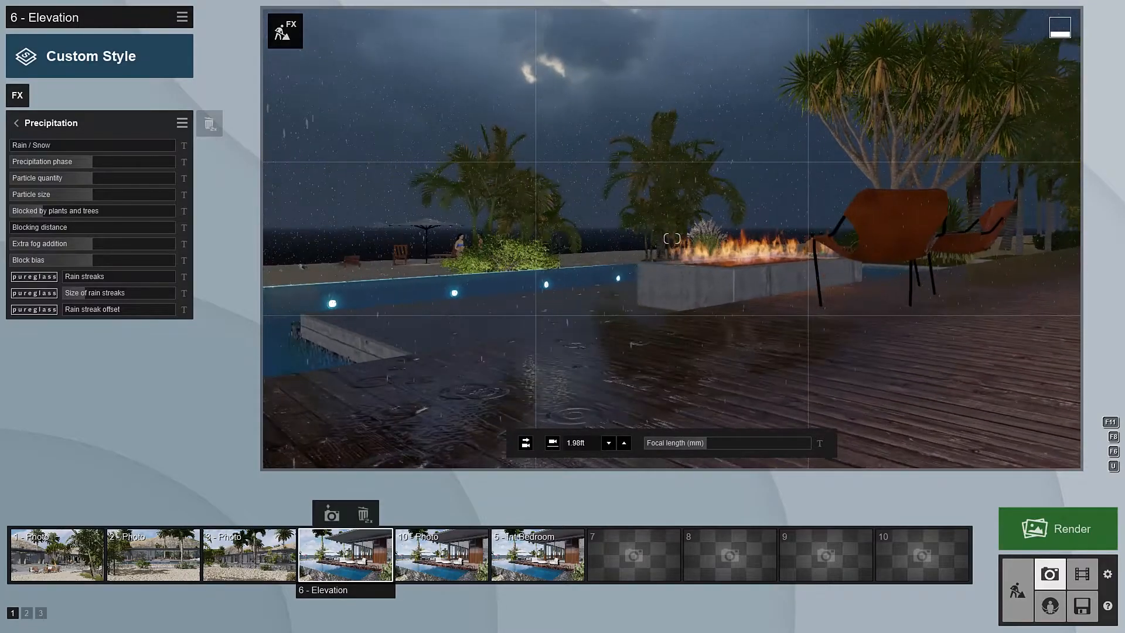
{"action": "key", "text": "w"}
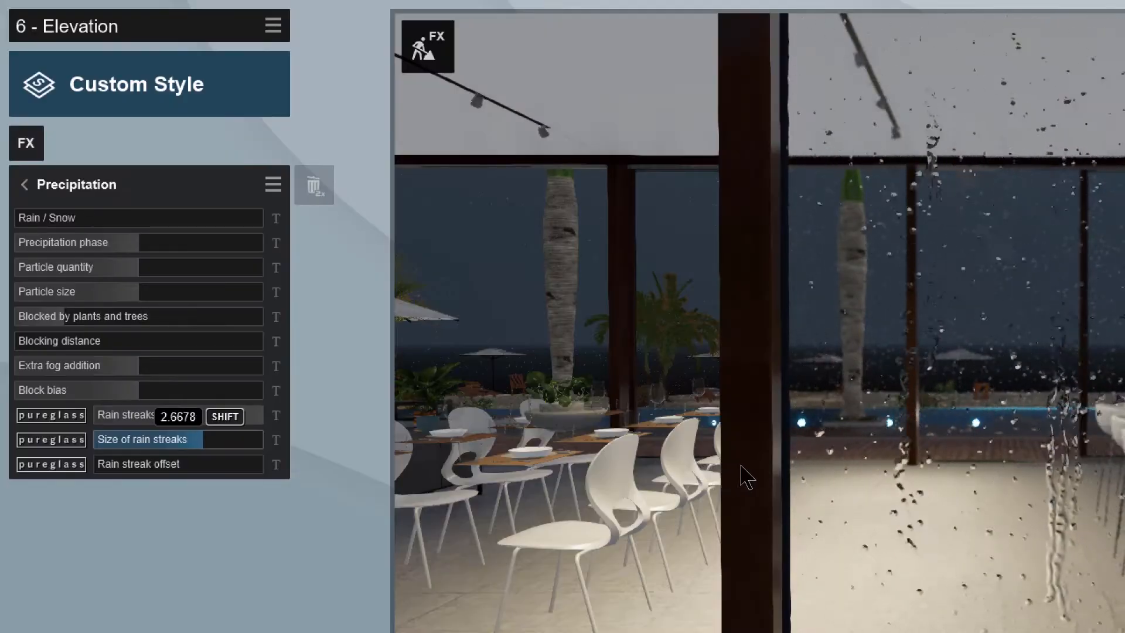
{"action": "left_click_drag", "start_coordinate": [747, 477], "coordinate": [856, 477]}
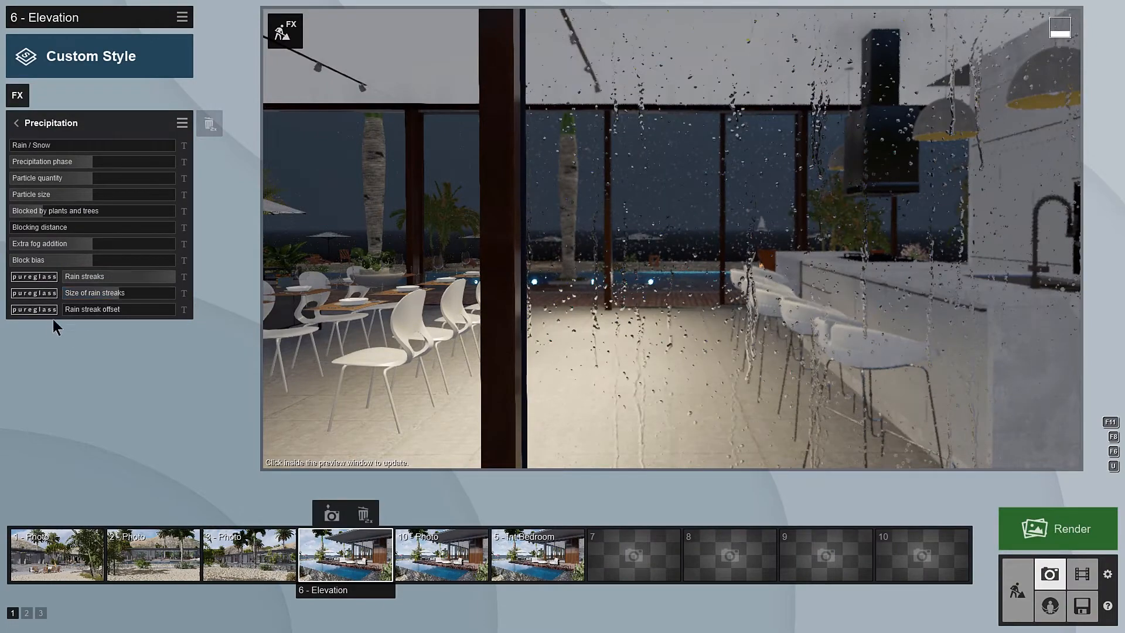
{"action": "left_click_drag", "start_coordinate": [125, 314], "coordinate": [444, 314]}
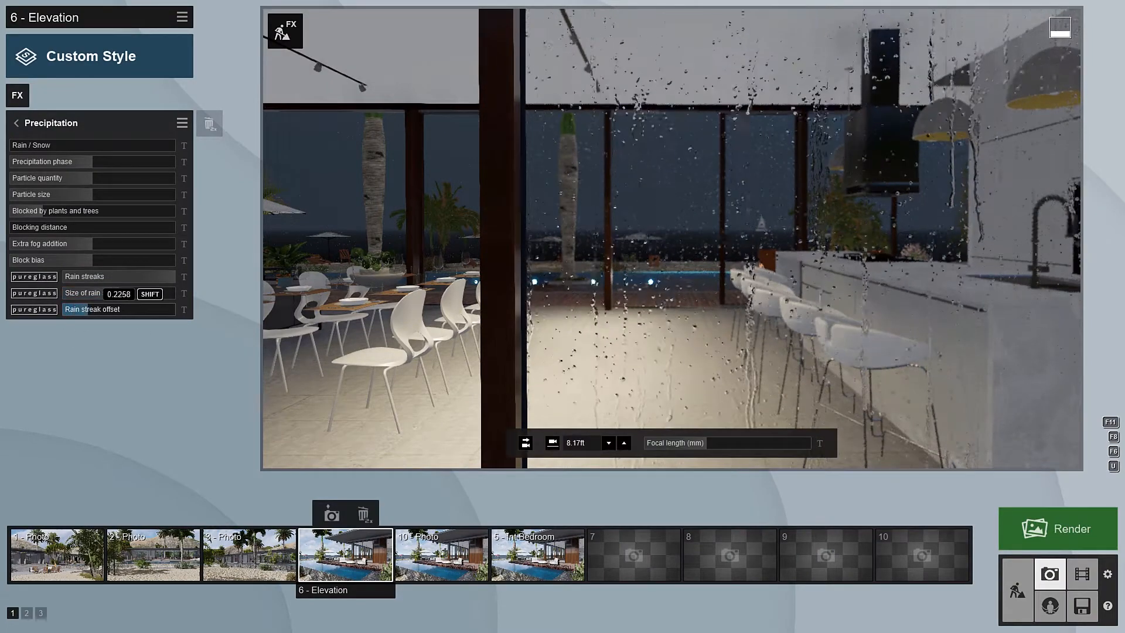
{"action": "mouse_move", "coordinate": [558, 350]}
{"action": "left_mouse_down", "text": "shift"}
{"action": "mouse_move", "coordinate": [1, 303]}
{"action": "mouse_move", "coordinate": [164, 304]}
{"action": "mouse_move", "coordinate": [326, 325]}
{"action": "mouse_move", "coordinate": [134, 322]}
{"action": "left_mouse_up", "text": "shift"}
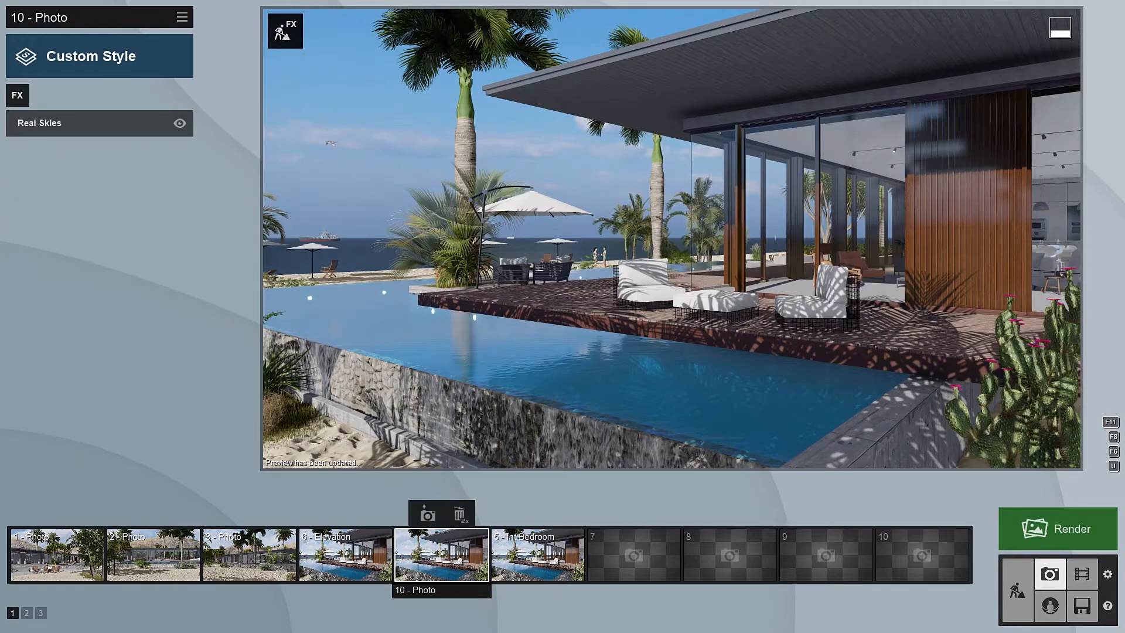
Step: Add the Shadow effect to the pool terrace photo and turn on soft shadows and fine detail shadows
{"action": "left_click", "coordinate": [17, 95]}
{"action": "left_click", "coordinate": [474, 205]}
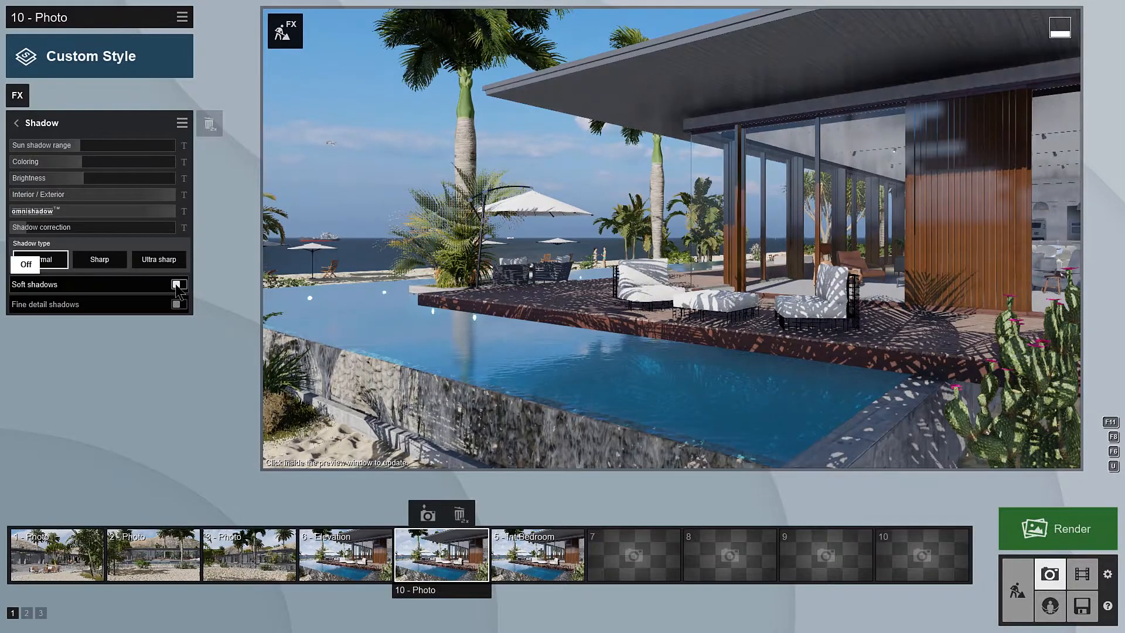
{"action": "left_click", "coordinate": [176, 284]}
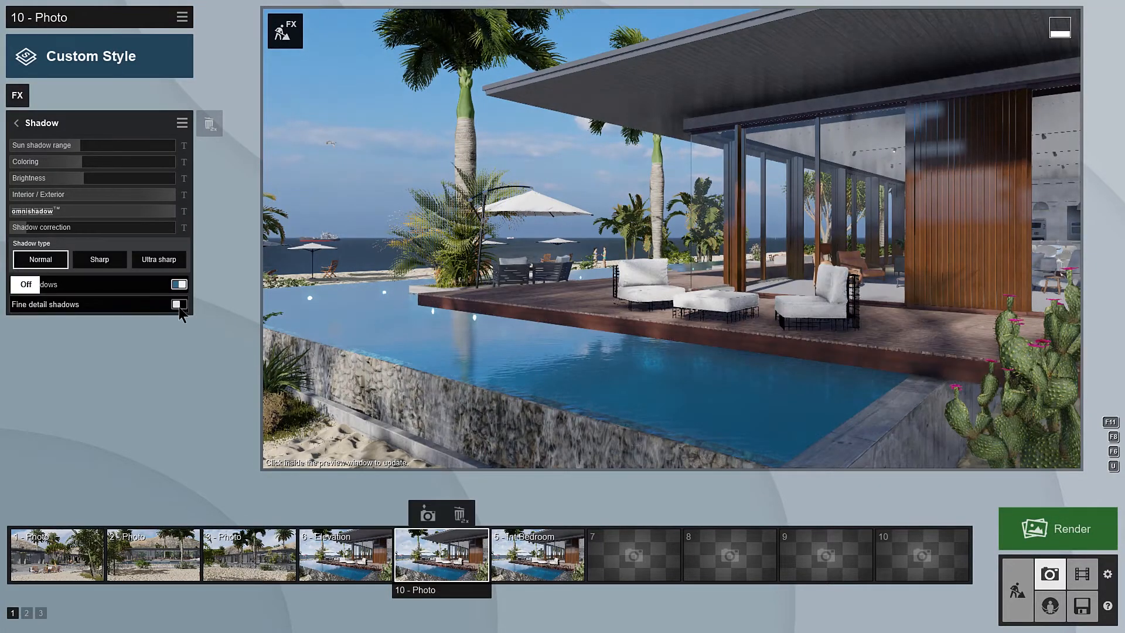
{"action": "left_click", "coordinate": [178, 305]}
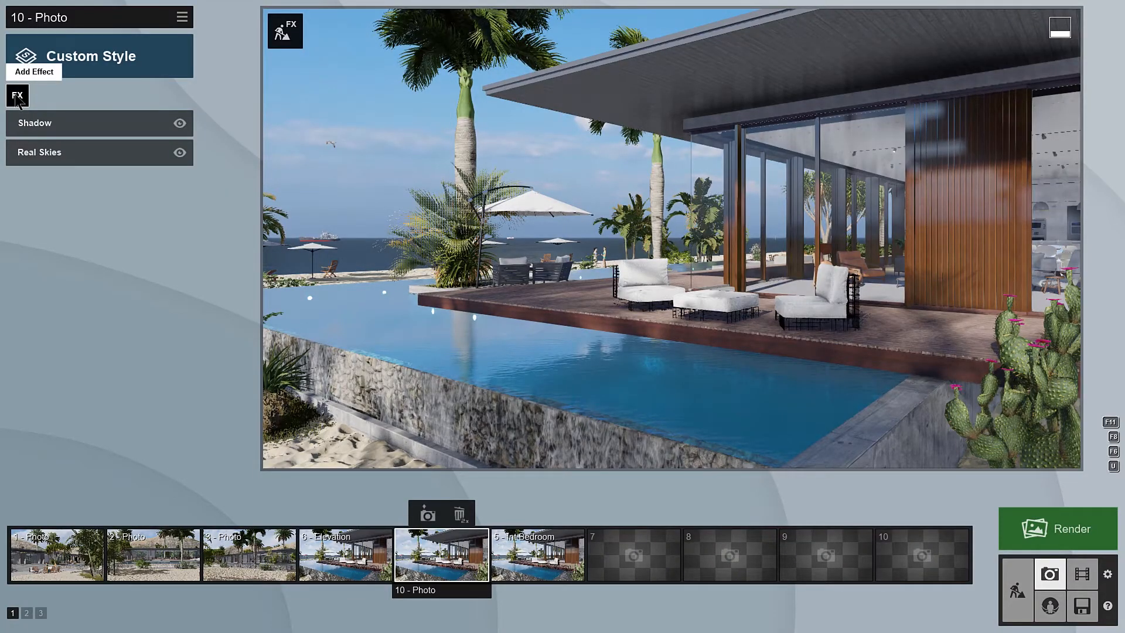
Step: Add the Reflection effect to the pool terrace photo and turn on Speedray reflections
{"action": "left_click", "coordinate": [17, 96]}
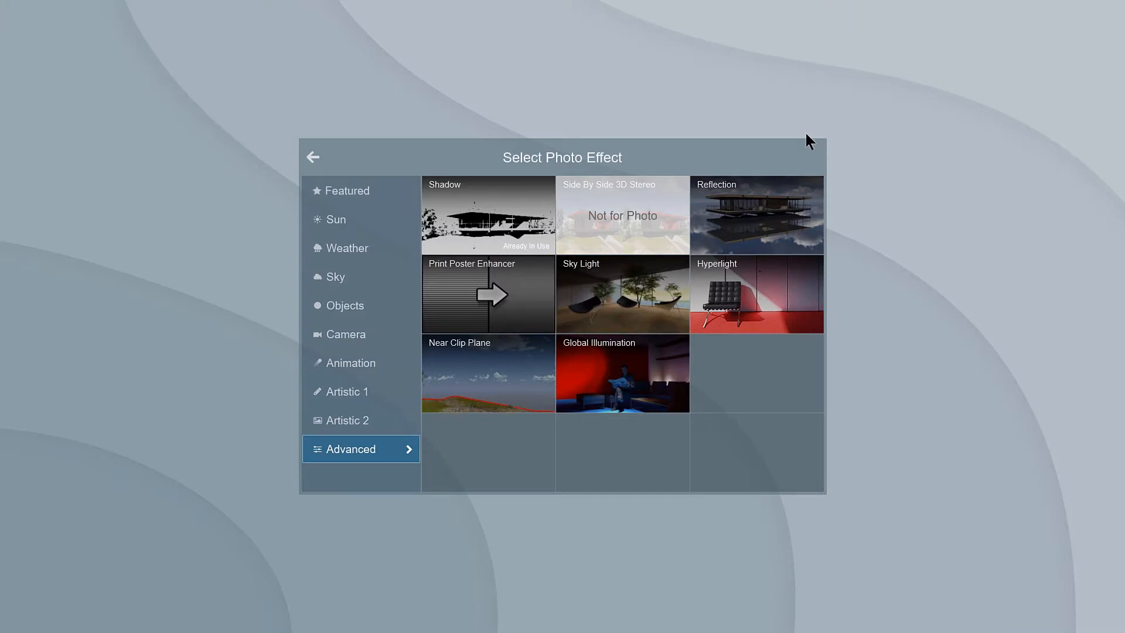
{"action": "left_click", "coordinate": [763, 217]}
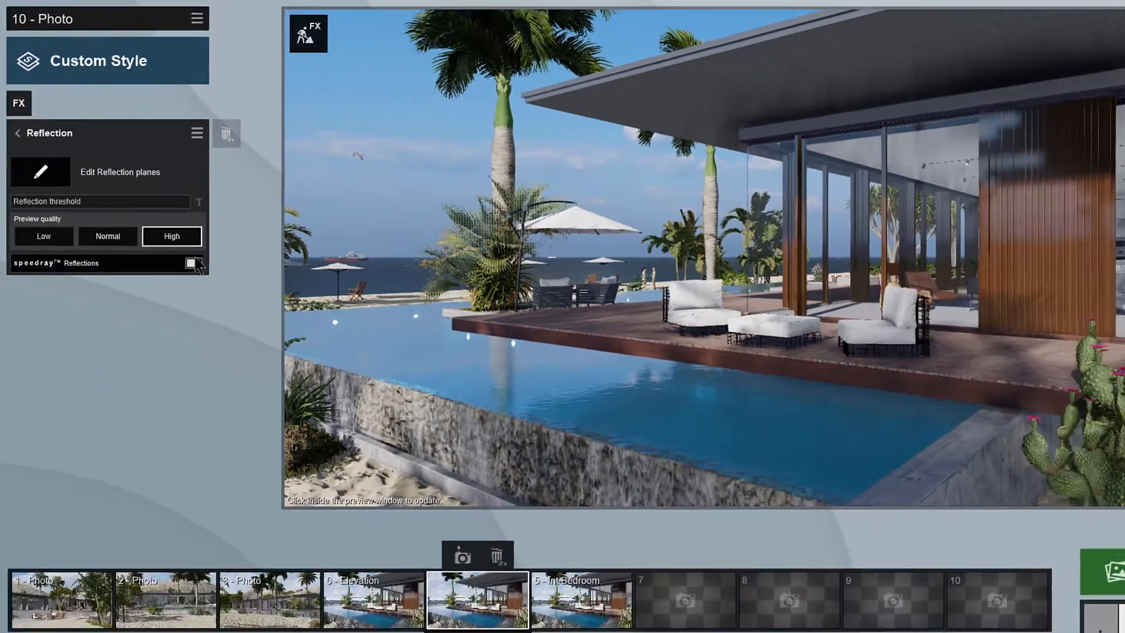
{"action": "left_click", "coordinate": [313, 423]}
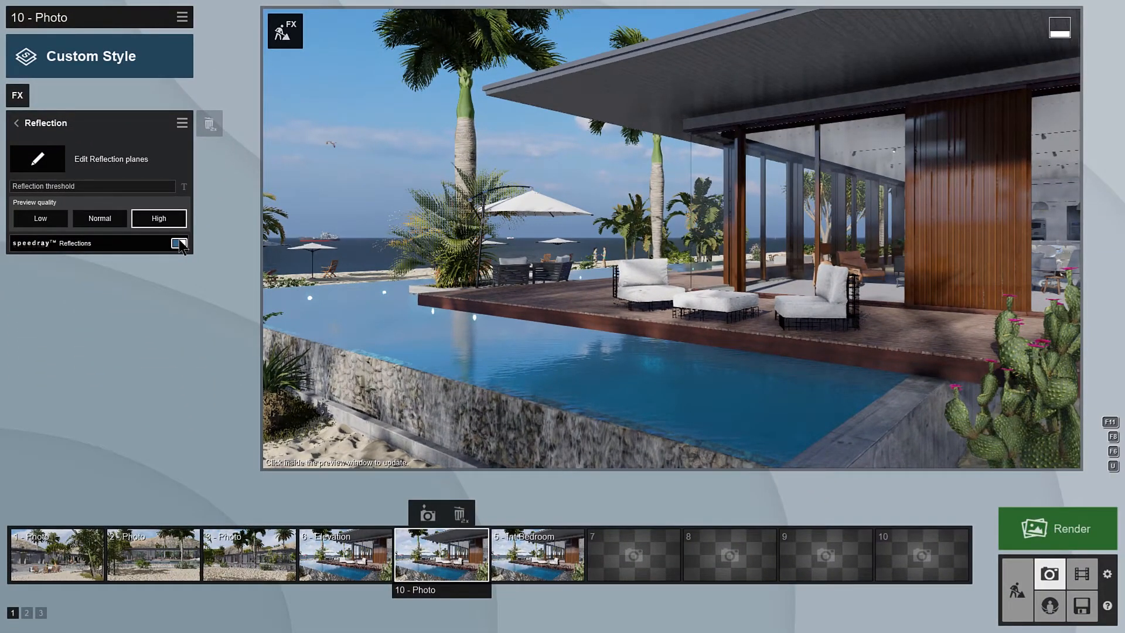
Step: Place a reflection plane on the pool water and automatically detect the other reflective surfaces for more planes
{"action": "left_click", "coordinate": [37, 159]}
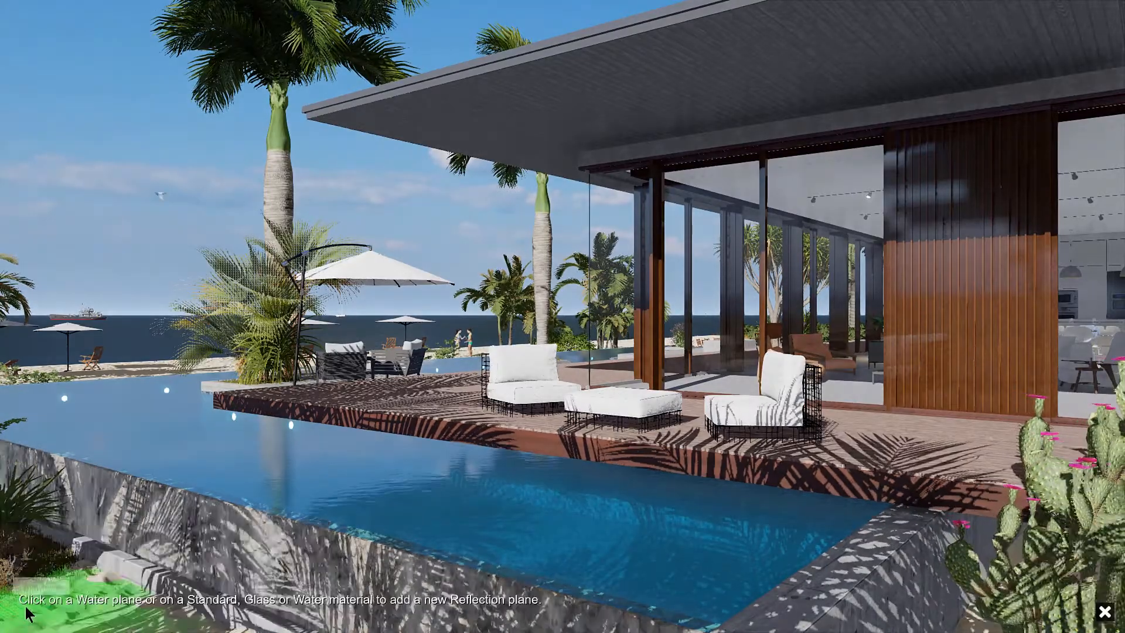
{"action": "left_click", "coordinate": [253, 456]}
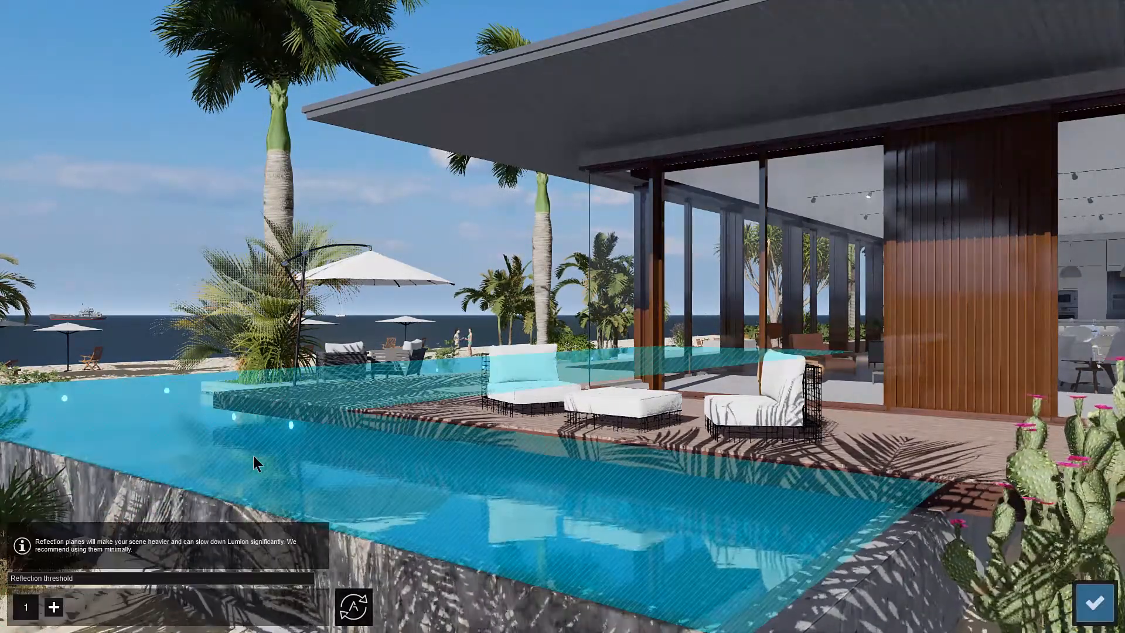
{"action": "left_click", "coordinate": [353, 607]}
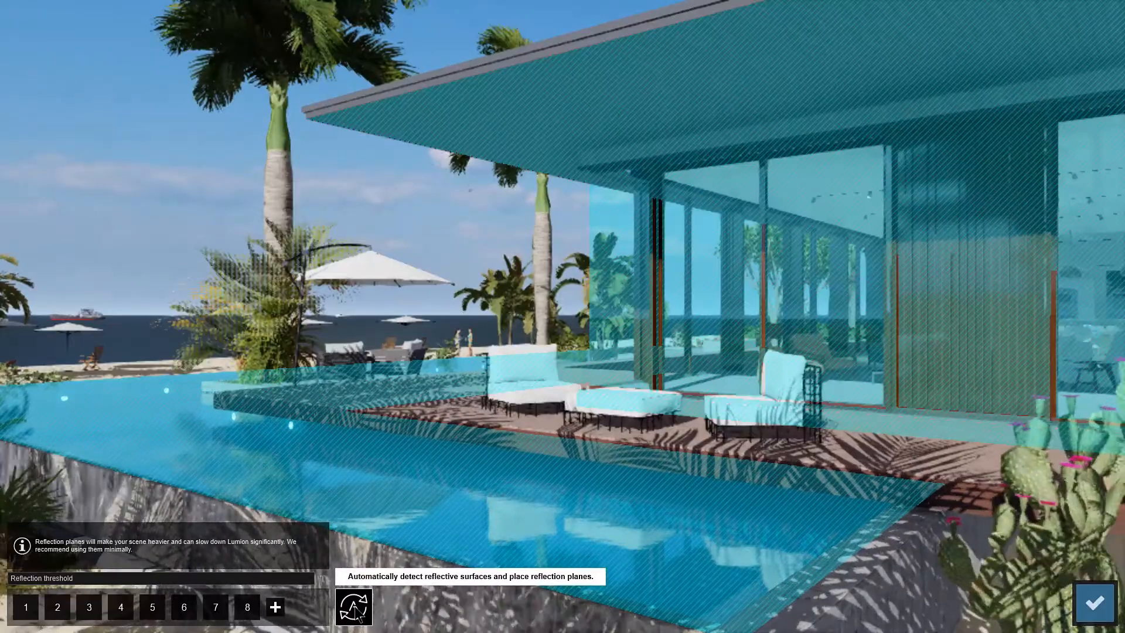
{"action": "left_click", "coordinate": [1094, 603]}
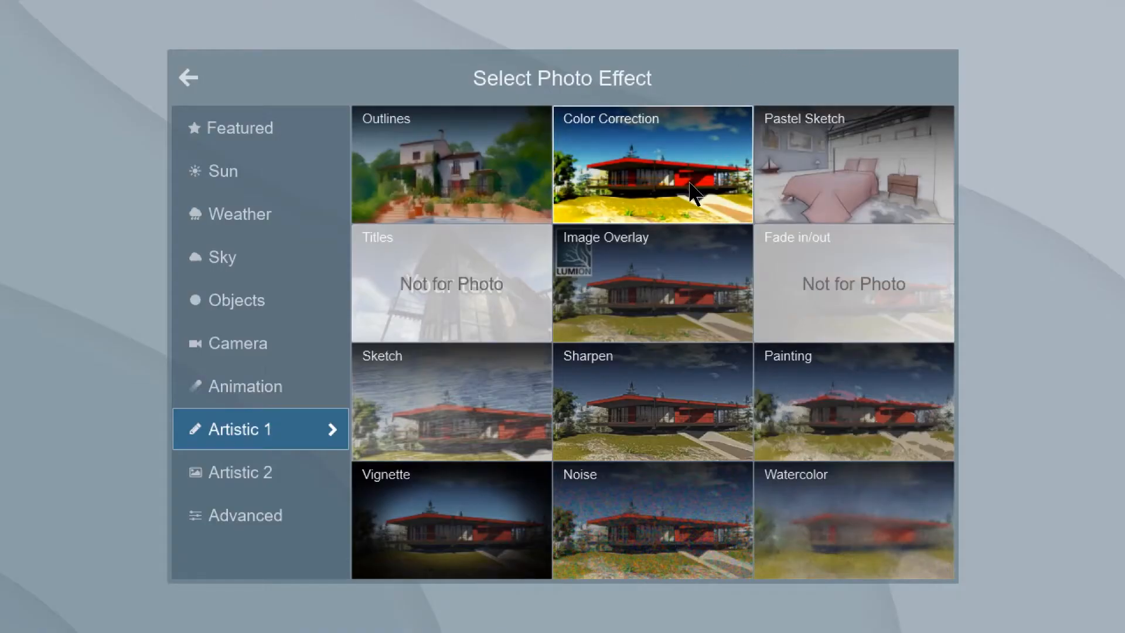
Step: Warm up the pool terrace photo by setting the Color Correction temperature to 0.3 and refresh the preview
{"action": "left_click", "coordinate": [651, 205]}
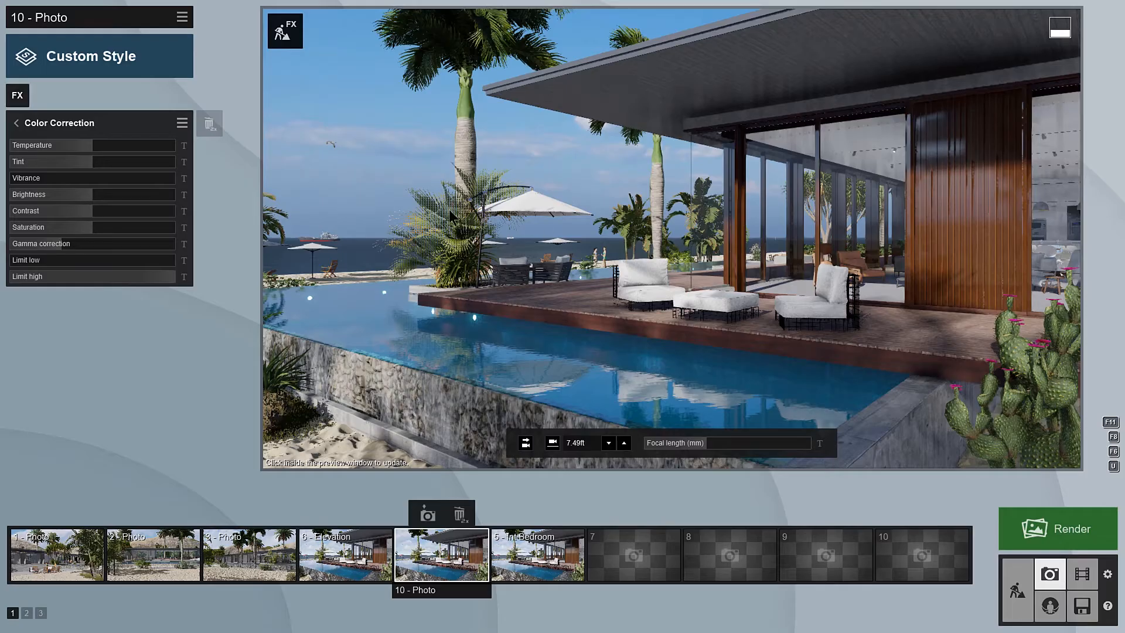
{"action": "left_click_drag", "start_coordinate": [108, 153], "coordinate": [122, 156]}
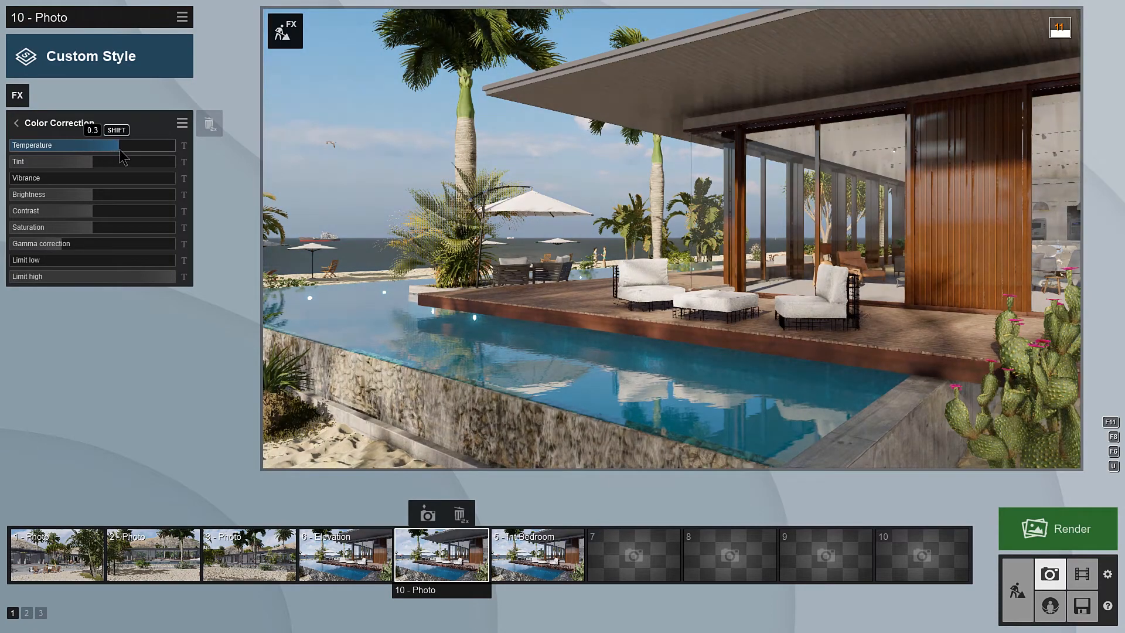
{"action": "left_click", "coordinate": [481, 315]}
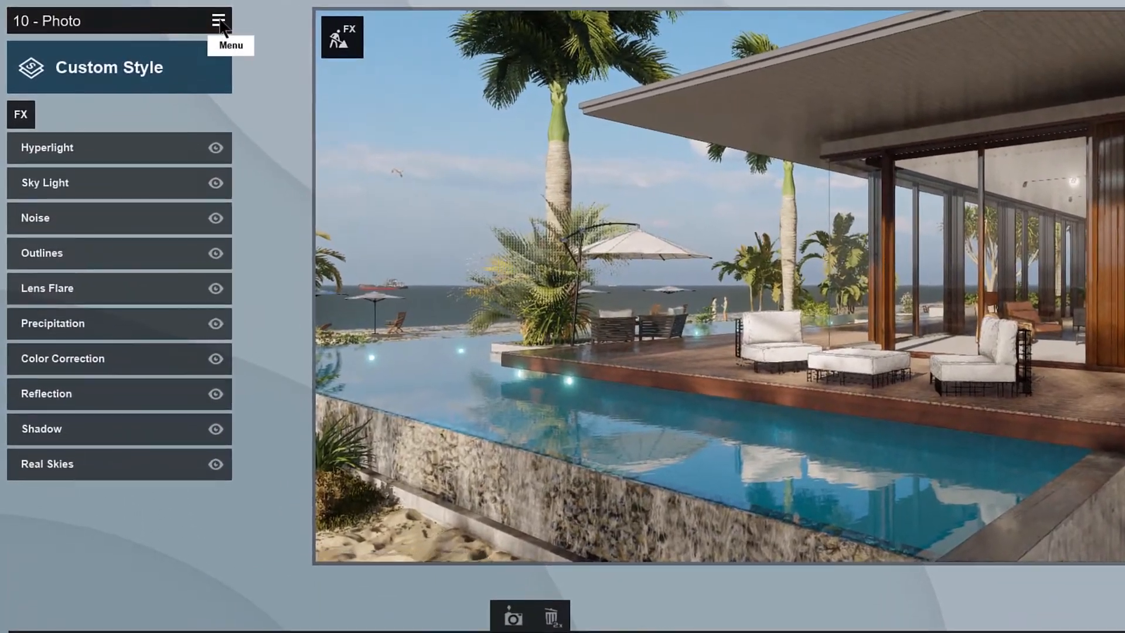
Step: Save the pool terrace photo's effects to the MISC folder as Sunny Afternoon
{"action": "left_click", "coordinate": [182, 18]}
{"action": "left_click", "coordinate": [252, 34]}
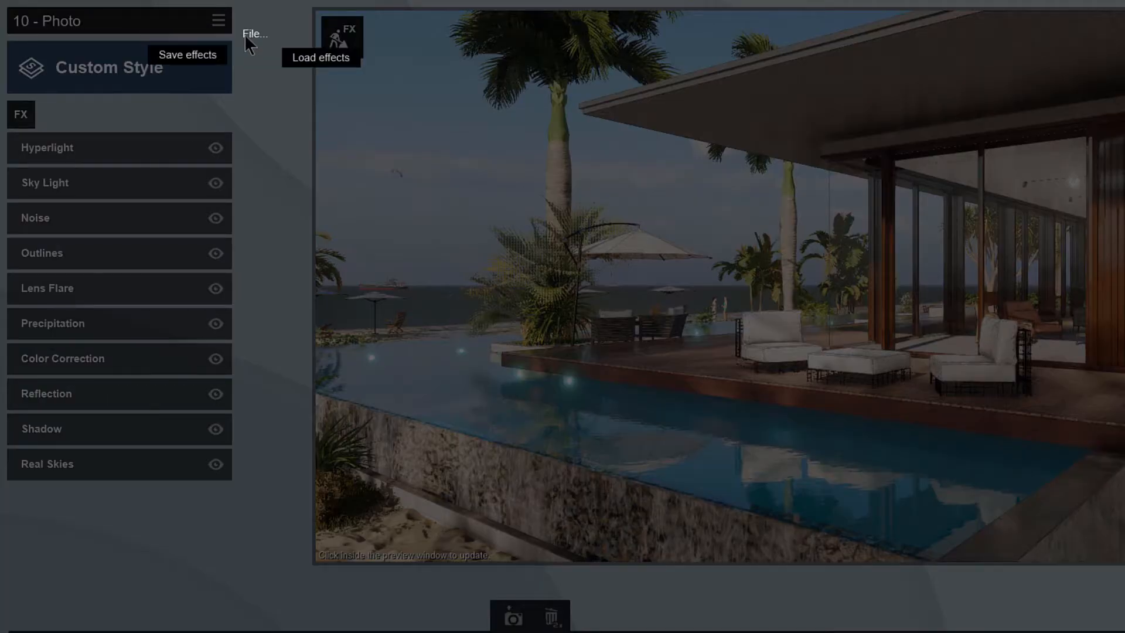
{"action": "left_click", "coordinate": [187, 54]}
{"action": "type", "text": "Sunny Afternoon"}
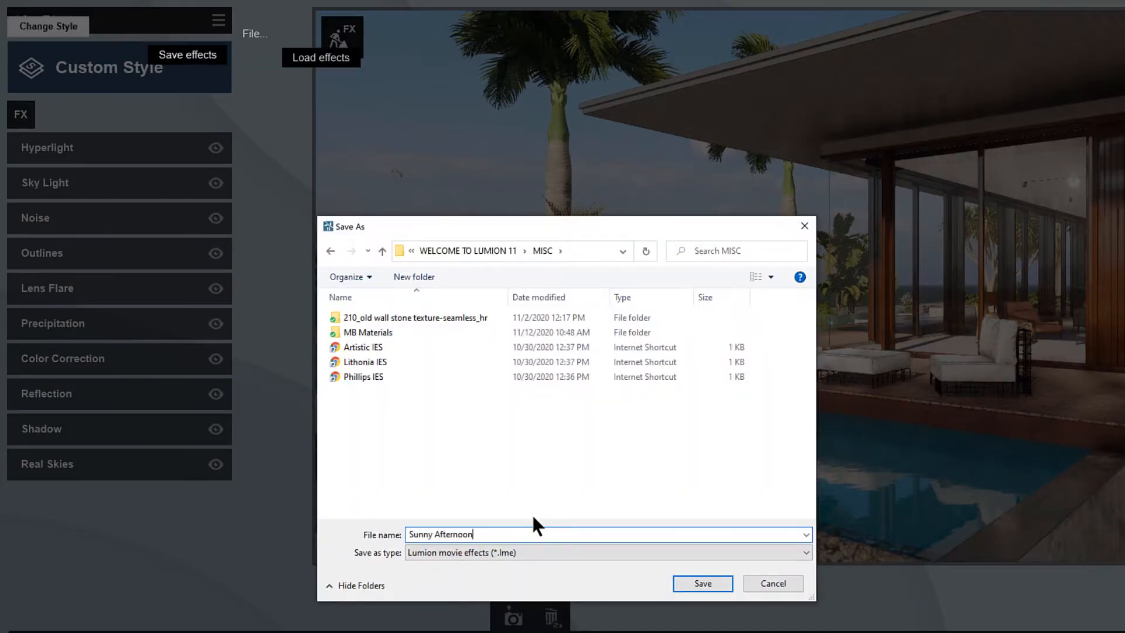
{"action": "key", "text": "Return"}
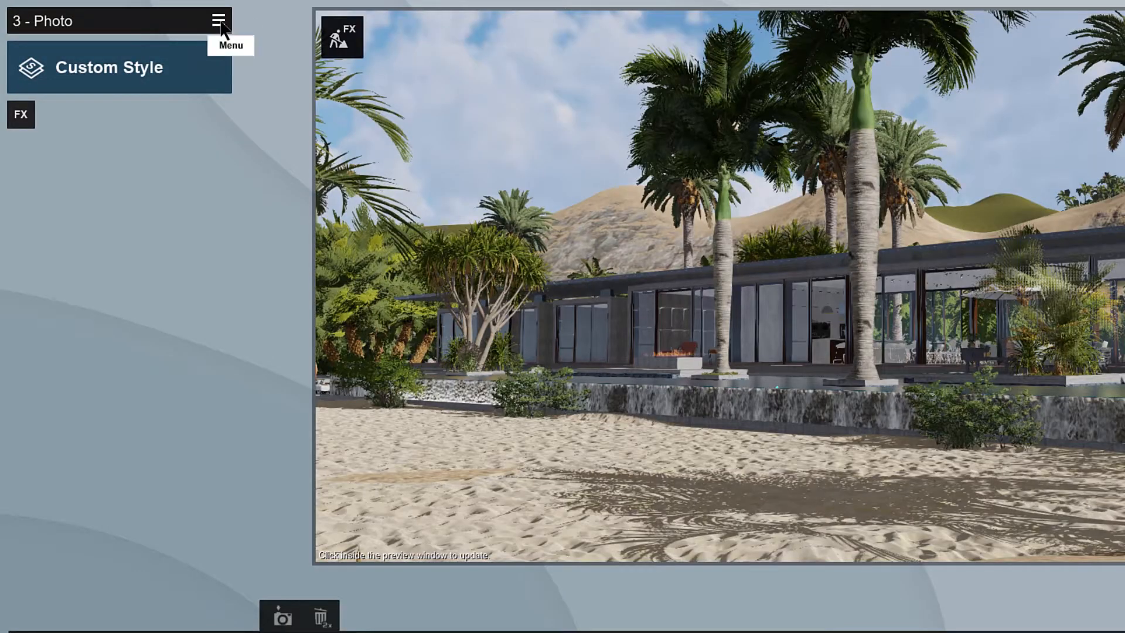
Step: Load the Sunny Afternoon.lme effects into the 3 - Photo beach view
{"action": "left_click", "coordinate": [220, 23]}
{"action": "left_click", "coordinate": [251, 33]}
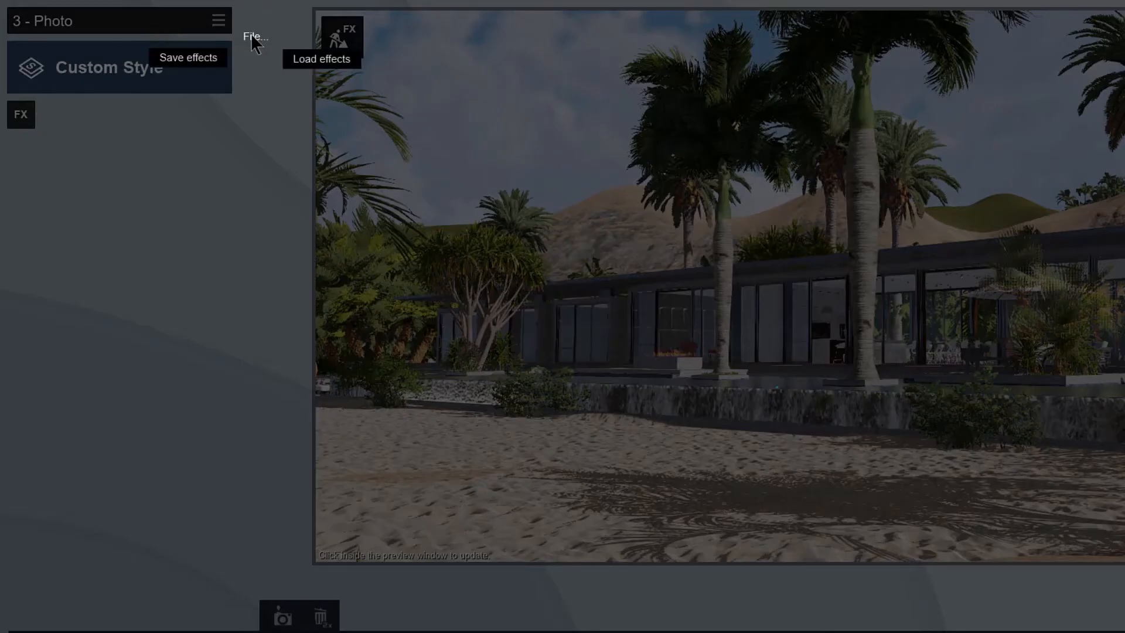
{"action": "left_click", "coordinate": [309, 61]}
{"action": "left_click", "coordinate": [420, 391]}
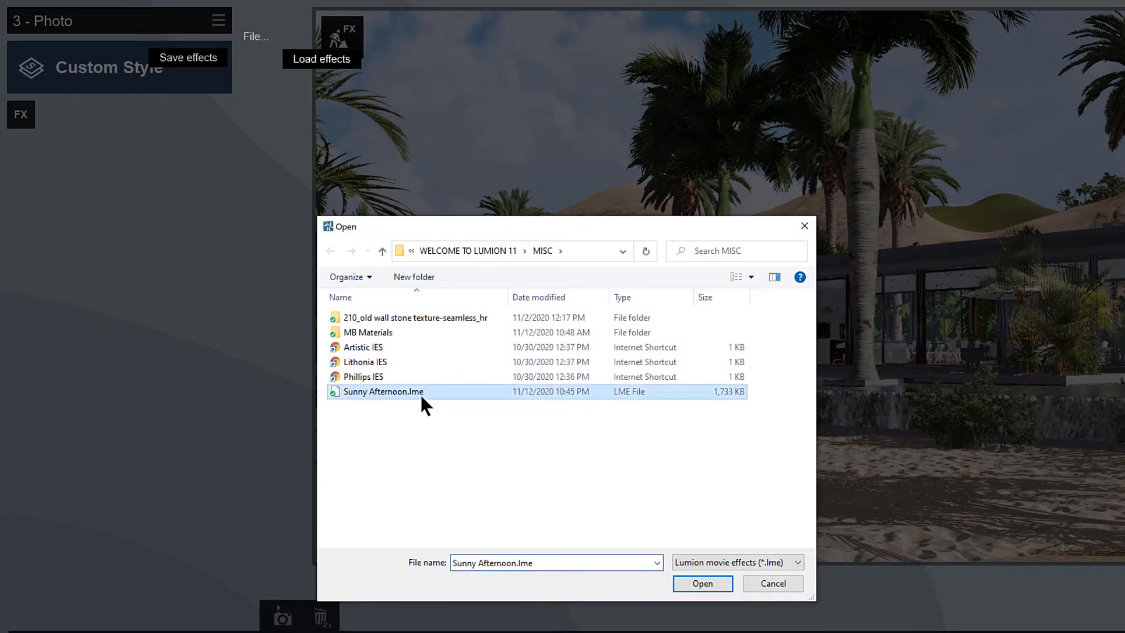
{"action": "left_click", "coordinate": [715, 585]}
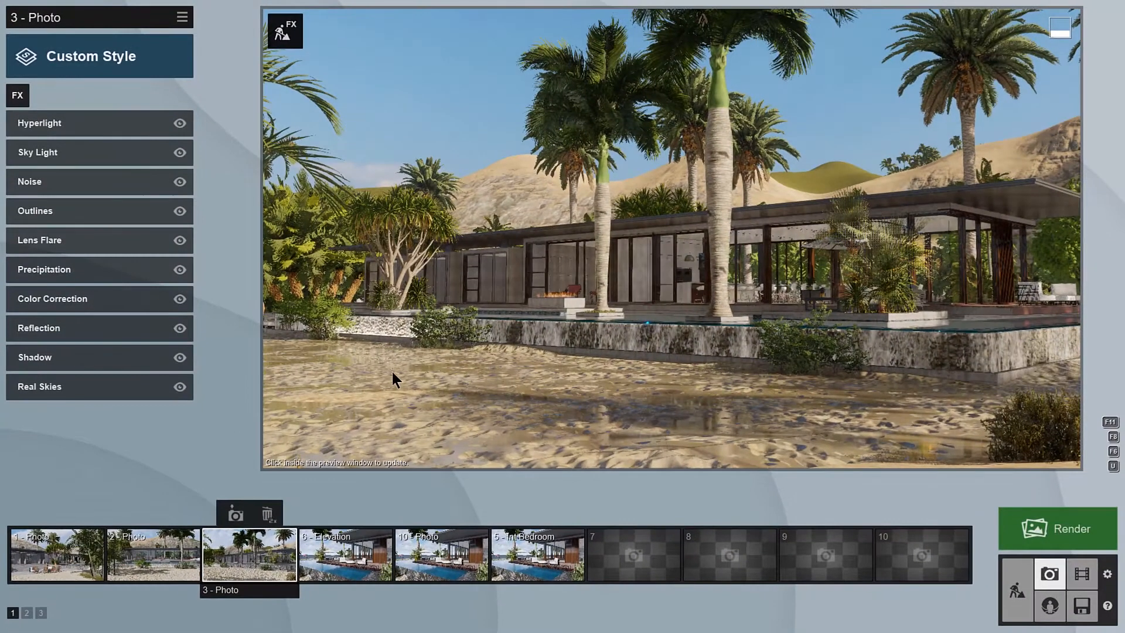
{"action": "left_click", "coordinate": [393, 373]}
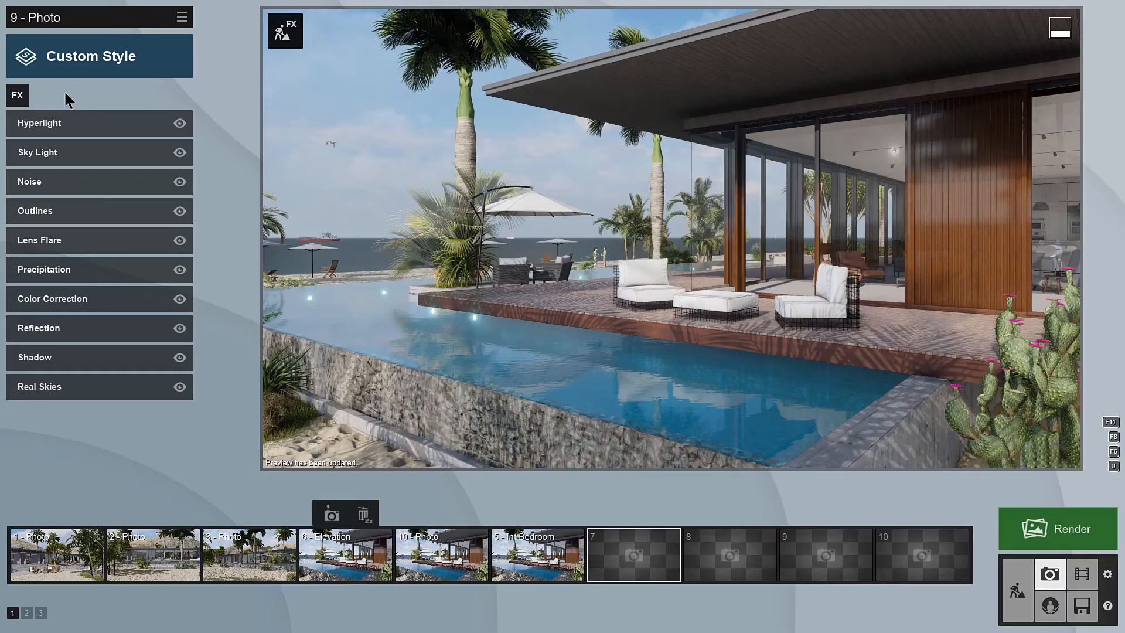
Step: Add the Orthographic View camera effect to 9 - Photo and enable it
{"action": "left_click", "coordinate": [17, 96]}
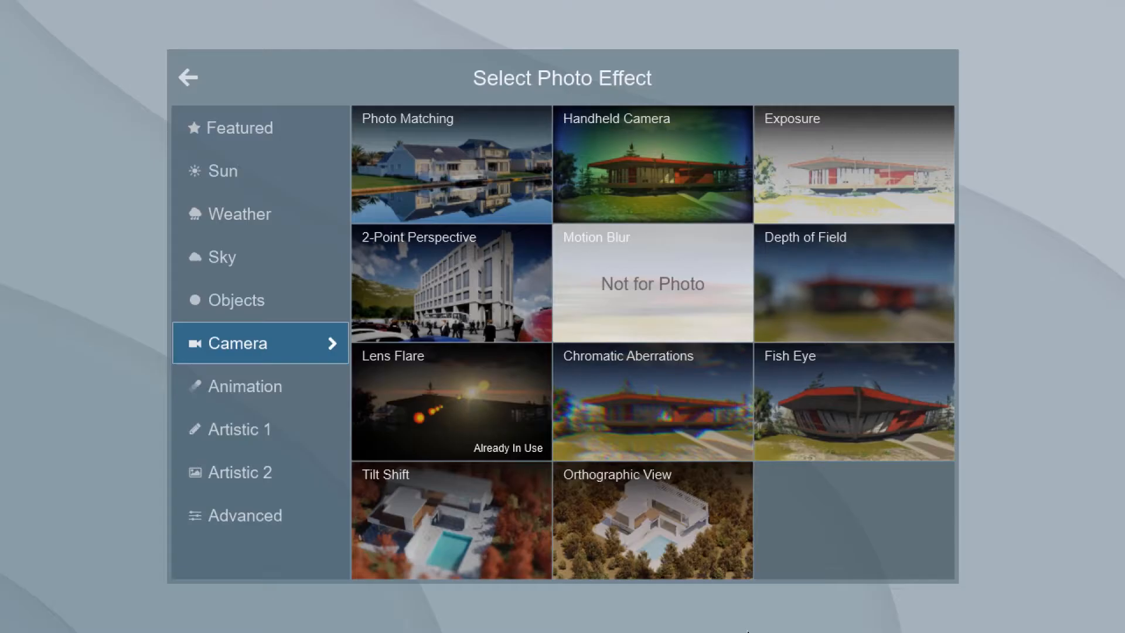
{"action": "left_click", "coordinate": [643, 564]}
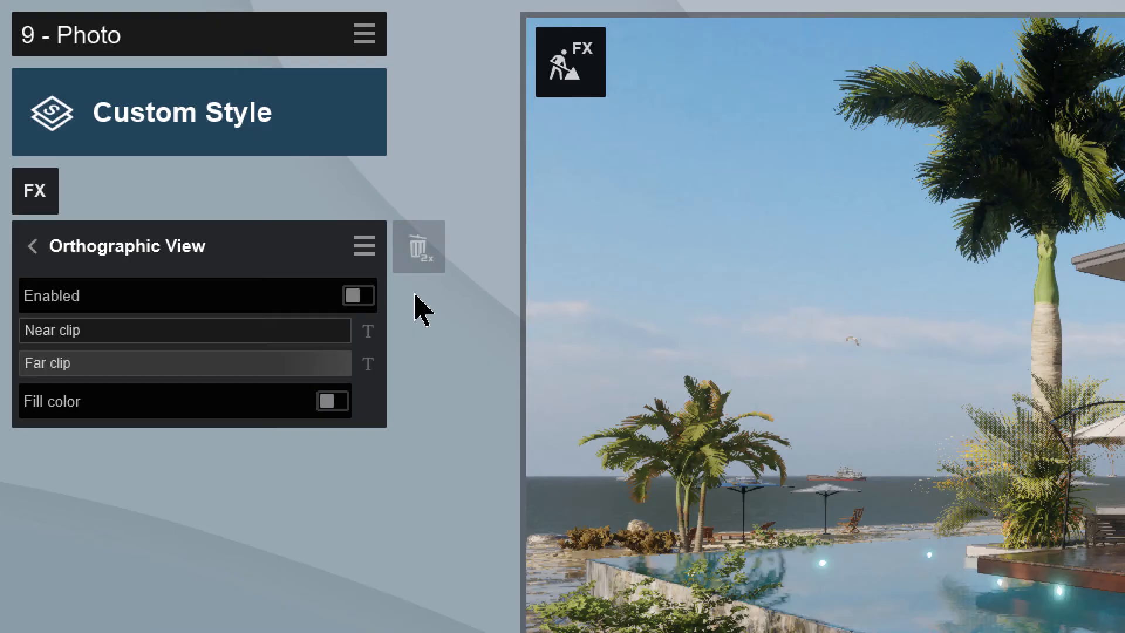
{"action": "left_click", "coordinate": [358, 296]}
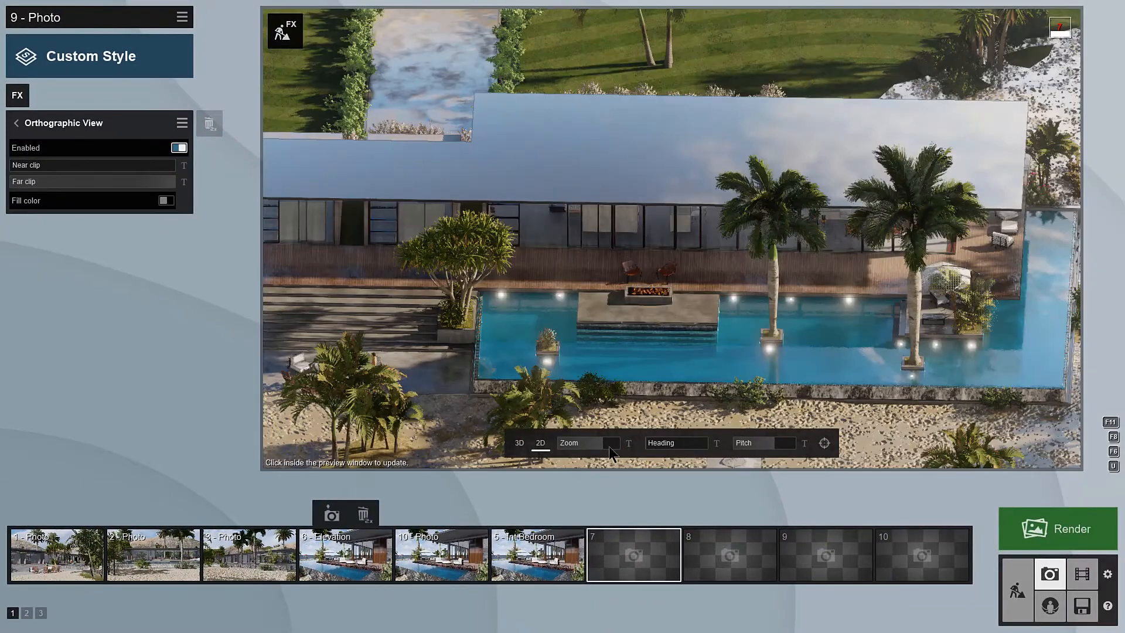
Step: Zoom out the 2D view to show the whole house, adjust the pitch and align the camera with the roof surface
{"action": "left_click_drag", "start_coordinate": [609, 446], "coordinate": [635, 452]}
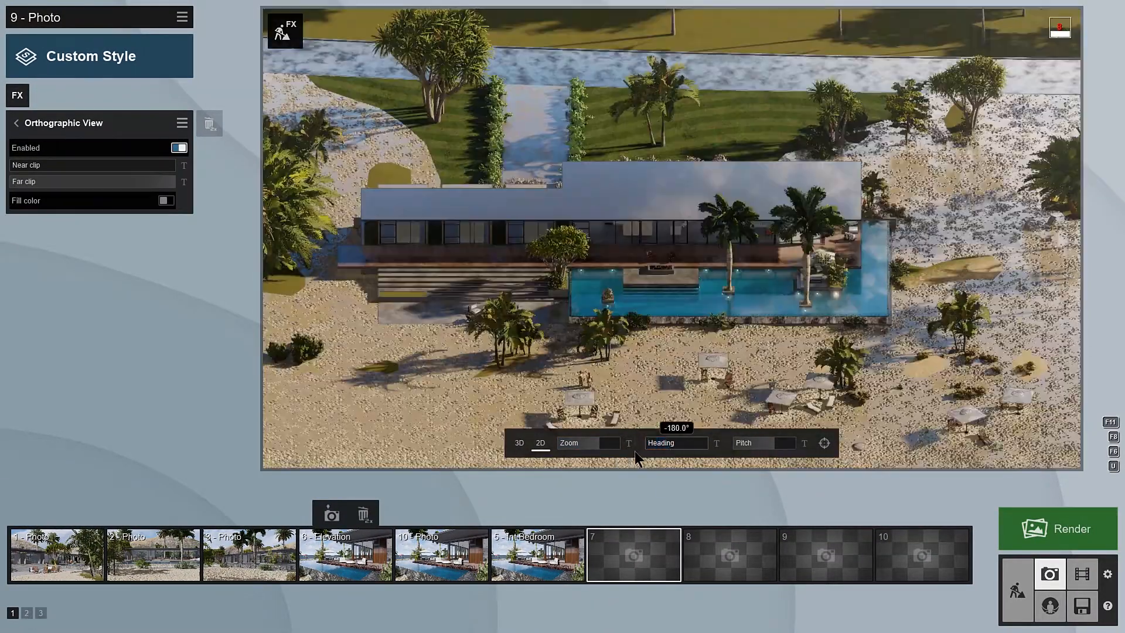
{"action": "left_click_drag", "start_coordinate": [782, 443], "coordinate": [861, 437]}
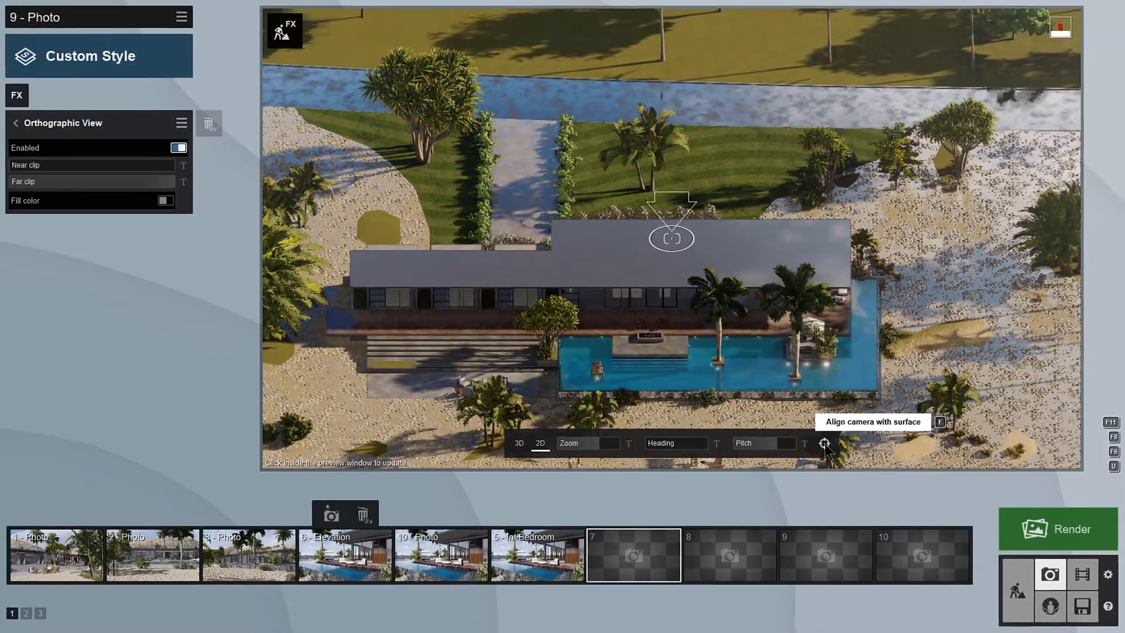
{"action": "left_click", "coordinate": [903, 560]}
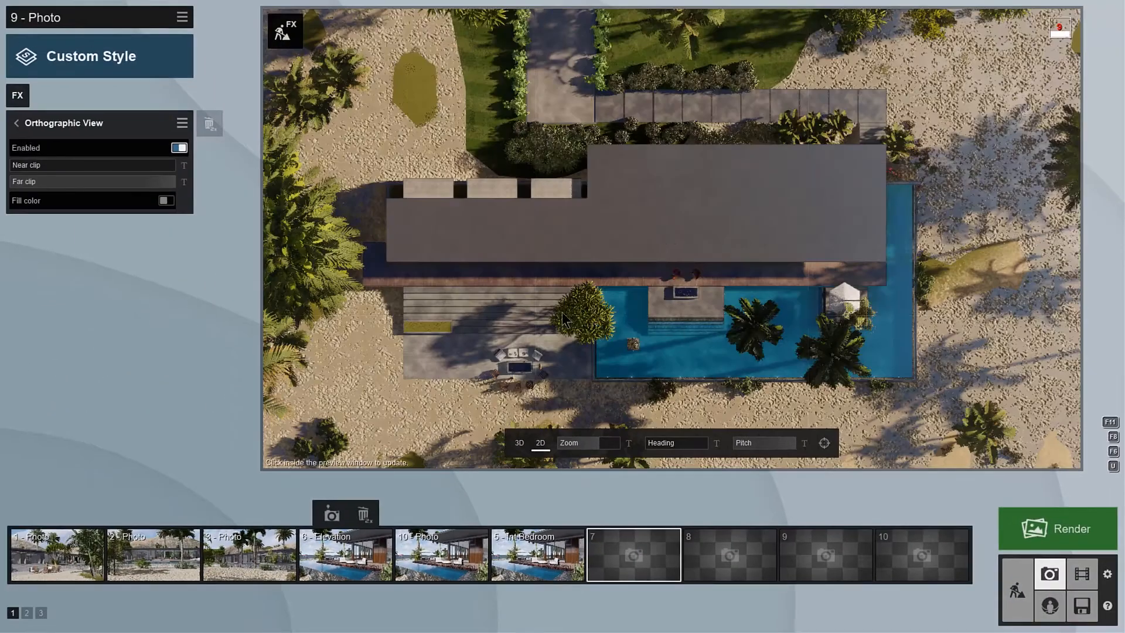
Step: Raise the near clip to cut away the roof and store the plan view in photo slot 7
{"action": "left_click_drag", "start_coordinate": [72, 165], "coordinate": [71, 165]}
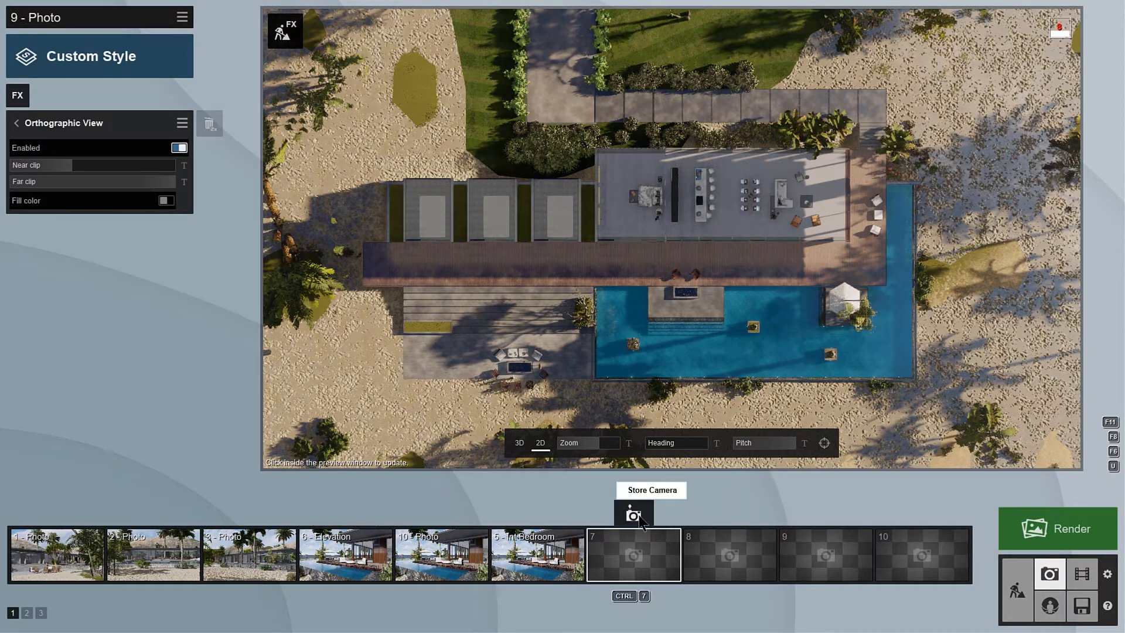
{"action": "left_click", "coordinate": [633, 514]}
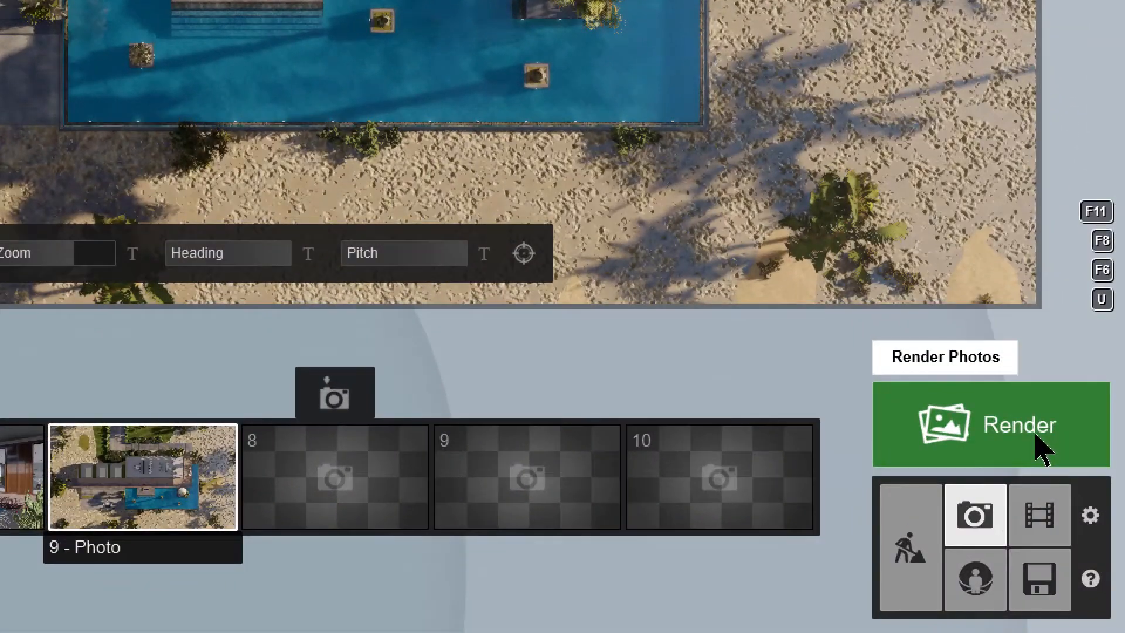
Step: Open the photo render options and switch to rendering a photo set
{"action": "left_click", "coordinate": [1041, 450]}
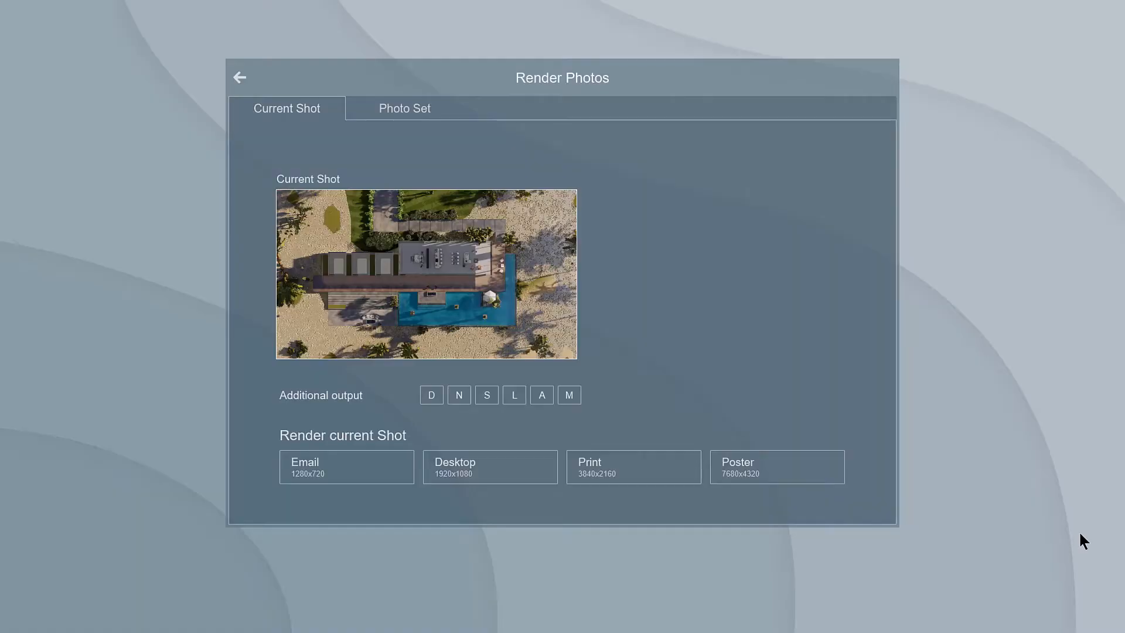
{"action": "left_click", "coordinate": [411, 107]}
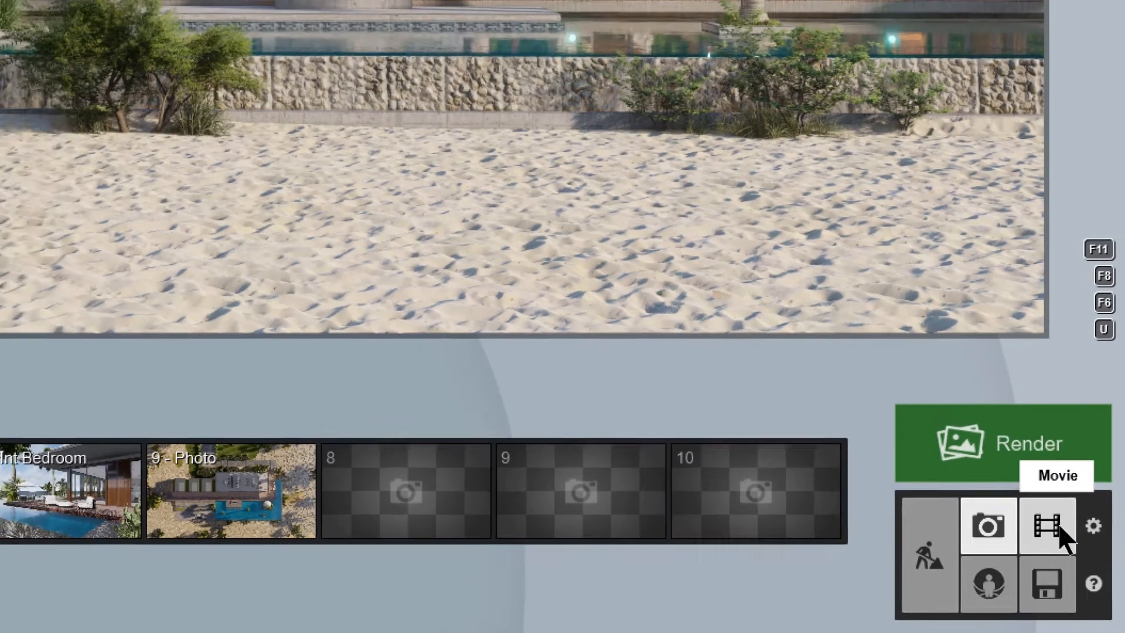
Step: Start recording a movie clip in the first slot and capture two camera keyframes, moving sideways along the beach between them
{"action": "left_click", "coordinate": [1052, 524]}
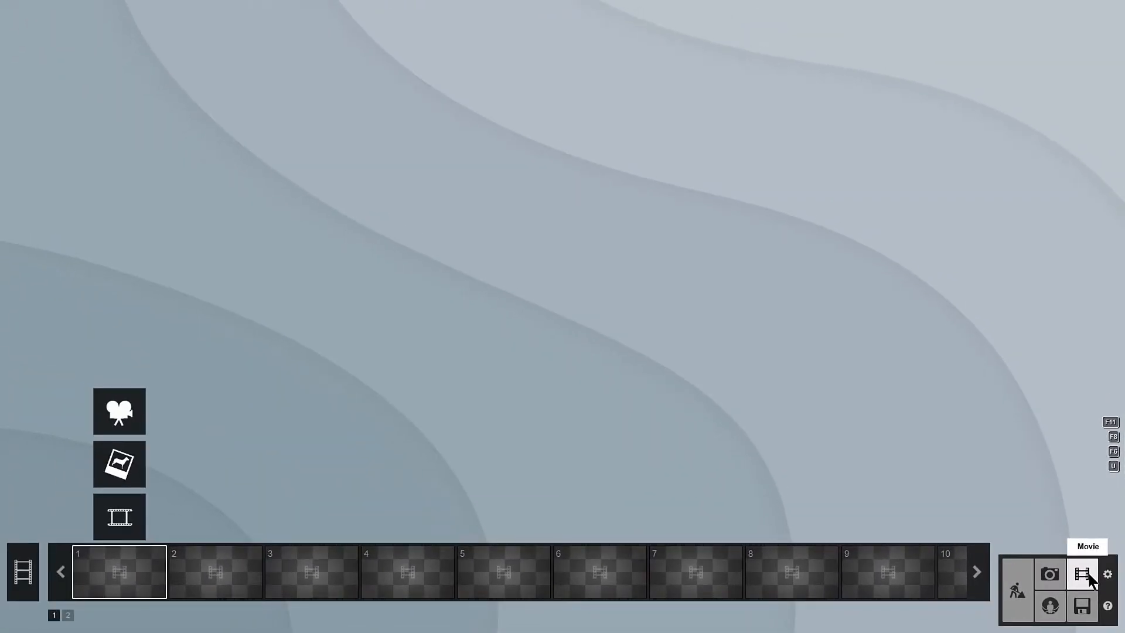
{"action": "left_click", "coordinate": [124, 407]}
{"action": "left_click", "coordinate": [593, 580]}
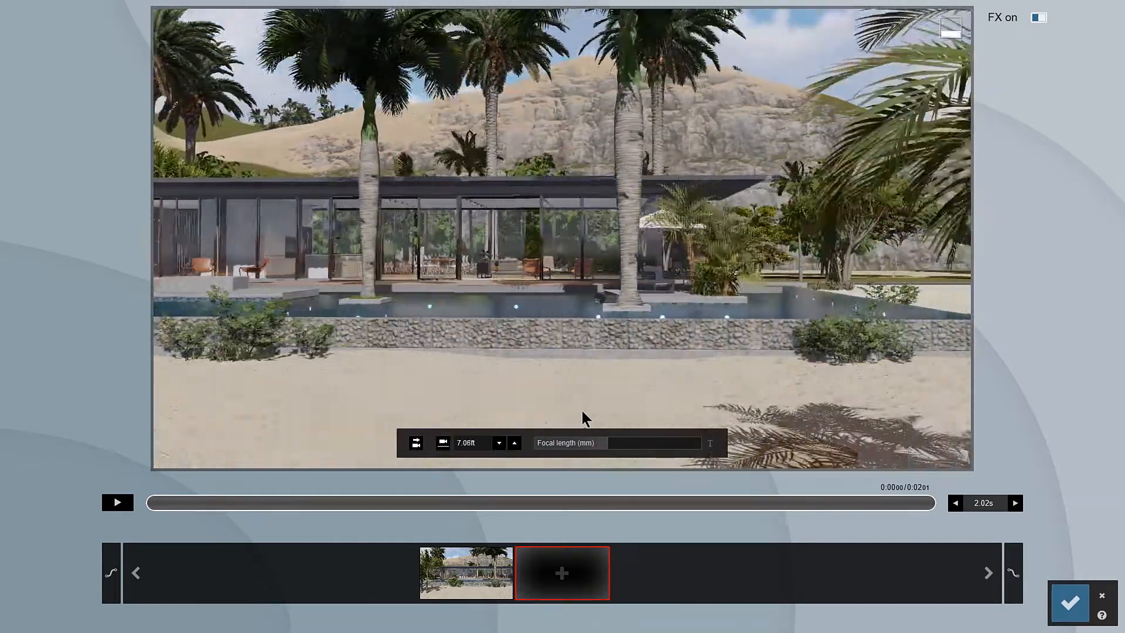
{"action": "key", "text": "d"}
{"action": "left_click", "coordinate": [583, 577]}
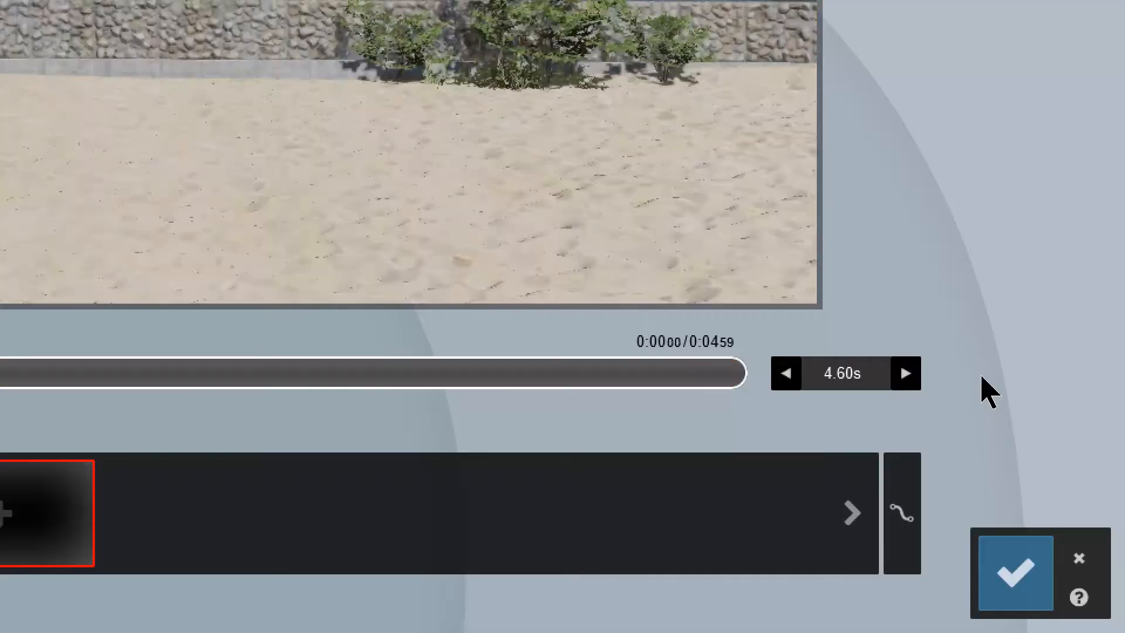
Step: Lengthen the clip to 8.60 s and open its duration value for editing
{"action": "left_click", "coordinate": [906, 374]}
{"action": "left_click", "coordinate": [906, 373]}
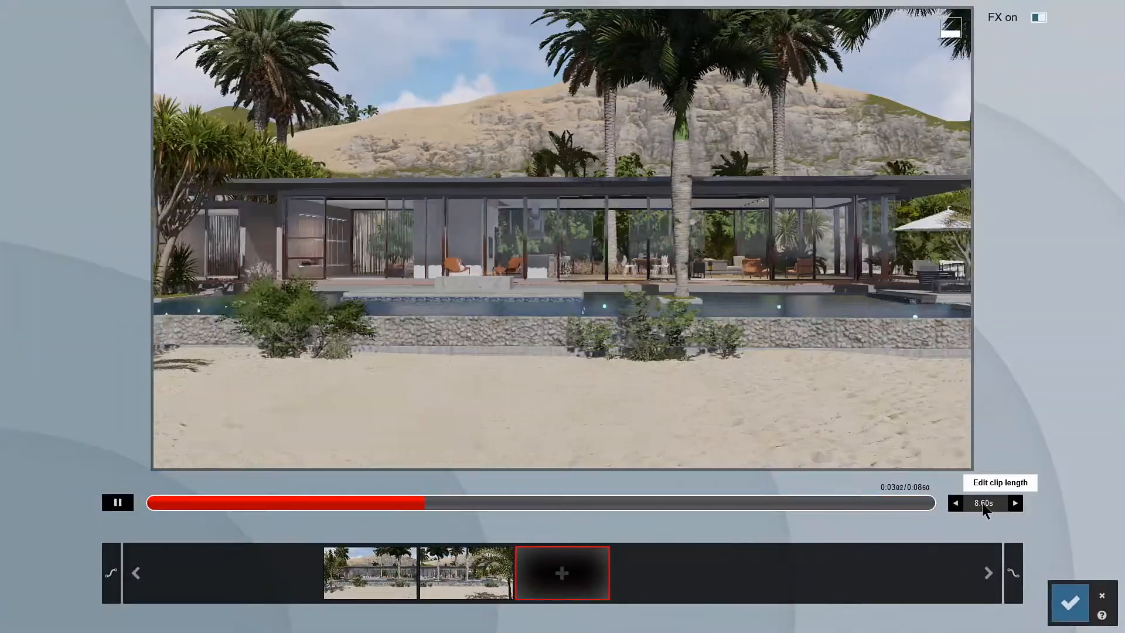
{"action": "left_click", "coordinate": [982, 502]}
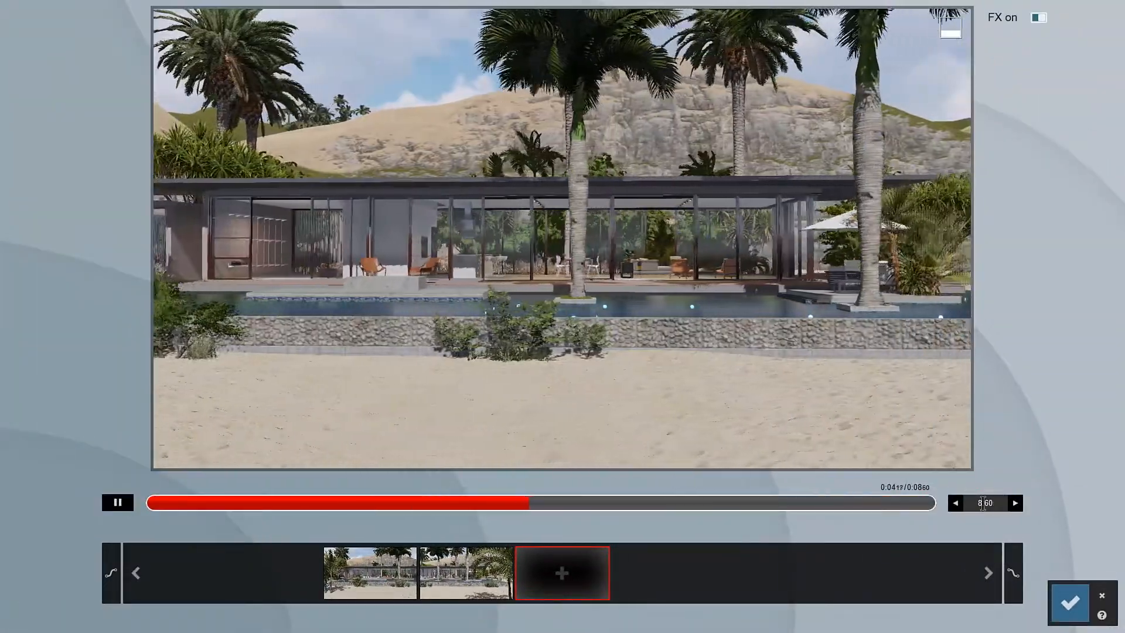
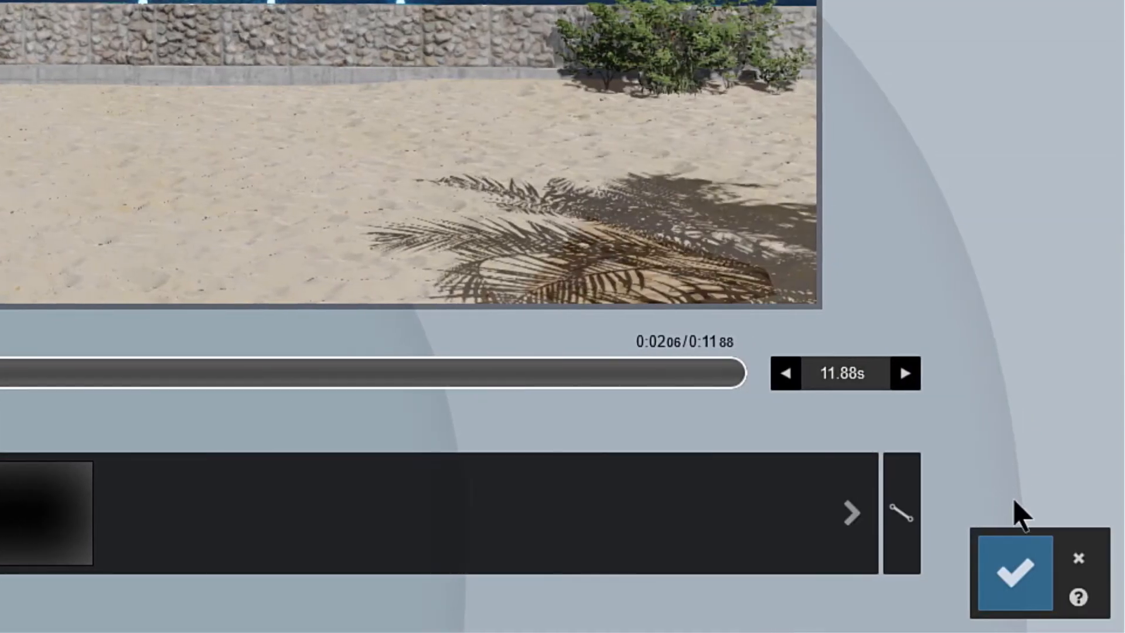
Step: Save the first clip at 11.88 s and preview clip 2 and the entire movie
{"action": "left_click", "coordinate": [1028, 567]}
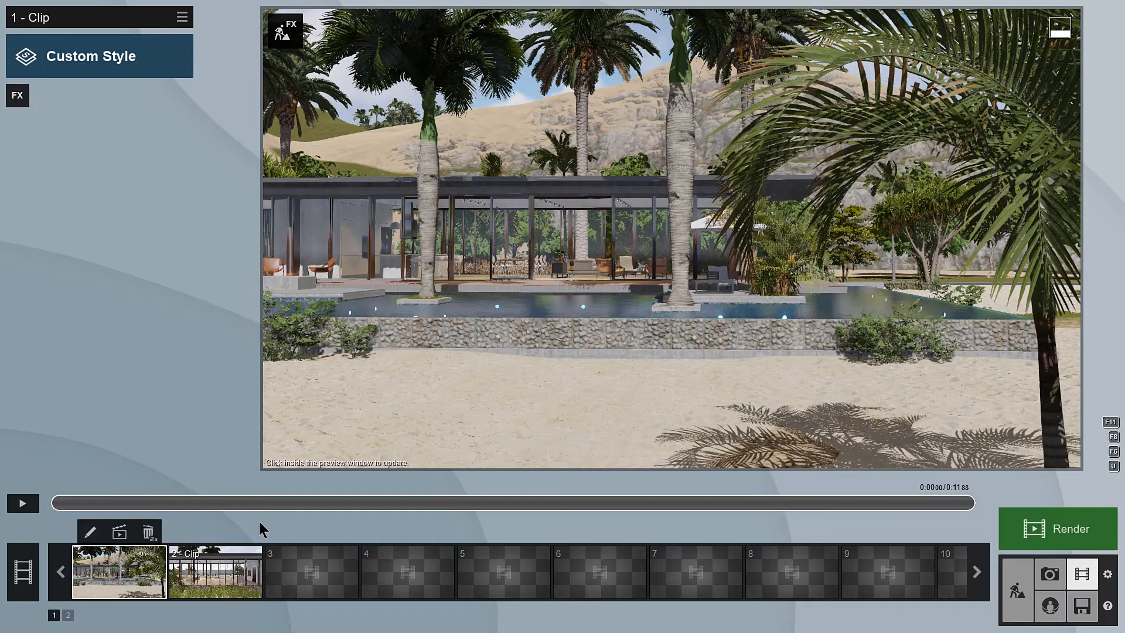
{"action": "left_click", "coordinate": [219, 561]}
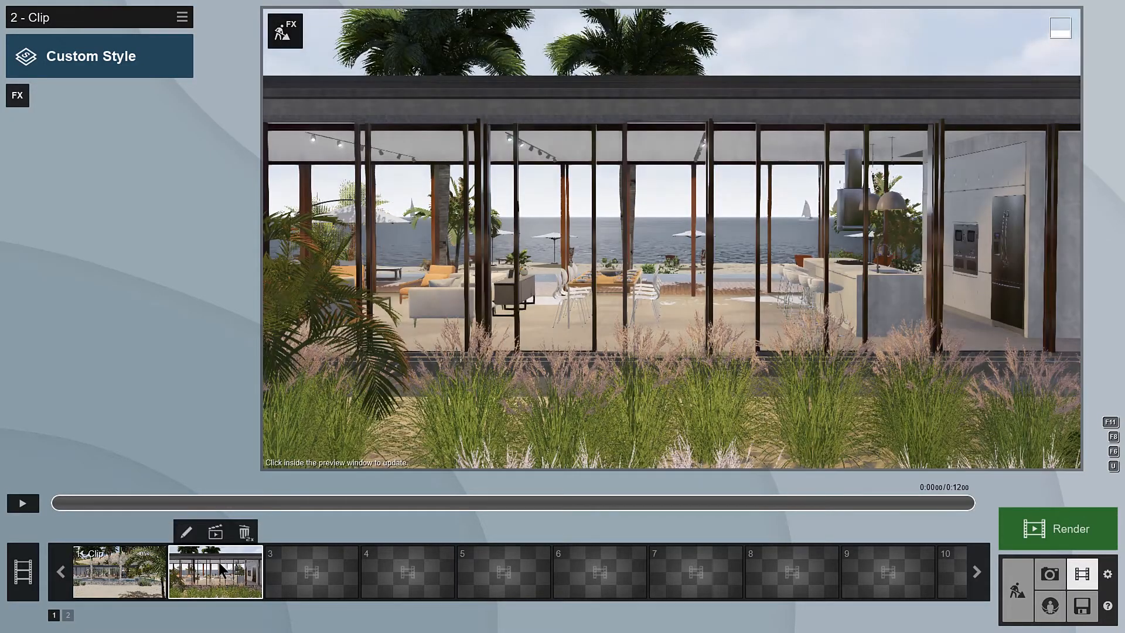
{"action": "left_click", "coordinate": [31, 502]}
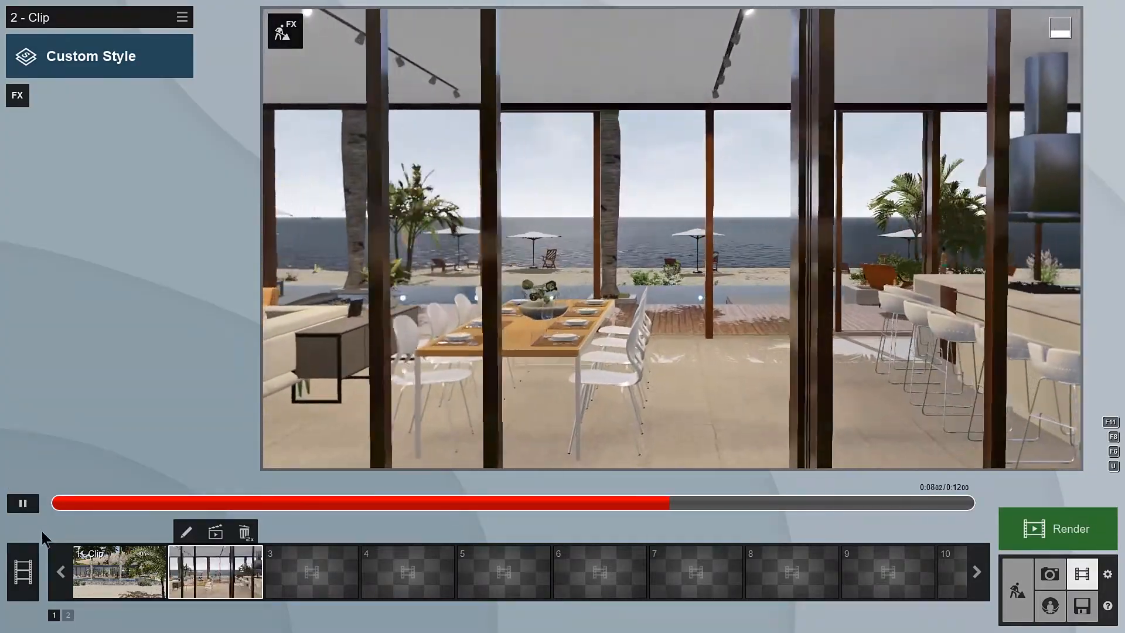
{"action": "left_click", "coordinate": [29, 562]}
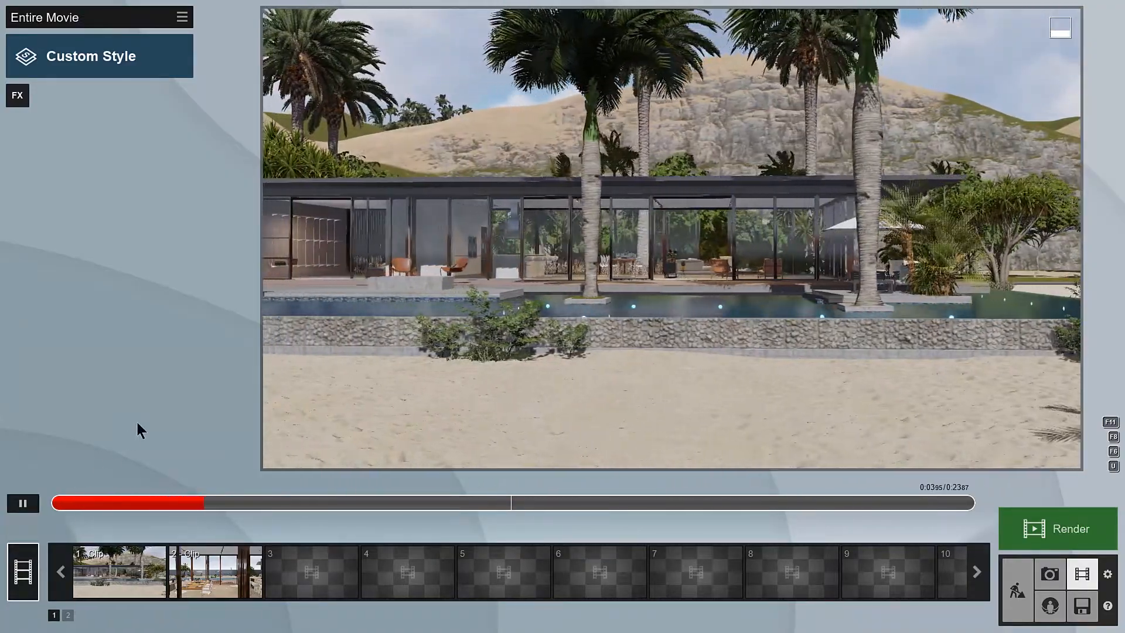
{"action": "left_click_drag", "start_coordinate": [284, 504], "coordinate": [178, 503]}
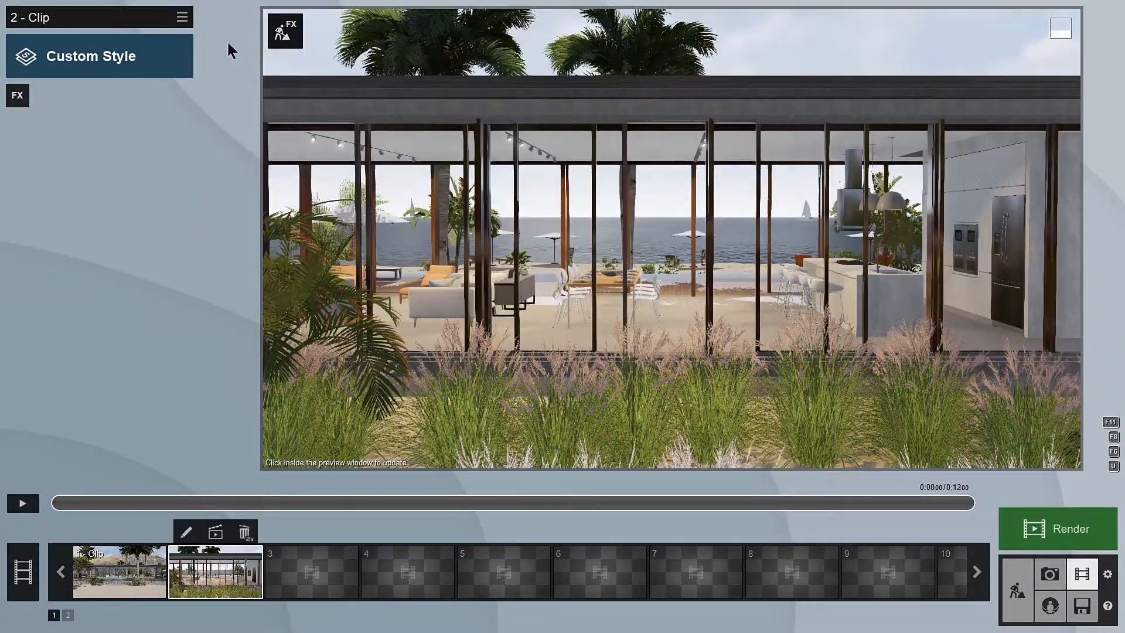
Step: Load the saved Rainy Morning.lme effects onto clip 2
{"action": "left_click", "coordinate": [182, 18]}
{"action": "mouse_move", "coordinate": [213, 30]}
{"action": "left_click", "coordinate": [269, 48]}
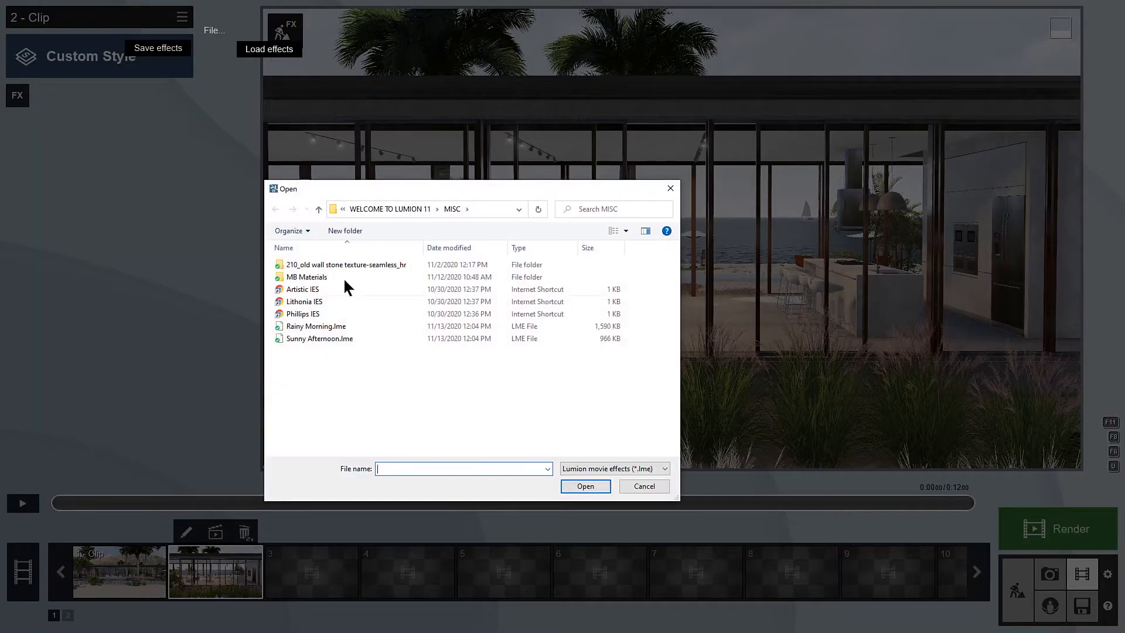
{"action": "left_click", "coordinate": [597, 485]}
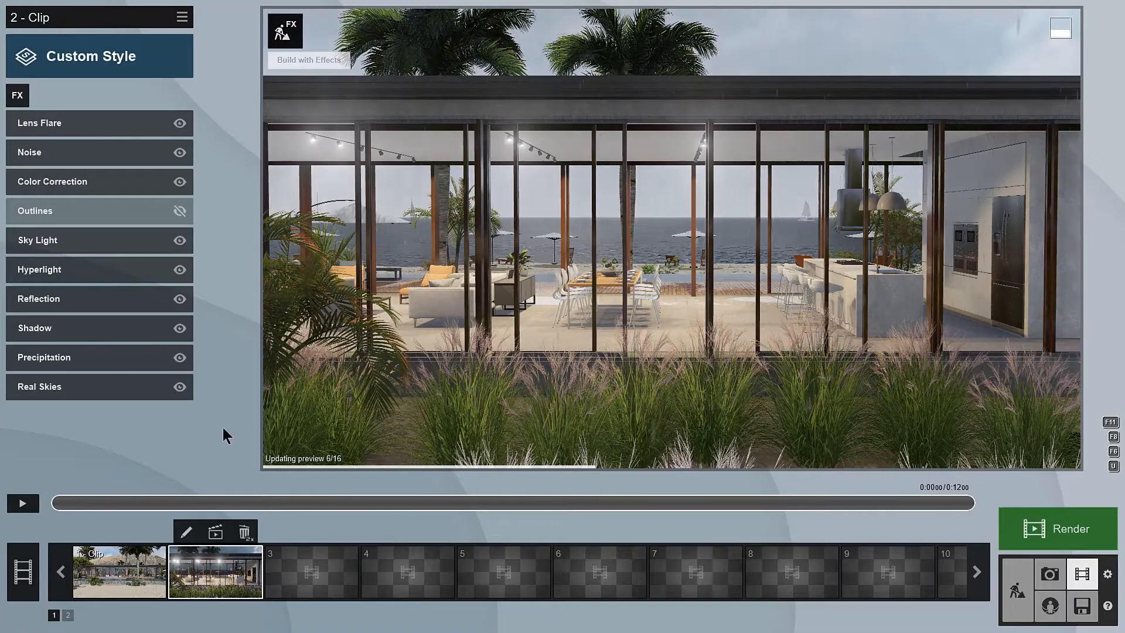
Step: Load the saved Sunny Afternoon.lme effects onto clip 1
{"action": "left_click", "coordinate": [118, 571]}
{"action": "left_click", "coordinate": [182, 17]}
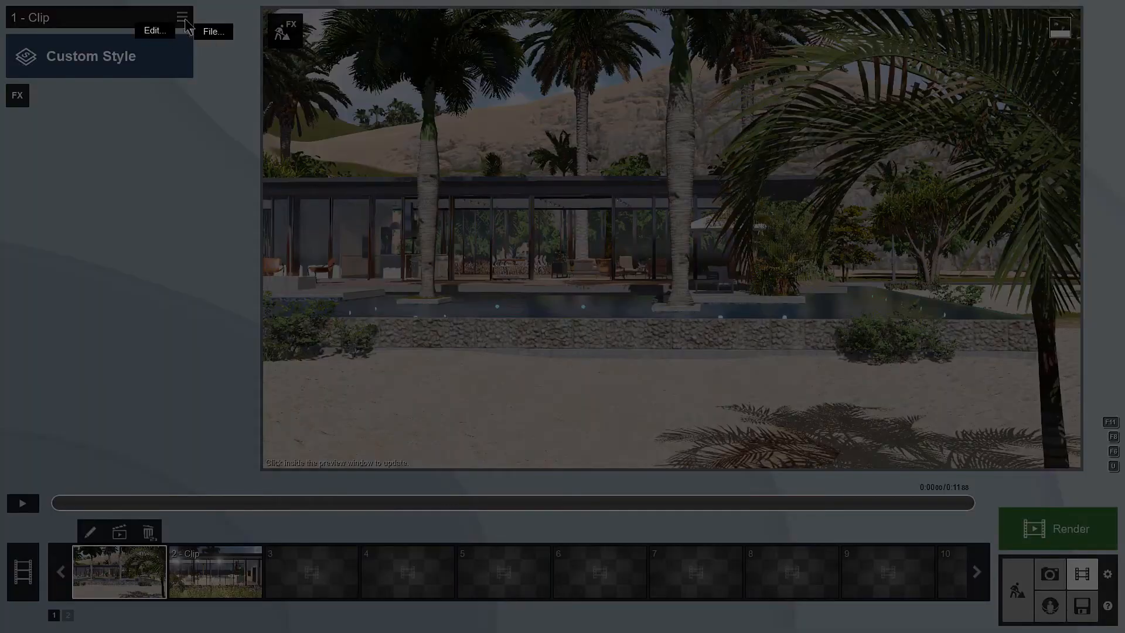
{"action": "left_click", "coordinate": [269, 51]}
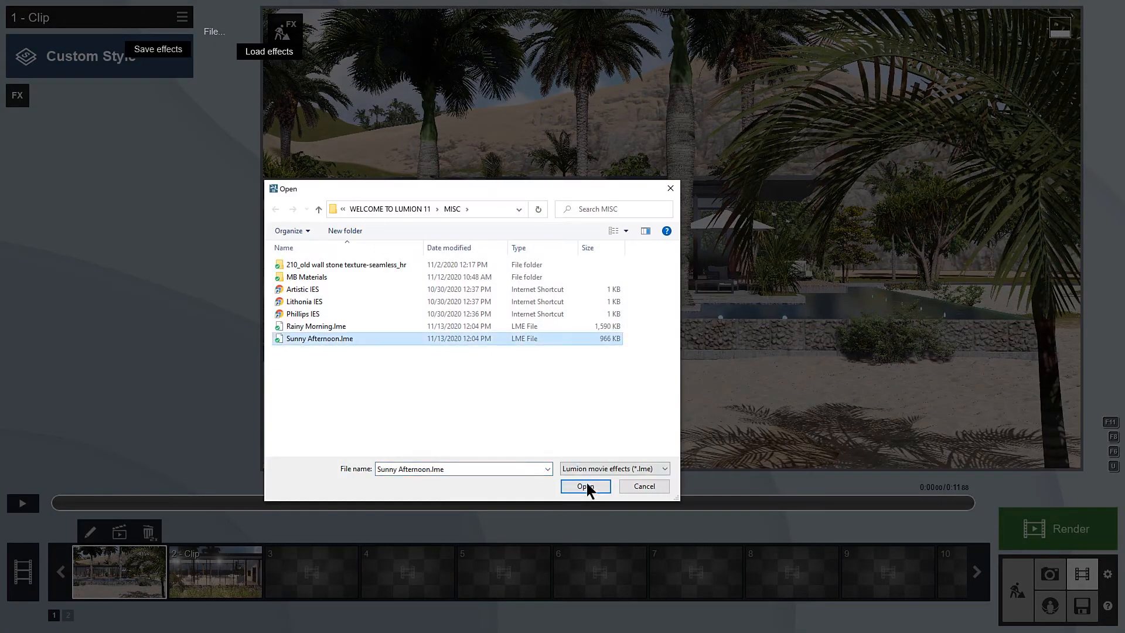
{"action": "left_click", "coordinate": [586, 485]}
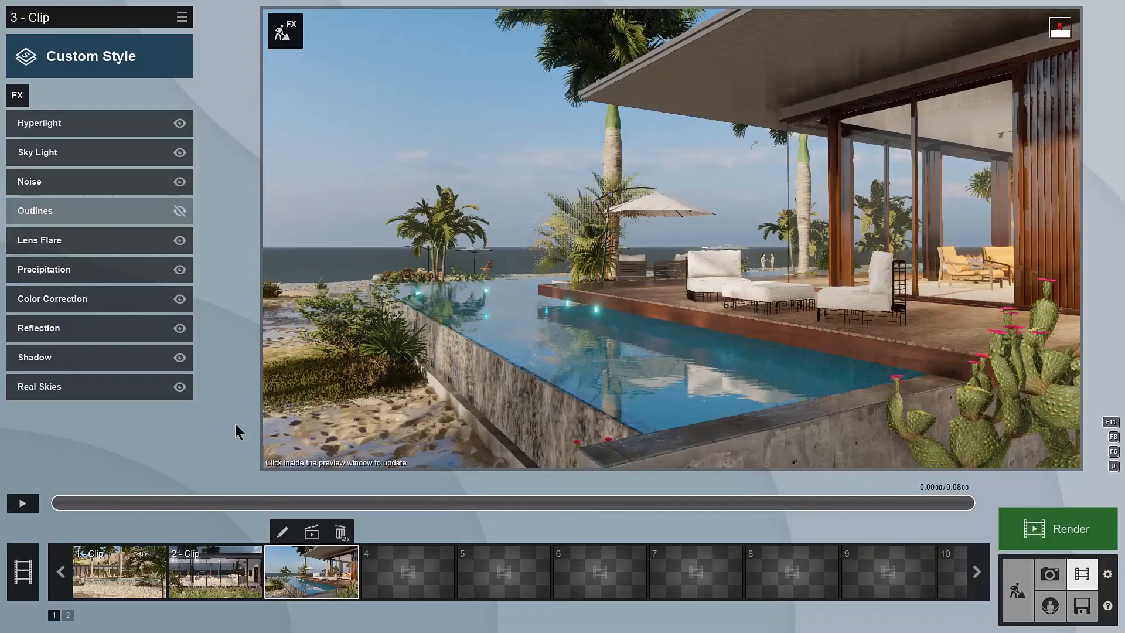
Step: Replace the Real Skies effect on clip 3 with the Sun and the Sky and Clouds effects
{"action": "mouse_move", "coordinate": [216, 394]}
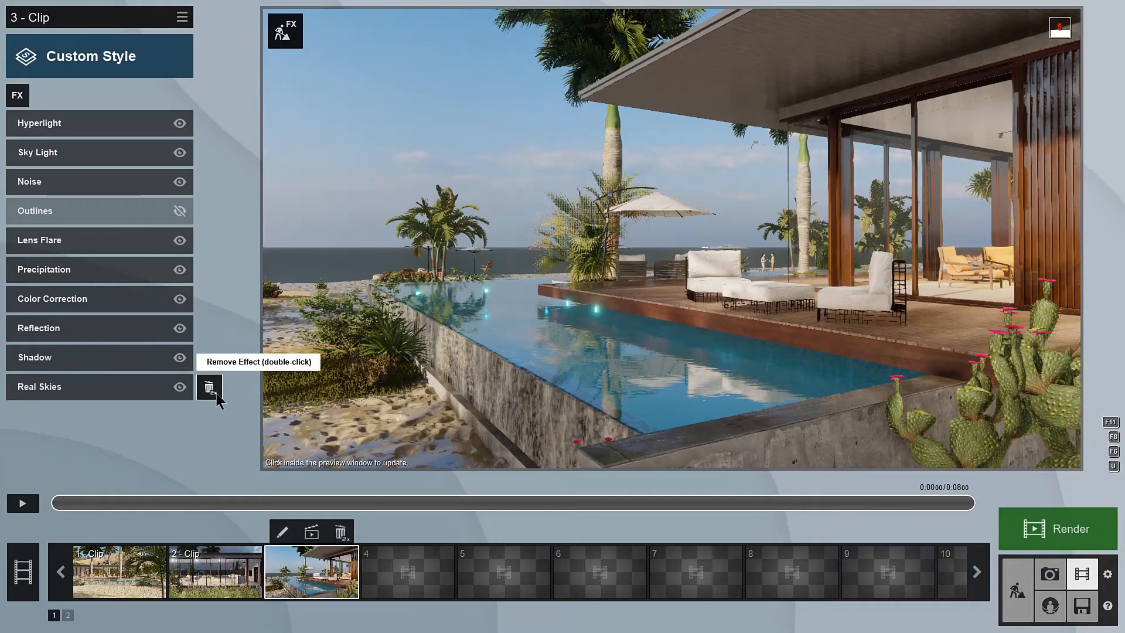
{"action": "double_click", "coordinate": [216, 394]}
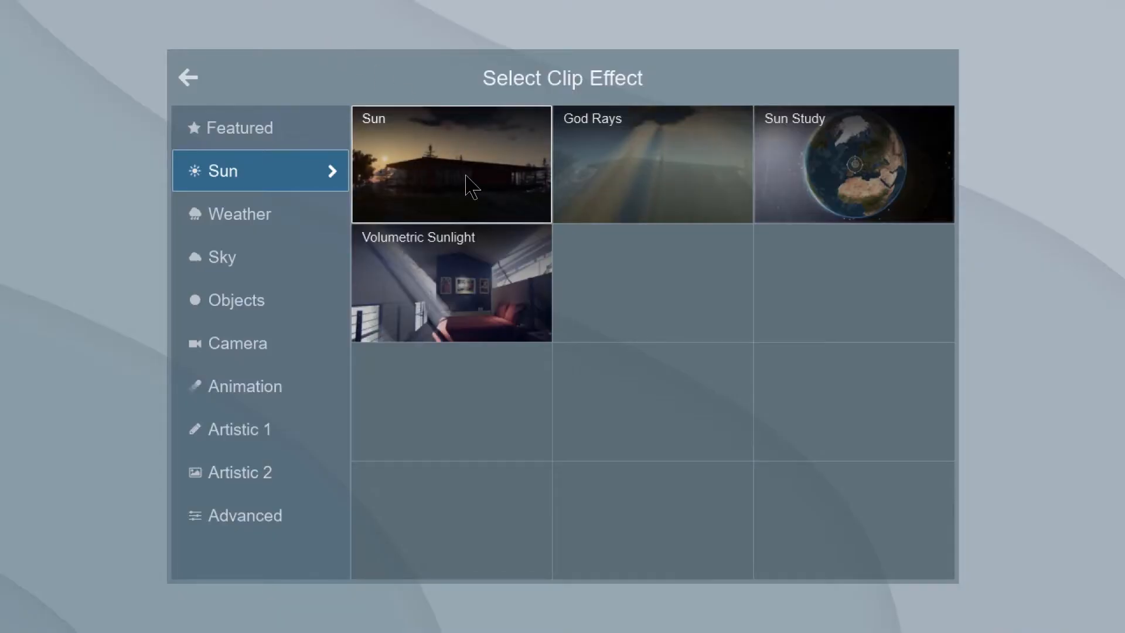
{"action": "left_click", "coordinate": [471, 187]}
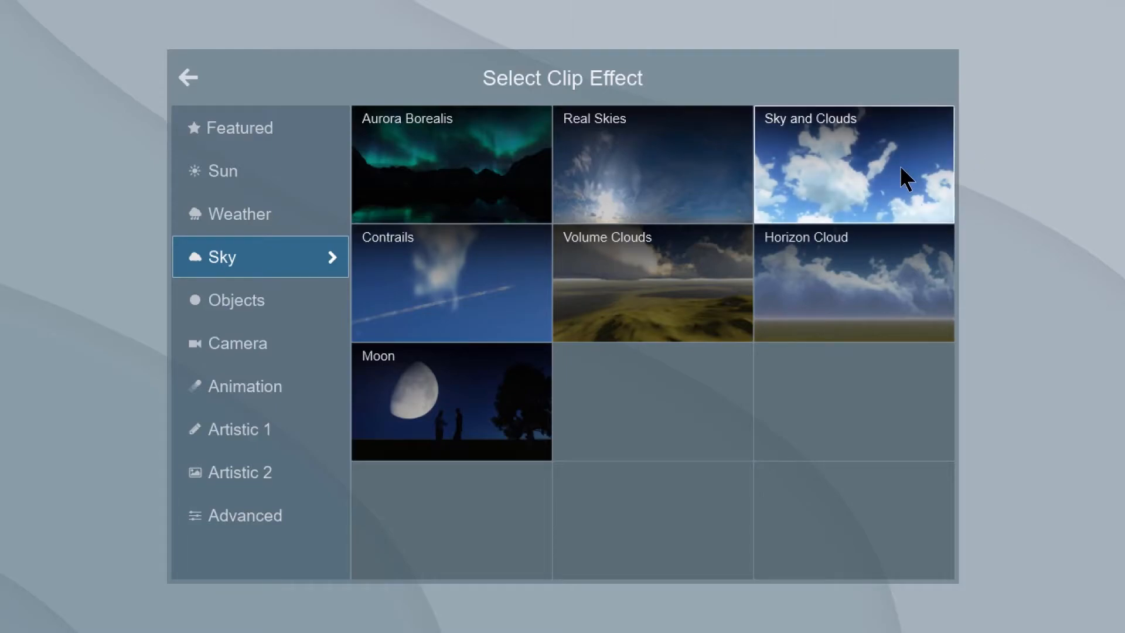
{"action": "left_click", "coordinate": [900, 167]}
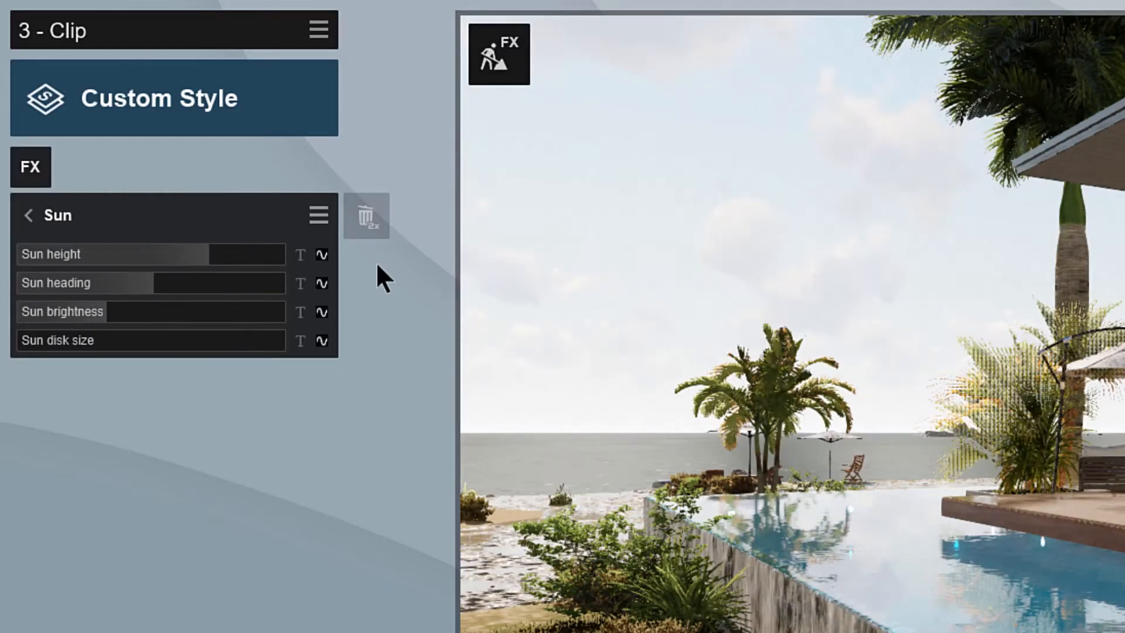
Step: Keyframe clip 3's sun height at the start, lower it at the end of the clip, and scrub through the change
{"action": "left_click", "coordinate": [322, 255]}
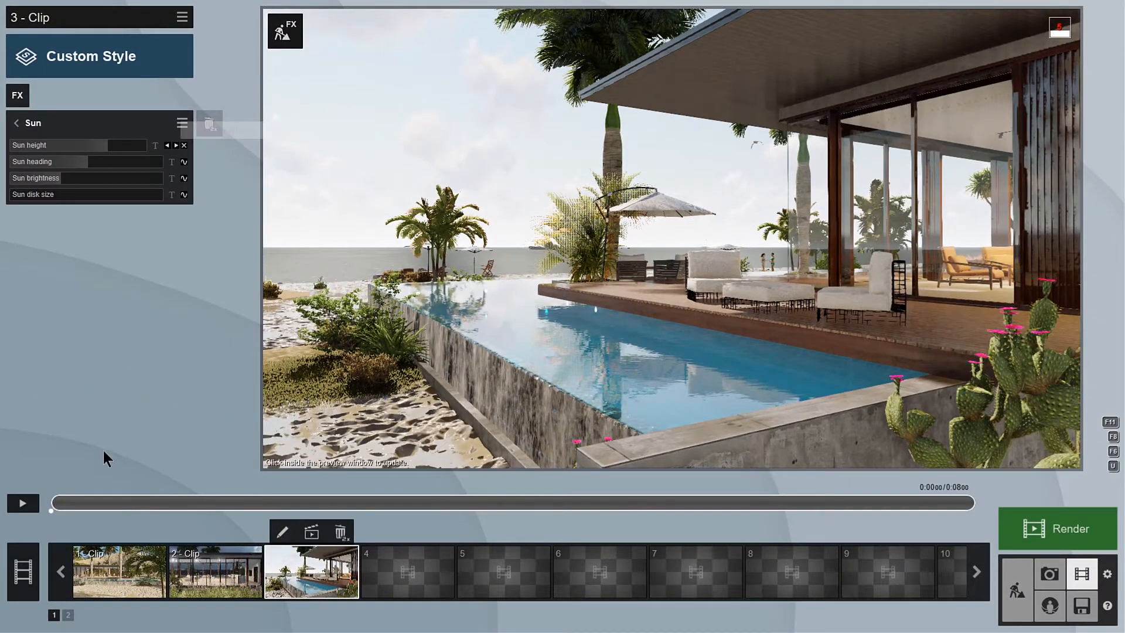
{"action": "left_click_drag", "start_coordinate": [93, 504], "coordinate": [977, 506]}
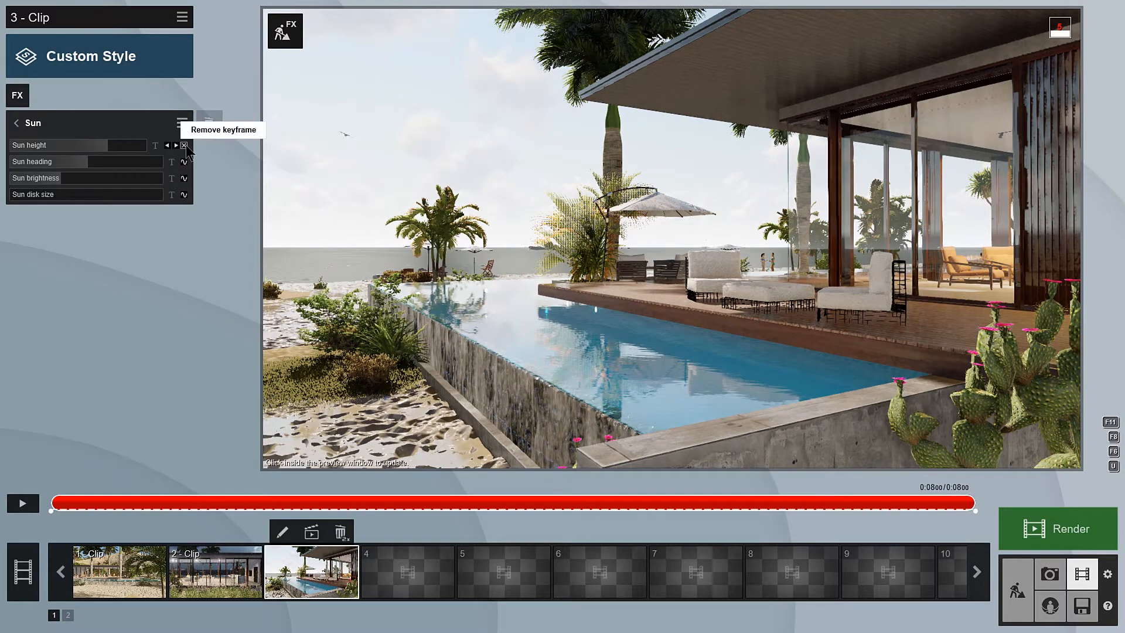
{"action": "left_click_drag", "start_coordinate": [104, 150], "coordinate": [75, 150]}
{"action": "left_click_drag", "start_coordinate": [724, 503], "coordinate": [387, 503]}
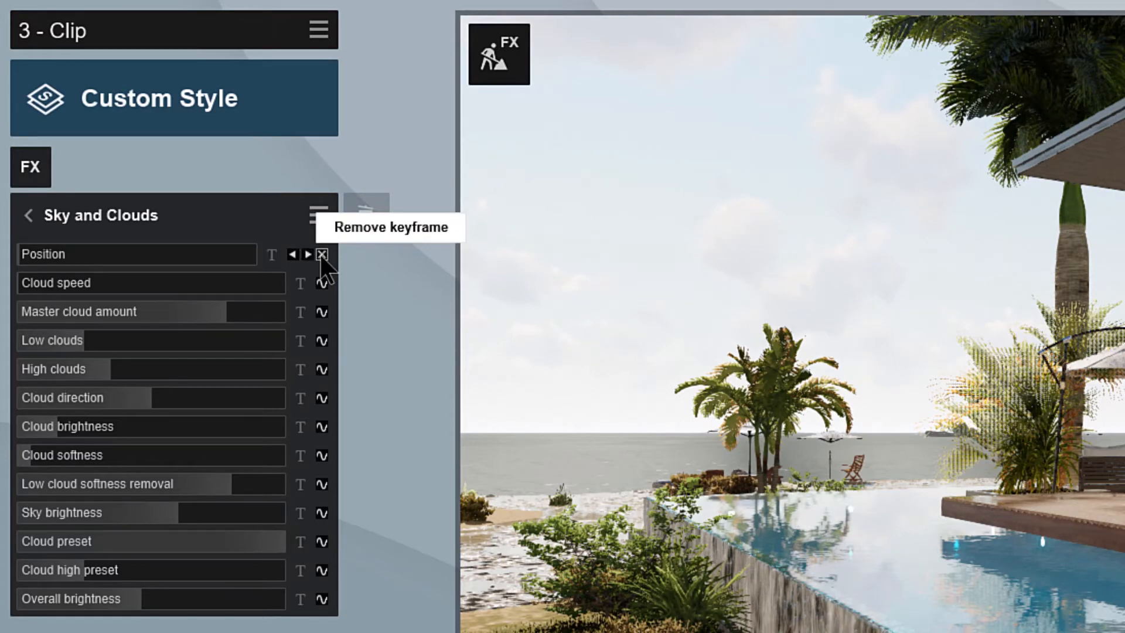
Step: Keyframe the cloud position at clip 3's start, increase it at the end, and play the time lapse
{"action": "left_click", "coordinate": [321, 254]}
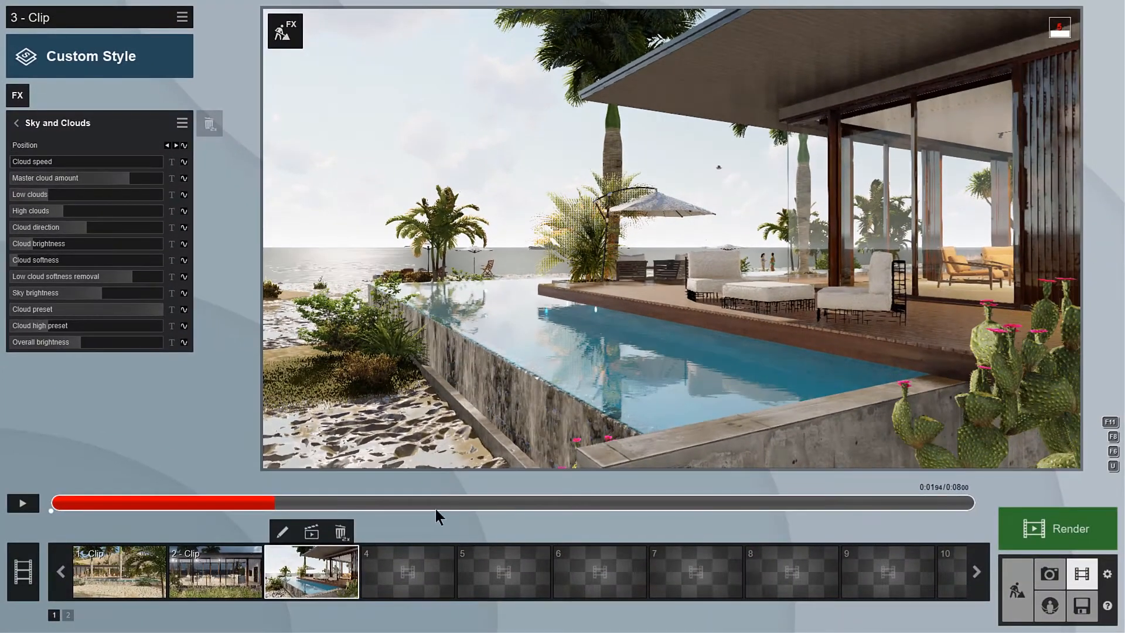
{"action": "left_click_drag", "start_coordinate": [434, 509], "coordinate": [975, 502]}
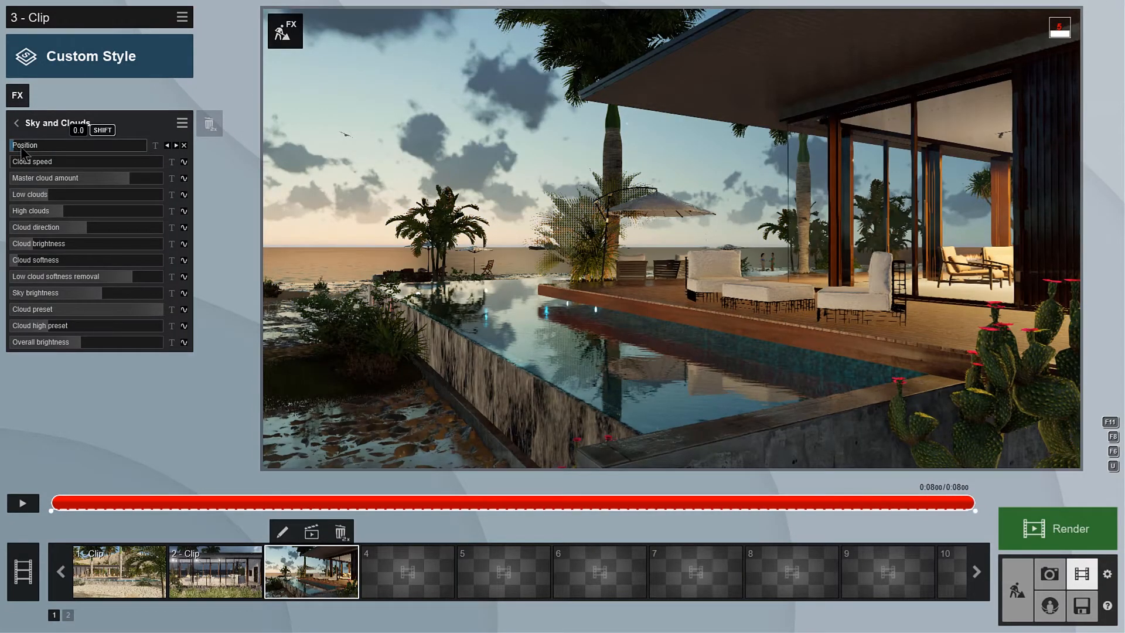
{"action": "left_click_drag", "start_coordinate": [21, 148], "coordinate": [123, 161]}
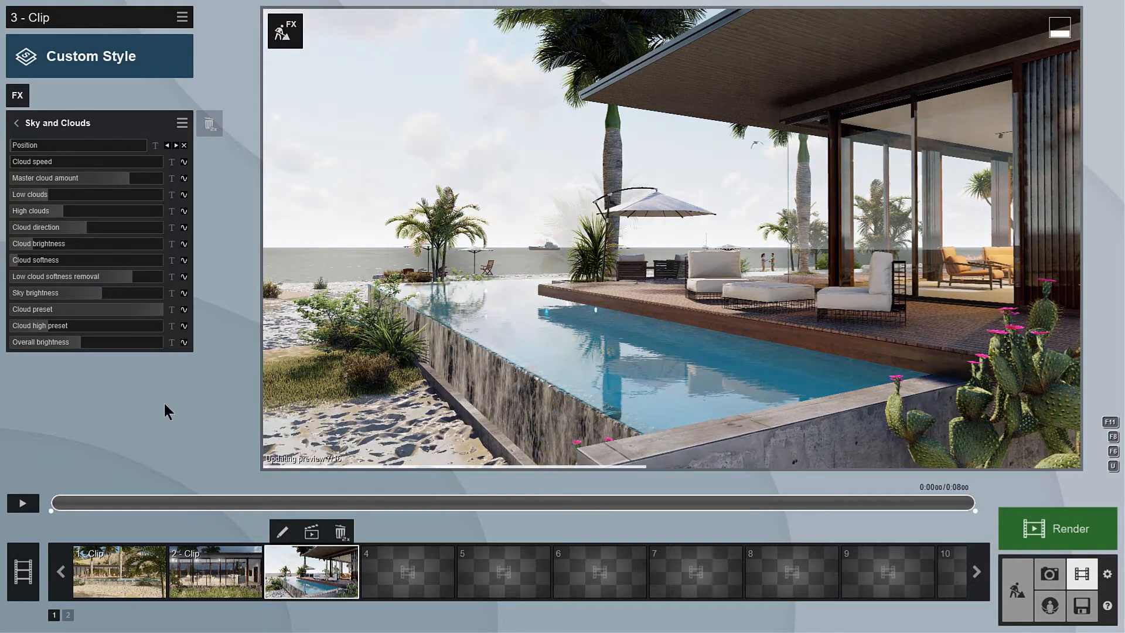
{"action": "left_click", "coordinate": [30, 504]}
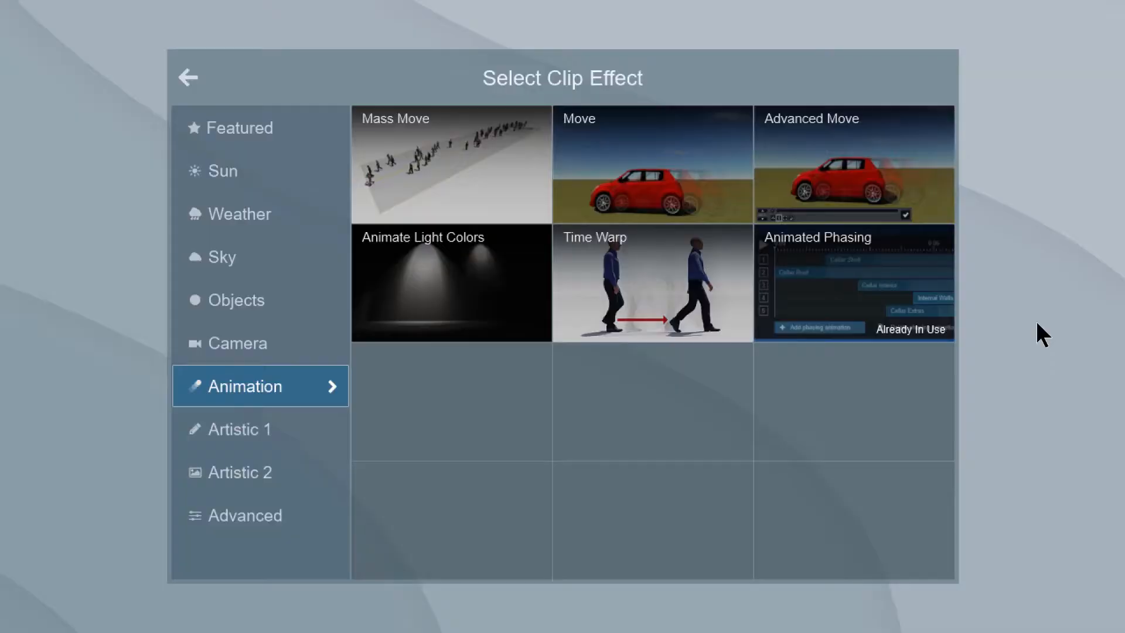
Step: Add the Animated Phasing effect to clip 4 and open its editor
{"action": "left_click", "coordinate": [894, 294]}
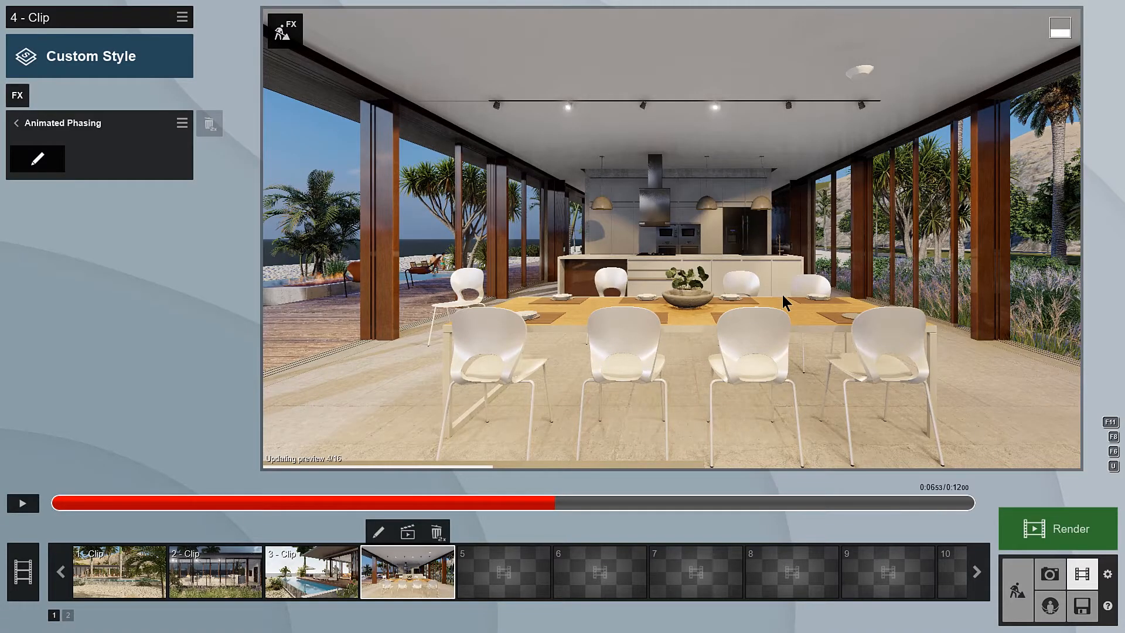
{"action": "left_click", "coordinate": [51, 162]}
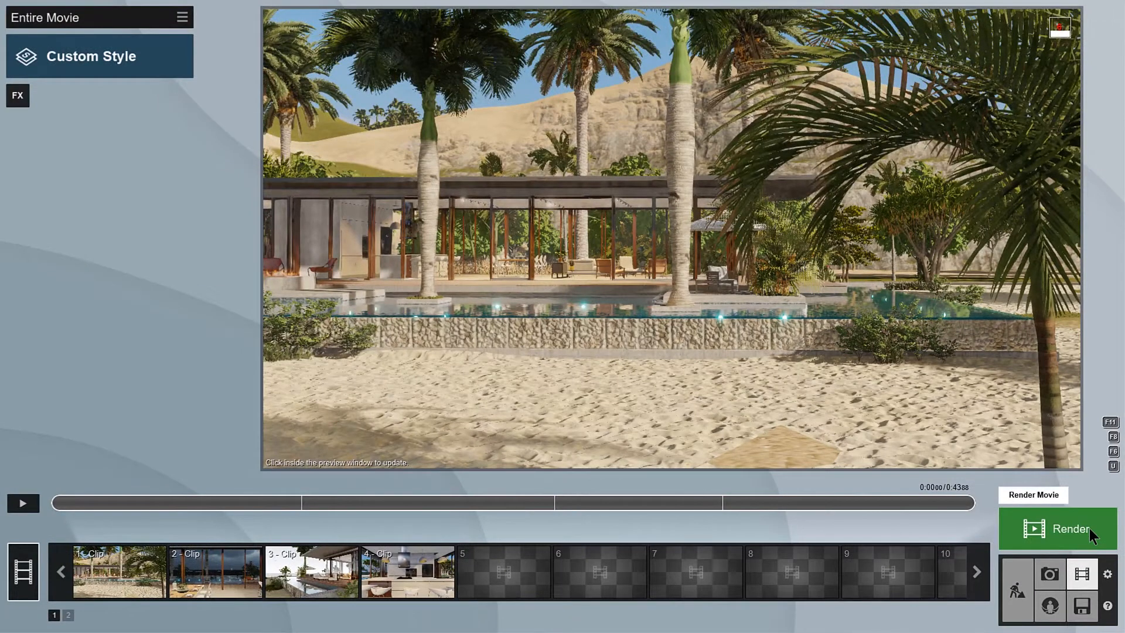
Step: Render the entire movie as a Full HD (1920x1080) MP4 with five-star output quality, saving it in the ASSETS folder
{"action": "left_click", "coordinate": [1088, 528]}
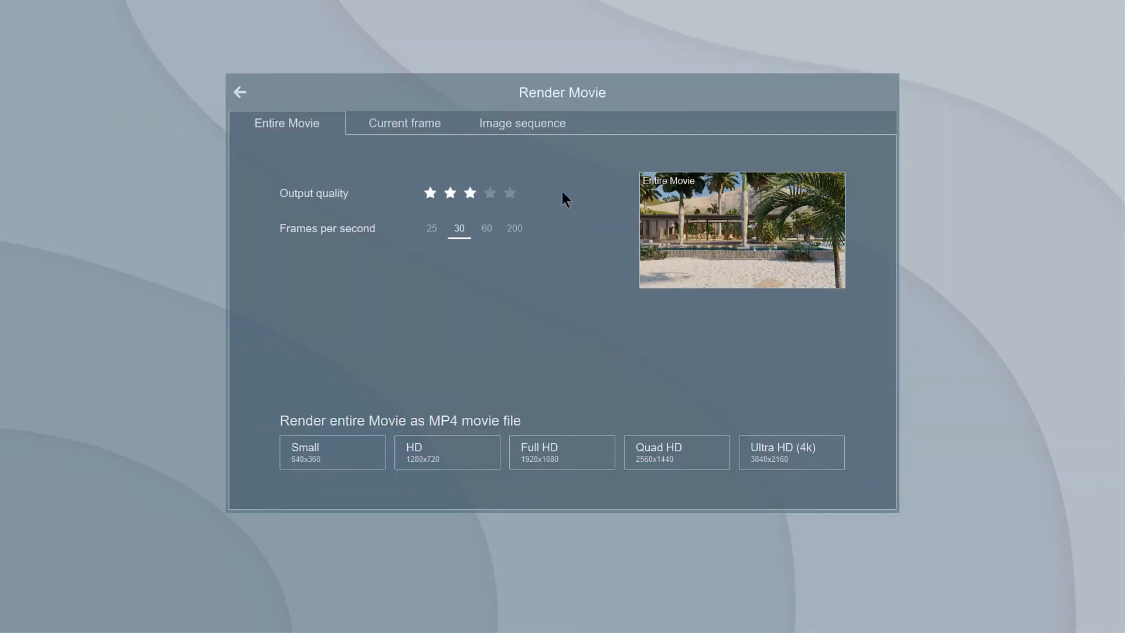
{"action": "left_click", "coordinate": [510, 193]}
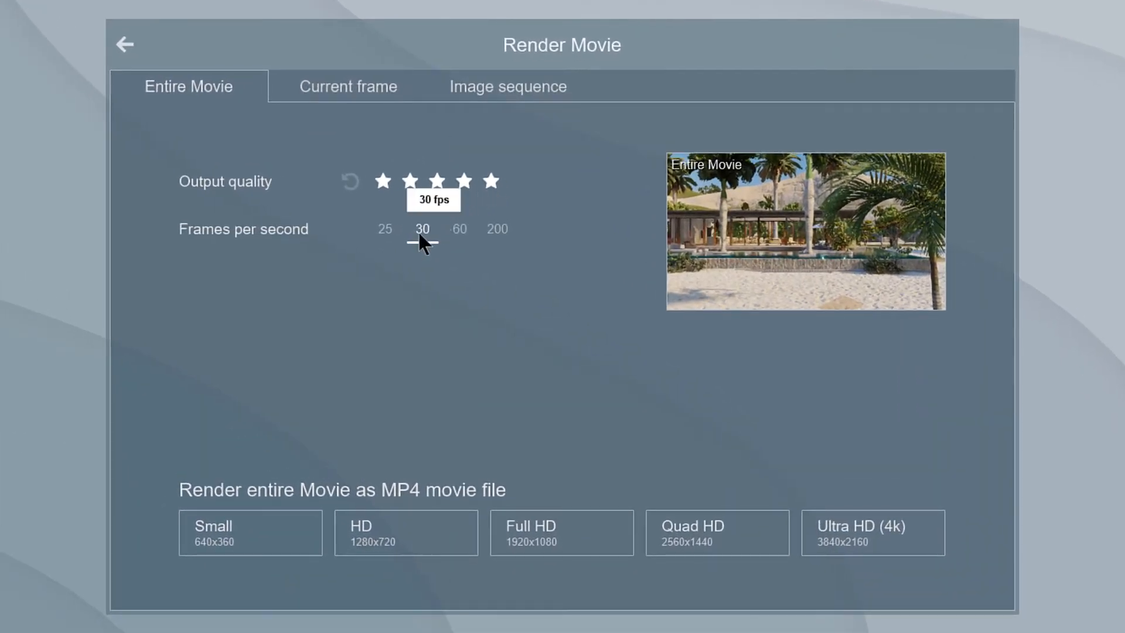
{"action": "left_click", "coordinate": [591, 547]}
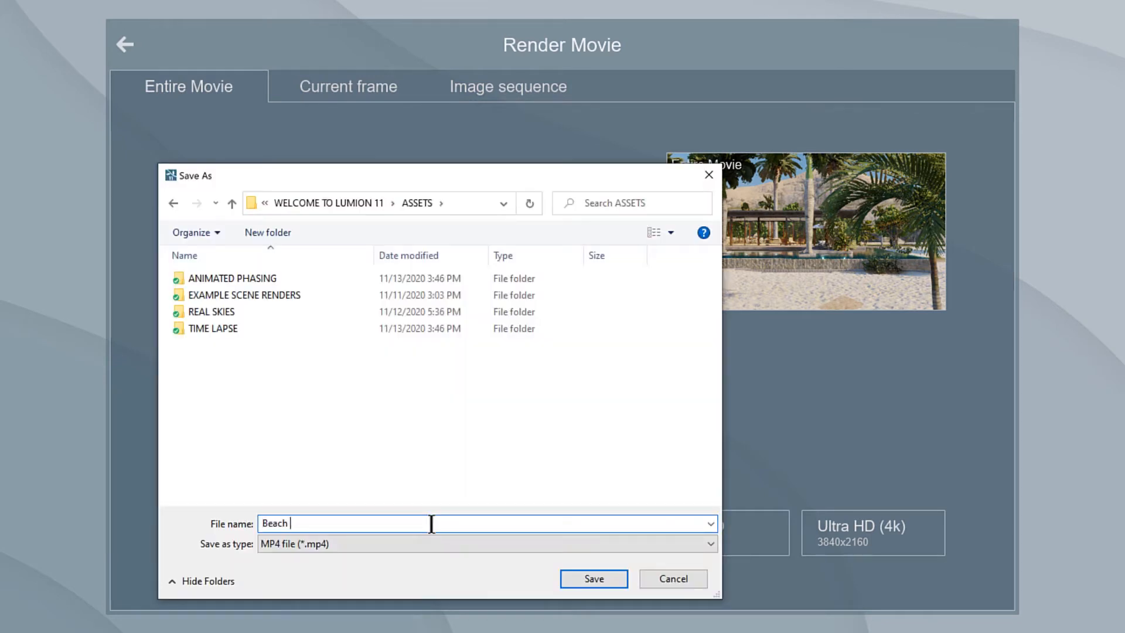
{"action": "key", "text": "Return"}
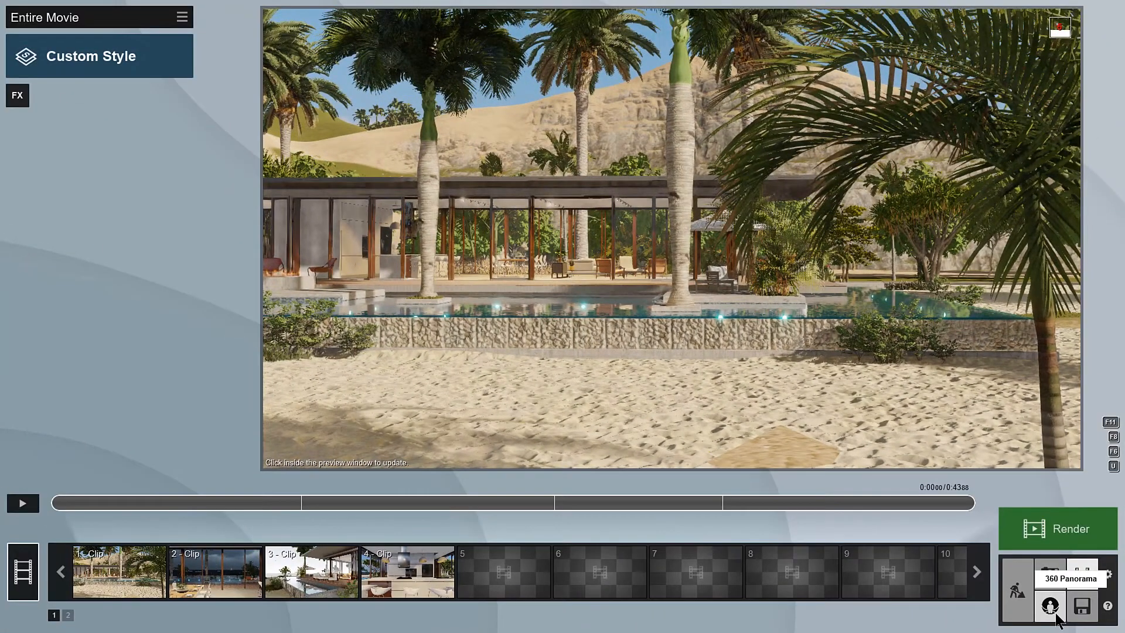
Step: Switch to panorama mode and store two viewpoints around the house terrace in panorama slots 1 and 2
{"action": "left_click", "coordinate": [984, 592]}
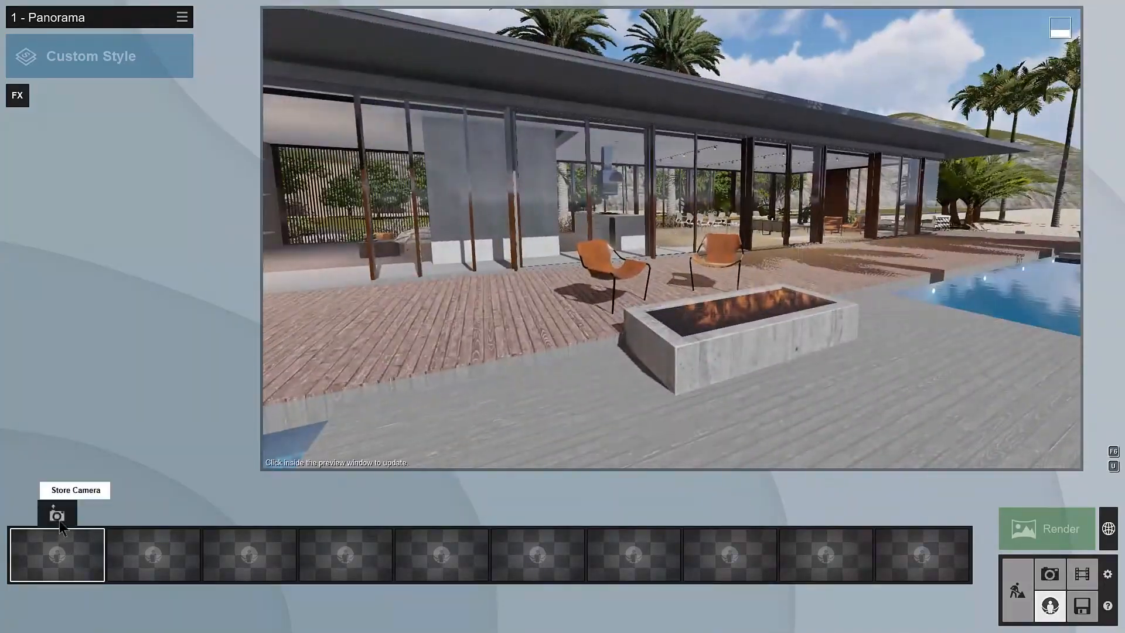
{"action": "left_click", "coordinate": [60, 522]}
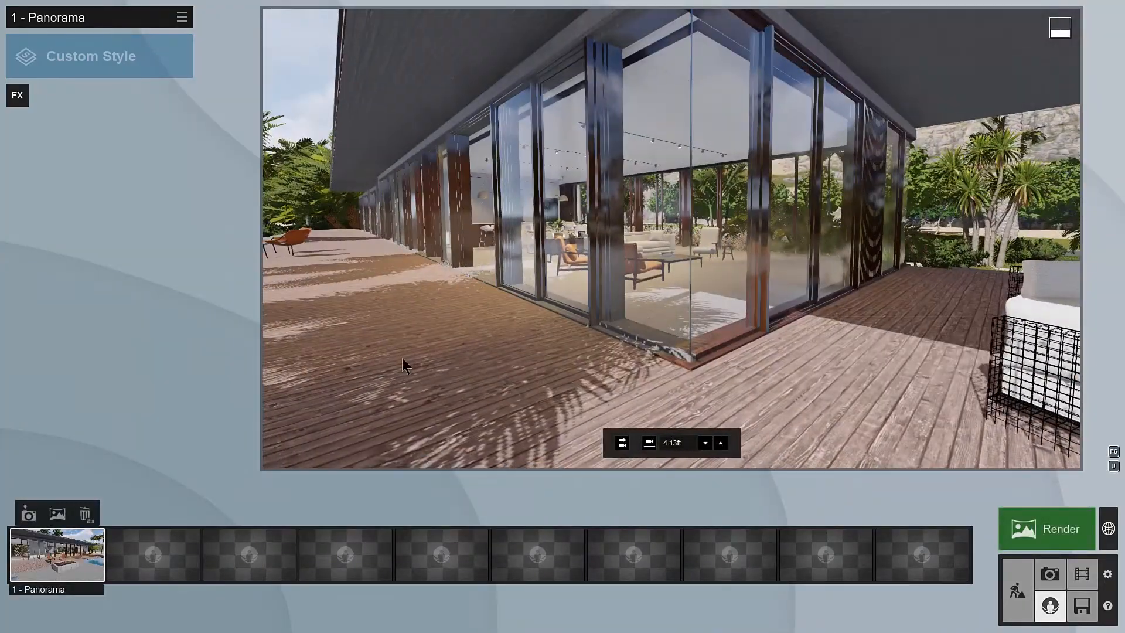
{"action": "left_click", "coordinate": [125, 514]}
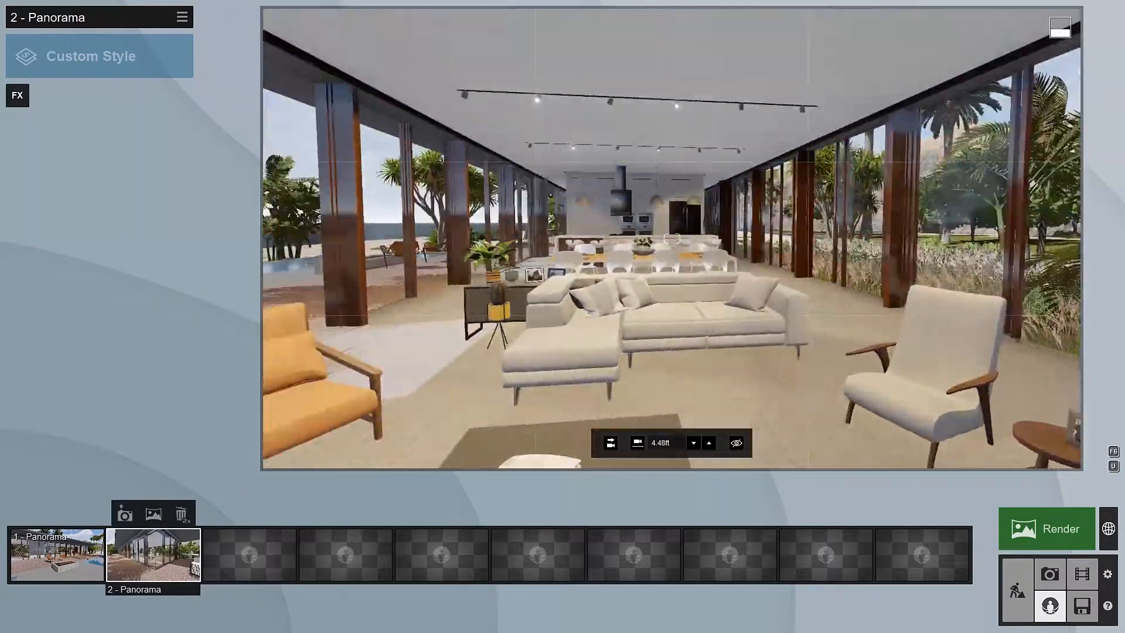
Step: Store an interior panorama in slot 3 and retake it closer to the kitchen
{"action": "key", "text": "w"}
{"action": "left_click", "coordinate": [249, 513]}
{"action": "key", "text": "w"}
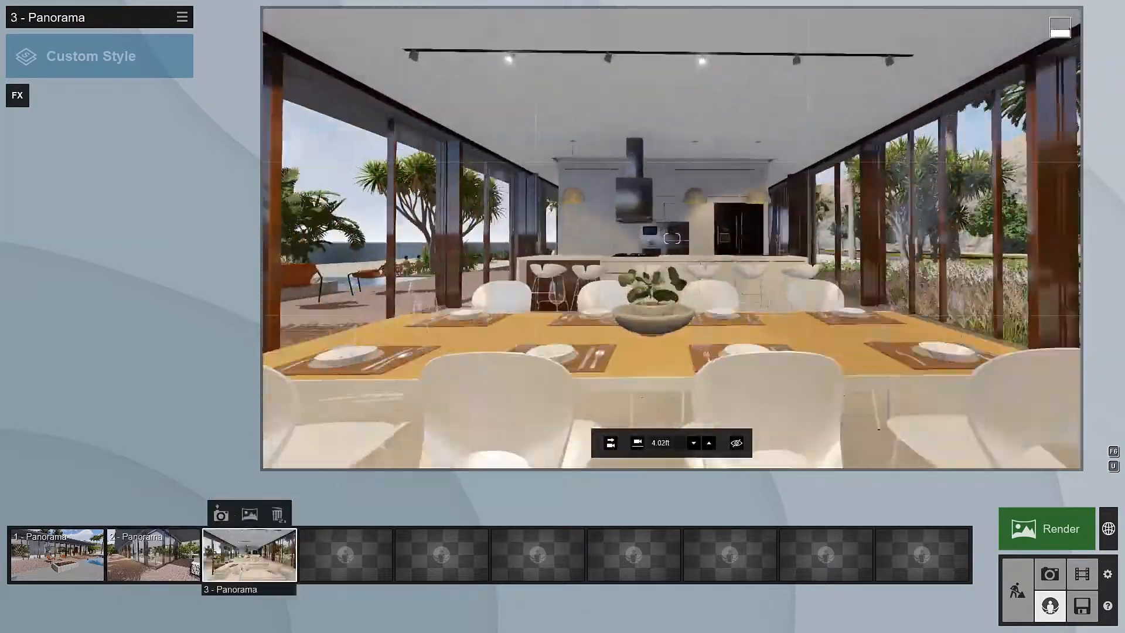
{"action": "left_click", "coordinate": [221, 519]}
Step: Store a panorama of the house from the garden in slot 4 and one of the bedroom in slot 5
{"action": "key", "text": "w"}
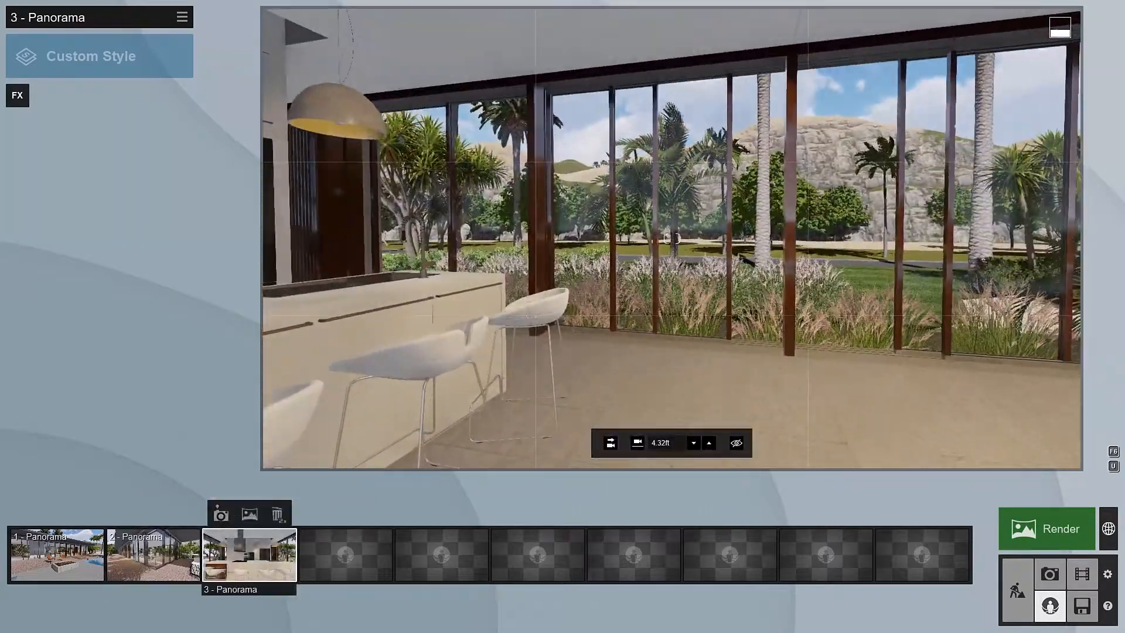
{"action": "key", "text": "w"}
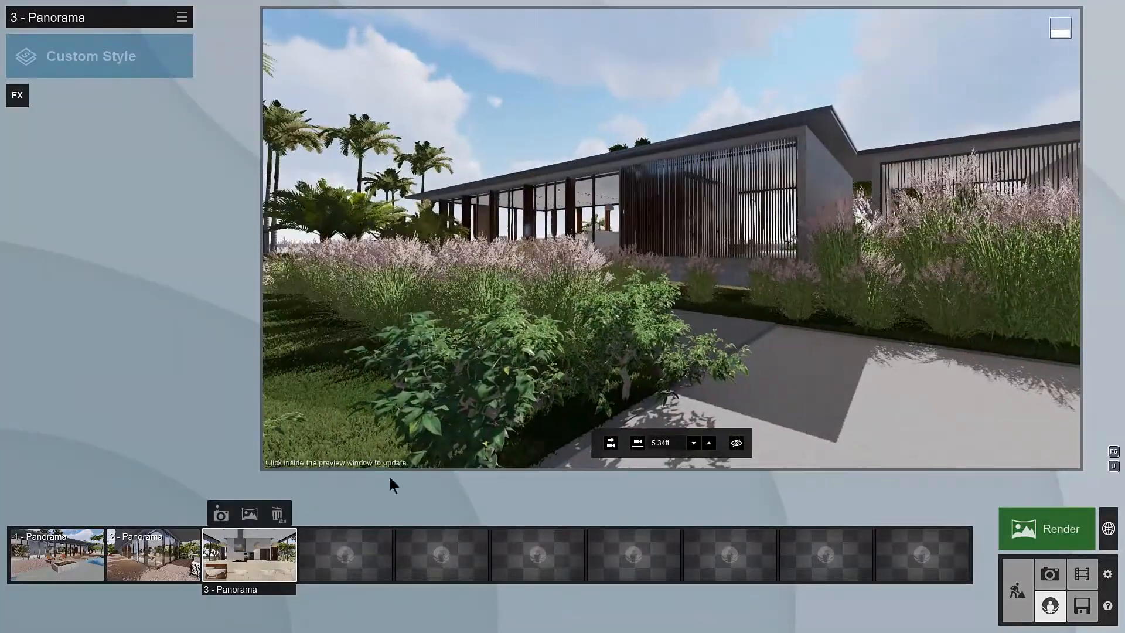
{"action": "left_click", "coordinate": [346, 514]}
{"action": "key", "text": "w"}
{"action": "key", "text": "w"}
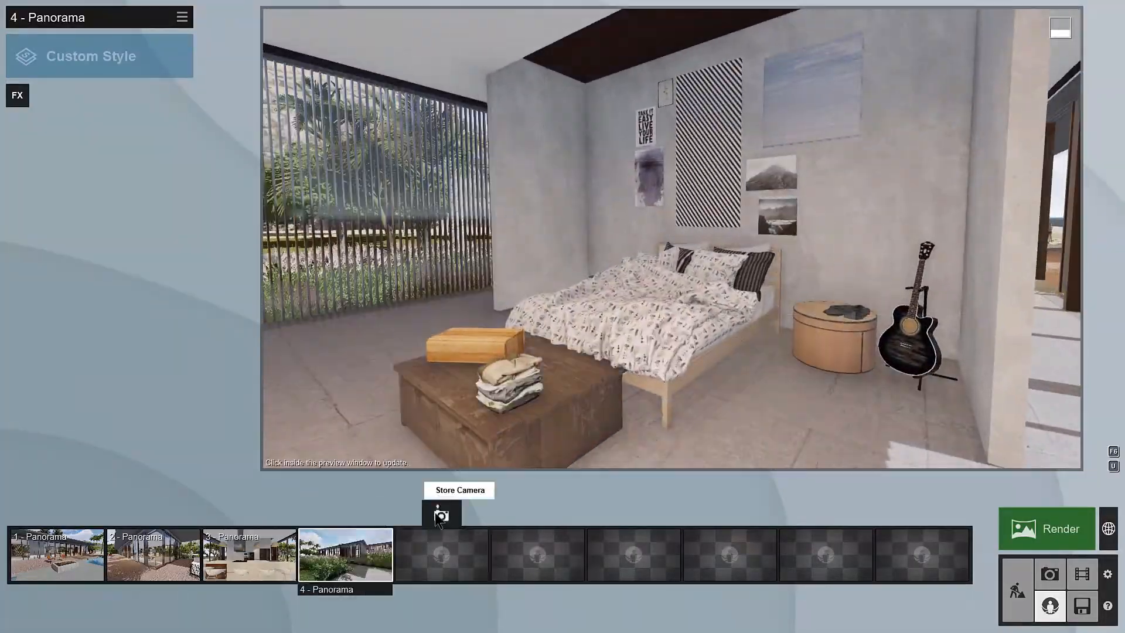
{"action": "left_click", "coordinate": [440, 515]}
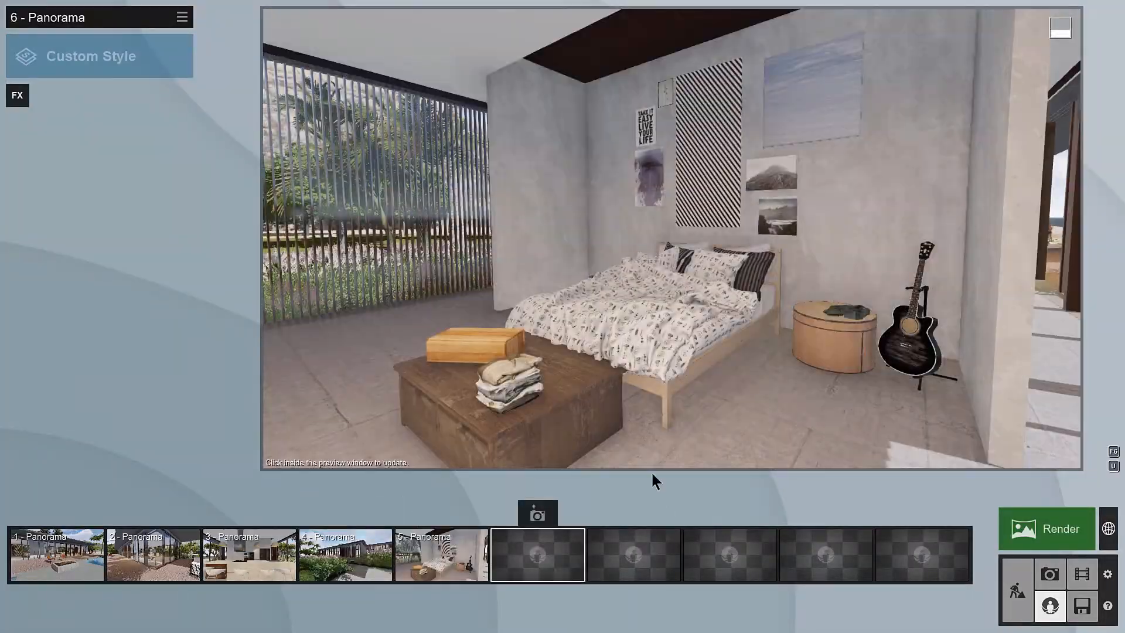
Step: Store a panorama of the fire pit and lounge seating facing the beach in panorama slot 6
{"action": "key", "text": "w"}
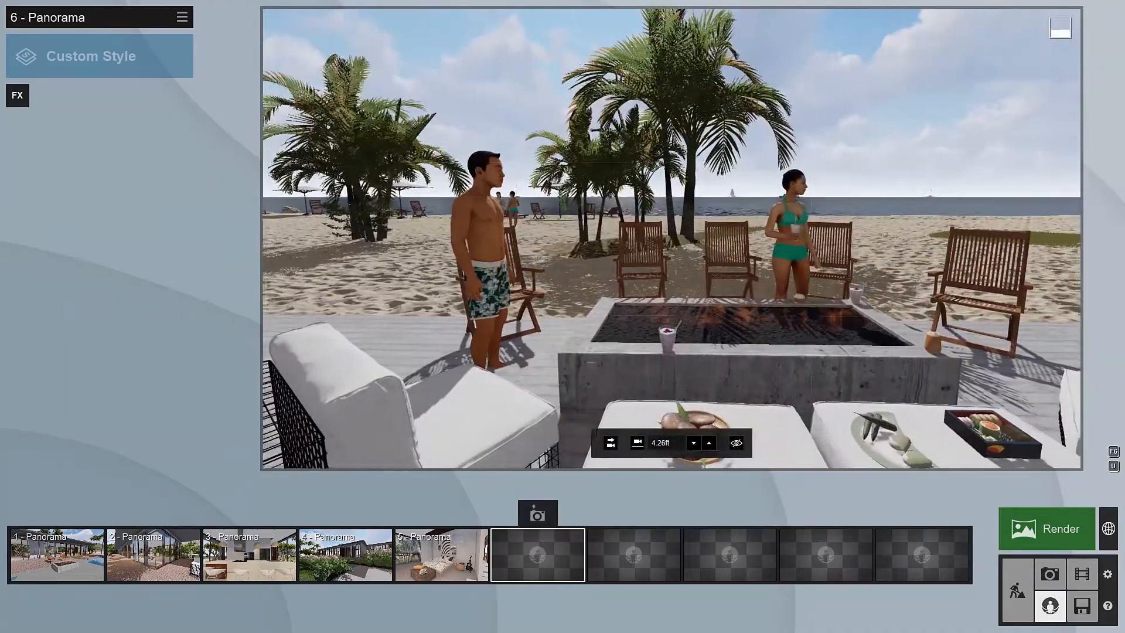
{"action": "left_click", "coordinate": [537, 516]}
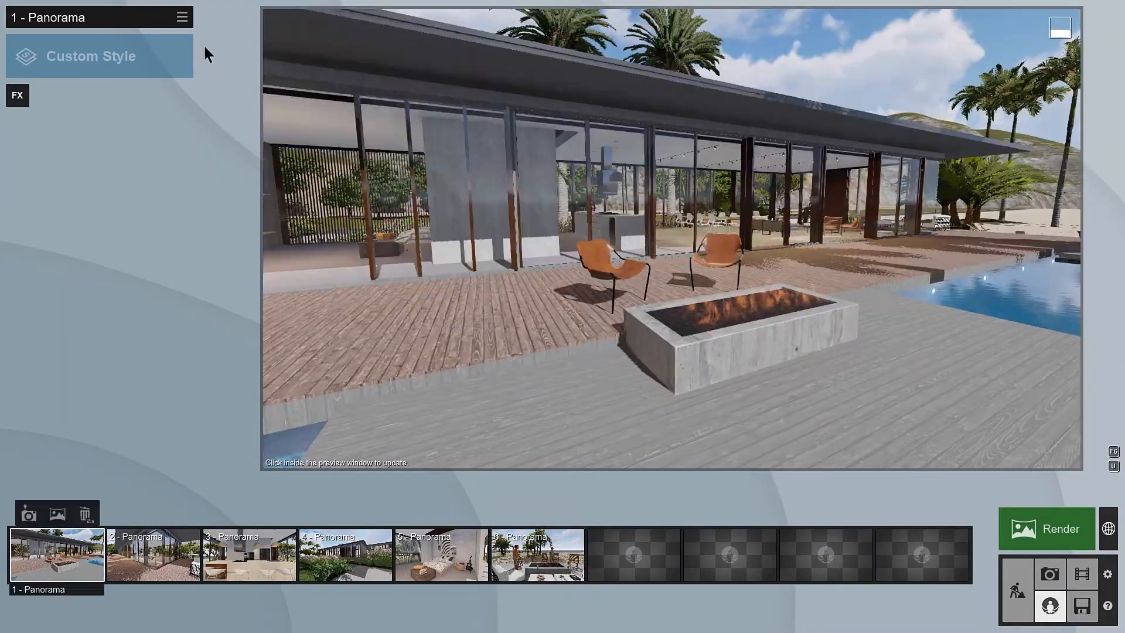
Step: Load a saved effects file into the first panorama
{"action": "left_click", "coordinate": [182, 19]}
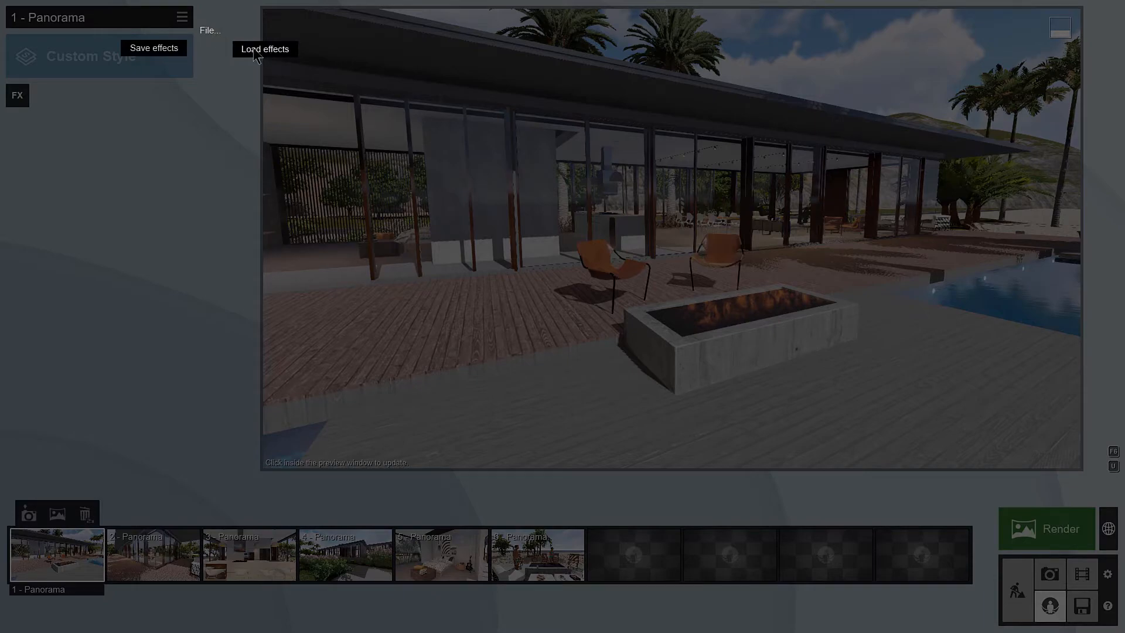
{"action": "left_click", "coordinate": [263, 49]}
{"action": "double_click", "coordinate": [324, 338]}
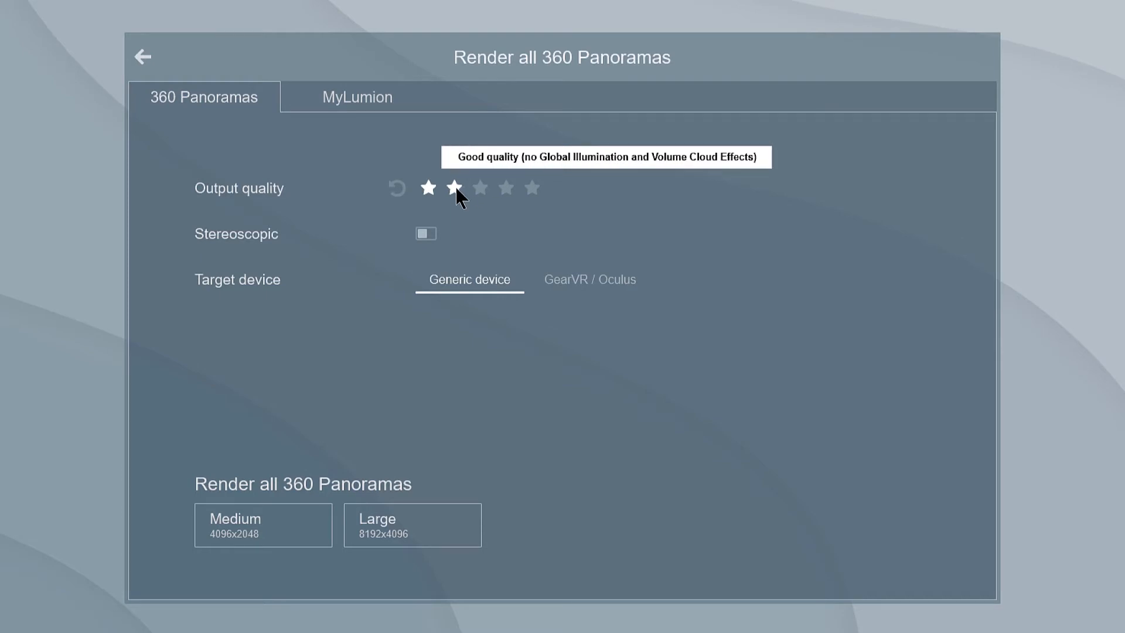
Step: Enable stereoscopic output for the 360 panoramas and set the target device to GearVR / Oculus
{"action": "left_click", "coordinate": [426, 235]}
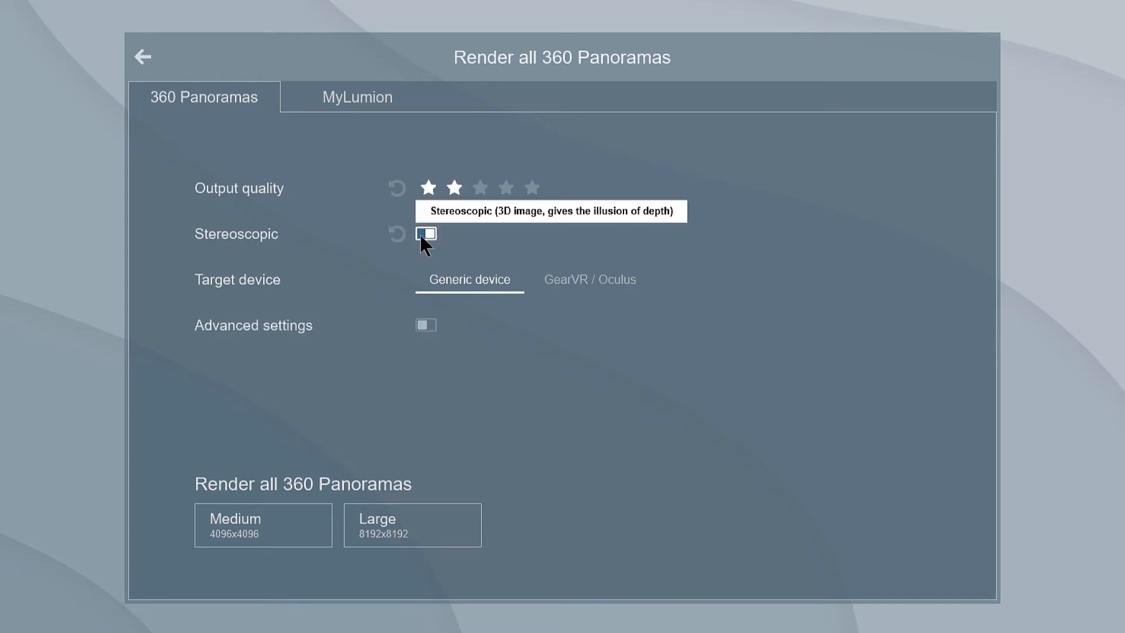
{"action": "left_click", "coordinate": [617, 285]}
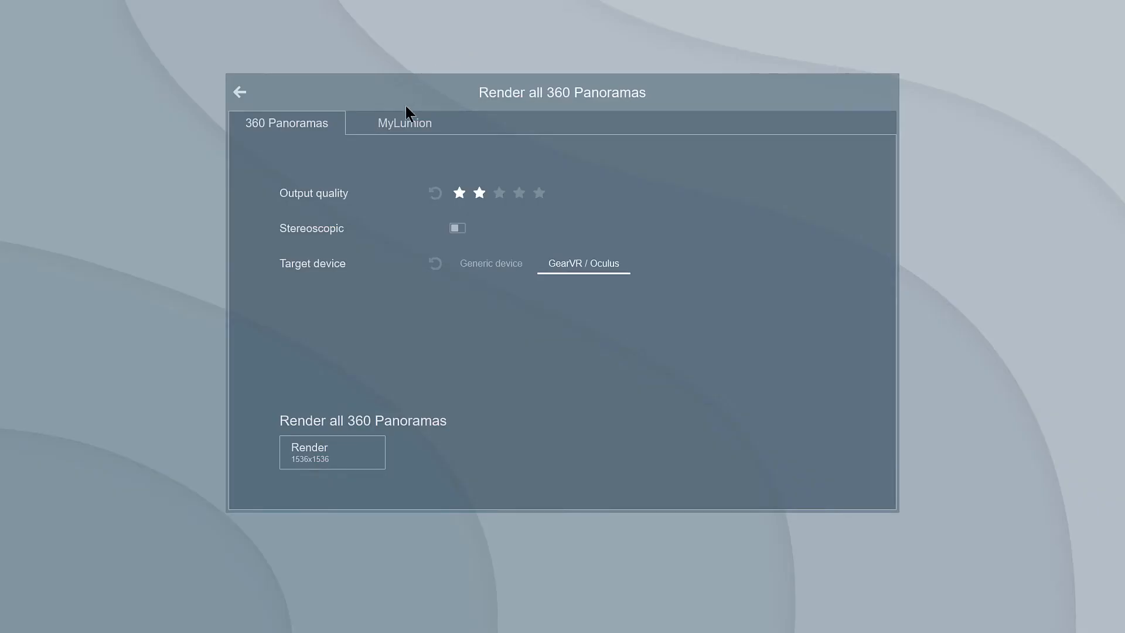
Step: Upload all 360 panoramas to MyLumion at two-star quality, titled Beach House and described as MyLumion project, with the recipient's email filled in
{"action": "left_click", "coordinate": [403, 125]}
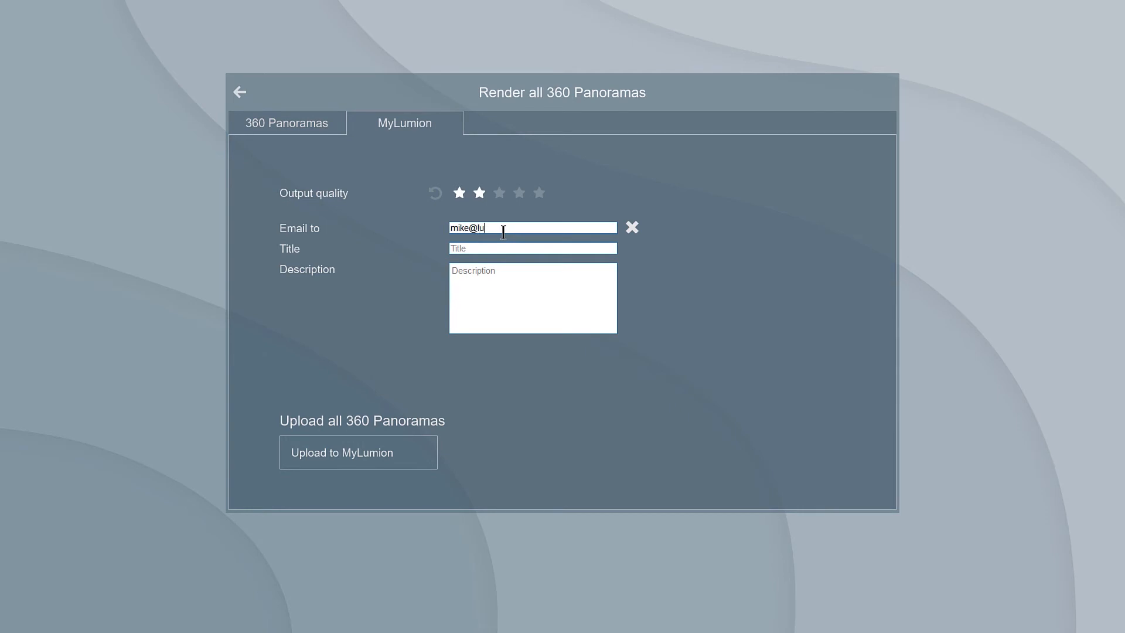
{"action": "left_click", "coordinate": [418, 453]}
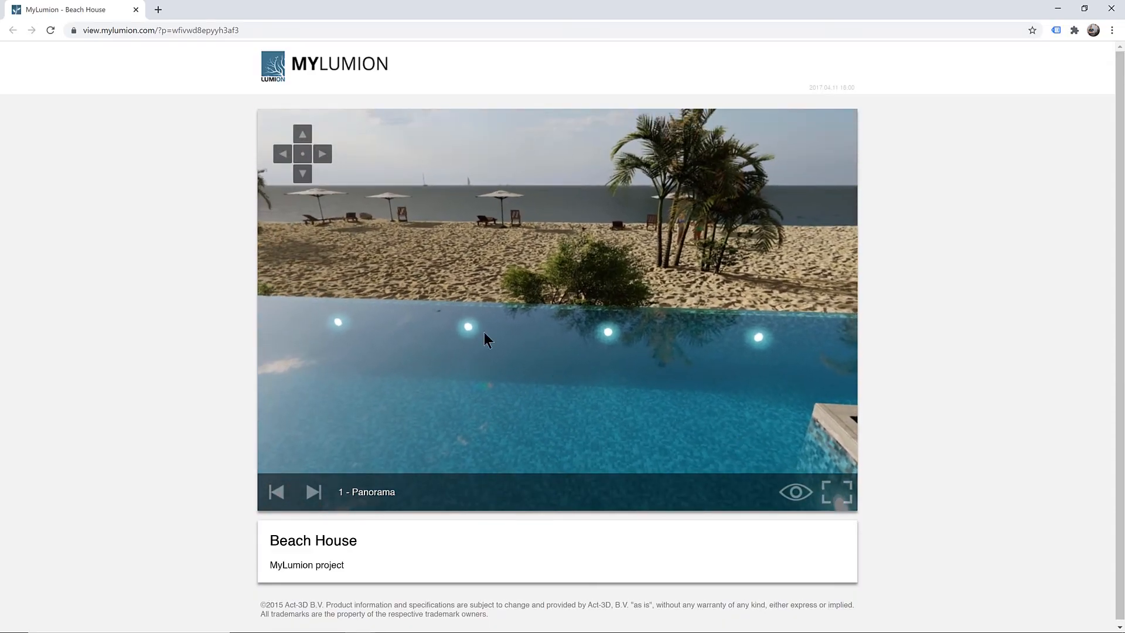
Step: Switch to the web browser, look around the first Beach House panorama on MyLumion, enable viewpoints and step forward through the following panoramas
{"action": "left_click_drag", "start_coordinate": [484, 332], "coordinate": [722, 359]}
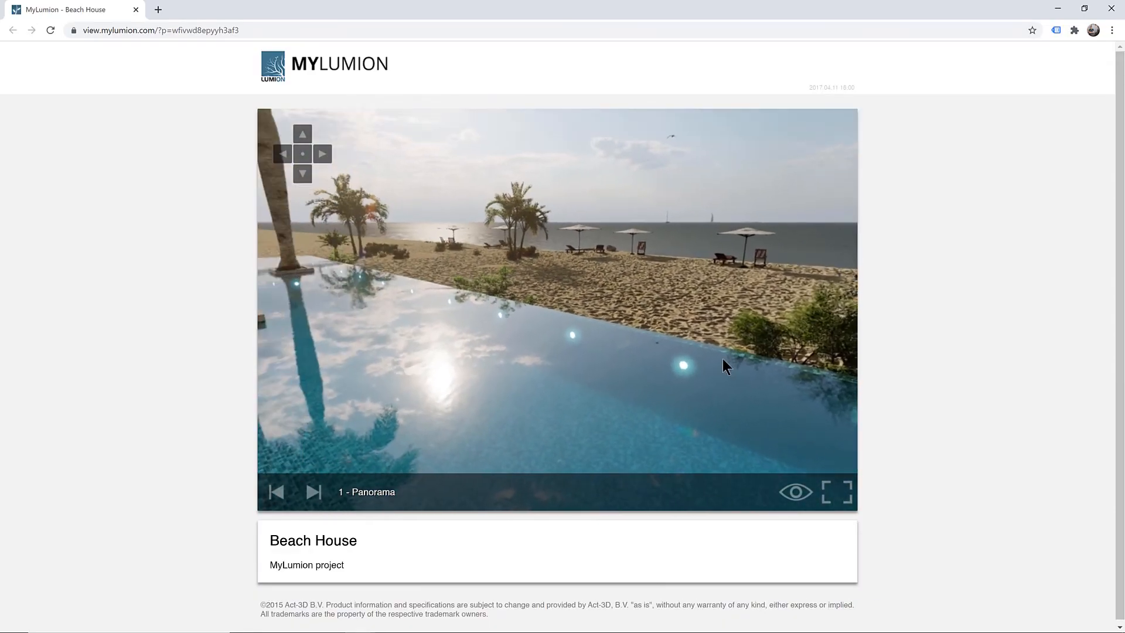
{"action": "left_click_drag", "start_coordinate": [382, 333], "coordinate": [808, 349]}
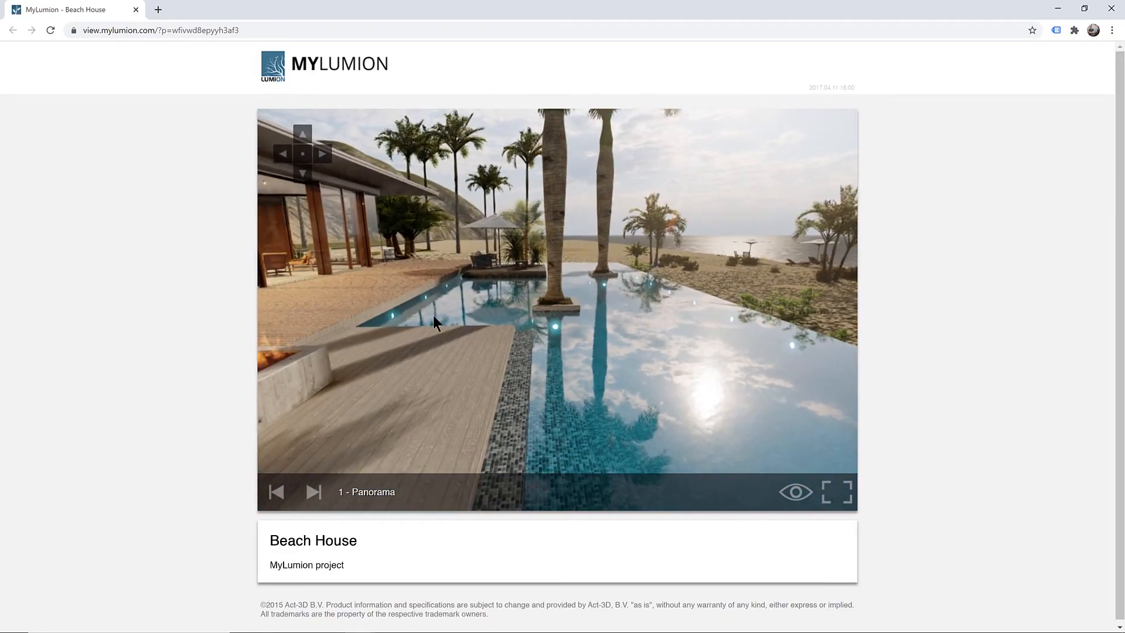
{"action": "left_click_drag", "start_coordinate": [434, 315], "coordinate": [782, 348]}
{"action": "left_click", "coordinate": [796, 493]}
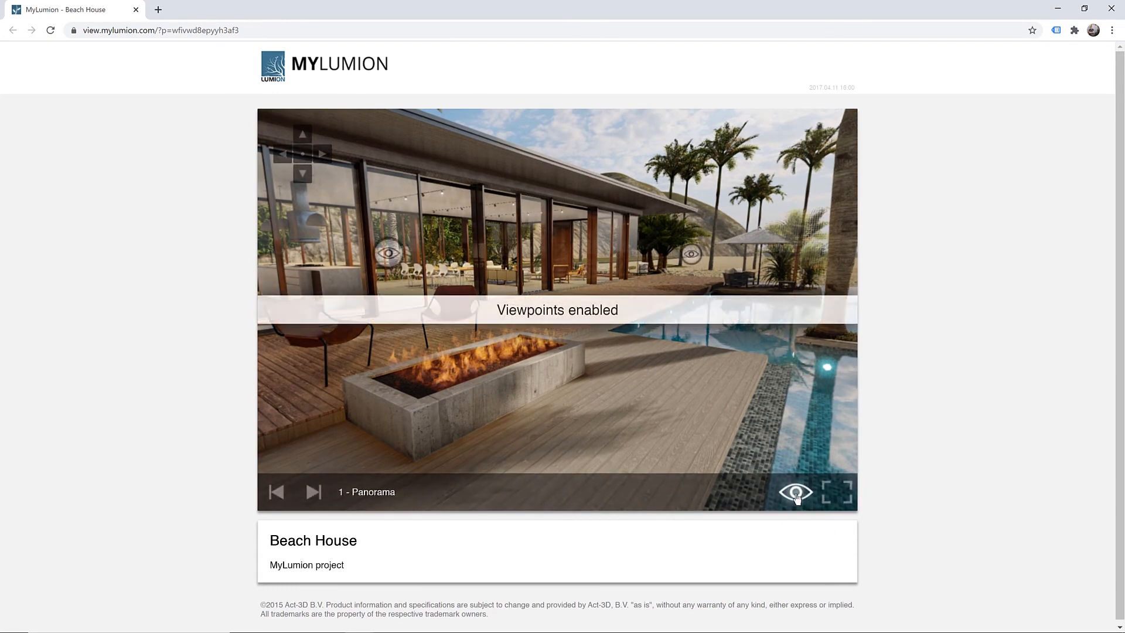
{"action": "left_click", "coordinate": [313, 492]}
{"action": "left_click", "coordinate": [313, 492]}
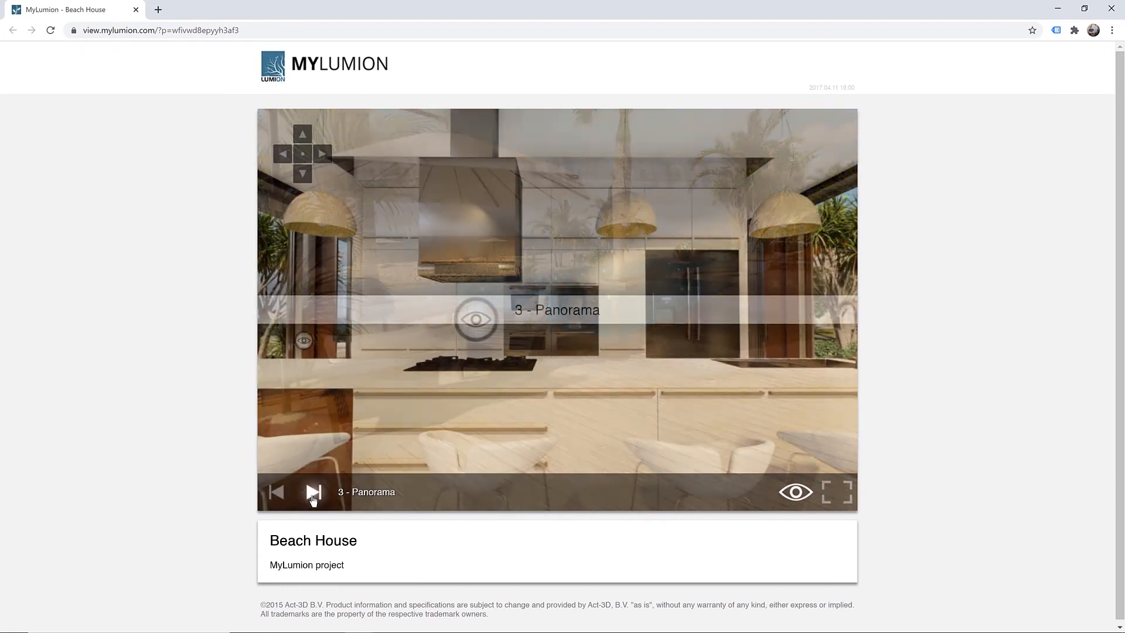
{"action": "left_click", "coordinate": [314, 492]}
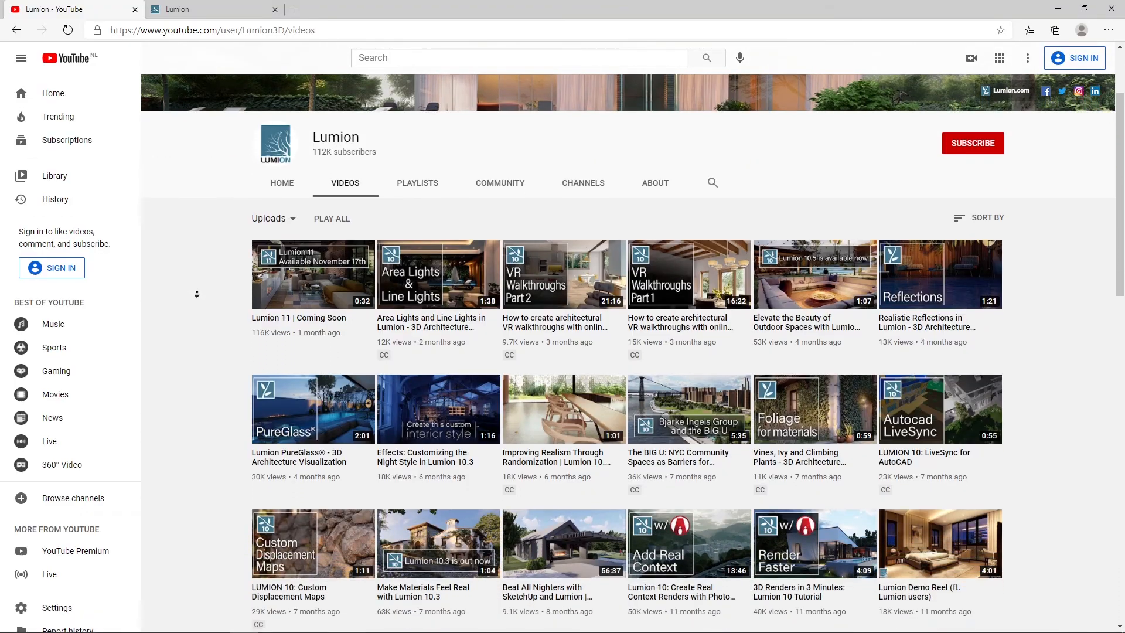
Step: Browse the uploaded videos on Lumion's YouTube channel and view the Support options on the Lumion support website
{"action": "middle_click", "coordinate": [196, 292]}
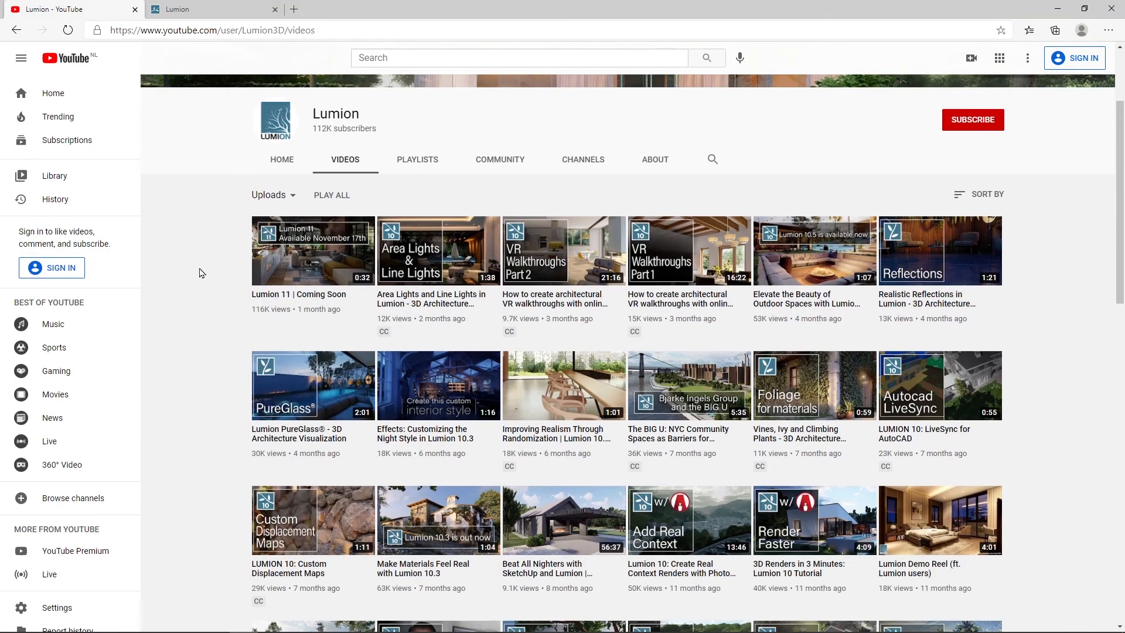
{"action": "left_click", "coordinate": [243, 13]}
{"action": "mouse_move", "coordinate": [703, 68]}
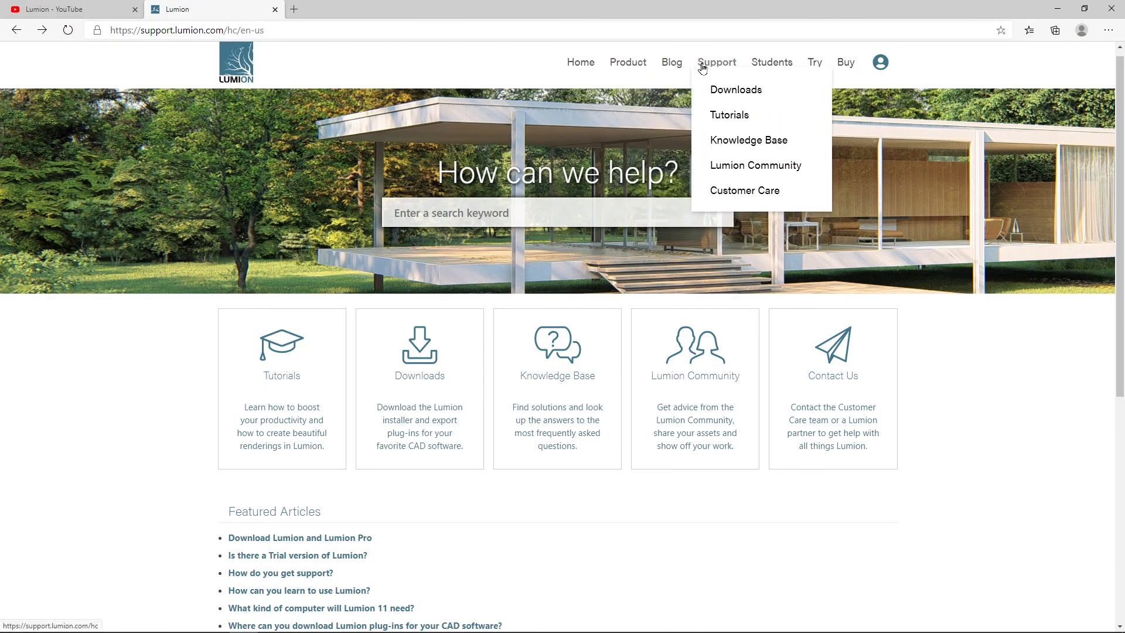